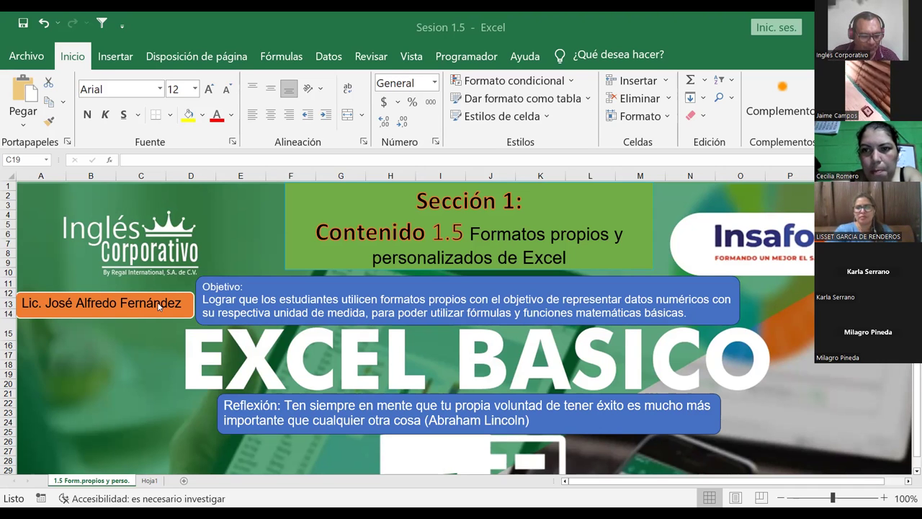
# Read through the course material and the lesson 1.5 page in the browser.
pyautogui.keyDown('ctrl'); pyautogui.scroll(1, 116, 391); pyautogui.keyUp('ctrl')
pyautogui.keyDown('ctrl'); pyautogui.scroll(2, 116, 391); pyautogui.keyUp('ctrl')
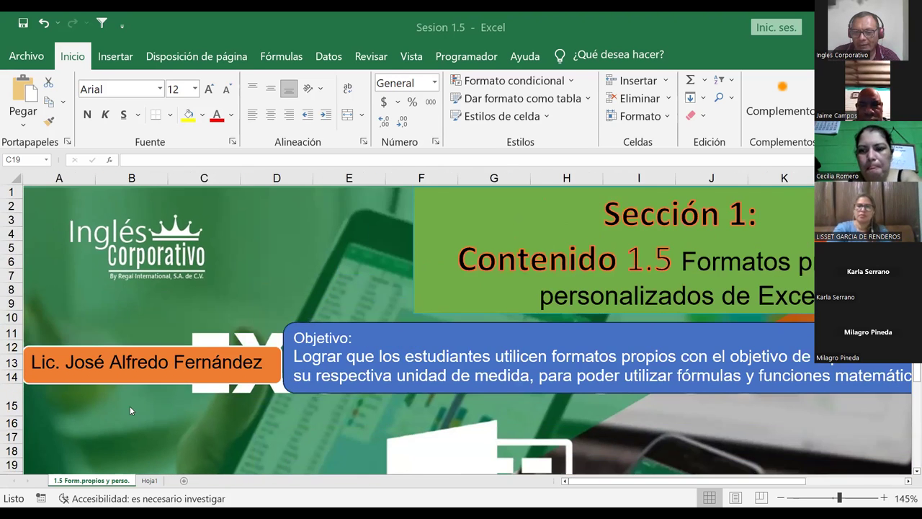
pyautogui.scroll(-1, 255, 440)
pyautogui.scroll(-2, 255, 439)
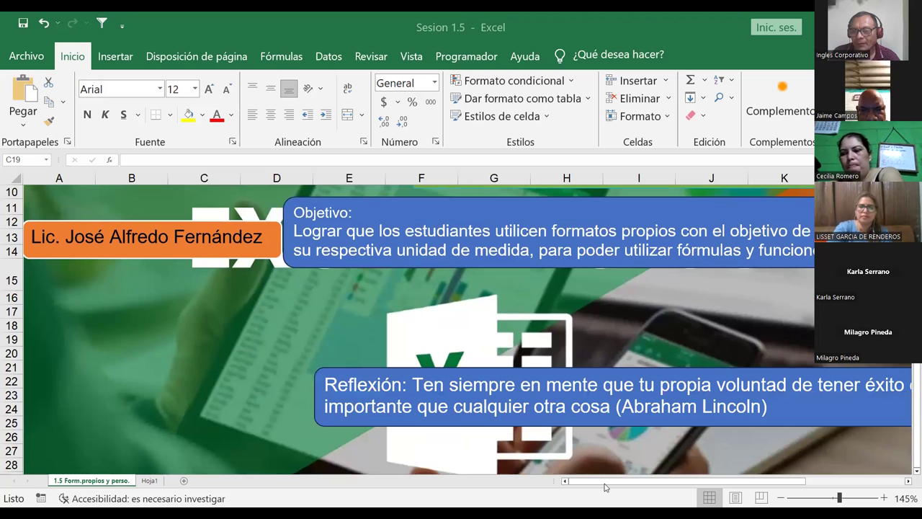
pyautogui.moveTo(605, 487); pyautogui.dragTo(654, 481)
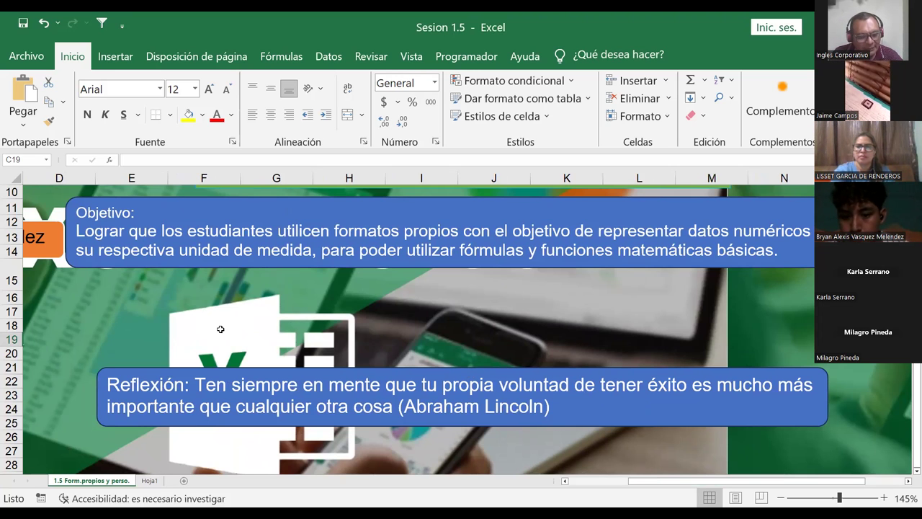
pyautogui.keyDown('ctrl'); pyautogui.scroll(-1, 220, 330); pyautogui.keyUp('ctrl')
pyautogui.keyDown('ctrl'); pyautogui.scroll(-1, 221, 329); pyautogui.keyUp('ctrl')
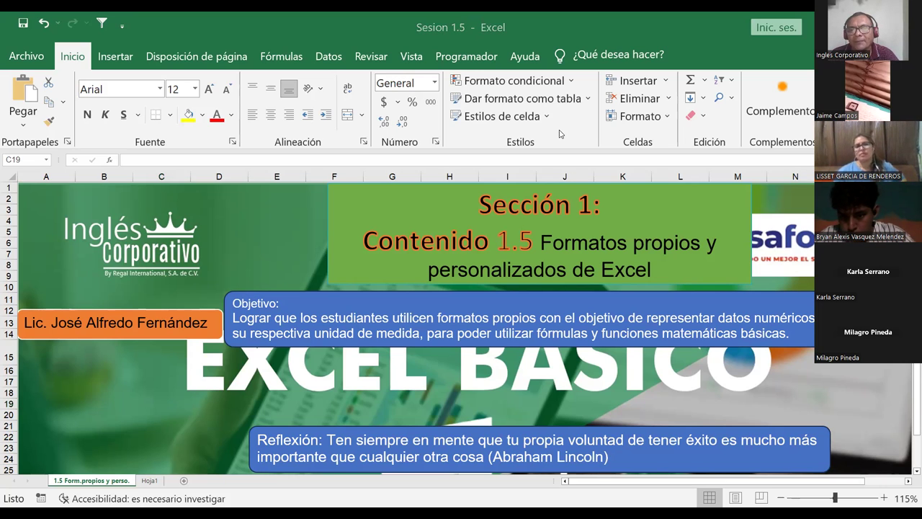
pyautogui.hotkey('alt', 'Tab')
pyautogui.scroll(-2, 332, 328)
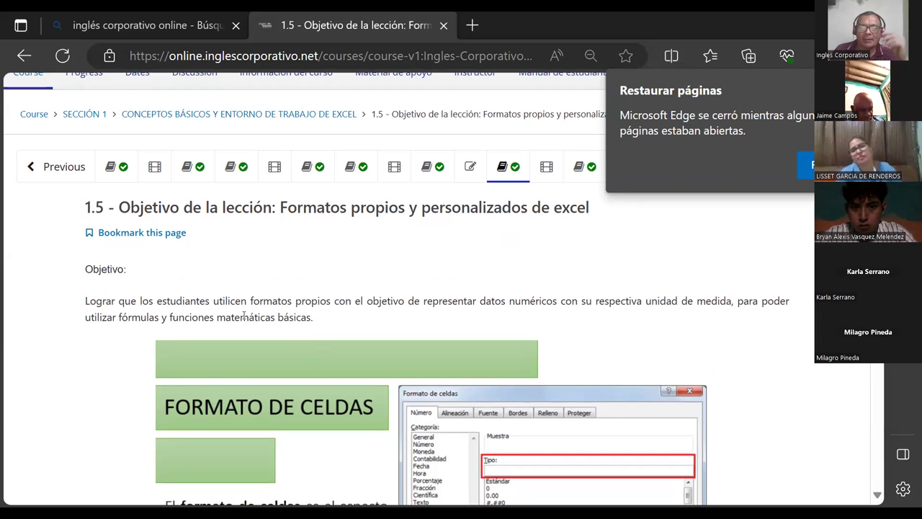
pyautogui.scroll(-2, 360, 385)
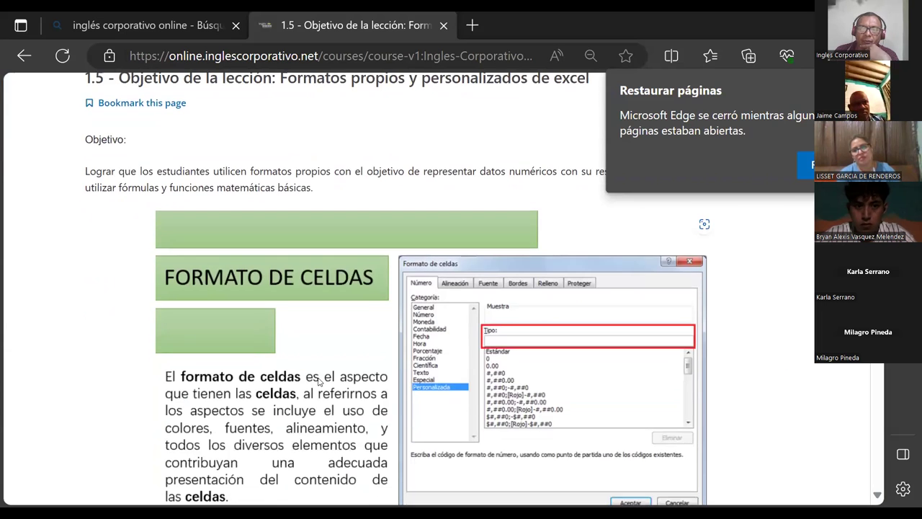
pyautogui.scroll(-2, 314, 378)
pyautogui.scroll(-1, 312, 373)
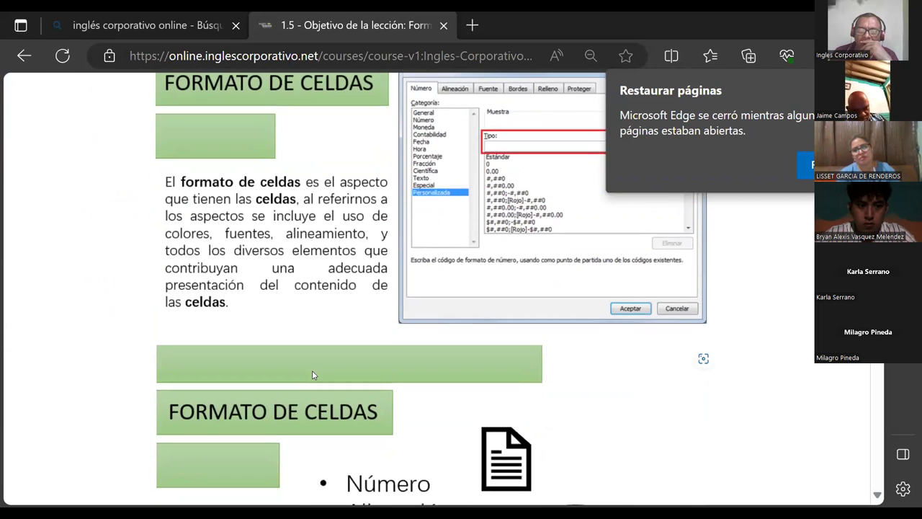
pyautogui.scroll(-2, 312, 370)
pyautogui.scroll(-1, 314, 369)
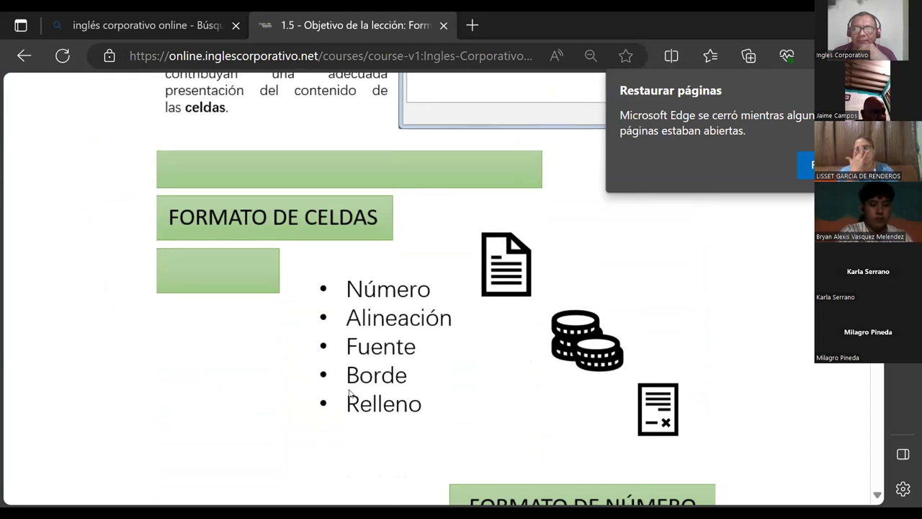
pyautogui.scroll(-1, 350, 391)
pyautogui.scroll(-1, 351, 390)
pyautogui.scroll(-1, 353, 388)
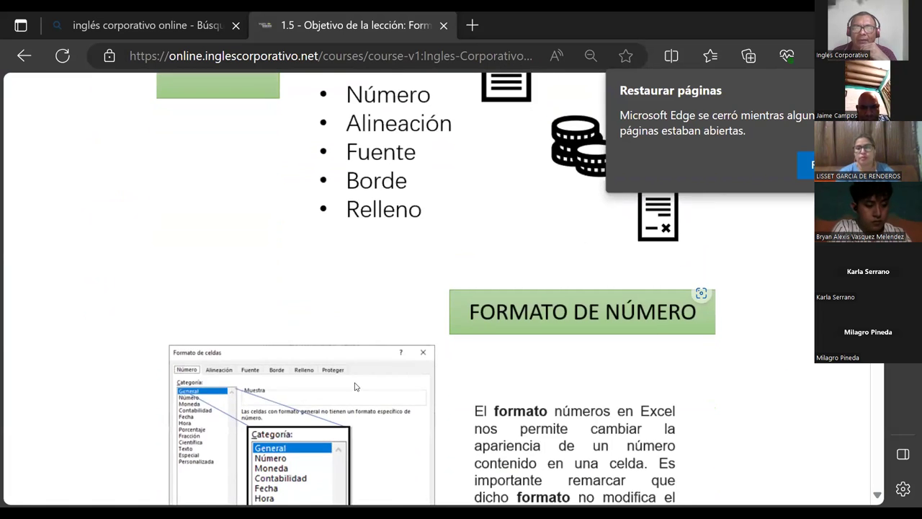
pyautogui.scroll(-1, 355, 387)
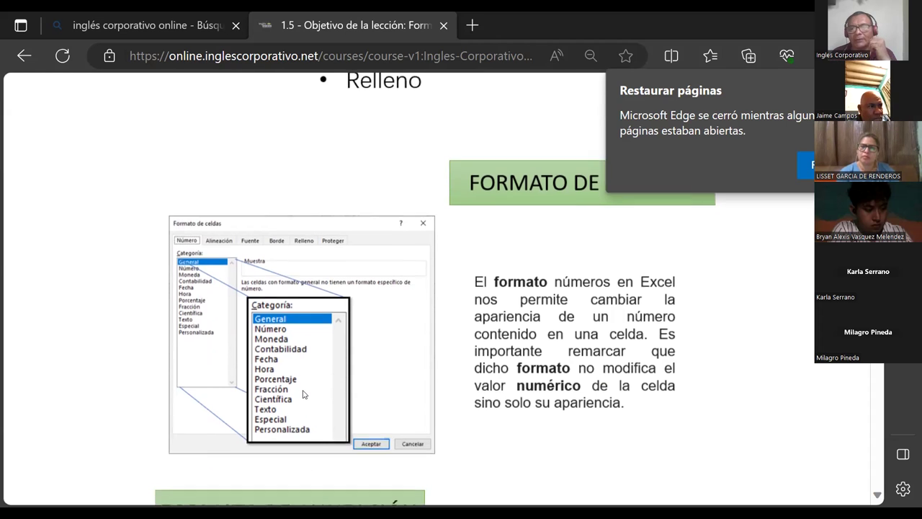
pyautogui.scroll(-1, 304, 396)
pyautogui.scroll(-1, 303, 394)
pyautogui.scroll(-1, 303, 394)
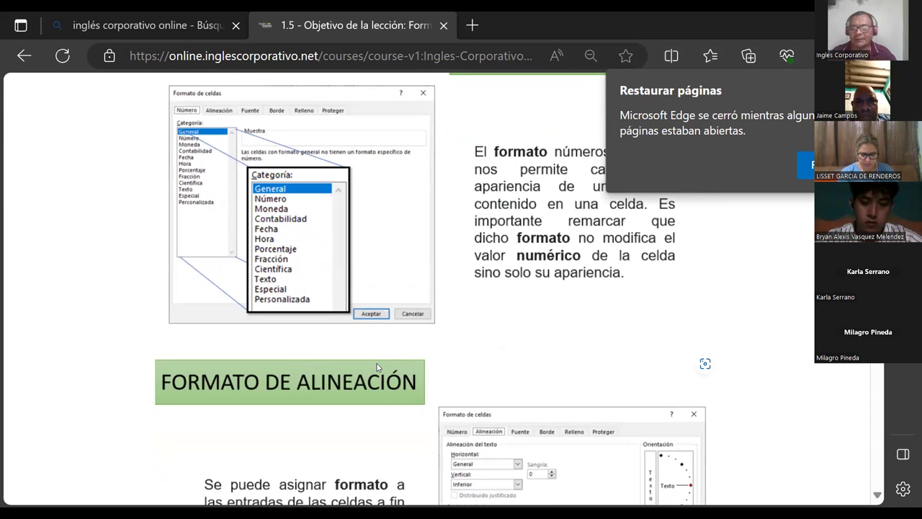
pyautogui.scroll(-3, 404, 415)
pyautogui.scroll(-1, 403, 415)
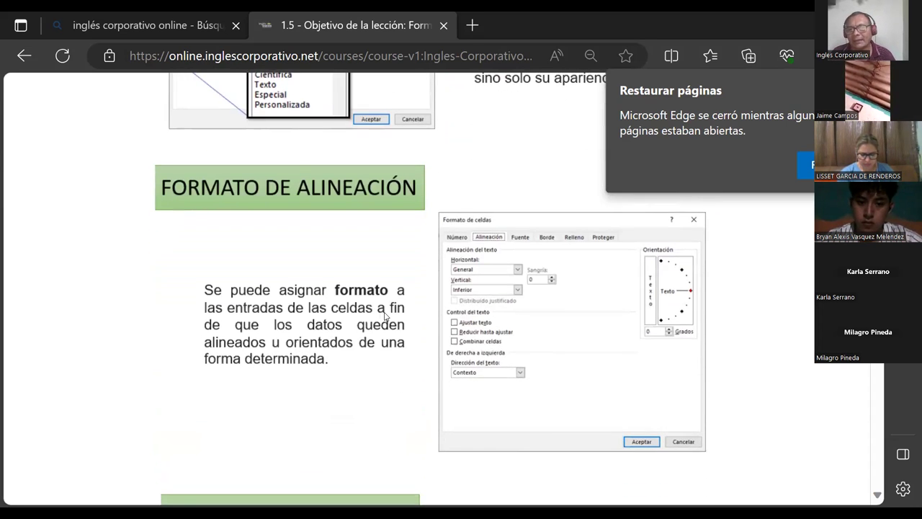
pyautogui.scroll(-4, 332, 346)
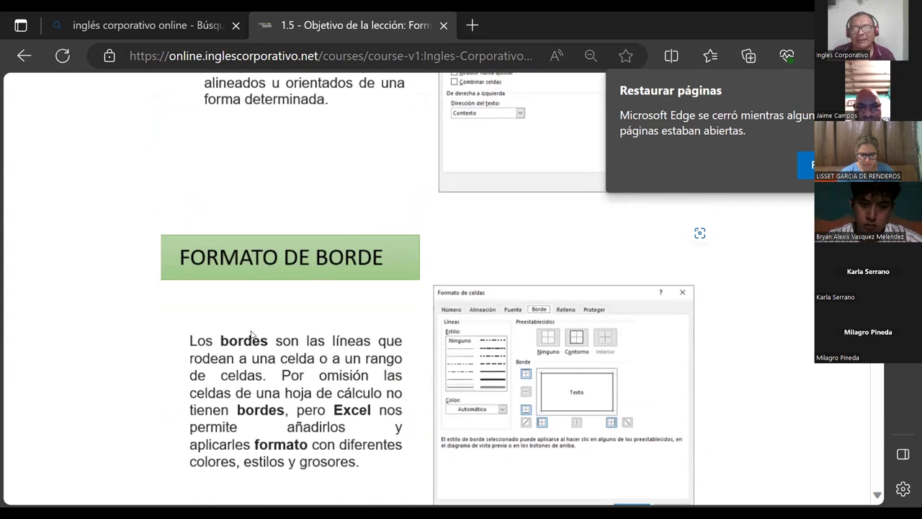
pyautogui.scroll(-4, 256, 327)
pyautogui.scroll(-2, 257, 323)
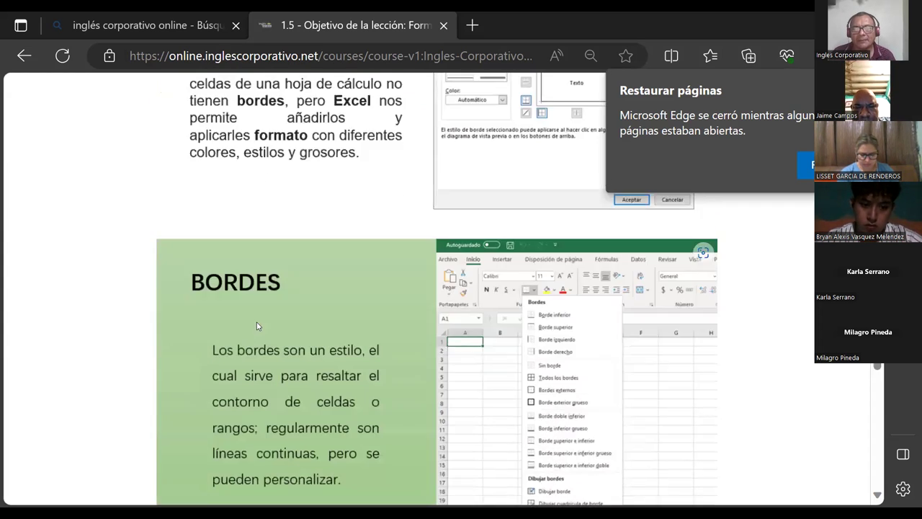
pyautogui.scroll(-3, 257, 324)
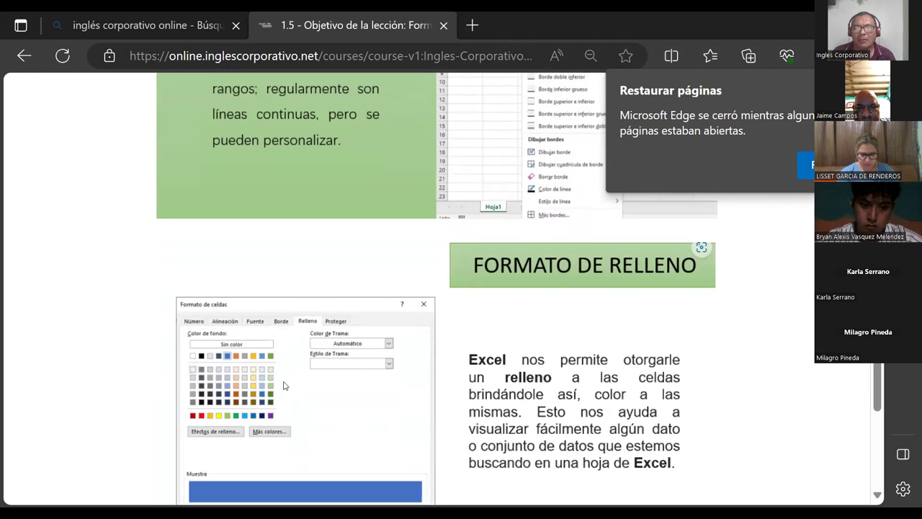
pyautogui.scroll(-2, 283, 386)
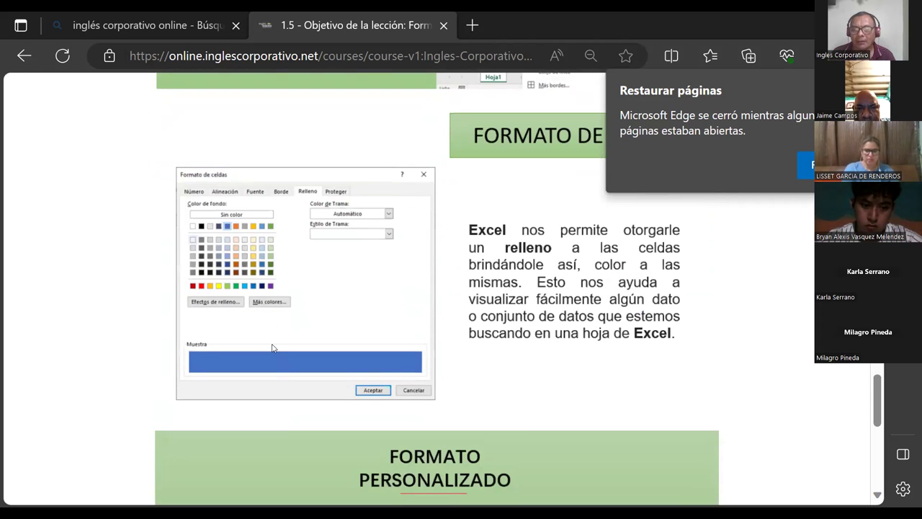
pyautogui.scroll(-2, 271, 348)
pyautogui.scroll(-1, 272, 348)
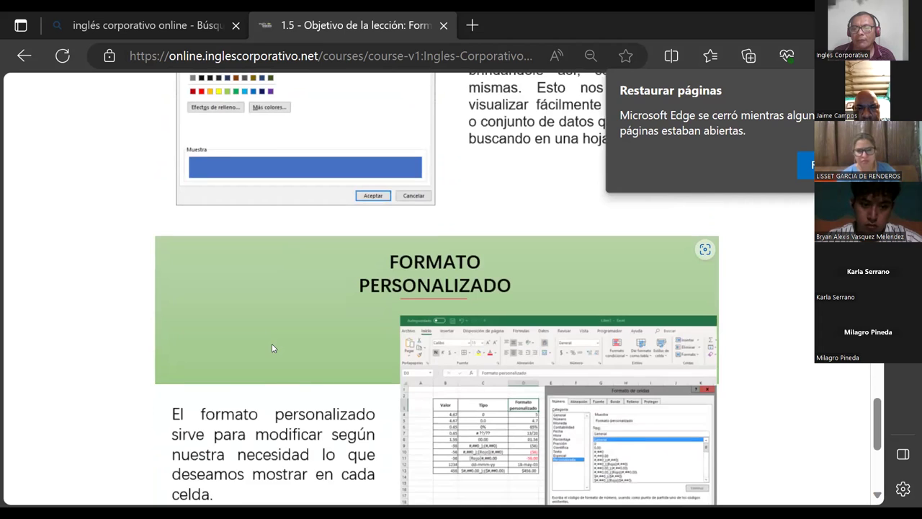
pyautogui.scroll(-2, 285, 364)
pyautogui.scroll(-2, 282, 369)
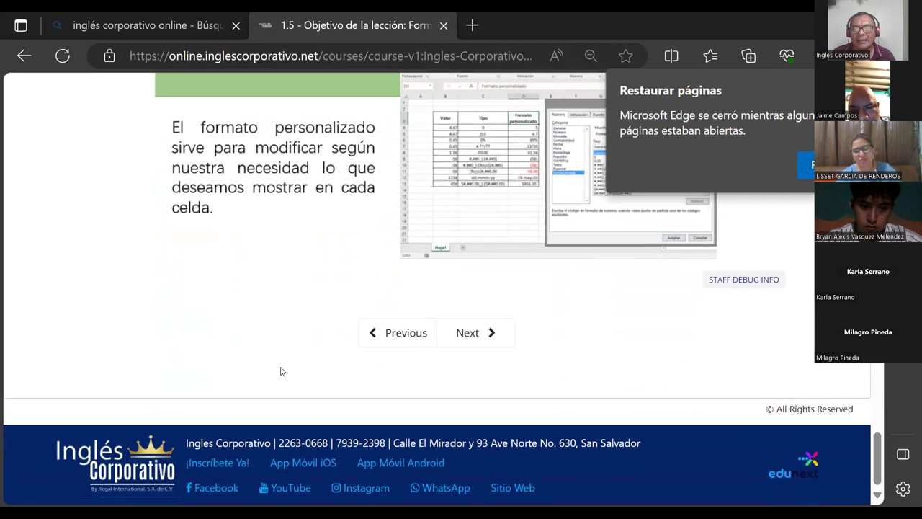
pyautogui.scroll(3, 282, 371)
pyautogui.scroll(4, 282, 371)
pyautogui.scroll(4, 281, 371)
pyautogui.scroll(4, 282, 371)
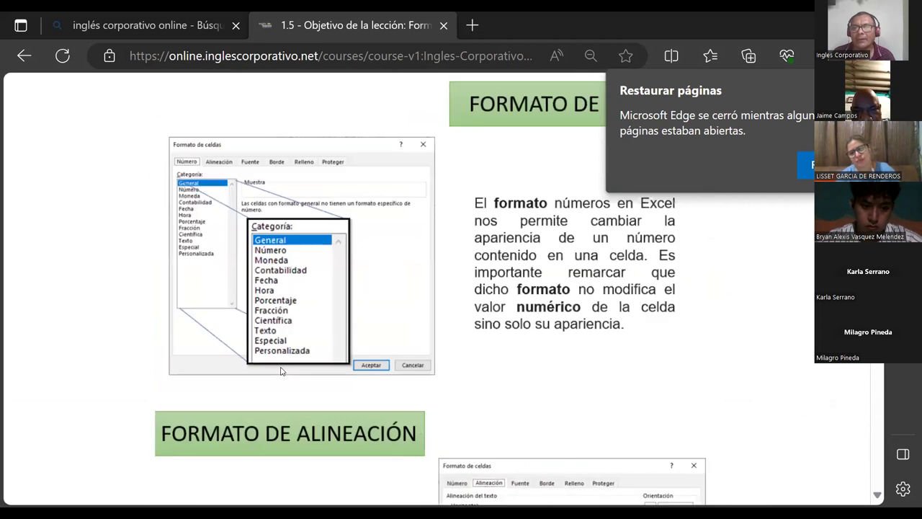
pyautogui.scroll(5, 282, 371)
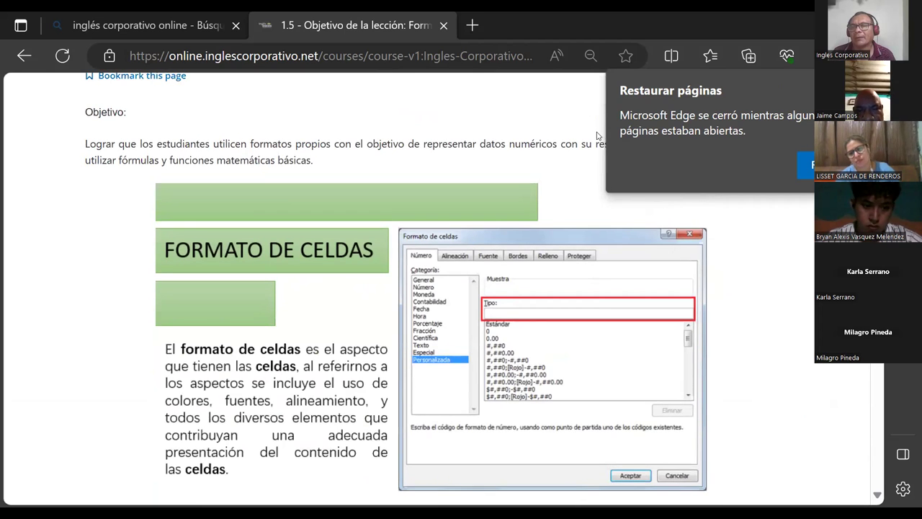
pyautogui.moveTo(577, 137)
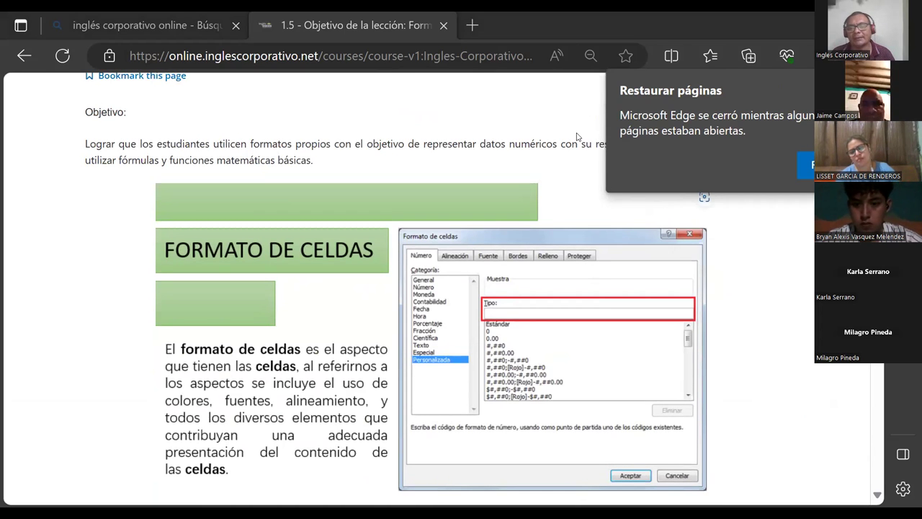
# Back in Excel, open the blank Hoja1 sheet and select B2:K14.
pyautogui.hotkey('alt', 'Tab')
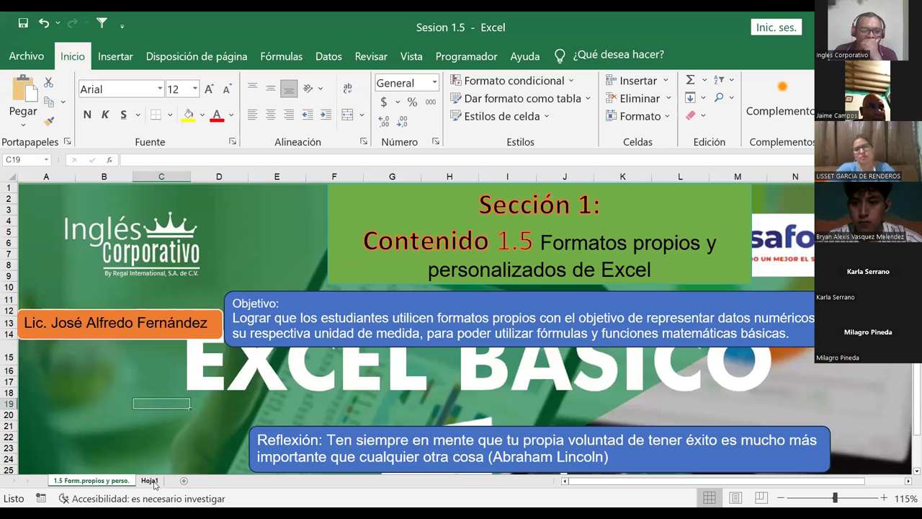
pyautogui.click(149, 480)
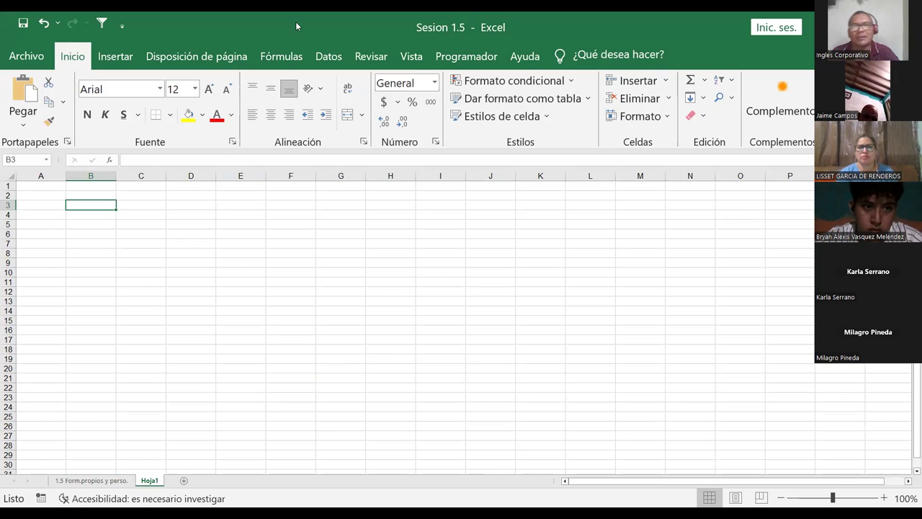
pyautogui.click(149, 288)
pyautogui.moveTo(69, 196); pyautogui.dragTo(564, 311)
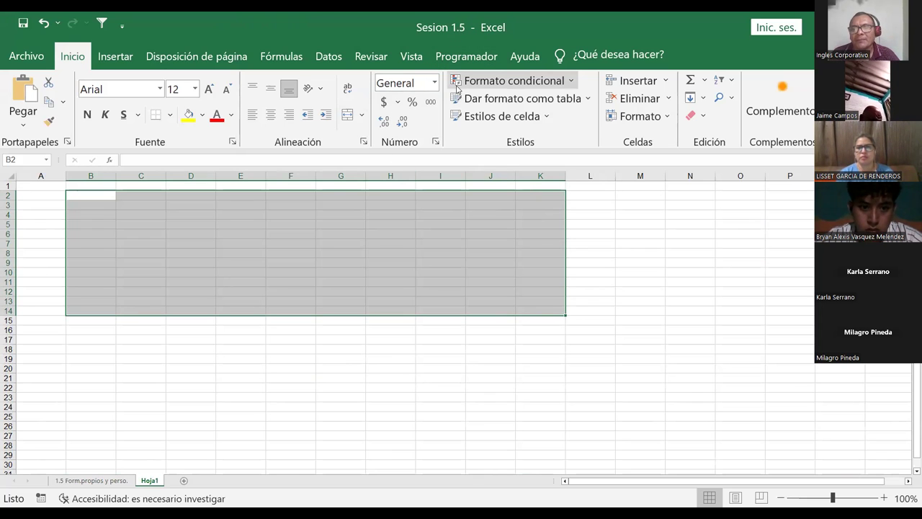
pyautogui.click(412, 56)
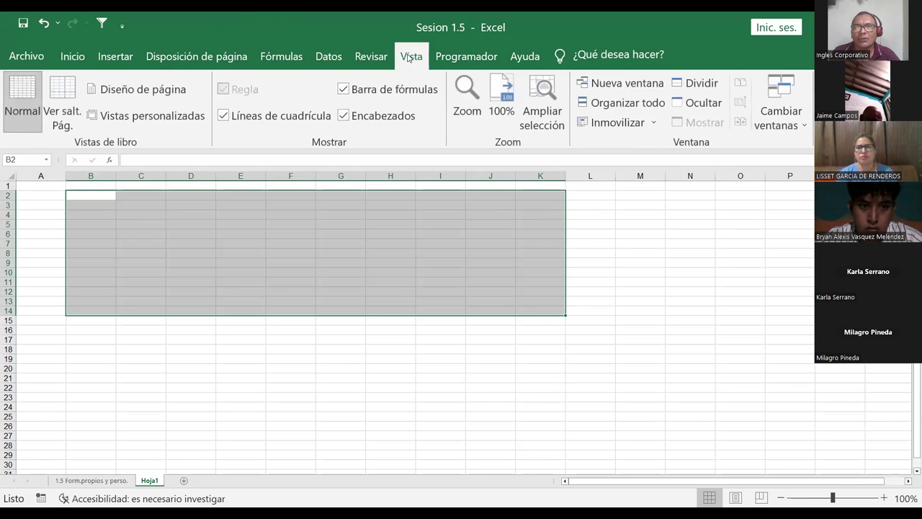
pyautogui.click(223, 115)
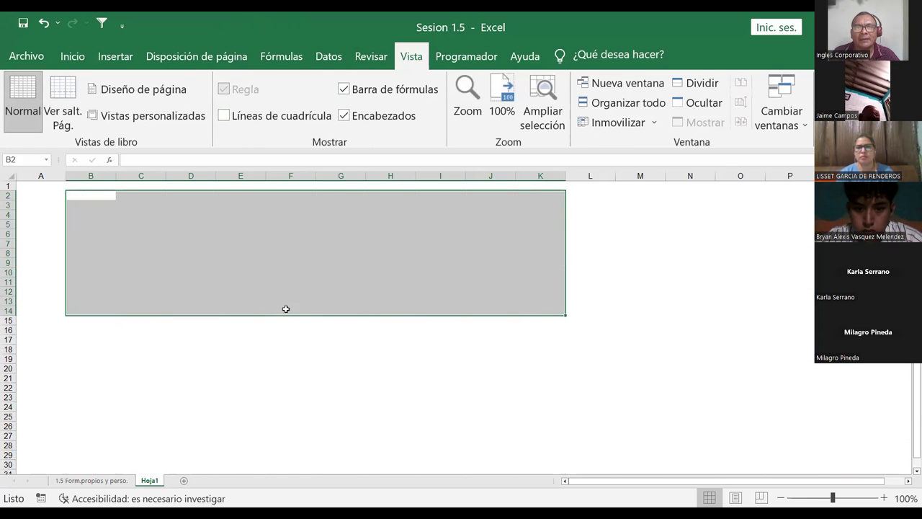
pyautogui.click(281, 358)
pyautogui.moveTo(201, 211); pyautogui.dragTo(608, 329)
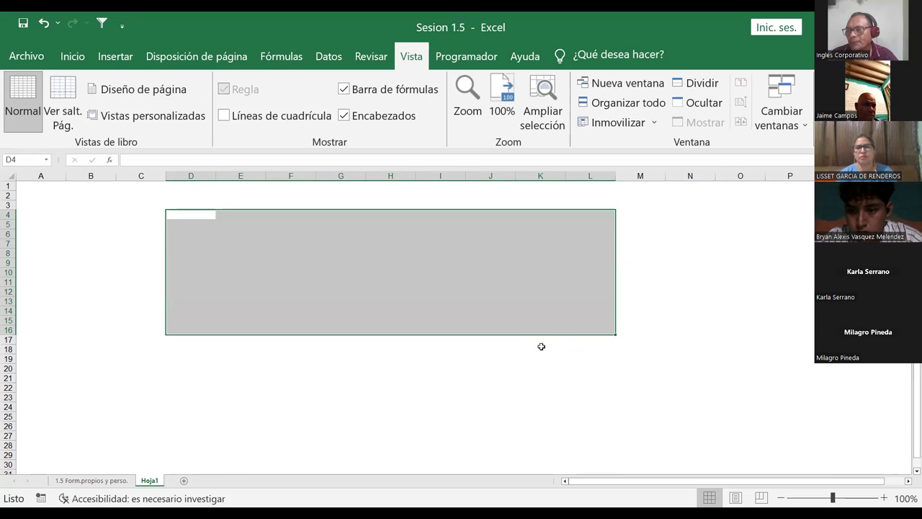
pyautogui.click(324, 351)
pyautogui.click(170, 232)
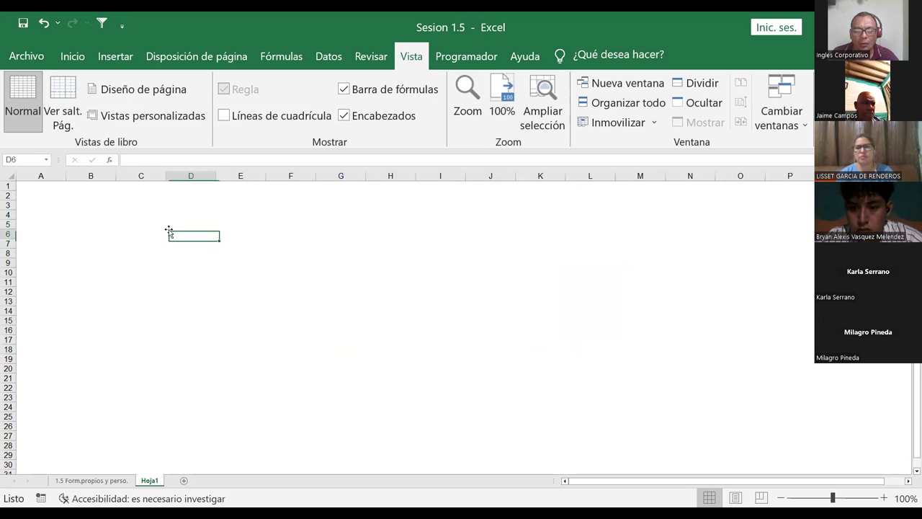
pyautogui.click(166, 215)
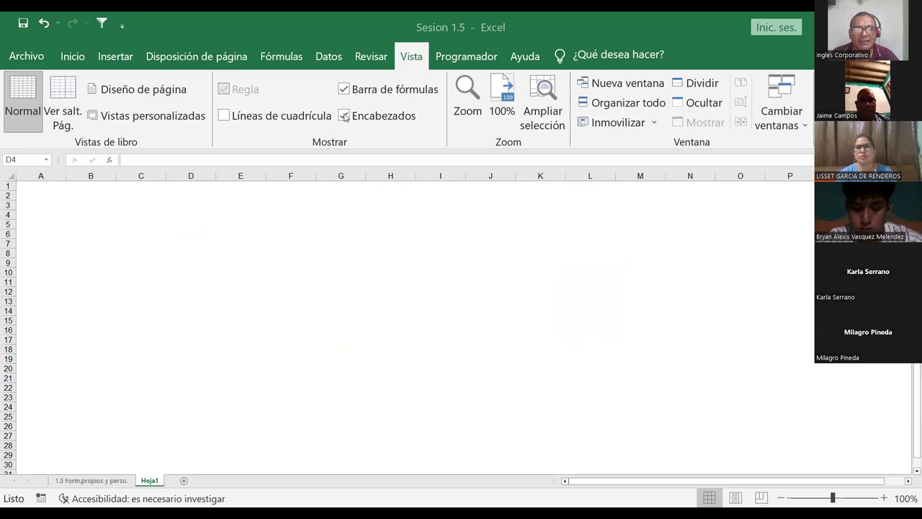
pyautogui.click(344, 116)
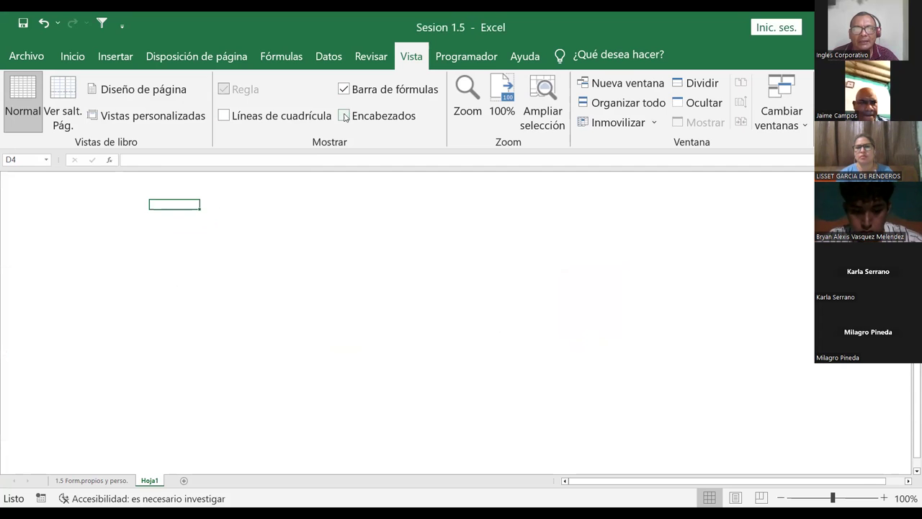
pyautogui.click(344, 118)
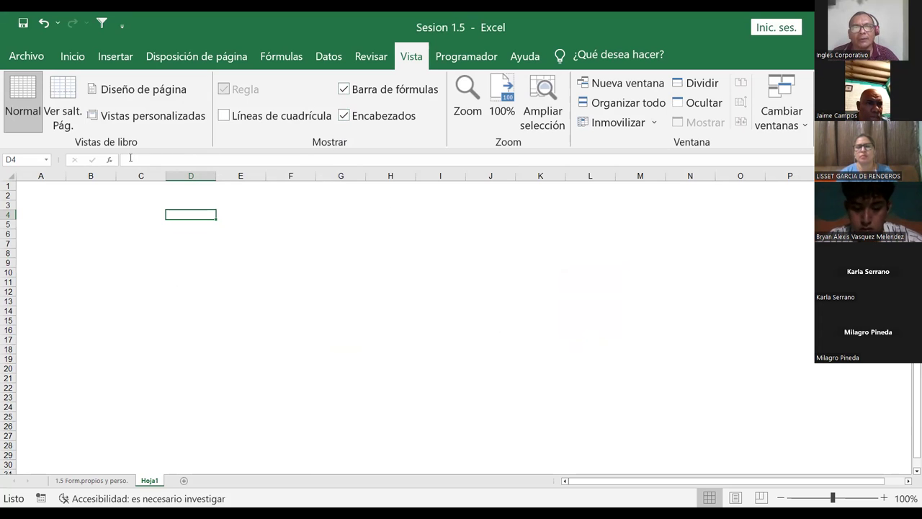
# Hide the formula bar and try Page Layout and Page Break views before returning to Normal.
pyautogui.click(345, 89)
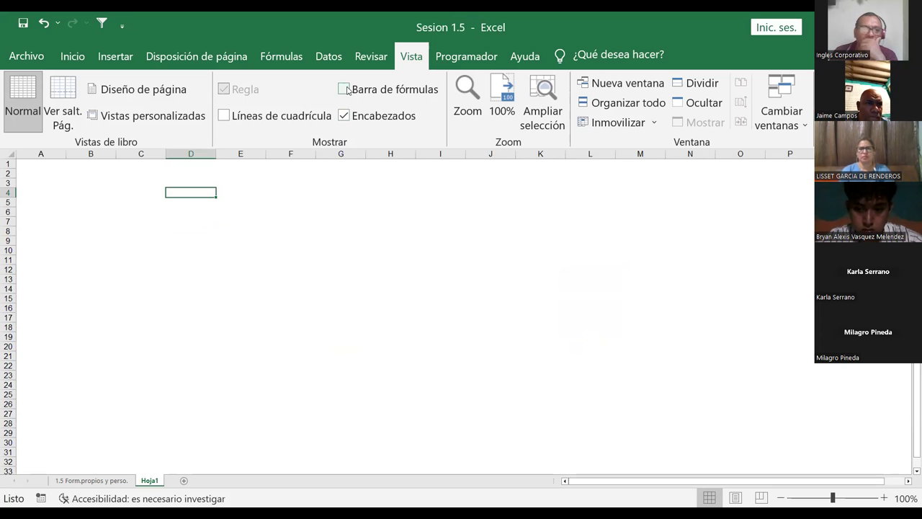
pyautogui.click(148, 92)
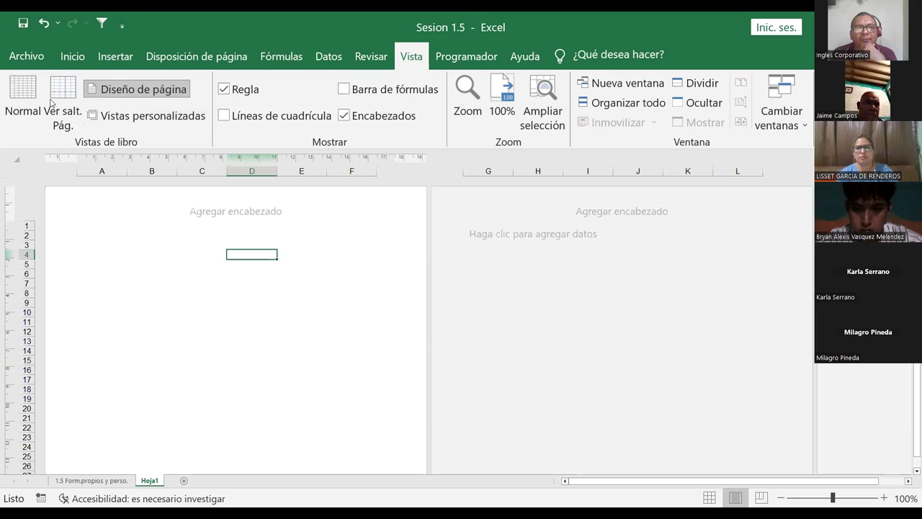
pyautogui.click(26, 95)
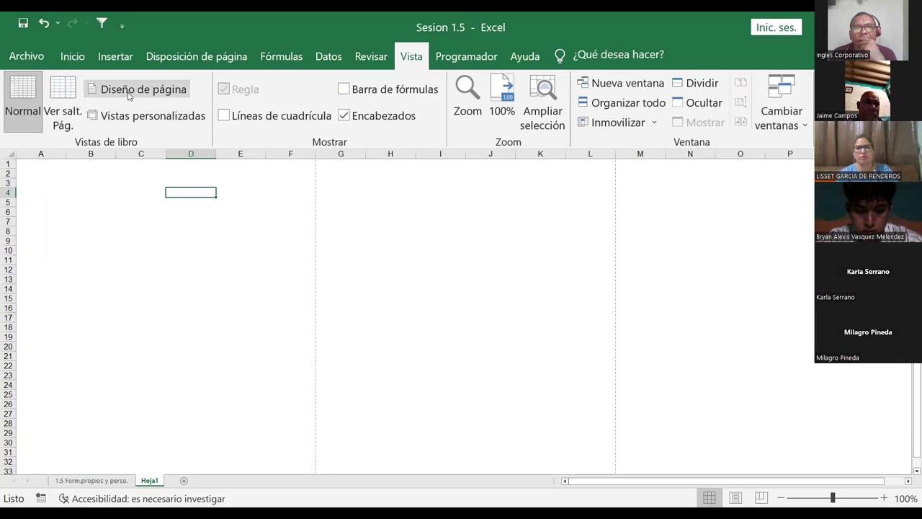
pyautogui.click(130, 96)
pyautogui.click(63, 101)
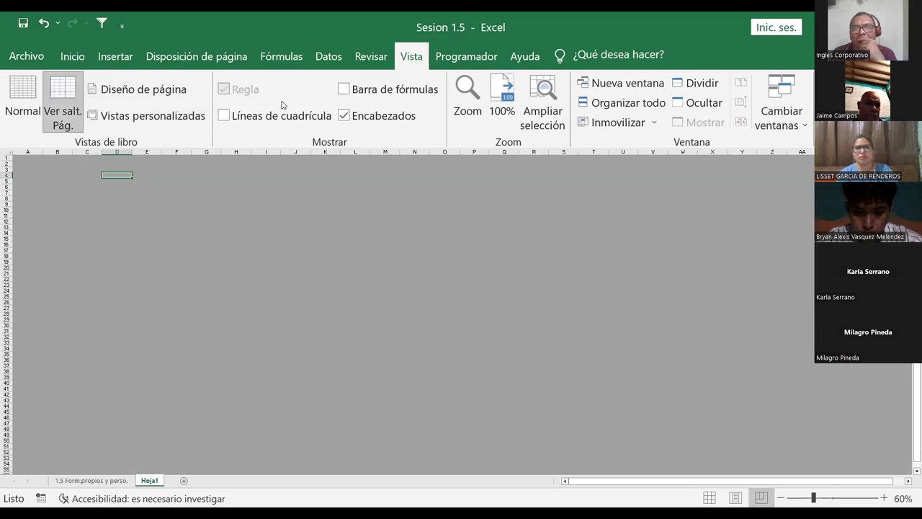
pyautogui.click(109, 93)
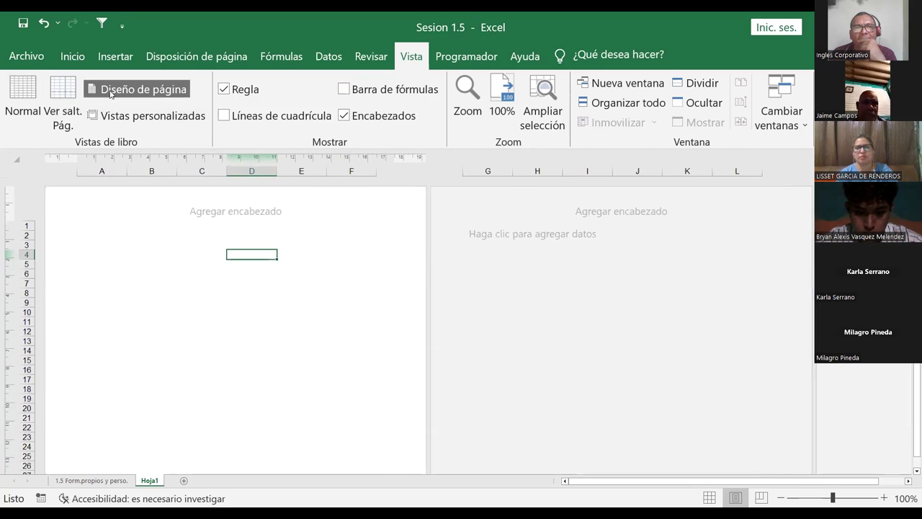
pyautogui.click(23, 105)
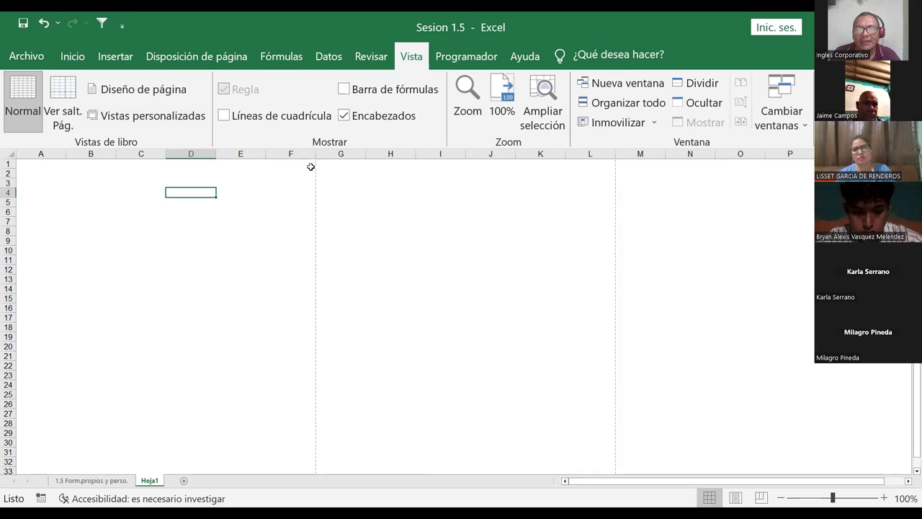
# Check the first page area A1:F31, show the Inicio formatting commands and select cell A3.
pyautogui.moveTo(27, 166); pyautogui.dragTo(273, 451)
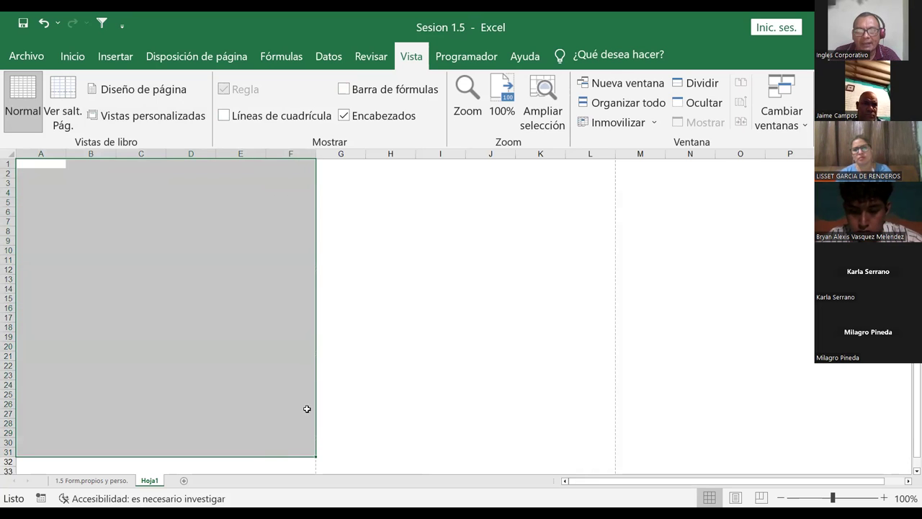
pyautogui.click(342, 280)
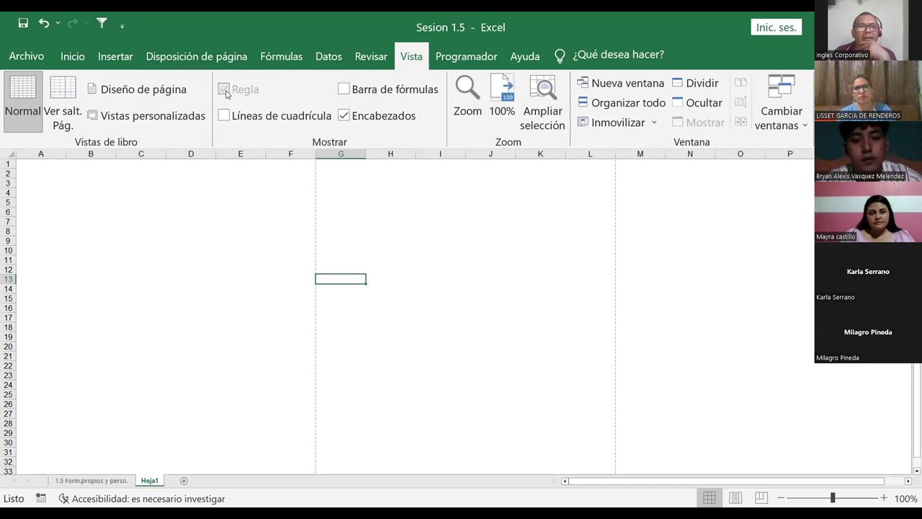
pyautogui.click(69, 64)
pyautogui.click(237, 218)
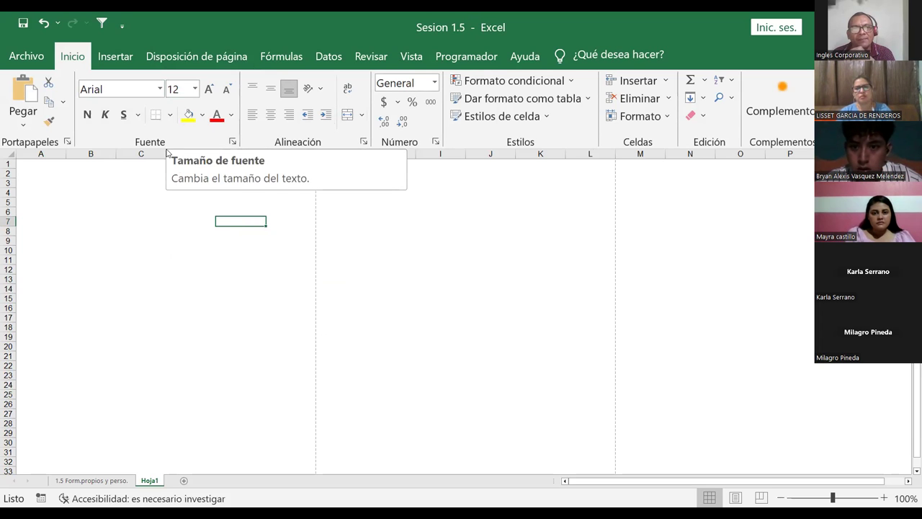
pyautogui.click(121, 213)
pyautogui.click(52, 184)
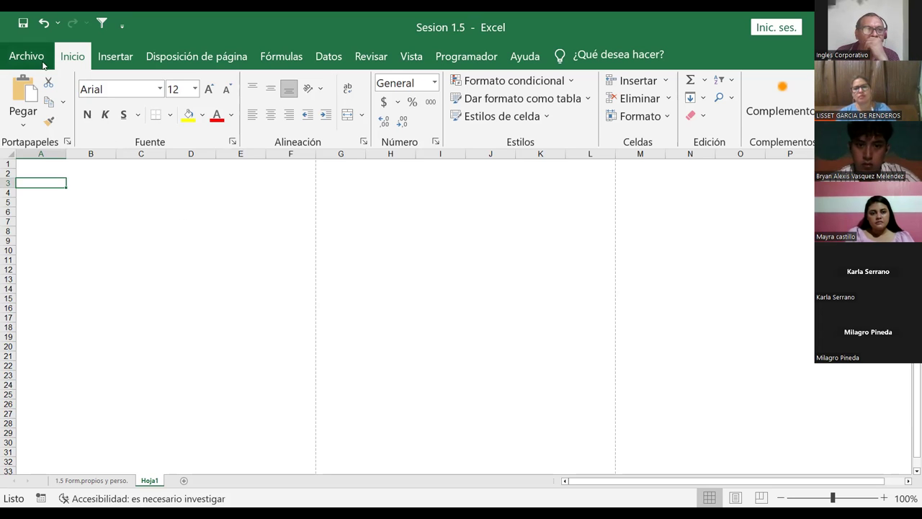
# Check the empty sheet's print preview, then show the Disposición de página commands.
pyautogui.click(26, 56)
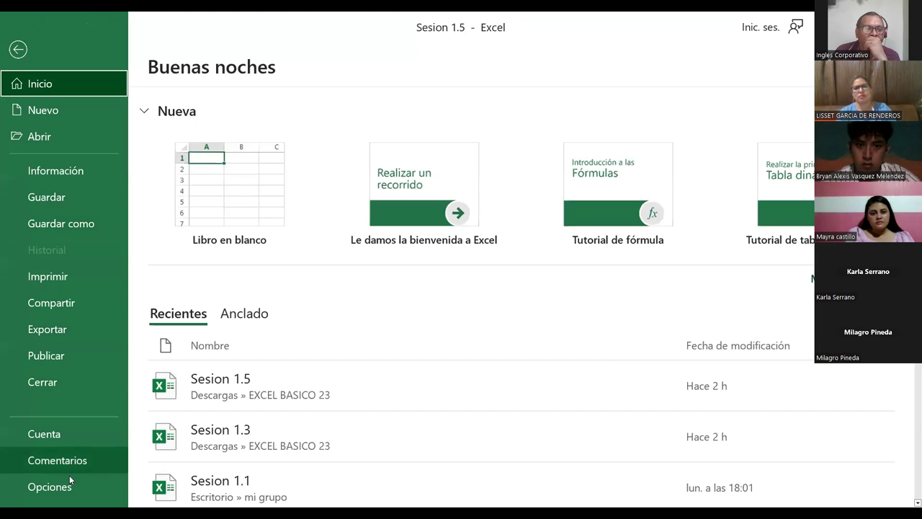
pyautogui.click(47, 283)
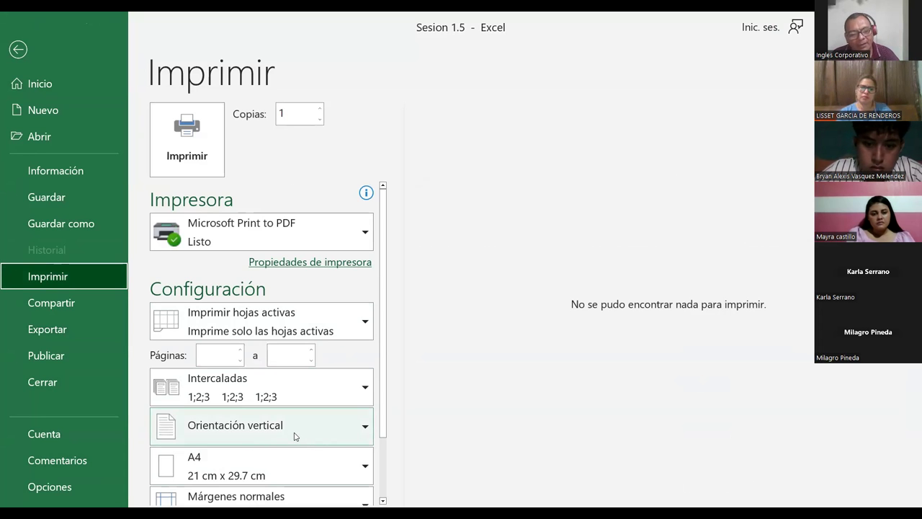
pyautogui.press('Escape')
pyautogui.click(207, 67)
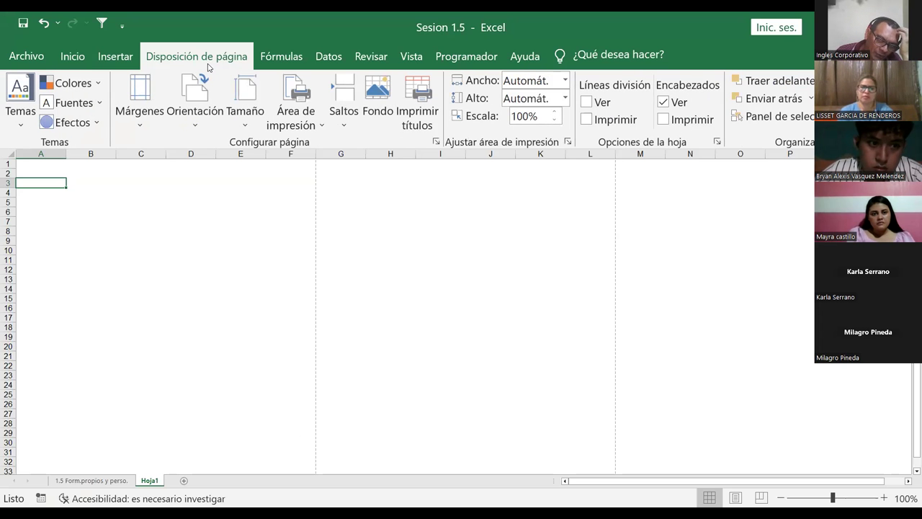
# Set the page orientation to Horizontal (landscape).
pyautogui.click(203, 130)
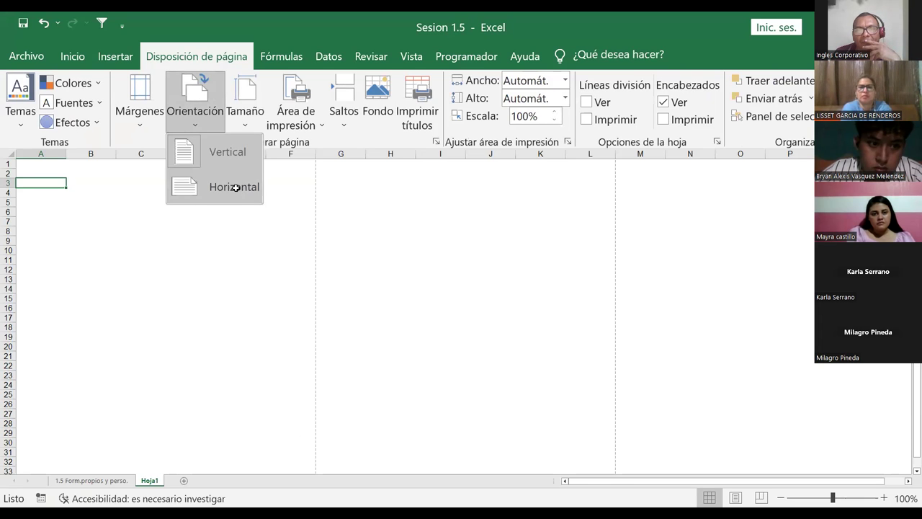
pyautogui.click(235, 187)
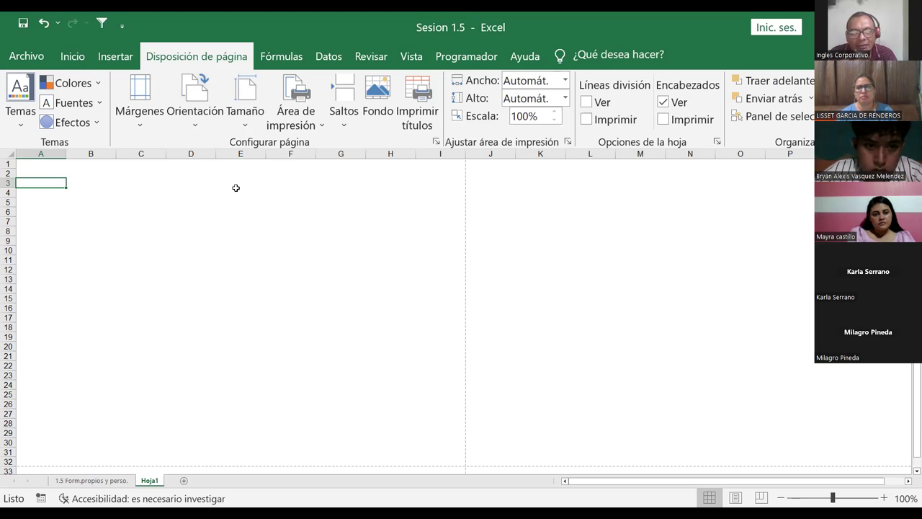
# Enter the title CONTROL DE NOTAS DEL CURSO VIRTUAL in A1.
pyautogui.press('Up')
pyautogui.press('Up')
pyautogui.write('C')
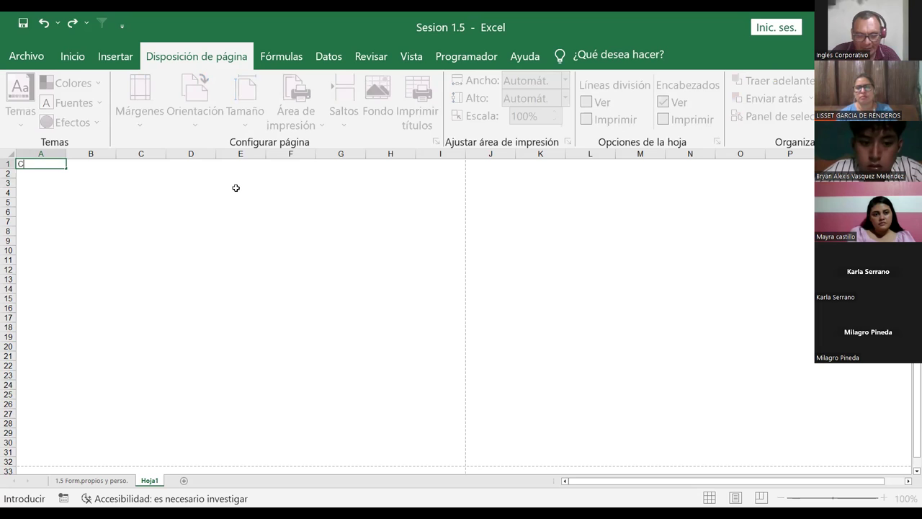
pyautogui.write('ONTROL DE NOTAS DEL')
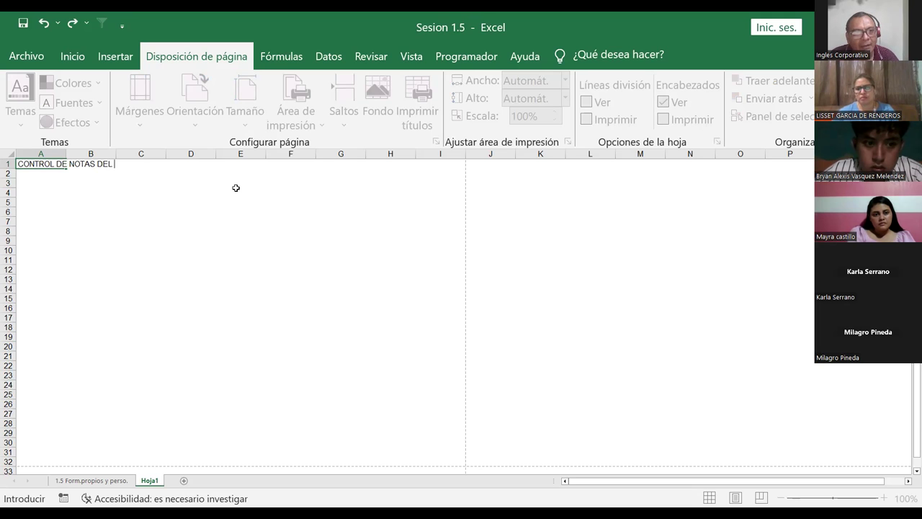
pyautogui.write('SO VIRTUAL')
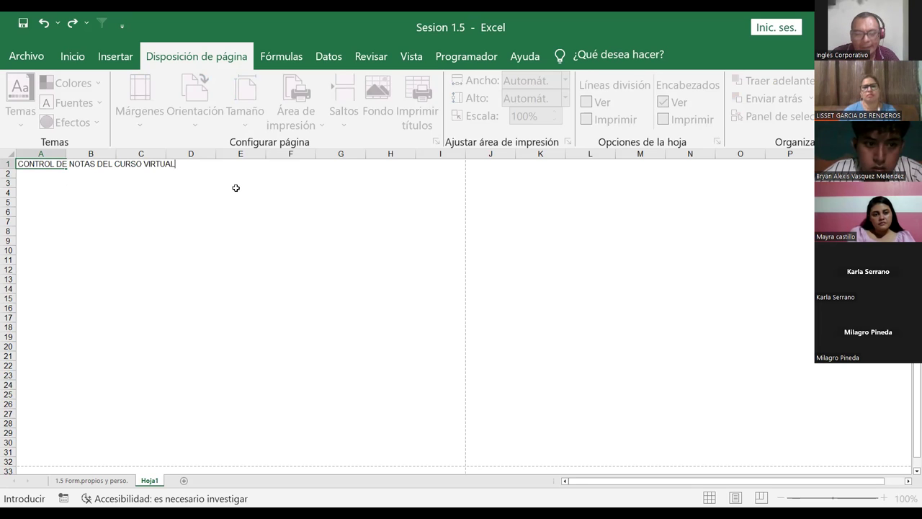
pyautogui.press('Return')
pyautogui.press('Return')
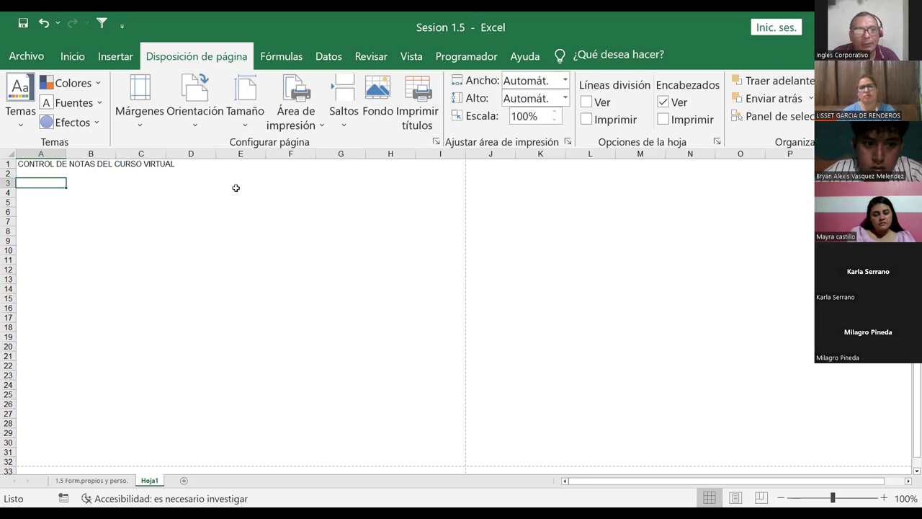
# Enter the headers CODIGO and NOMBRE COMPLETO in row 3.
pyautogui.write('CODIGO')
pyautogui.press('Tab')
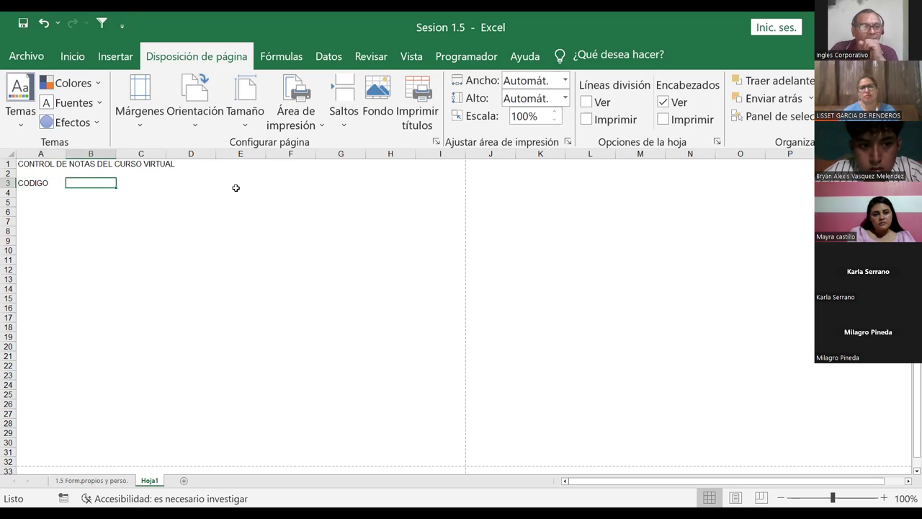
pyautogui.write('NOMBR')
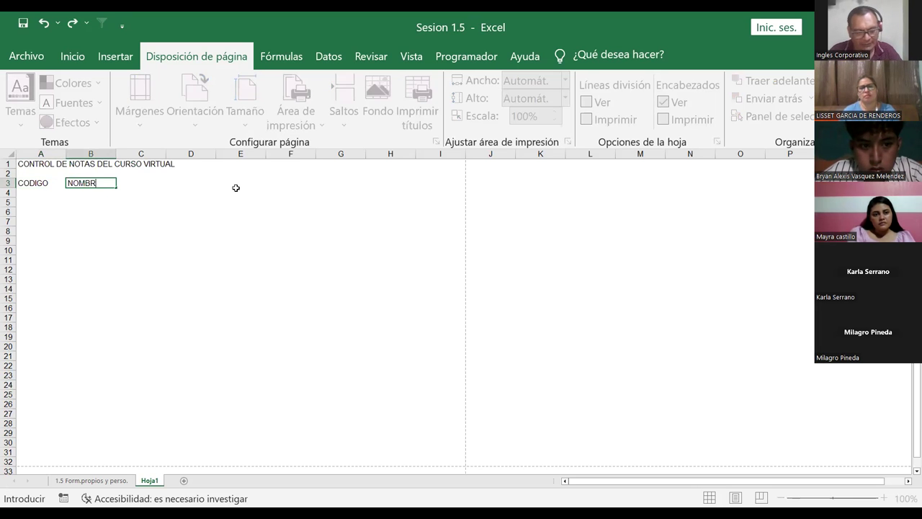
pyautogui.press('BackSpace')
pyautogui.press('BackSpace')
pyautogui.press('BackSpace')
pyautogui.write('OMPLETO')
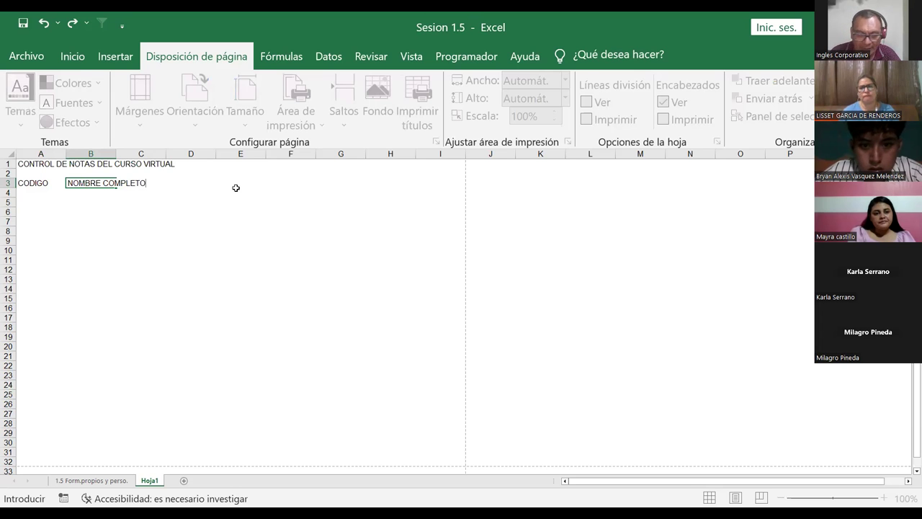
pyautogui.press('Return')
pyautogui.press('Up')
pyautogui.press('Right')
pyautogui.press('Right')
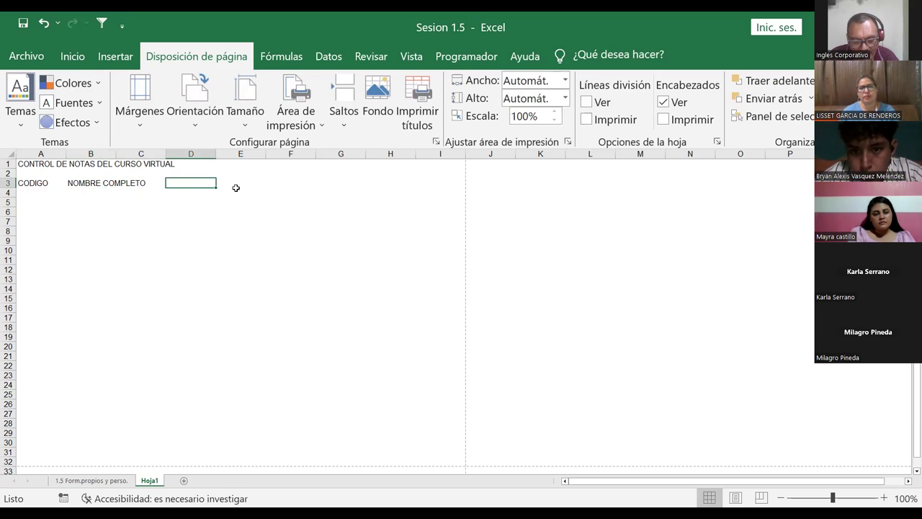
# Add the headers DUI, SALARIO, VENTAS and BONO to finish row 3.
pyautogui.write('DUI')
pyautogui.click(236, 187)
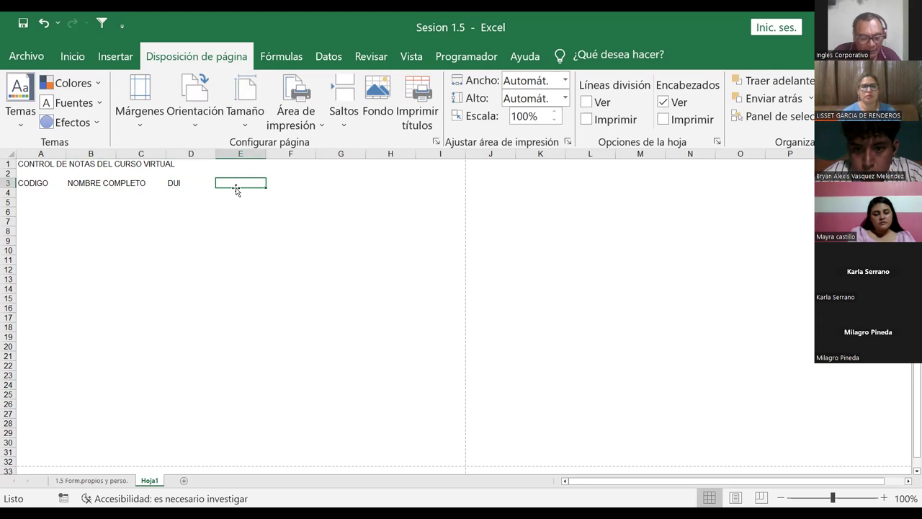
pyautogui.write('SALARIO')
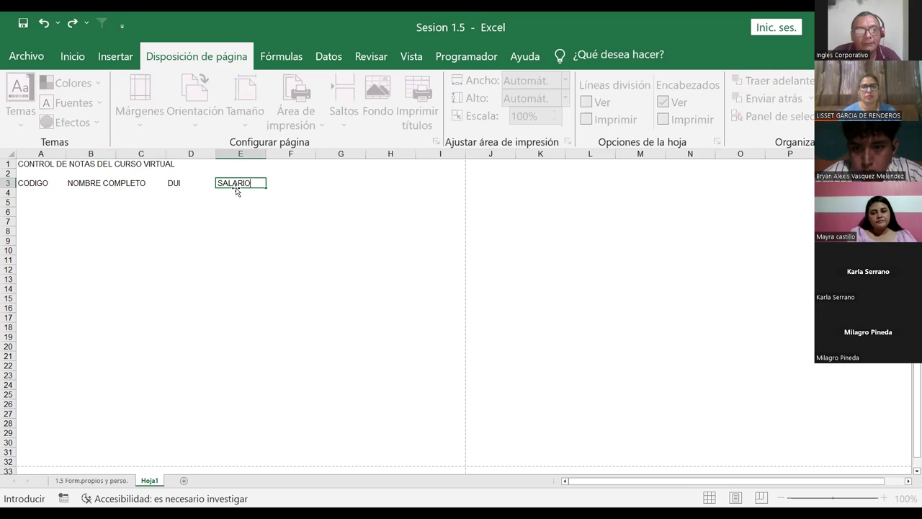
pyautogui.write(' BNONO')
pyautogui.press('BackSpace')
pyautogui.press('BackSpace')
pyautogui.write('ONO')
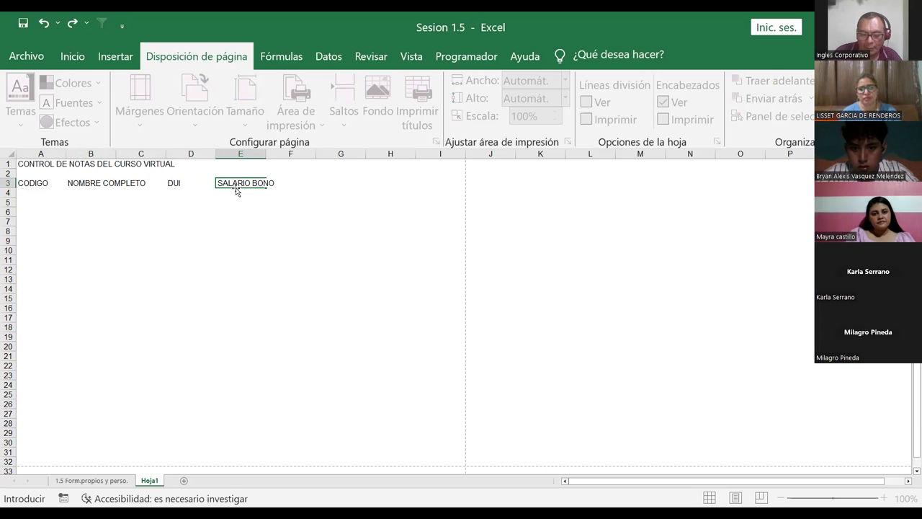
pyautogui.press('Tab')
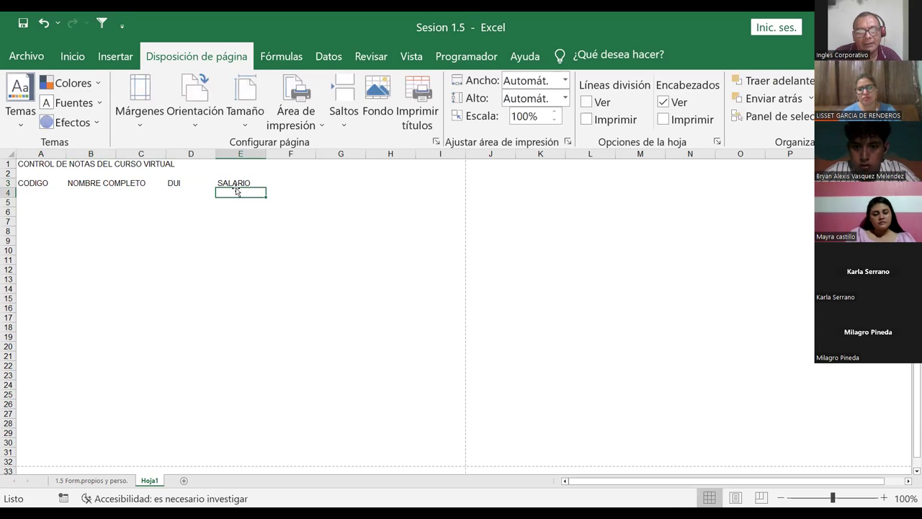
pyautogui.write('VENTAS')
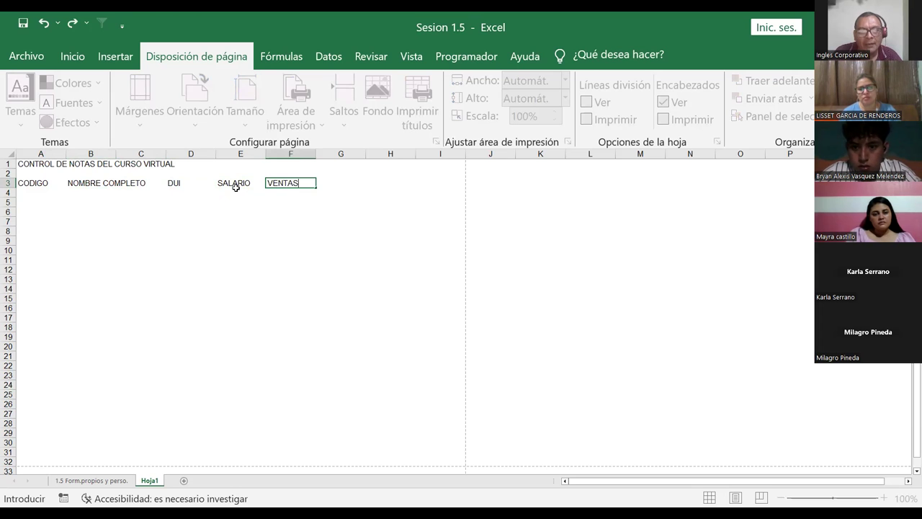
pyautogui.press('Tab')
pyautogui.write('BO')
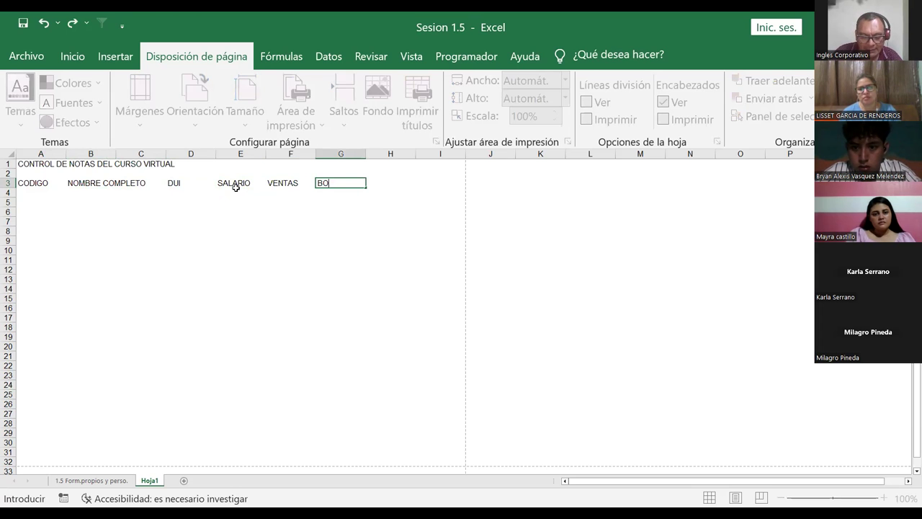
pyautogui.press('Return')
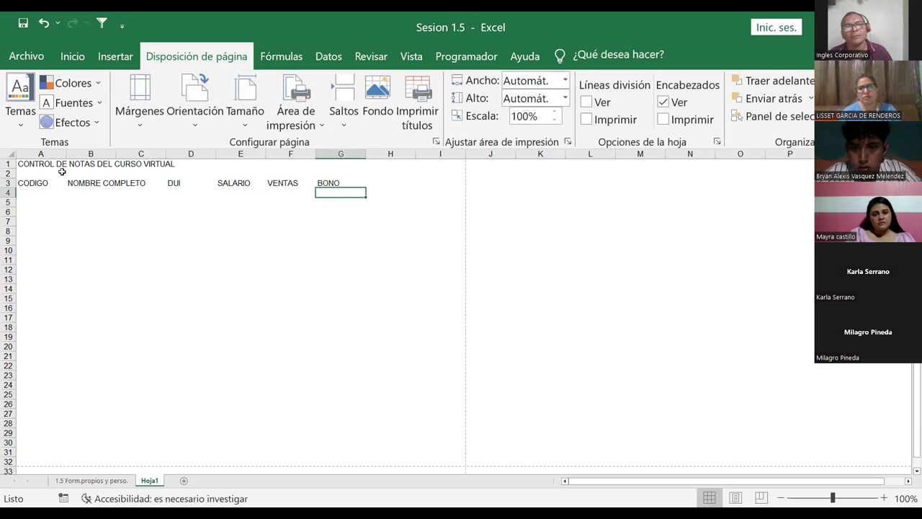
# Select A3:G14 and choose Dibujar borde from the Inicio tab's Bordes list.
pyautogui.moveTo(27, 181)
pyautogui.mouseDown()
pyautogui.moveTo(218, 195)
pyautogui.moveTo(331, 283)
pyautogui.mouseUp()
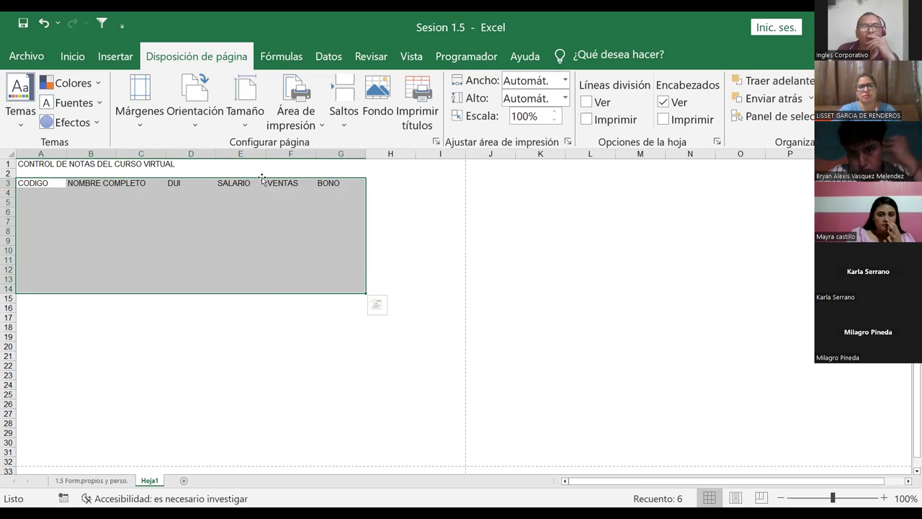
pyautogui.click(107, 57)
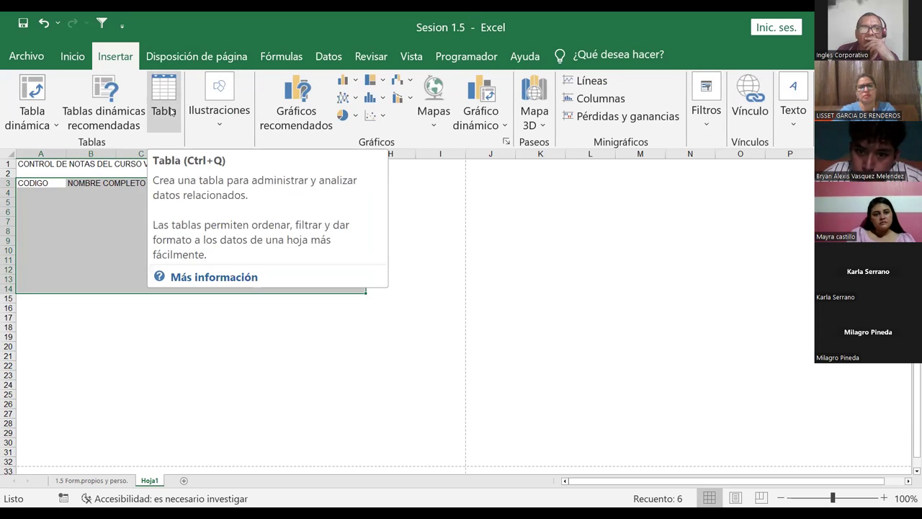
pyautogui.click(173, 57)
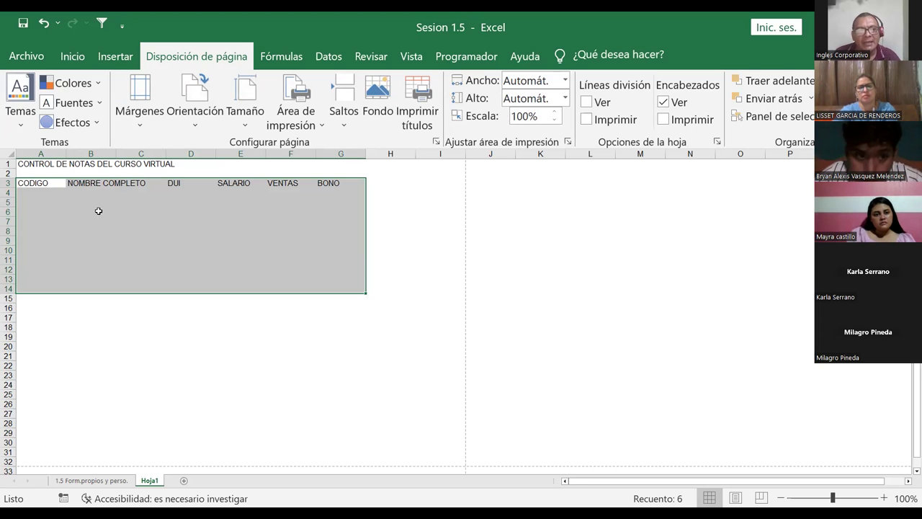
pyautogui.click(75, 61)
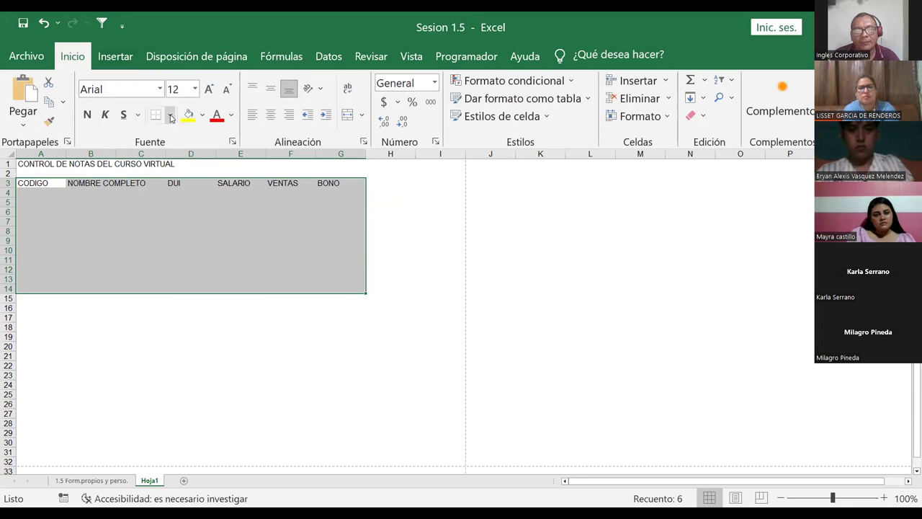
pyautogui.click(171, 116)
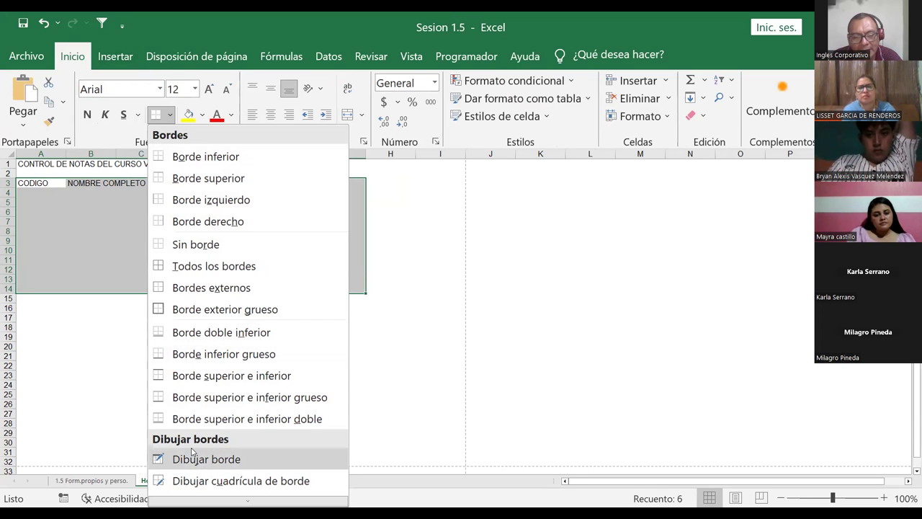
pyautogui.scroll(-3, 202, 450)
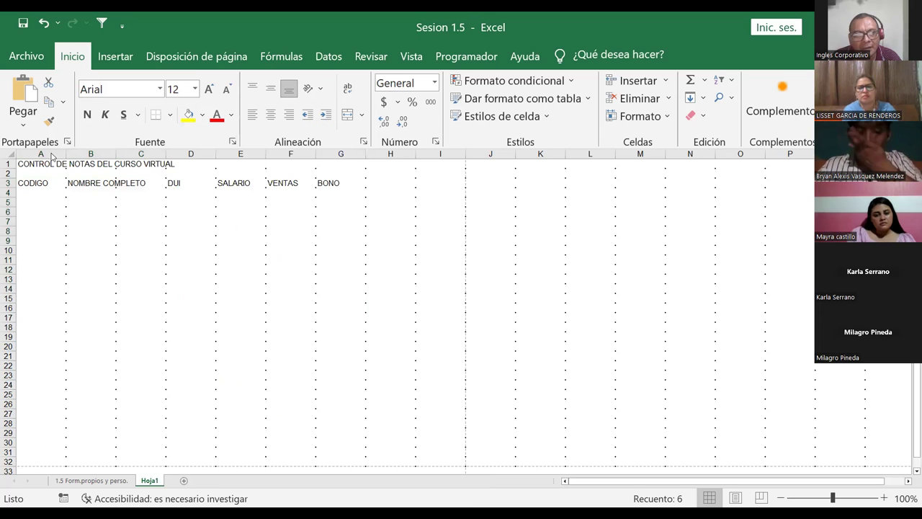
pyautogui.click(44, 24)
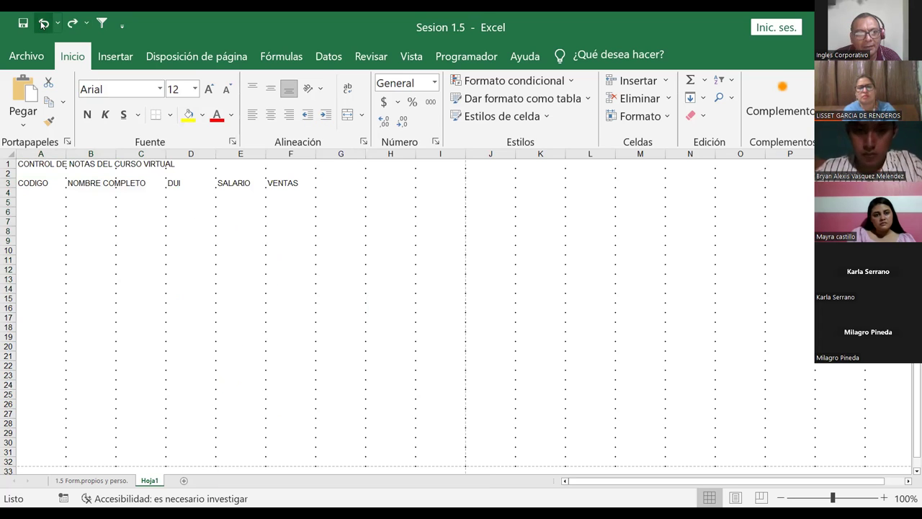
pyautogui.click(43, 24)
pyautogui.click(44, 24)
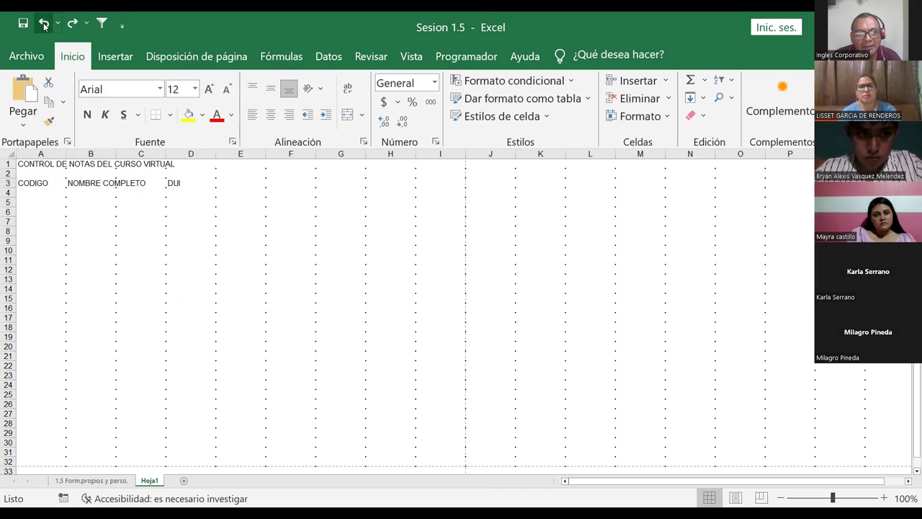
pyautogui.click(72, 24)
pyautogui.click(72, 24)
pyautogui.click(72, 24)
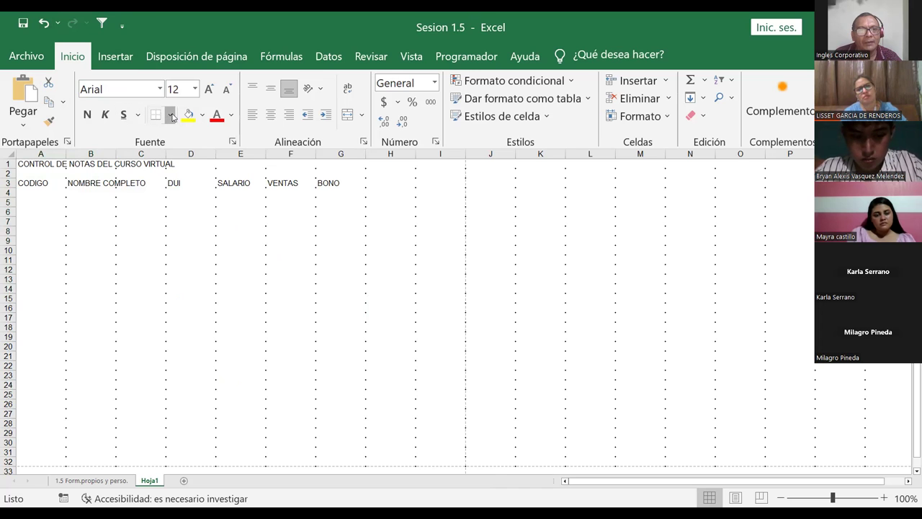
pyautogui.click(12, 154)
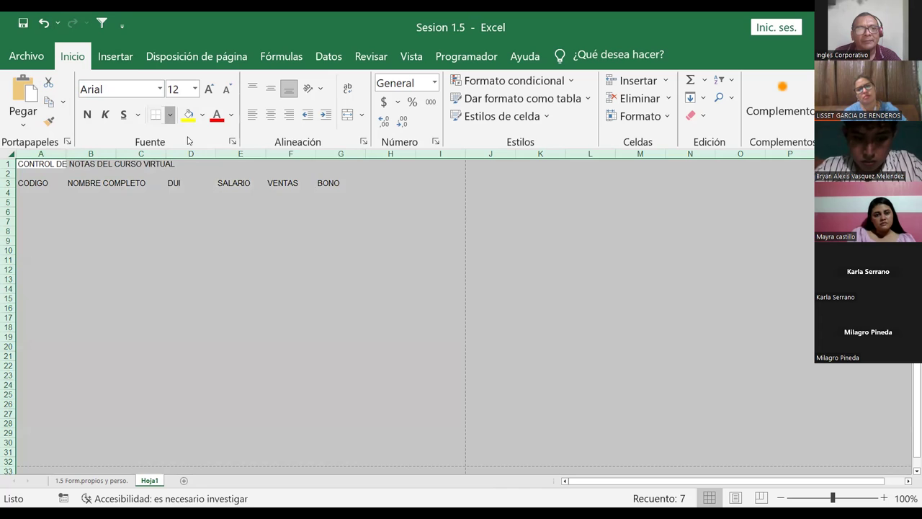
pyautogui.click(170, 114)
pyautogui.click(203, 244)
pyautogui.click(203, 240)
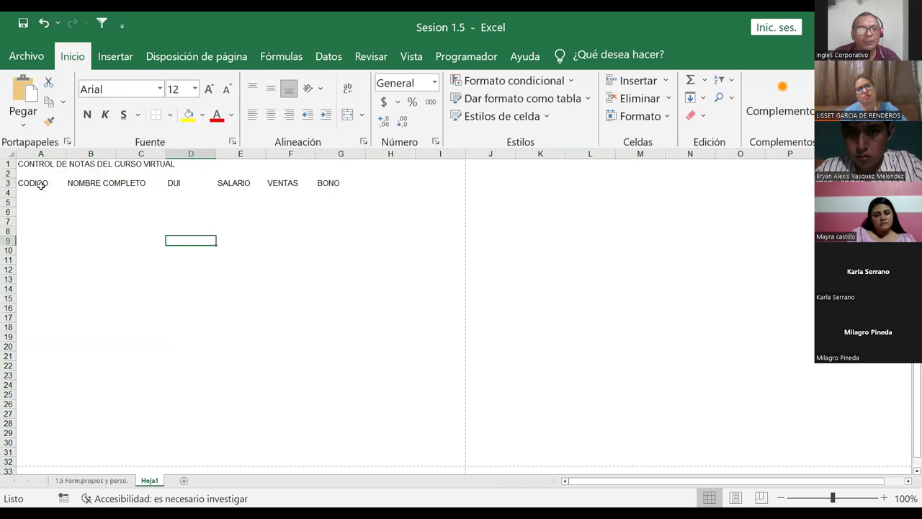
pyautogui.moveTo(41, 185); pyautogui.dragTo(325, 281)
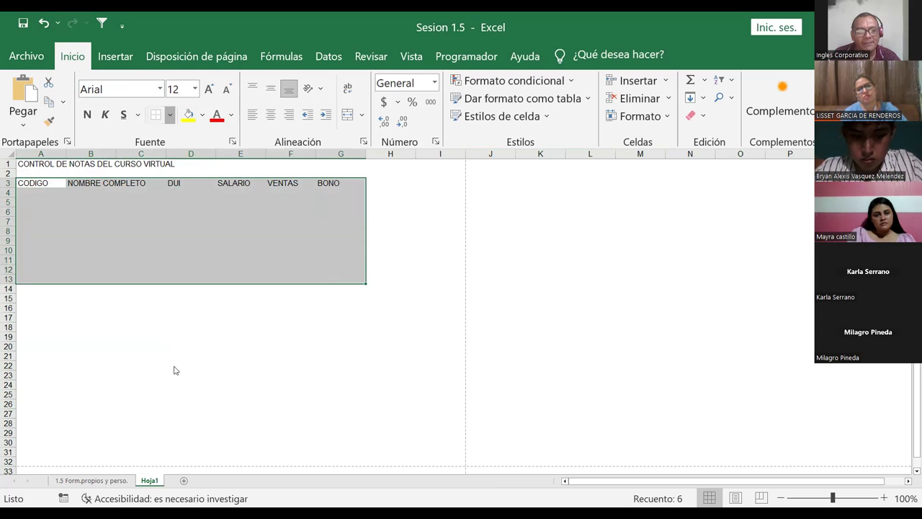
pyautogui.click(170, 115)
pyautogui.scroll(-3, 216, 461)
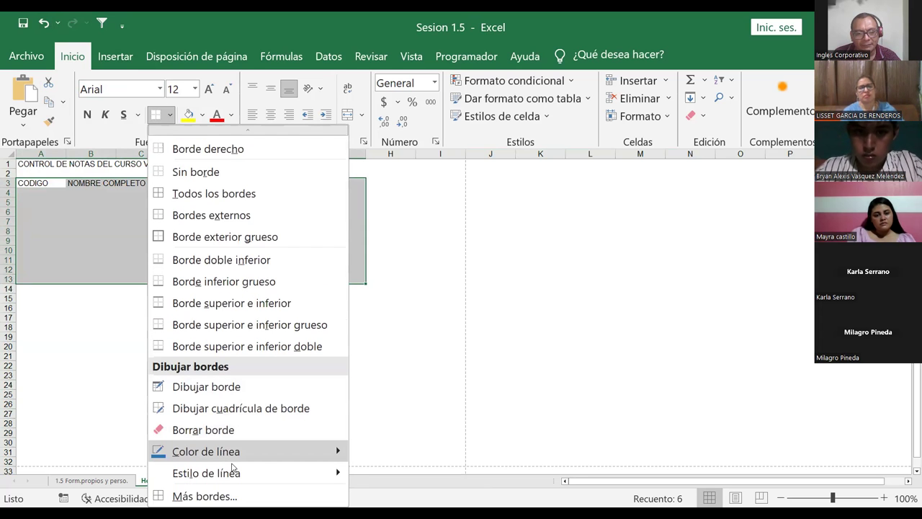
pyautogui.moveTo(206, 473)
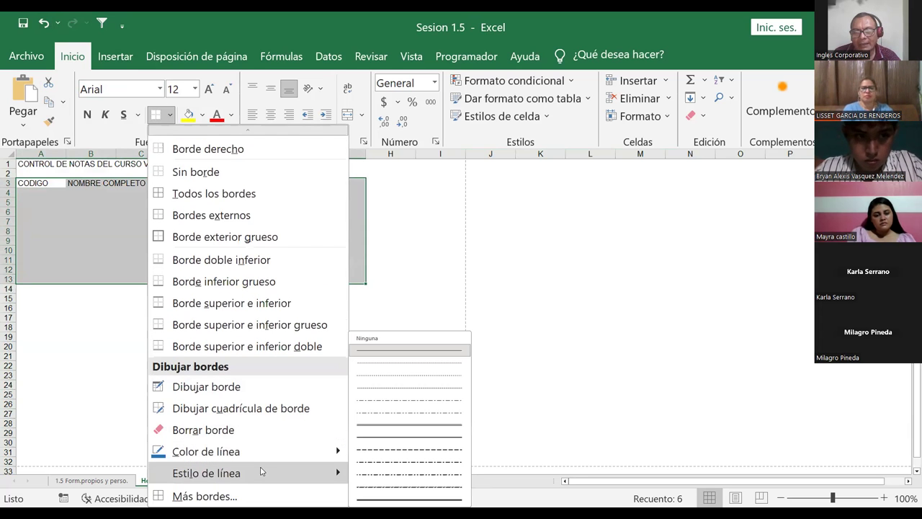
pyautogui.click(391, 375)
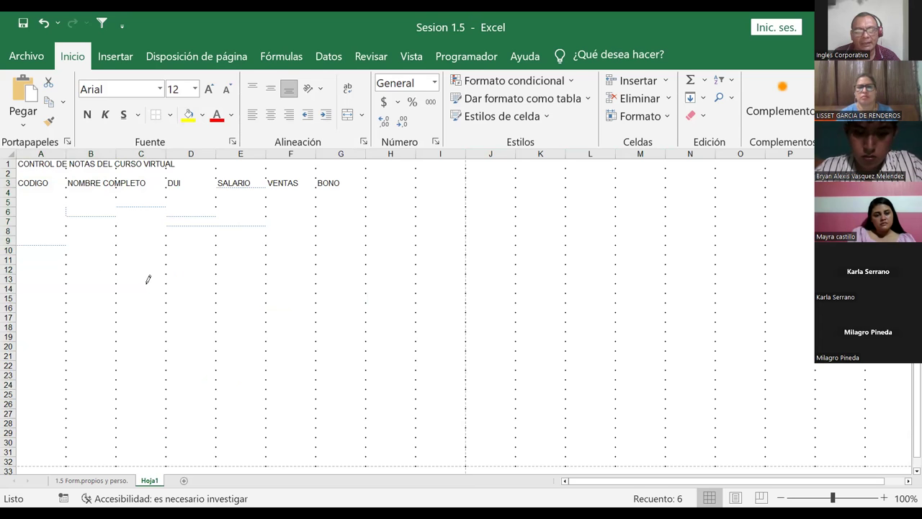
pyautogui.click(241, 252)
pyautogui.click(290, 273)
pyautogui.click(341, 340)
pyautogui.click(191, 303)
pyautogui.click(140, 311)
pyautogui.click(65, 307)
pyautogui.click(91, 355)
pyautogui.click(190, 331)
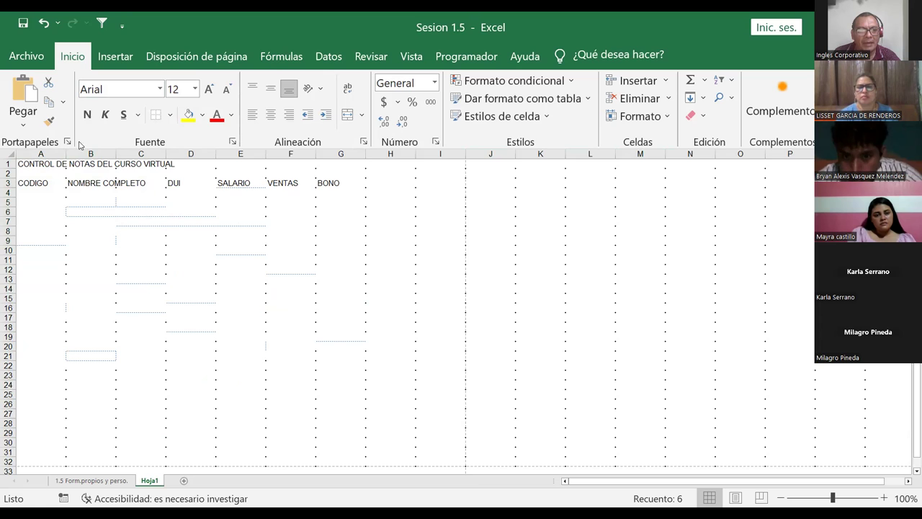
pyautogui.click(9, 155)
pyautogui.click(10, 156)
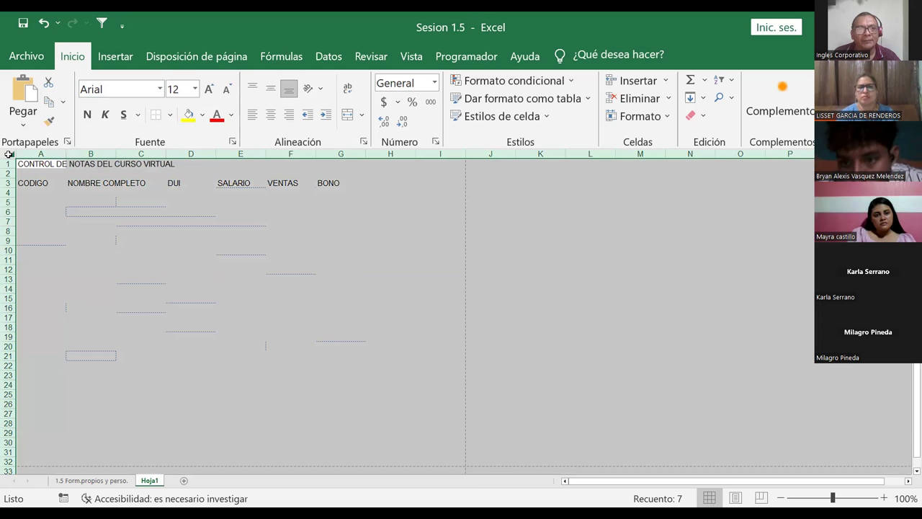
pyautogui.click(170, 115)
# Clear the stray borders, select A3:G10 and open Más bordes from the Bordes list.
pyautogui.click(196, 244)
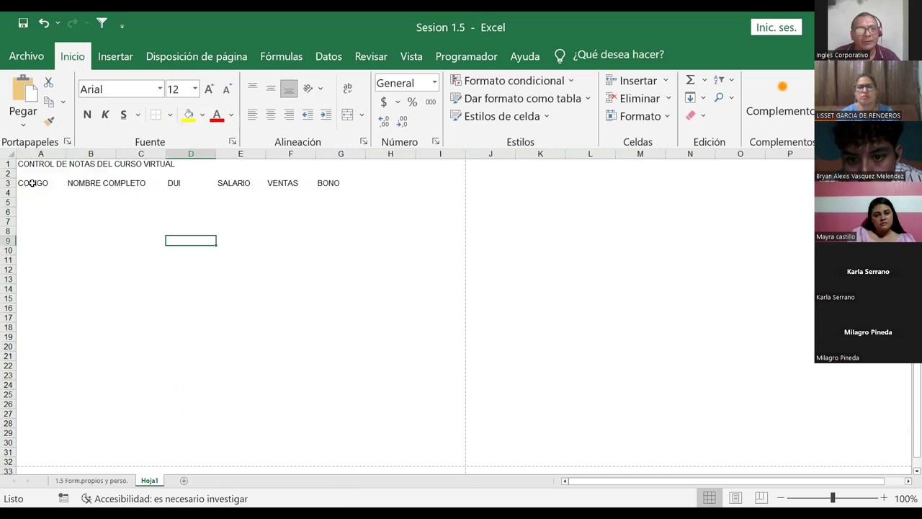
pyautogui.moveTo(29, 182); pyautogui.dragTo(334, 246)
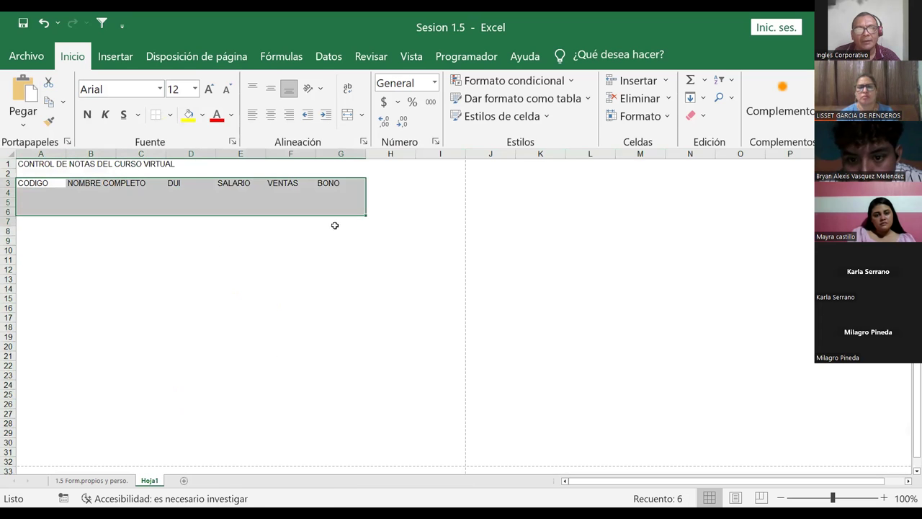
pyautogui.click(170, 116)
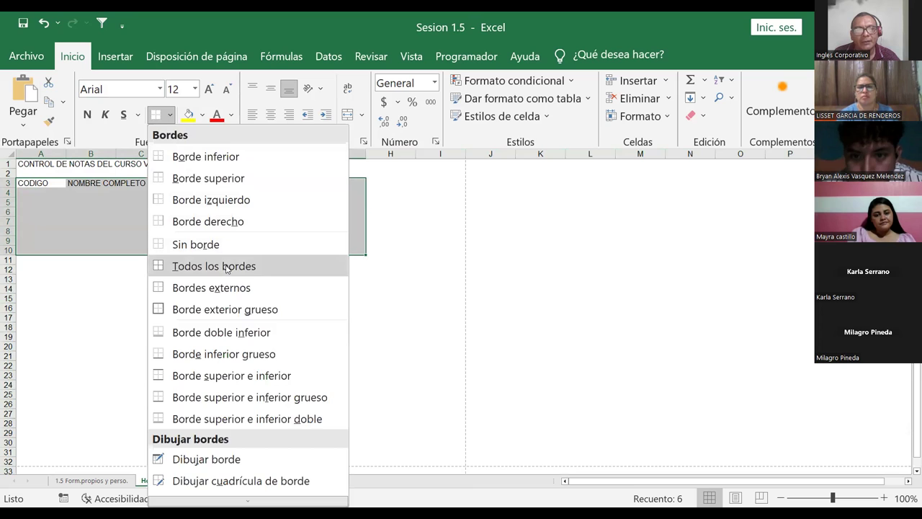
pyautogui.scroll(-1, 205, 461)
pyautogui.scroll(-1, 216, 470)
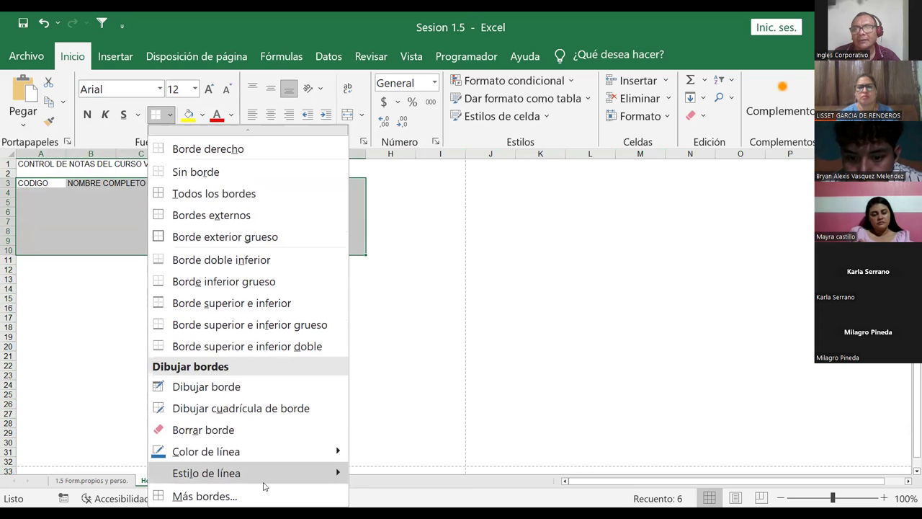
pyautogui.click(205, 496)
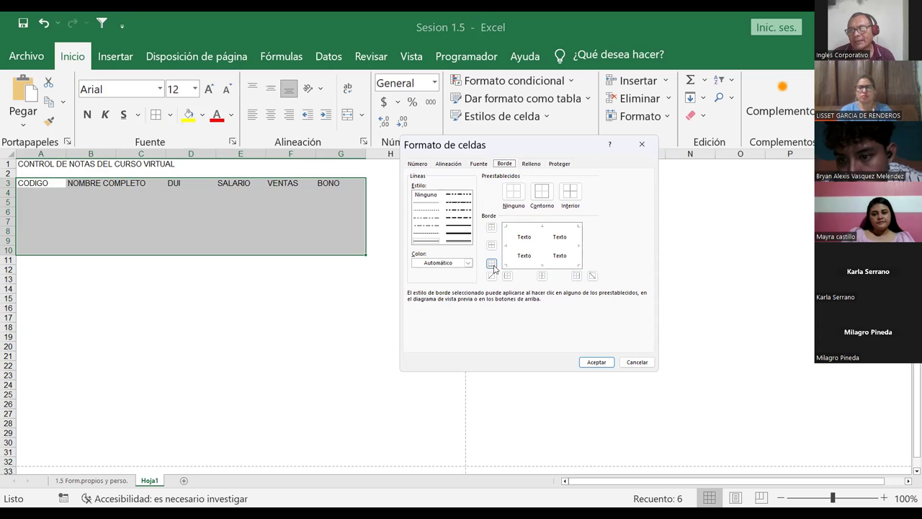
# Pick a blue border colour and a line style on the Borde tab.
pyautogui.click(491, 229)
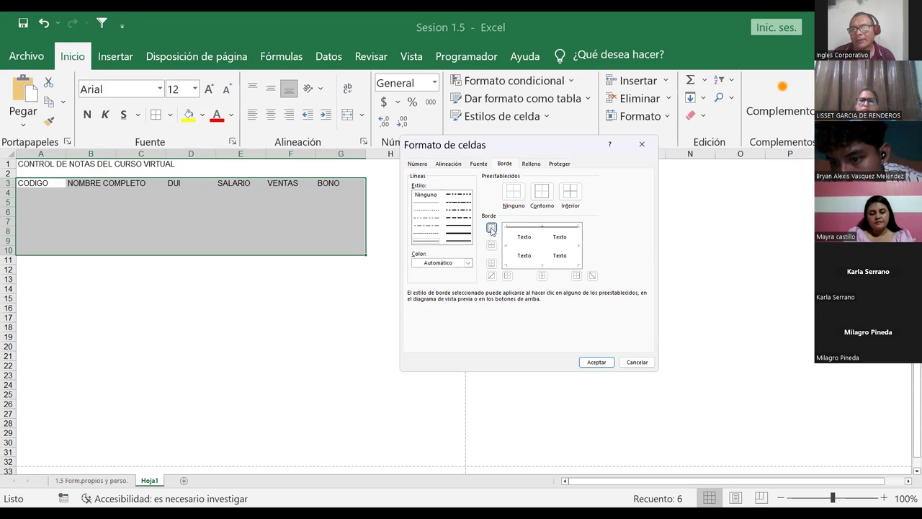
pyautogui.click(468, 264)
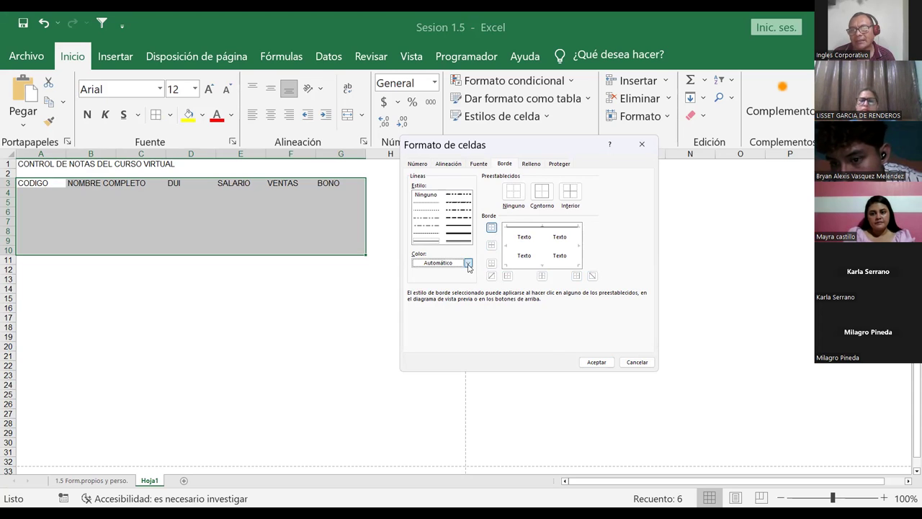
pyautogui.click(468, 263)
pyautogui.click(473, 314)
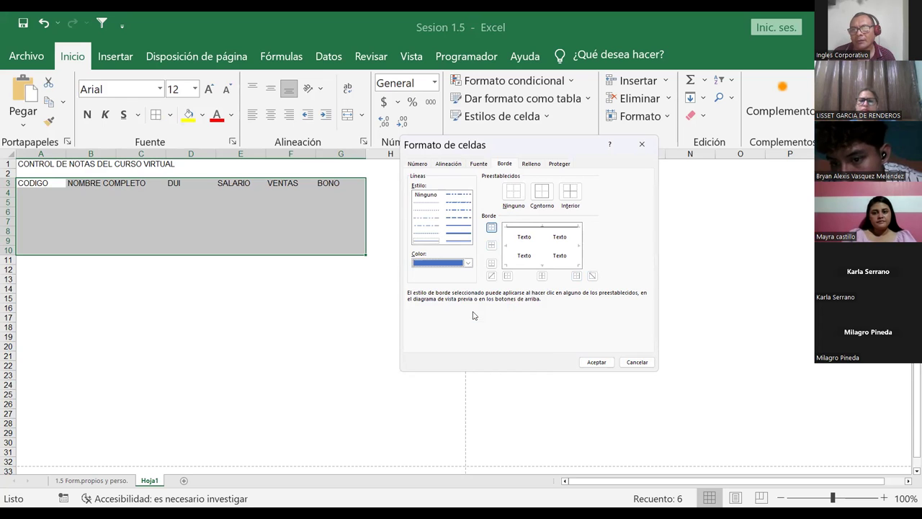
pyautogui.click(515, 229)
pyautogui.click(460, 235)
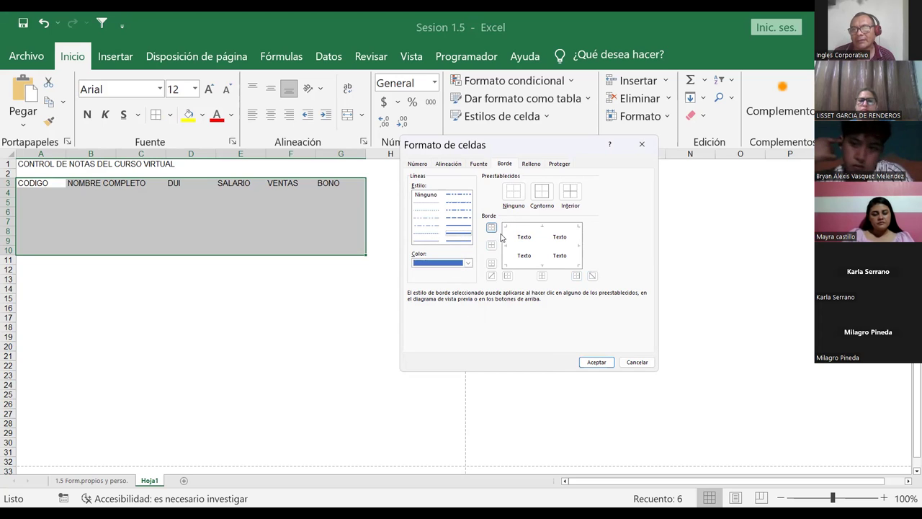
# Apply blue top, bottom, right and inside borders to A3:G10 and confirm.
pyautogui.click(491, 228)
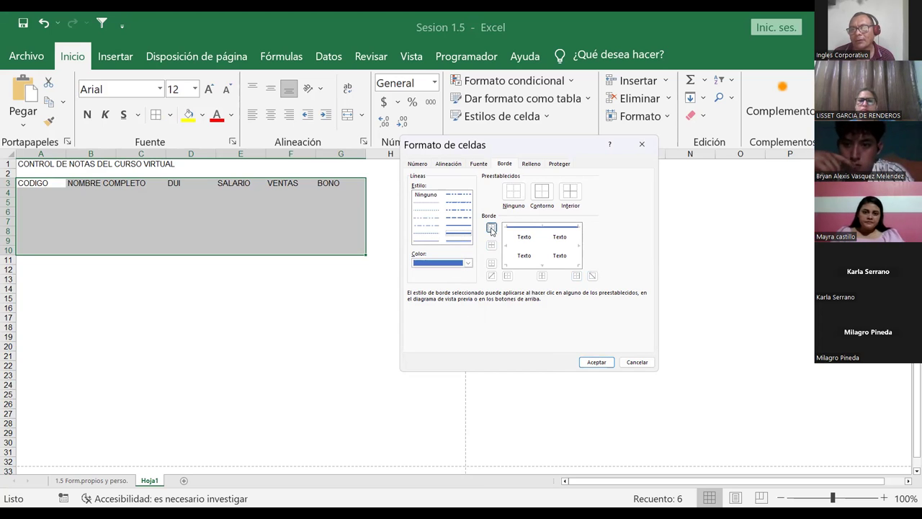
pyautogui.click(491, 246)
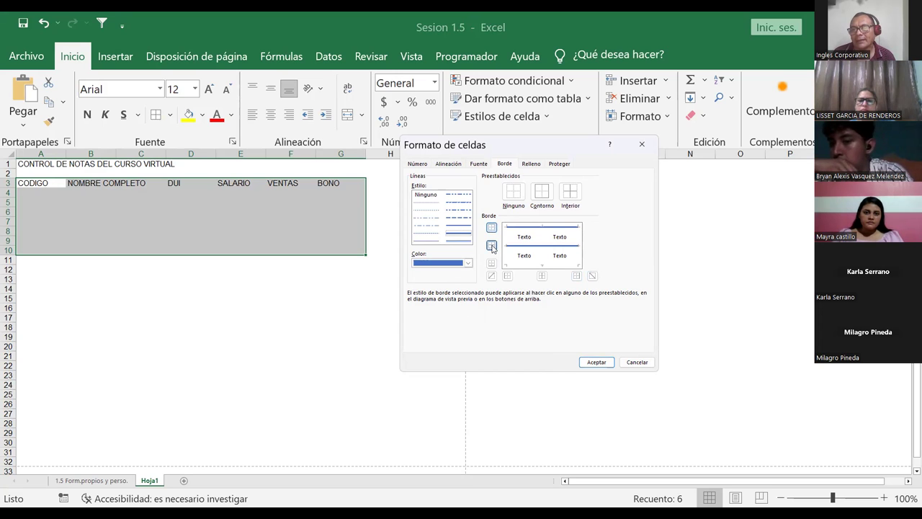
pyautogui.click(492, 265)
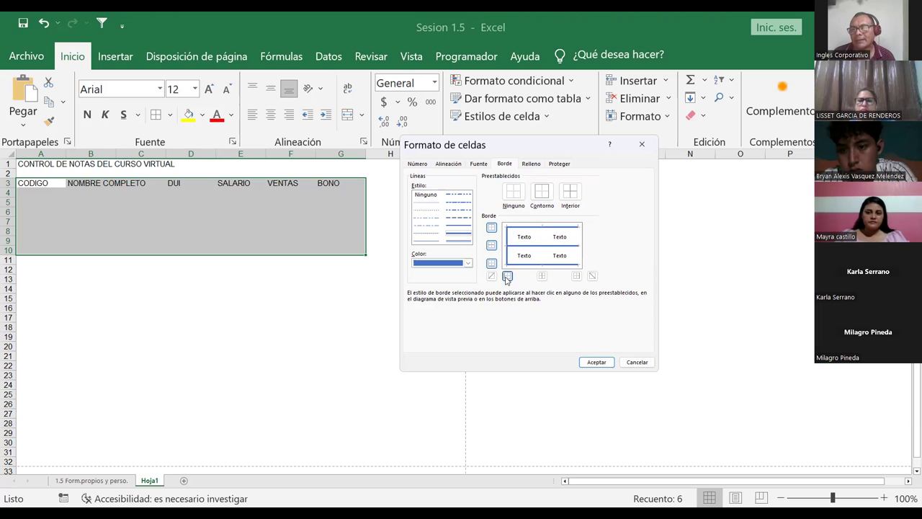
pyautogui.click(544, 276)
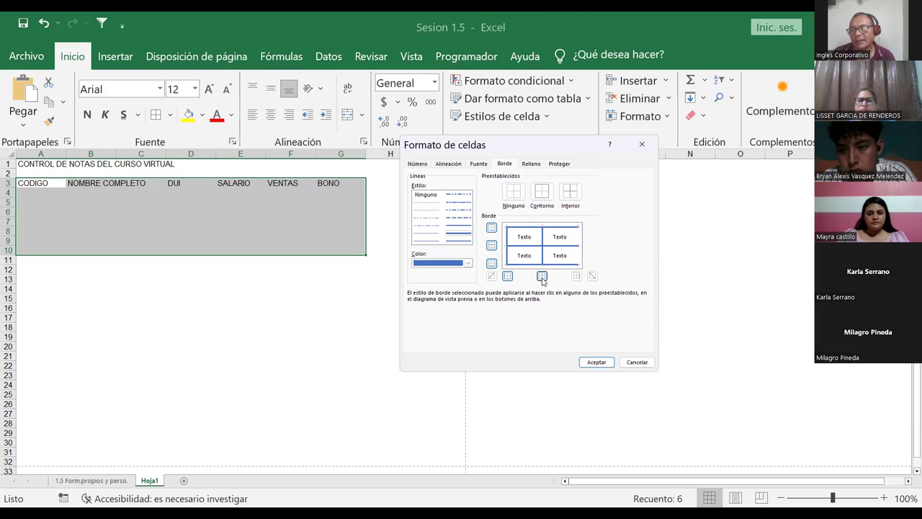
pyautogui.click(576, 277)
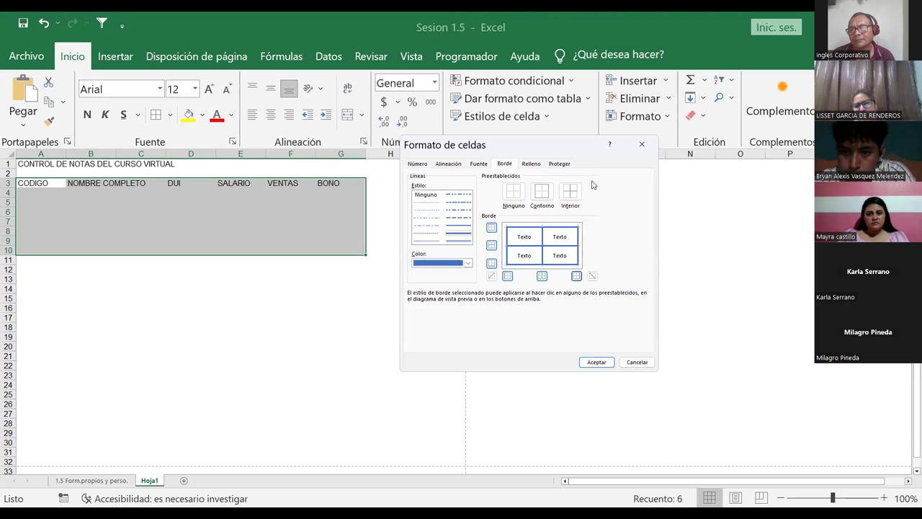
pyautogui.click(597, 362)
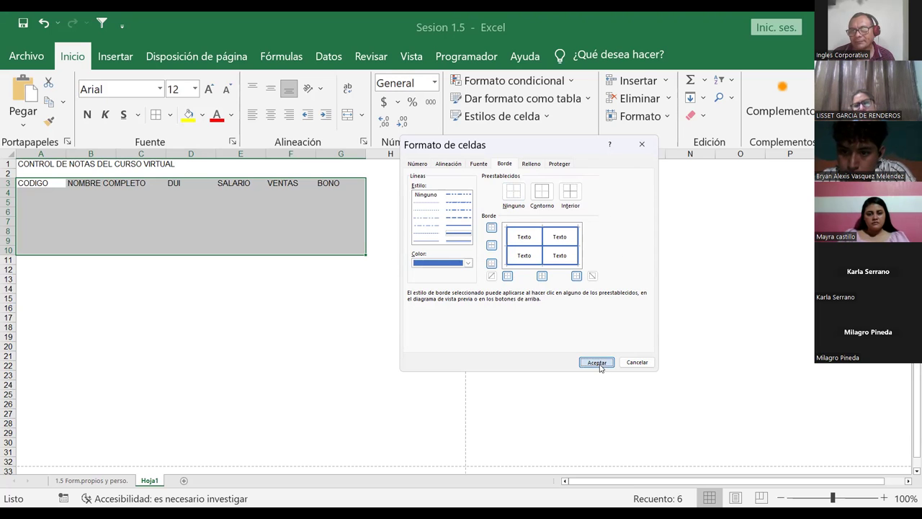
pyautogui.click(302, 357)
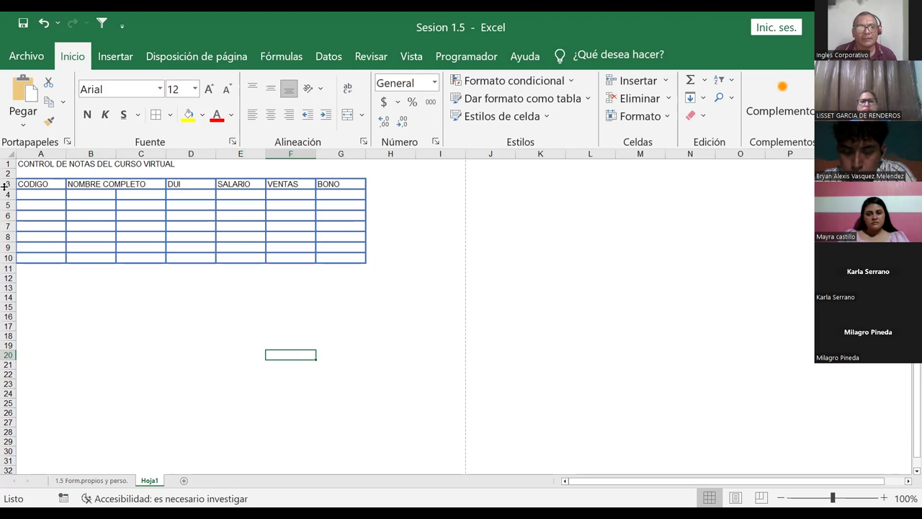
# Enter code 1 in A4 and the first two students' first names in B4:B5.
pyautogui.click(32, 194)
pyautogui.write('1')
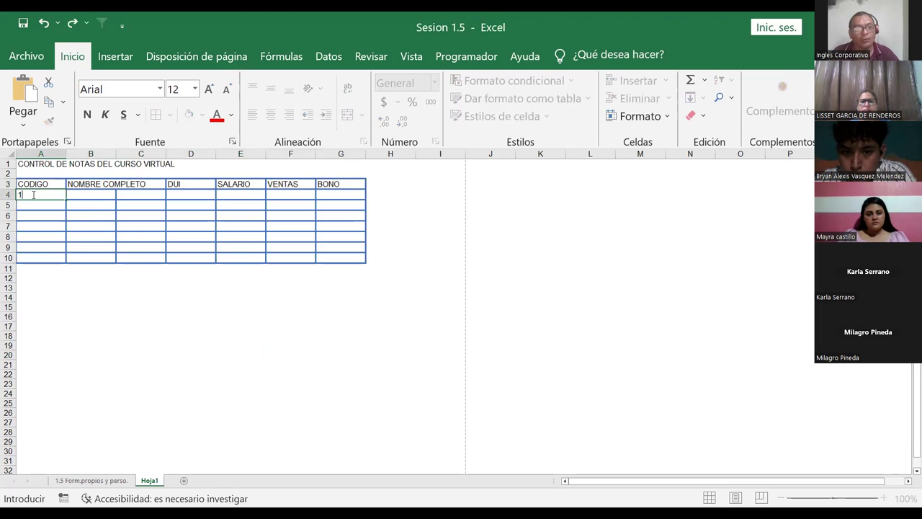
pyautogui.press('Tab')
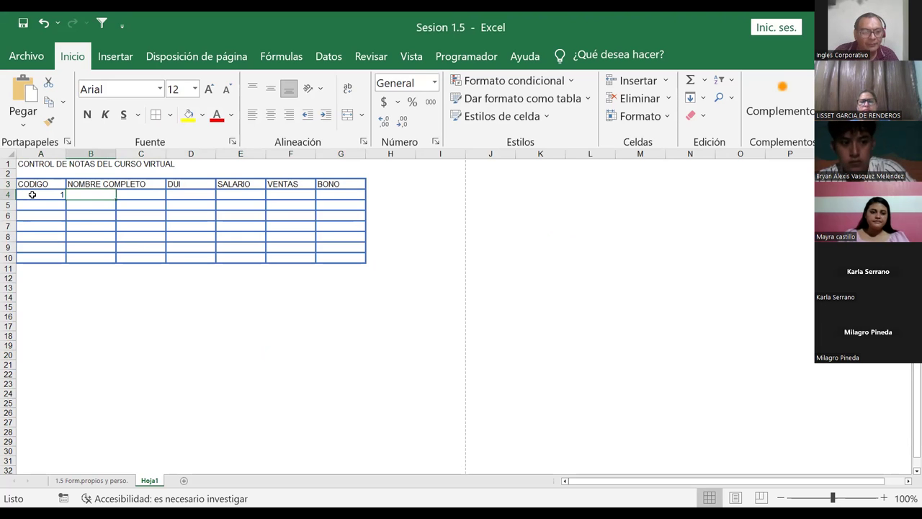
pyautogui.write('b')
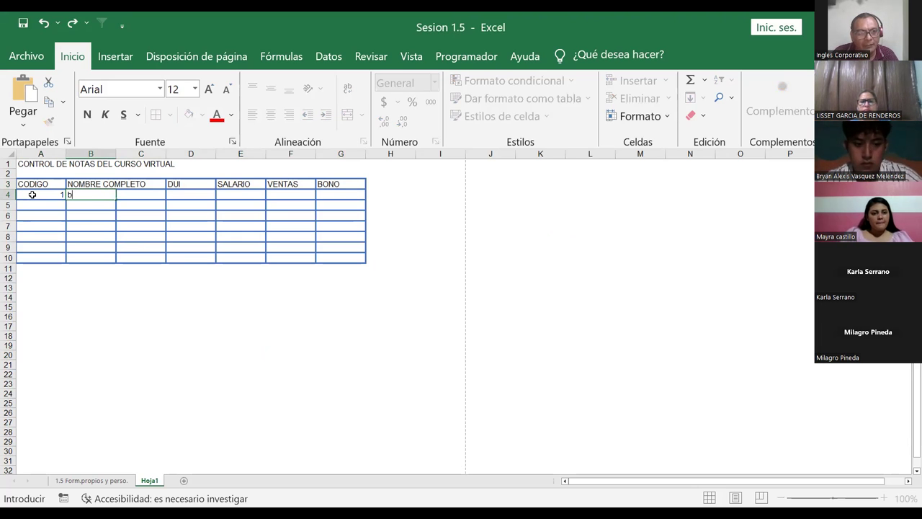
pyautogui.press('BackSpace')
pyautogui.write('Br')
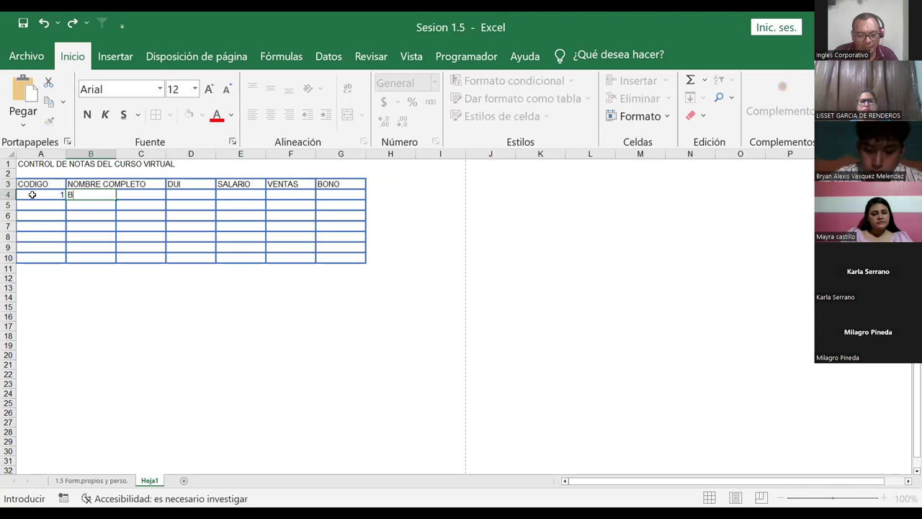
pyautogui.write('y')
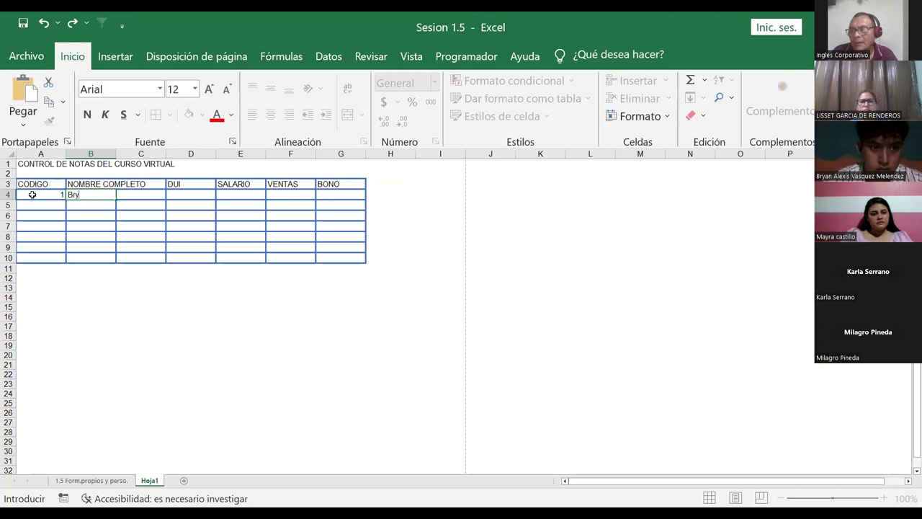
pyautogui.write('an')
pyautogui.press('Return')
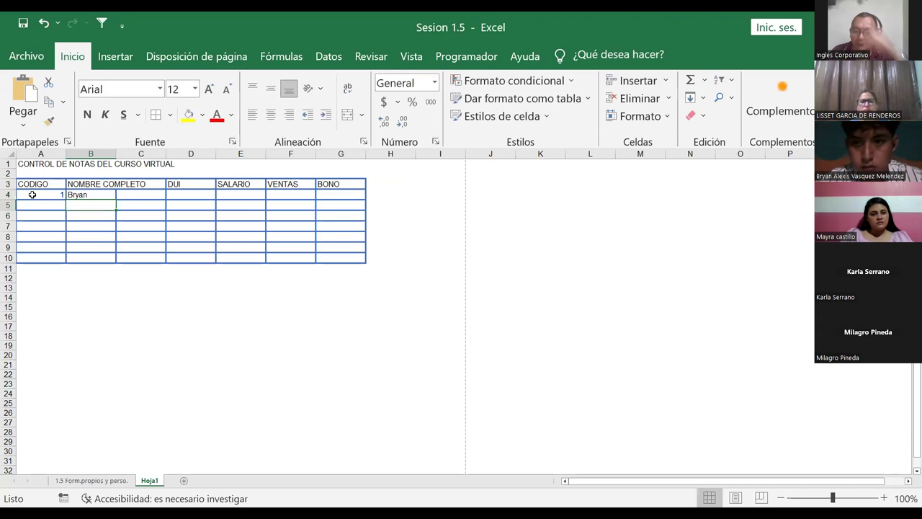
pyautogui.write('Lisseth')
pyautogui.press('Return')
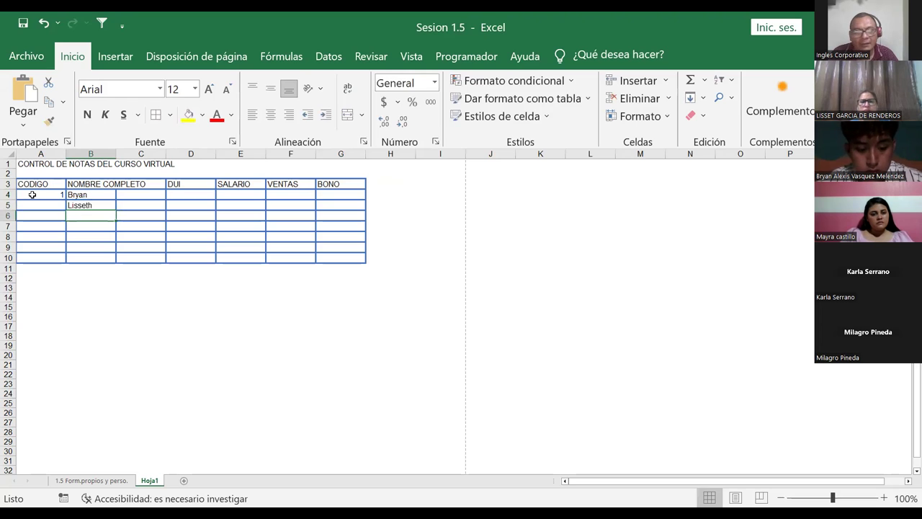
# Type the remaining three students' first names into B6:B8.
pyautogui.press('Down')
pyautogui.press('Up')
pyautogui.write('M')
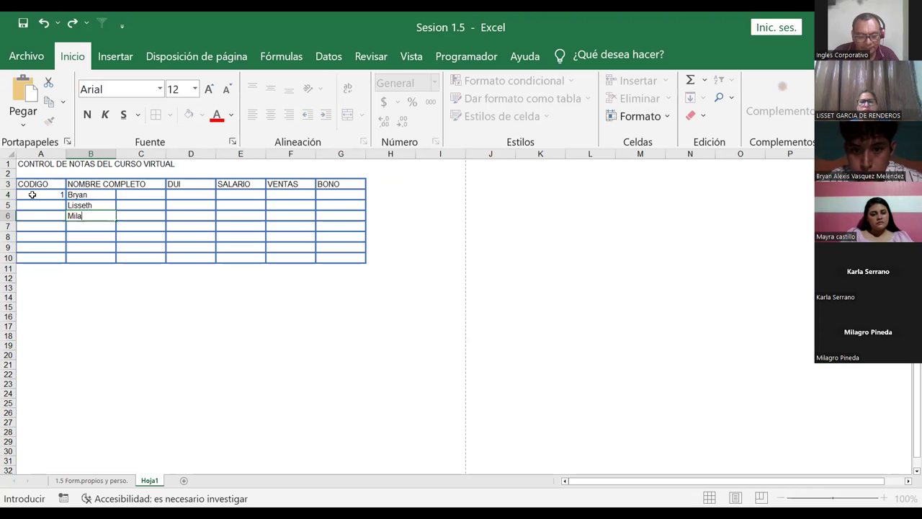
pyautogui.press('Return')
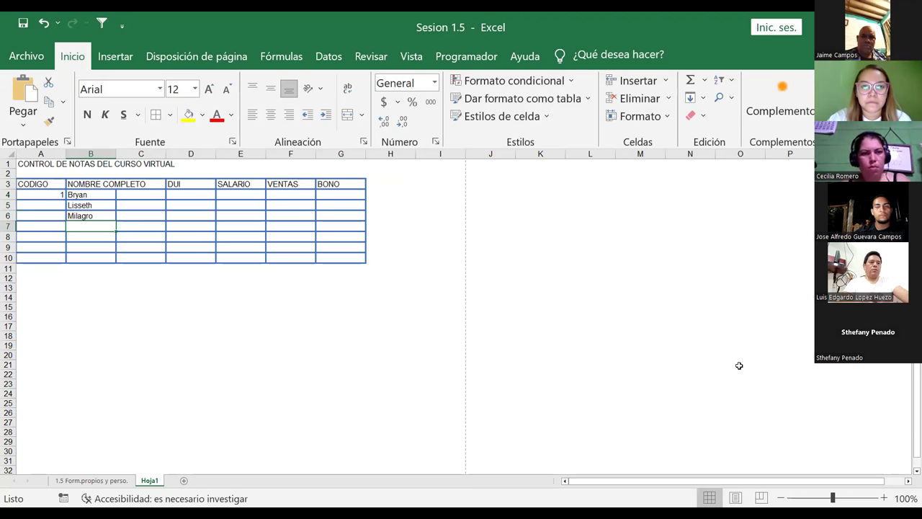
pyautogui.write('Luis')
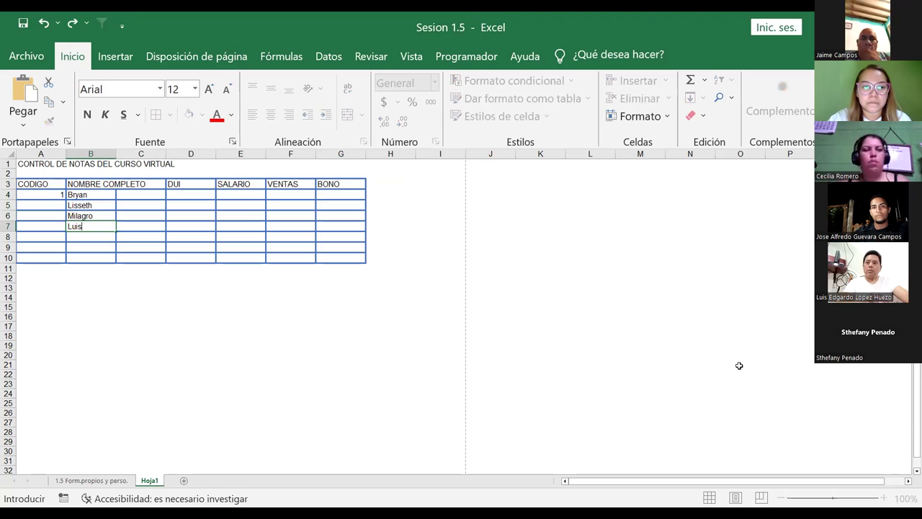
pyautogui.press('Return')
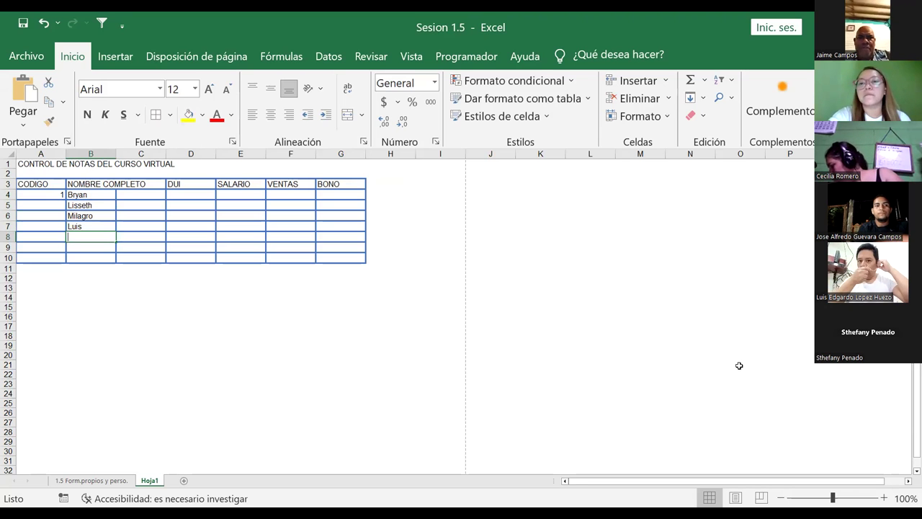
pyautogui.write('J')
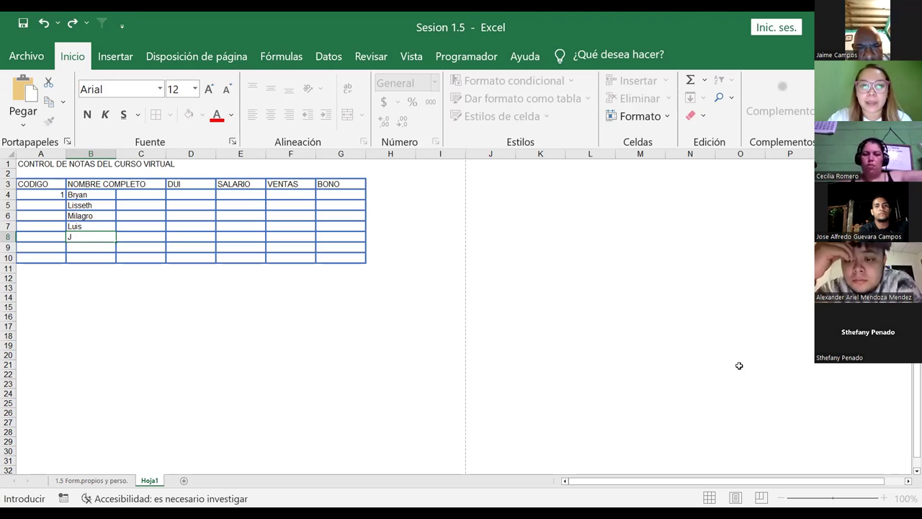
pyautogui.write('o')
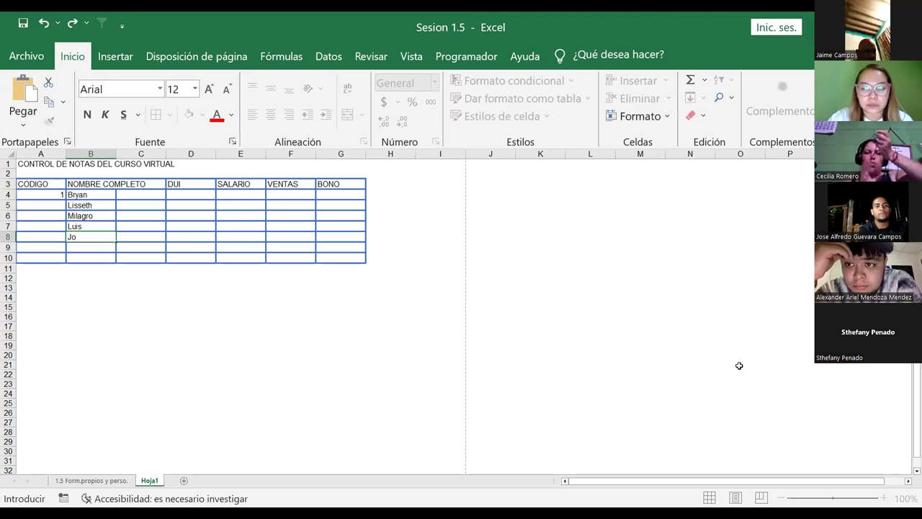
pyautogui.press('BackSpace')
pyautogui.press('BackSpace')
pyautogui.press('BackSpace')
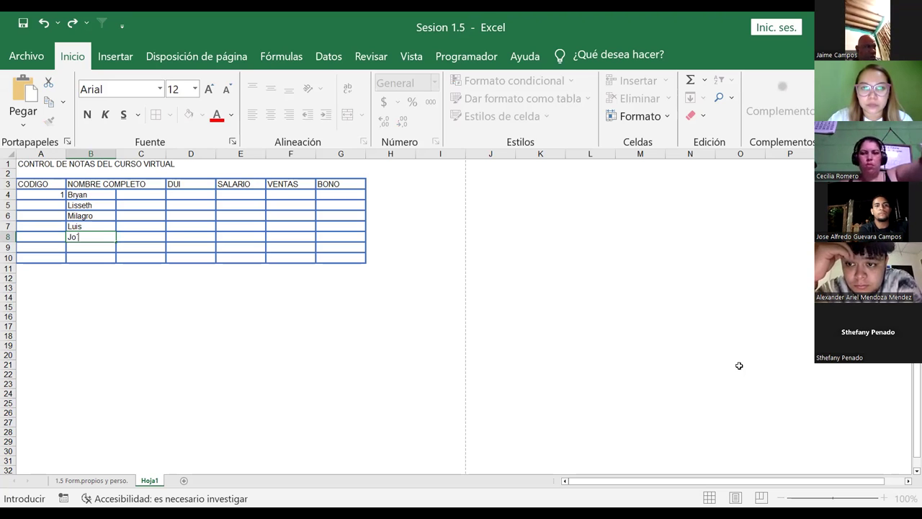
pyautogui.write('´se')
pyautogui.press('BackSpace')
pyautogui.press('BackSpace')
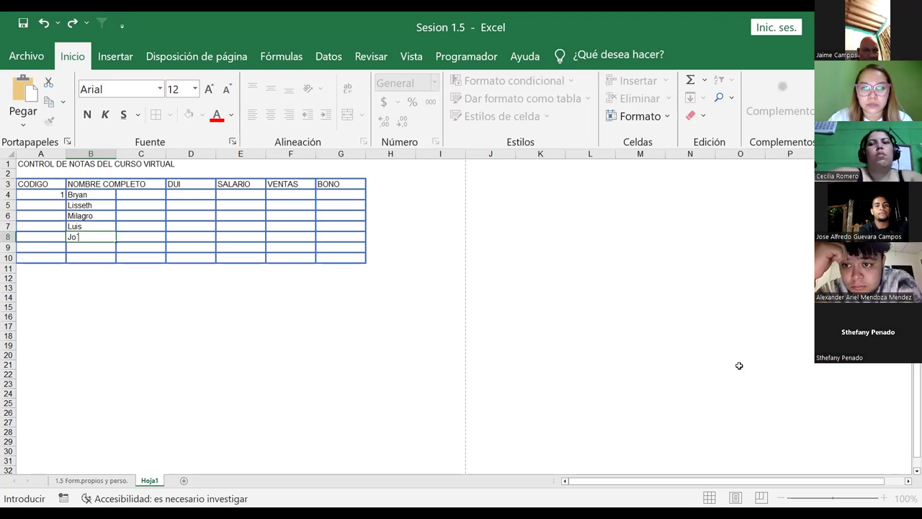
pyautogui.write('sé')
pyautogui.press('Return')
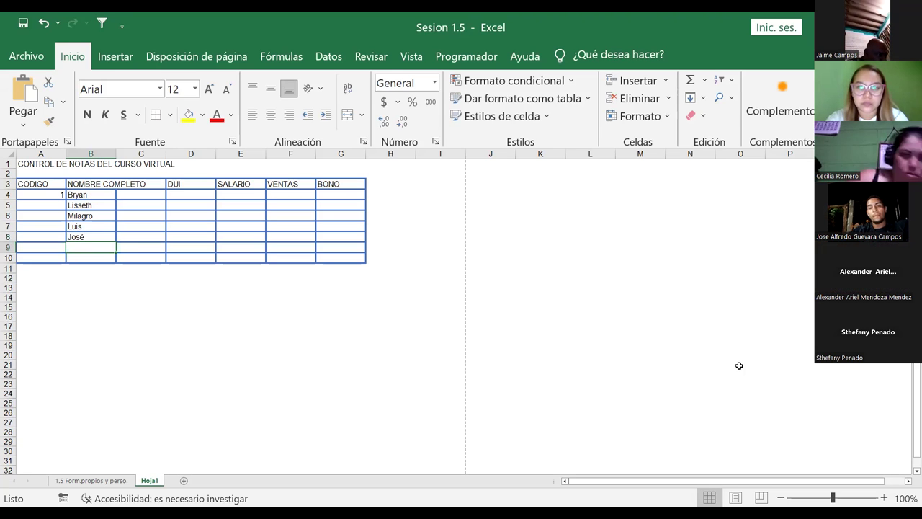
# Fill the CODIGO codes 2 through 7 into A5:A10.
pyautogui.press('Left')
pyautogui.press('Up')
pyautogui.press('Up')
pyautogui.press('Up')
pyautogui.press('Up')
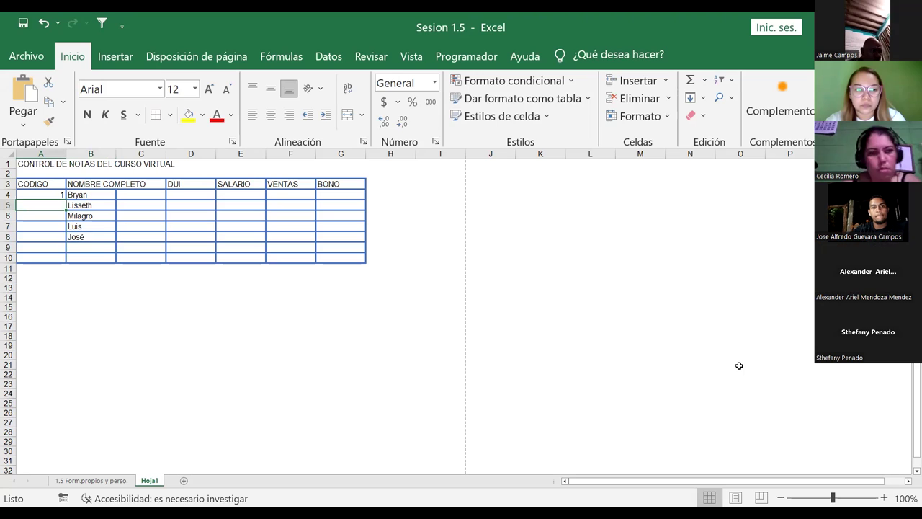
pyautogui.write('2 3 4 5 ')
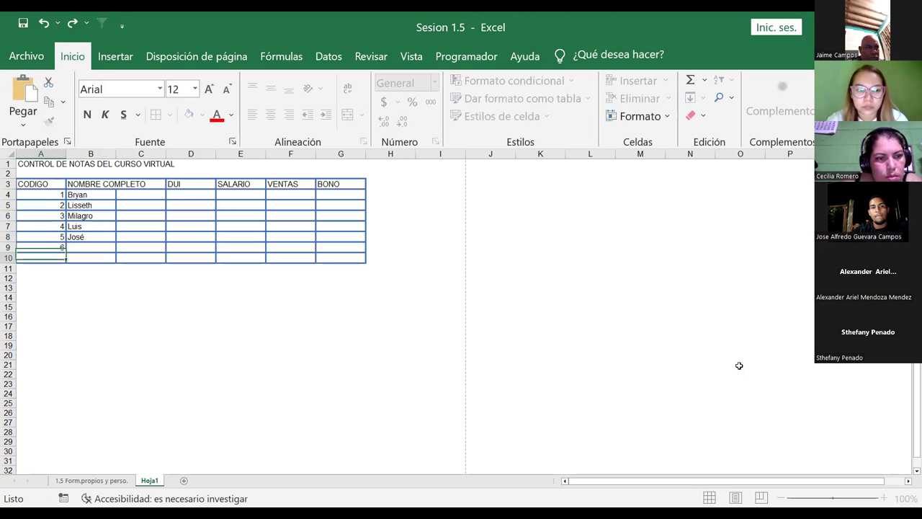
pyautogui.write('6 6')
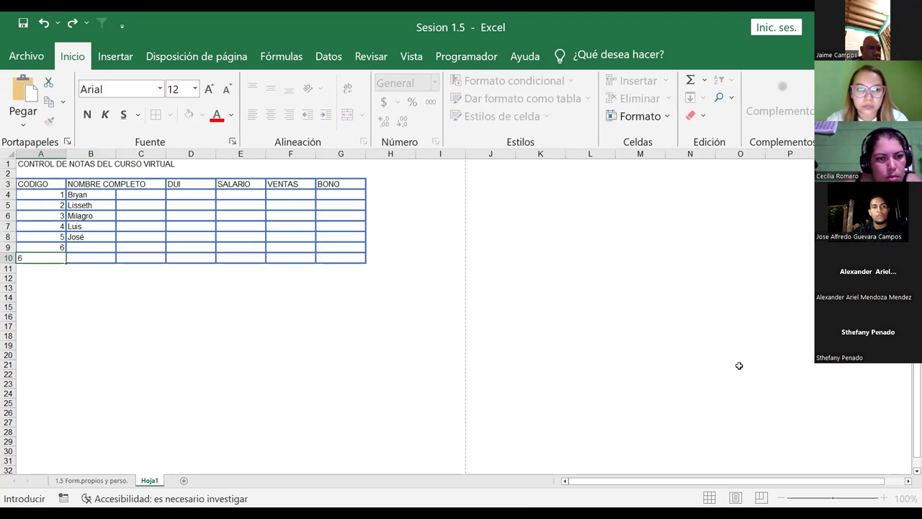
pyautogui.write('7')
pyautogui.press('Tab')
# Enter the last two first names into B9 and B10.
pyautogui.press('Up')
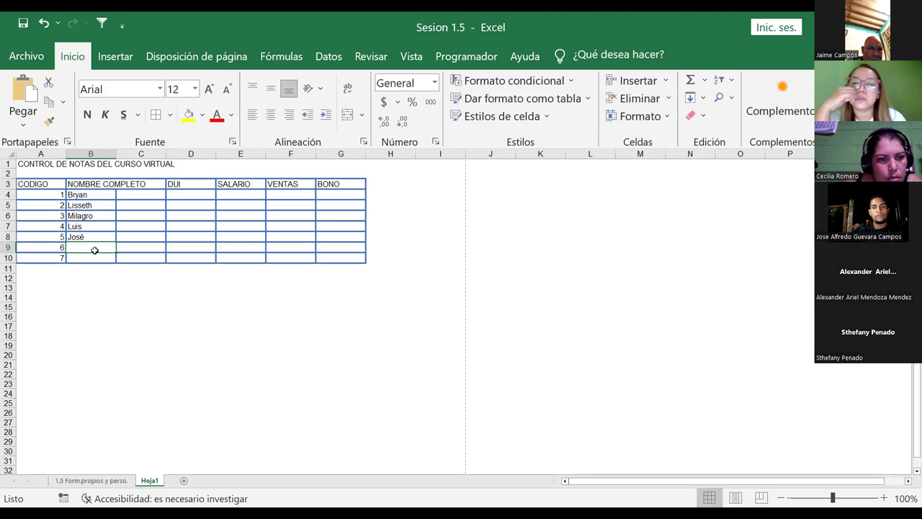
pyautogui.write('Cecili')
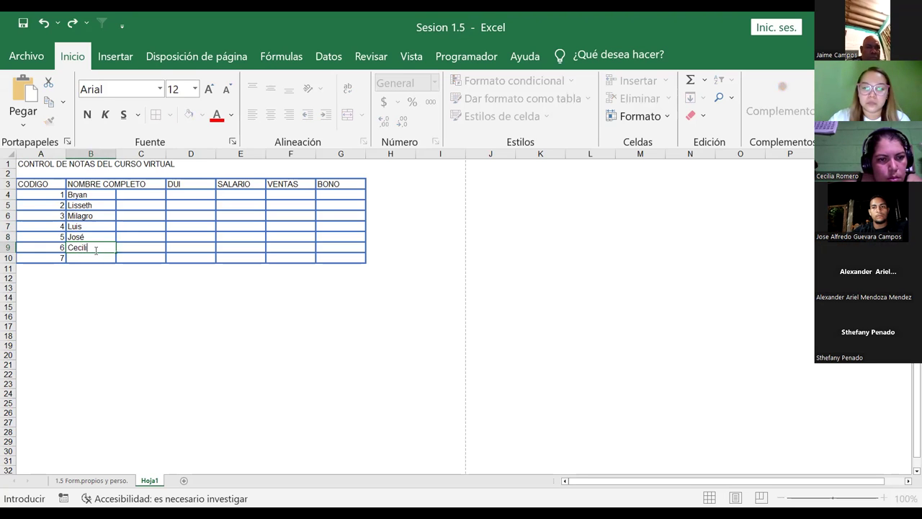
pyautogui.write('a')
pyautogui.press('Return')
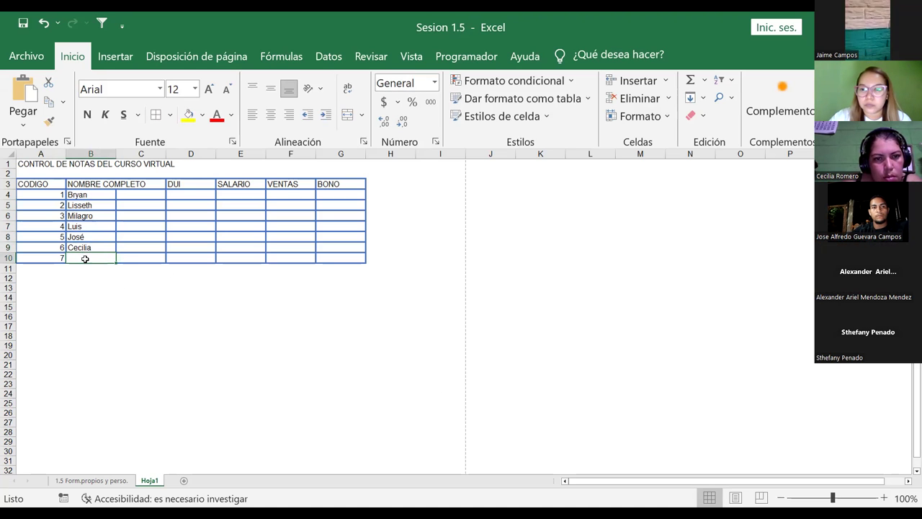
pyautogui.write('Karla')
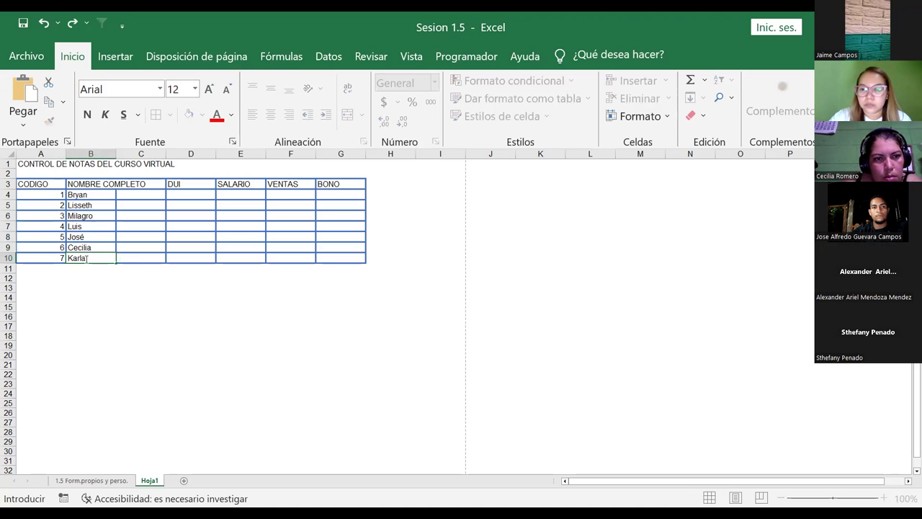
pyautogui.press('Return')
pyautogui.press('Up')
pyautogui.press('Up')
pyautogui.press('Up')
pyautogui.press('Up')
pyautogui.press('Up')
pyautogui.press('Right')
pyautogui.press('Up')
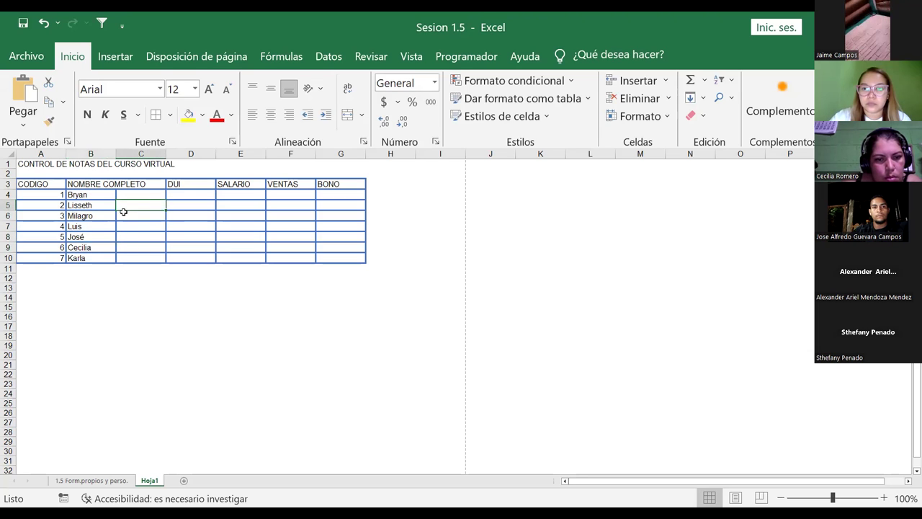
# Delete the empty column C so DUI sits next to NOMBRE COMPLETO.
pyautogui.click(98, 184)
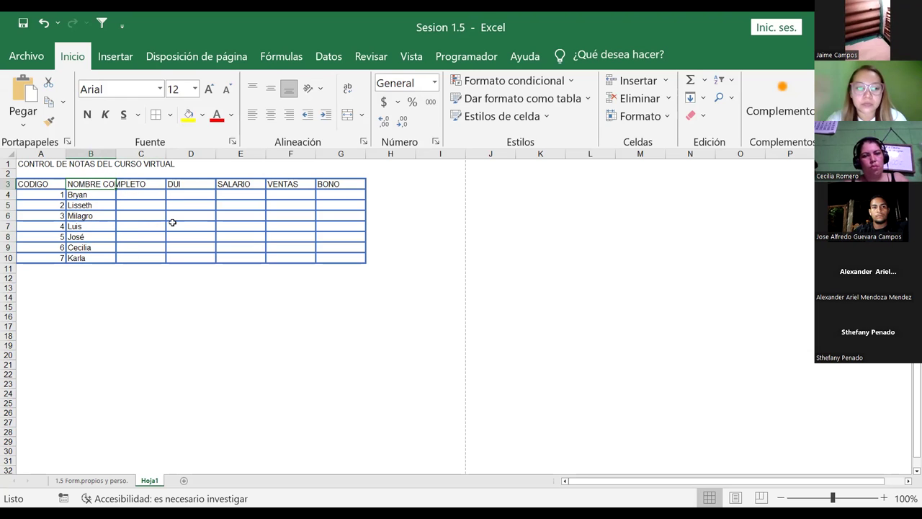
pyautogui.click(141, 154)
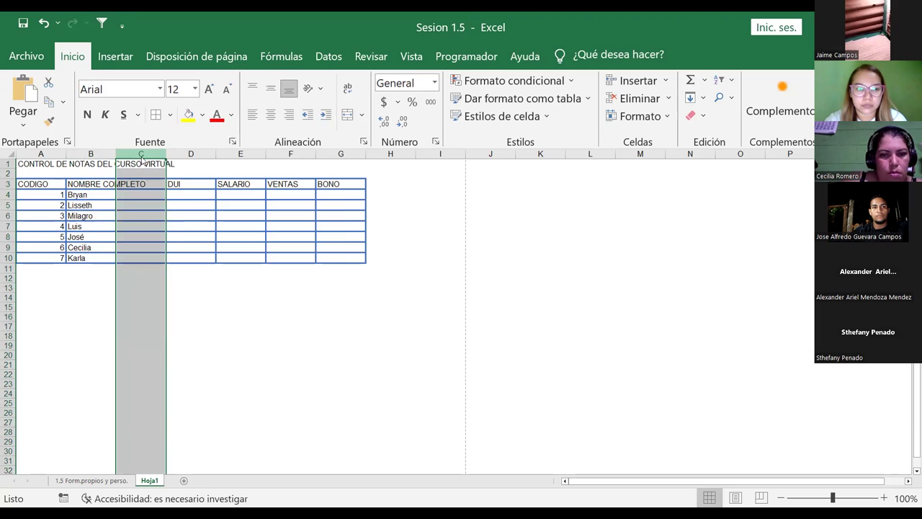
pyautogui.rightClick(142, 159)
pyautogui.click(215, 325)
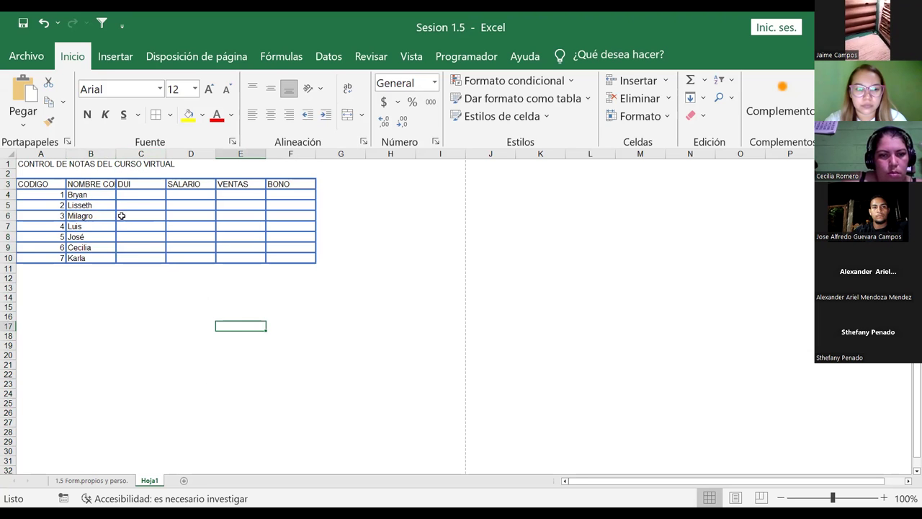
# Center the A3:F3 header row and widen column B to fit NOMBRE COMPLETO.
pyautogui.moveTo(115, 157); pyautogui.dragTo(131, 157)
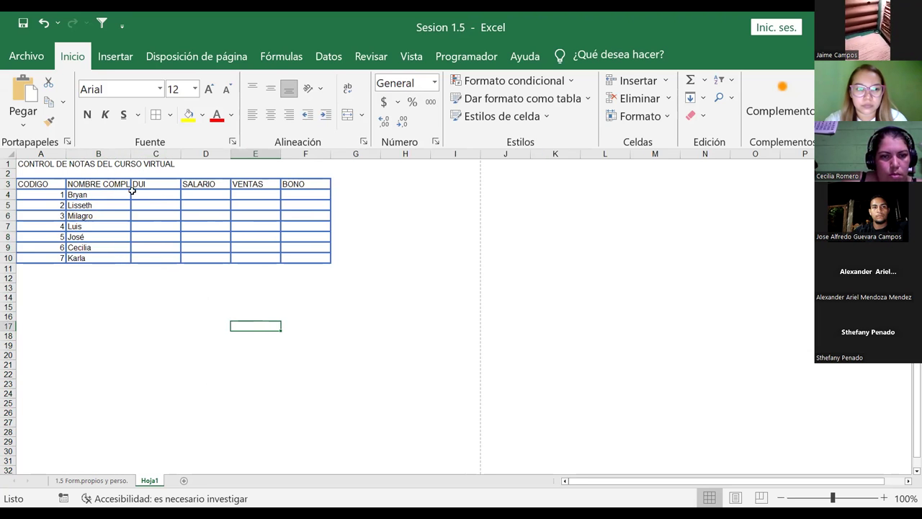
pyautogui.moveTo(22, 181); pyautogui.dragTo(309, 180)
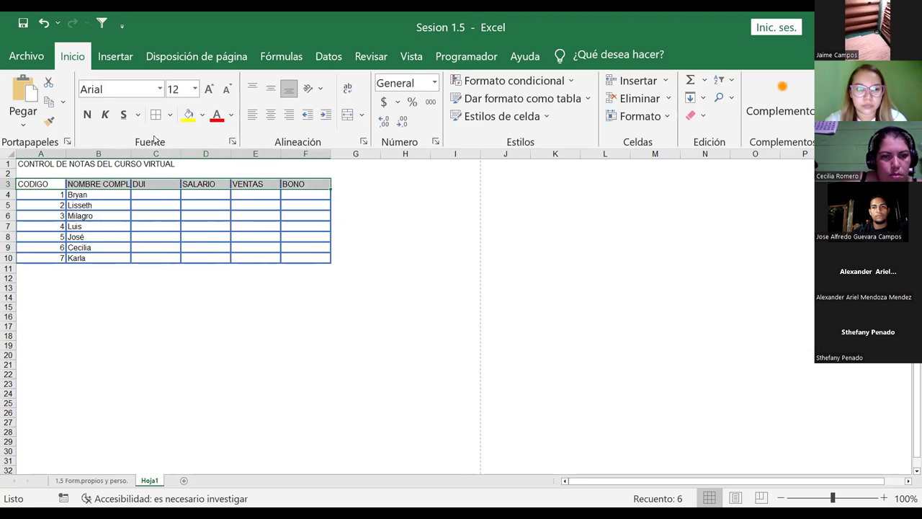
pyautogui.click(271, 114)
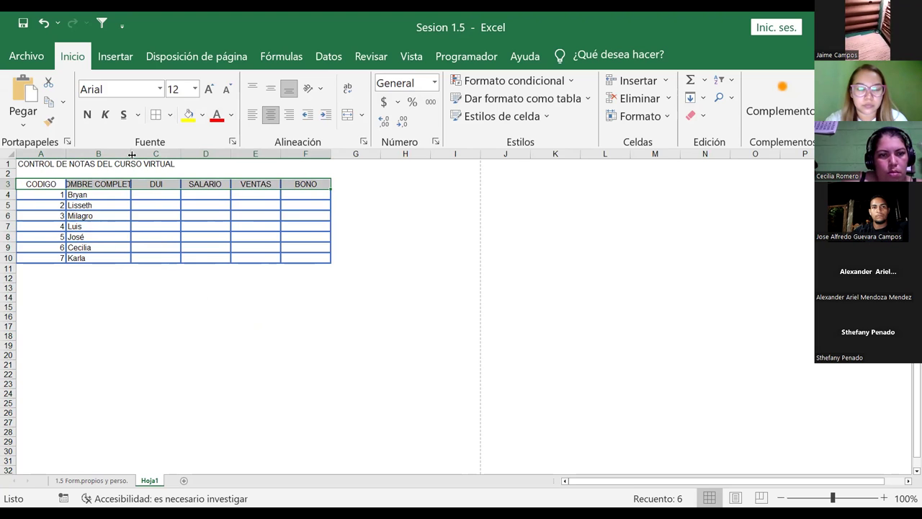
pyautogui.moveTo(132, 155); pyautogui.dragTo(159, 156)
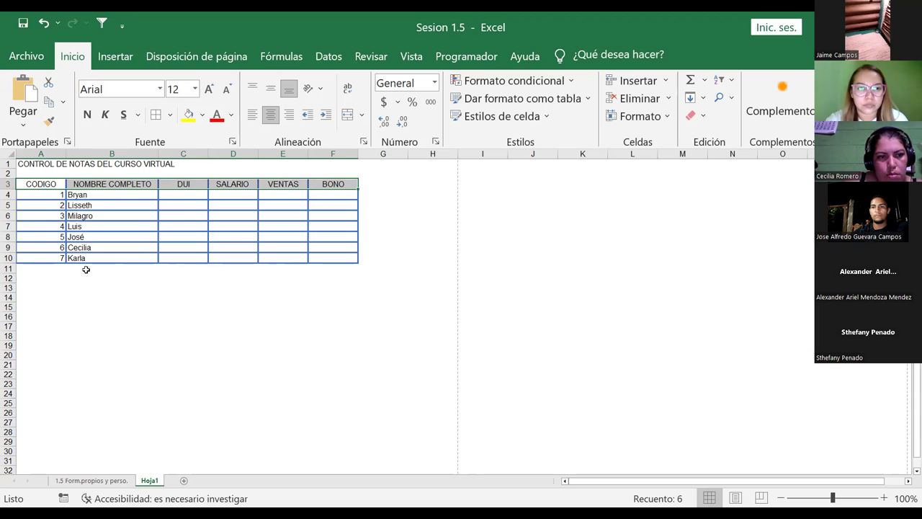
# Enter the seven DUI ID numbers into C4:C10.
pyautogui.click(179, 192)
pyautogui.write('45534534')
pyautogui.press('Return')
pyautogui.write('3453453')
pyautogui.press('Return')
pyautogui.write('45655')
pyautogui.press('Return')
pyautogui.write('56545')
pyautogui.press('Return')
pyautogui.write('34534')
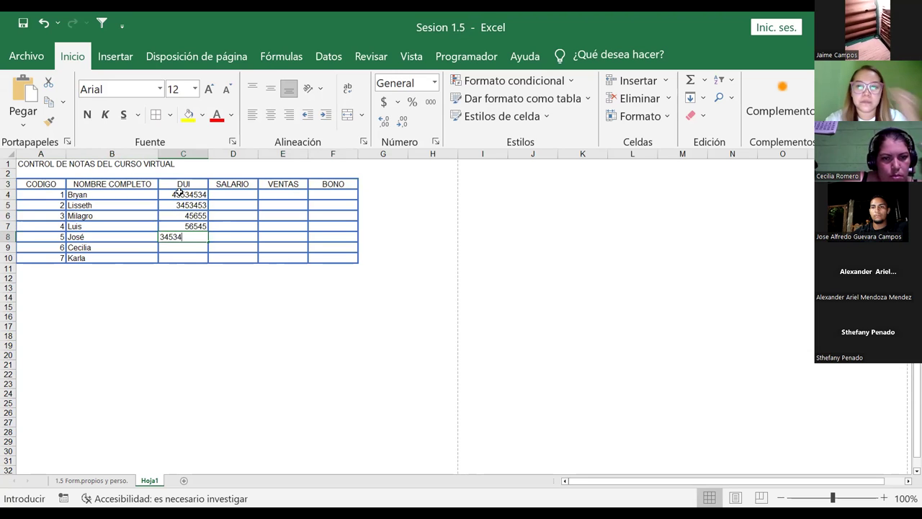
pyautogui.press('Return')
pyautogui.write('7656')
pyautogui.press('Return')
pyautogui.write('67675')
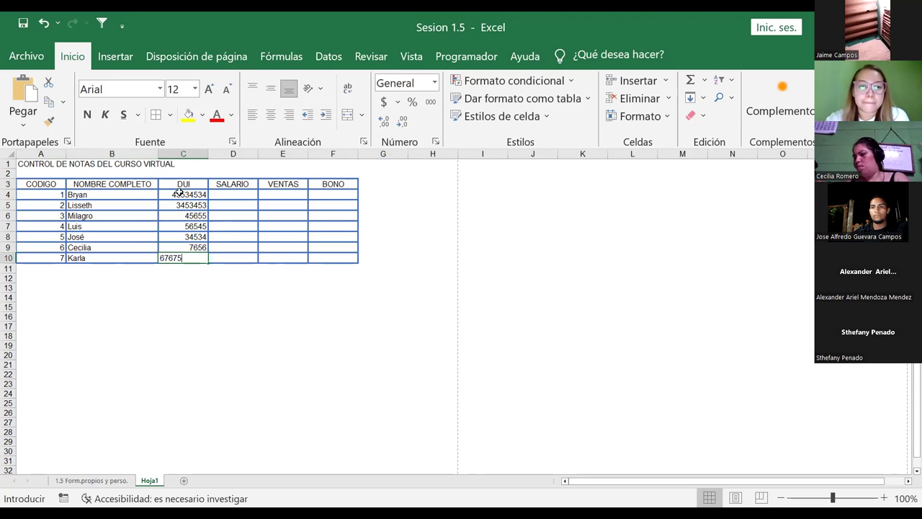
pyautogui.press('Tab')
pyautogui.press('Up')
pyautogui.press('Up')
pyautogui.press('Up')
pyautogui.press('Up')
pyautogui.press('Up')
pyautogui.press('Up')
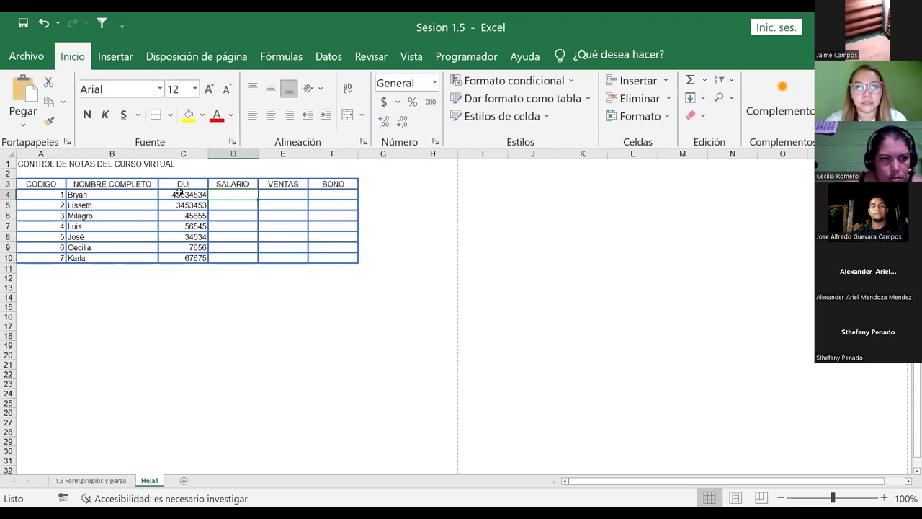
# Type the salaries 345, 657, 234, 567, 765, 456 and 345 into D4:D10.
pyautogui.write('345')
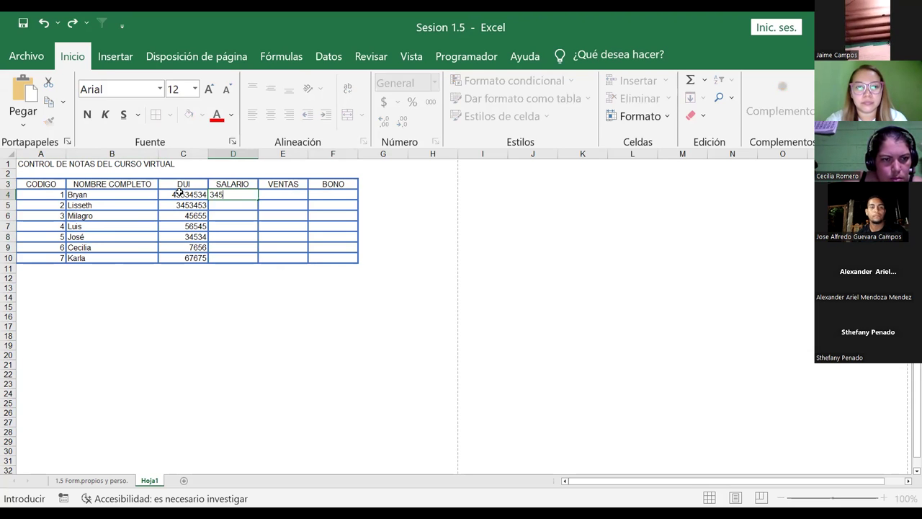
pyautogui.press('Return')
pyautogui.write('65')
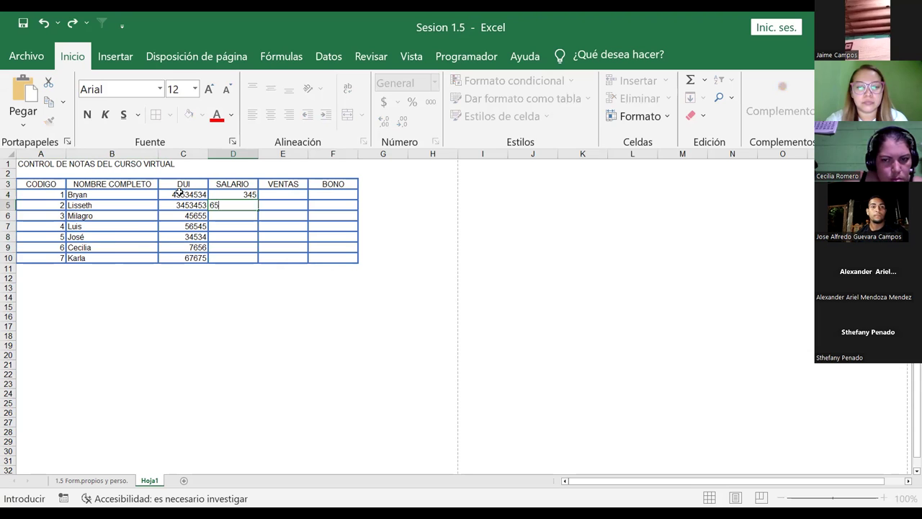
pyautogui.write('7')
pyautogui.press('Return')
pyautogui.write('234')
pyautogui.press('Return')
pyautogui.write('567')
pyautogui.press('Return')
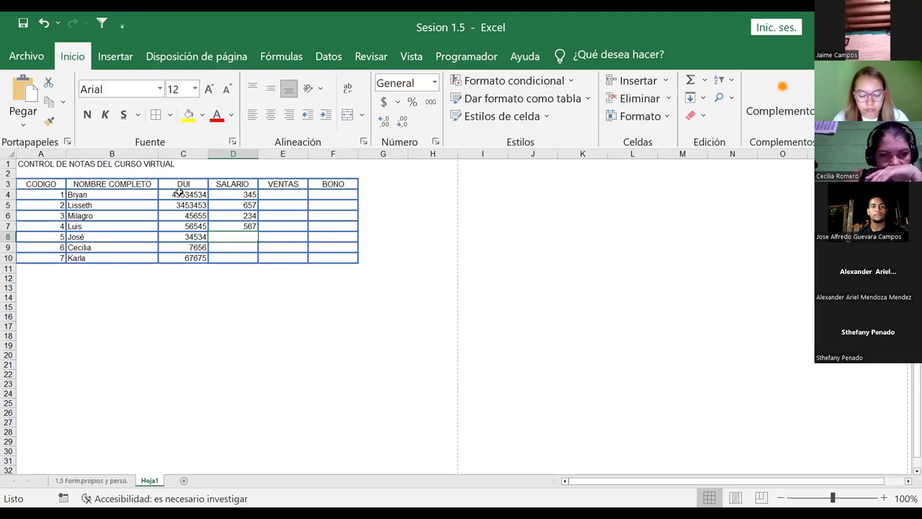
pyautogui.write('765')
pyautogui.press('Return')
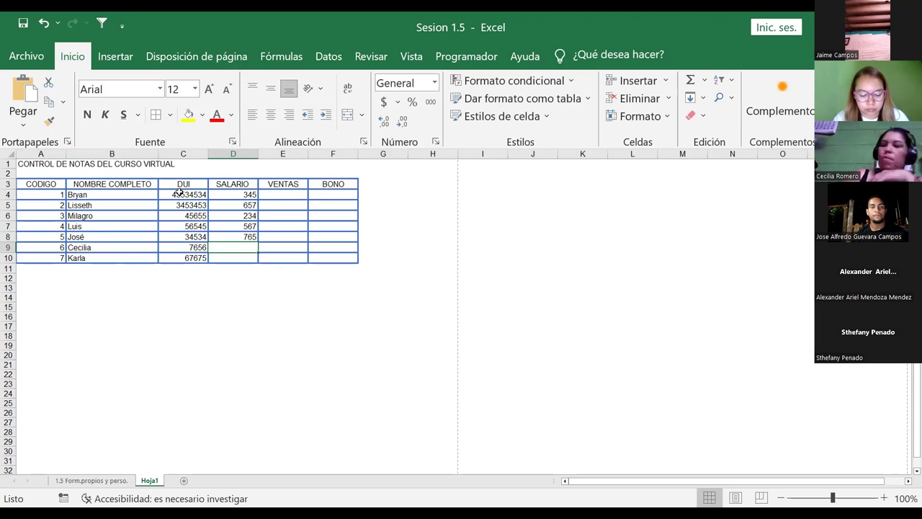
pyautogui.write('456')
pyautogui.press('Return')
pyautogui.write('345')
pyautogui.press('Up')
pyautogui.press('Up')
pyautogui.press('Up')
pyautogui.press('Up')
pyautogui.press('Up')
pyautogui.press('Up')
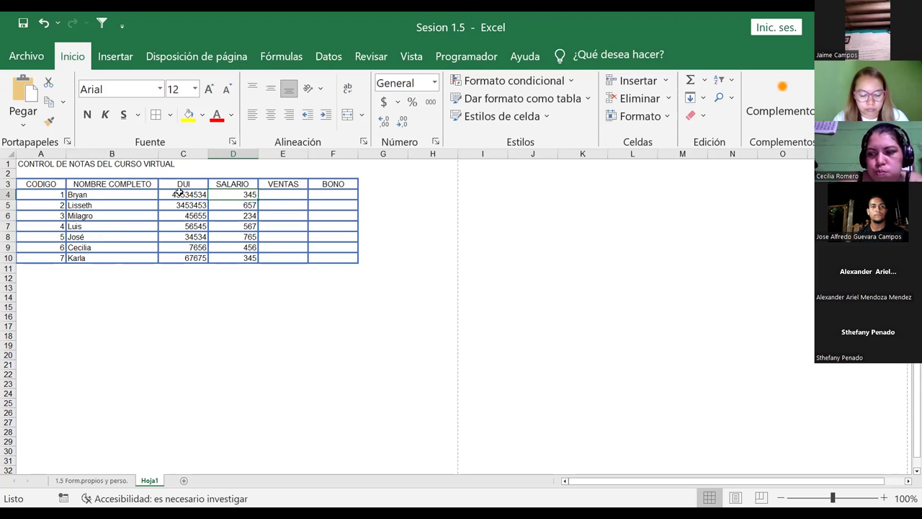
pyautogui.hotkey('shift', 'Down')
pyautogui.hotkey('shift', 'Down')
pyautogui.hotkey('shift', 'Down')
pyautogui.hotkey('shift', 'Down')
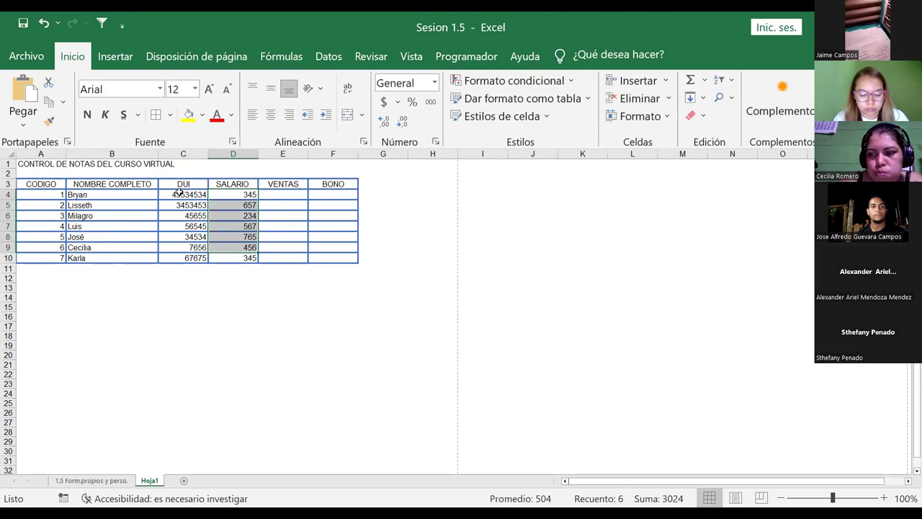
pyautogui.hotkey('shift', 'Down')
pyautogui.hotkey('shift', 'Down')
pyautogui.press('Up')
pyautogui.press('Up')
pyautogui.press('Down')
pyautogui.press('Down')
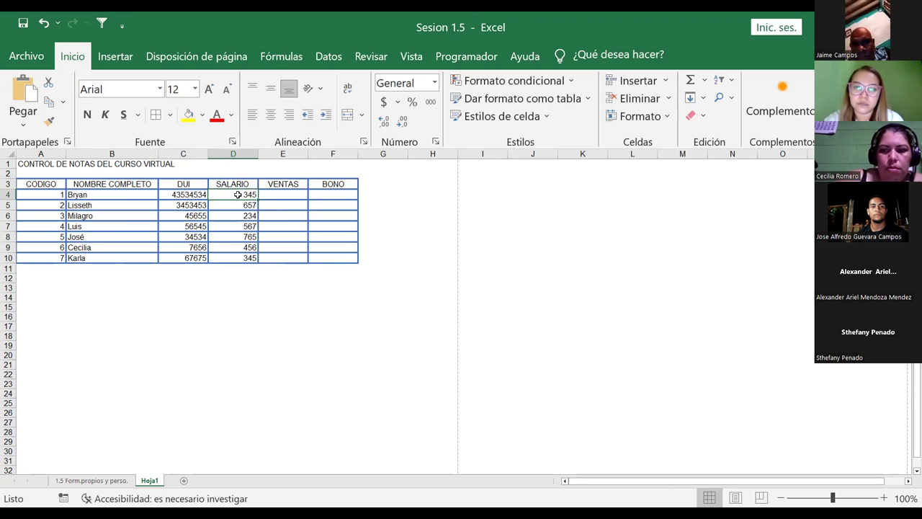
# Apply the Moneda currency format to D4 so it shows $345.00.
pyautogui.rightClick(238, 198)
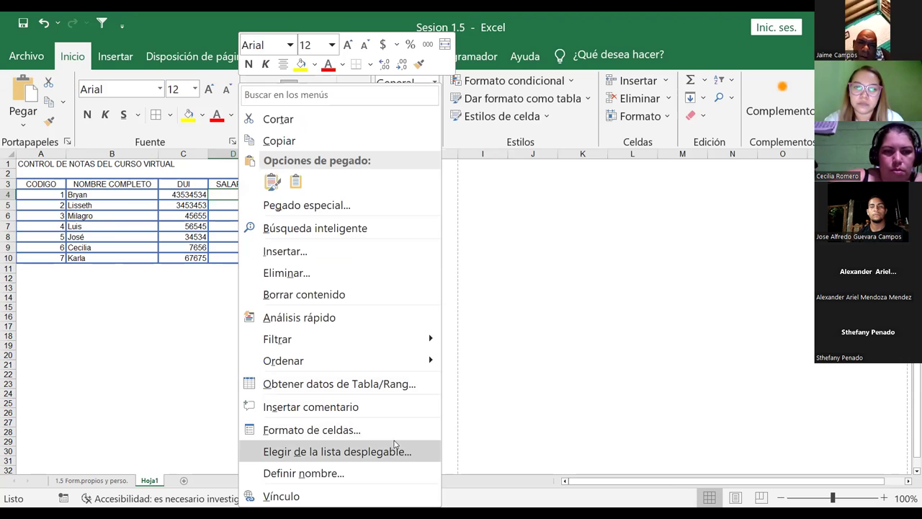
pyautogui.click(349, 431)
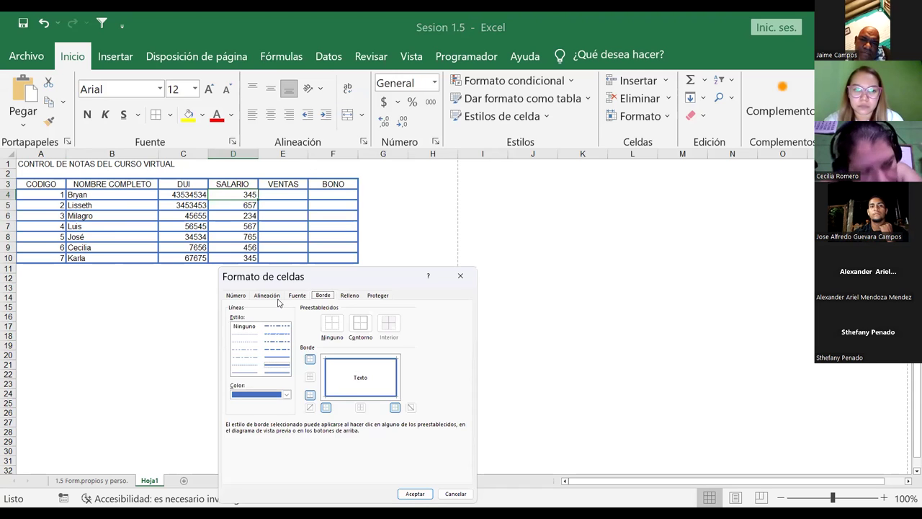
pyautogui.click(234, 296)
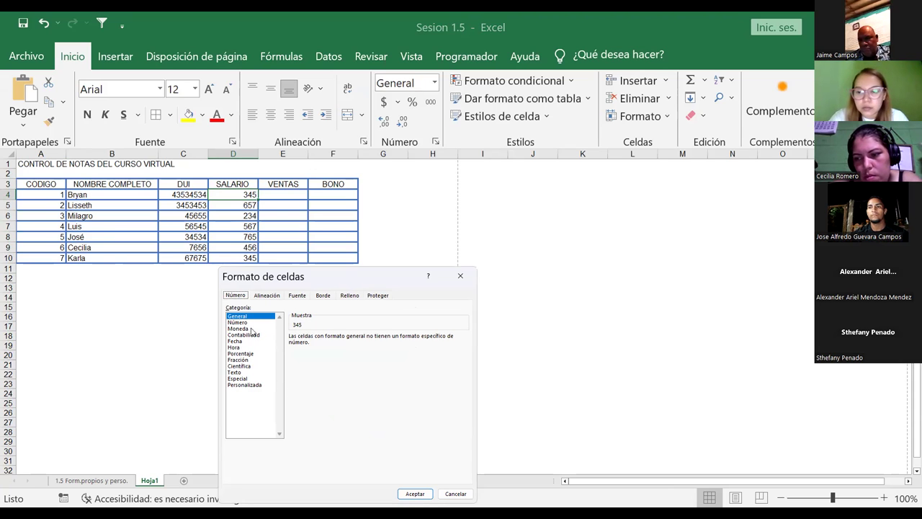
pyautogui.click(240, 329)
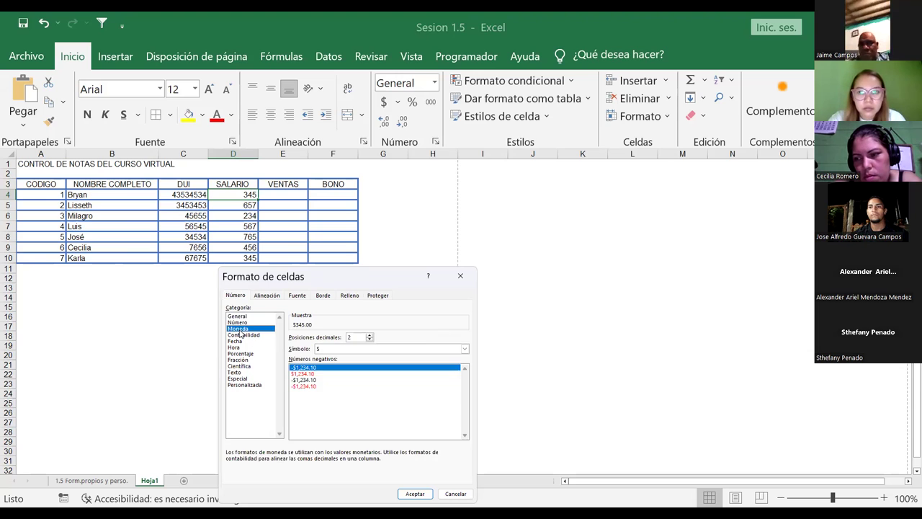
pyautogui.click(416, 494)
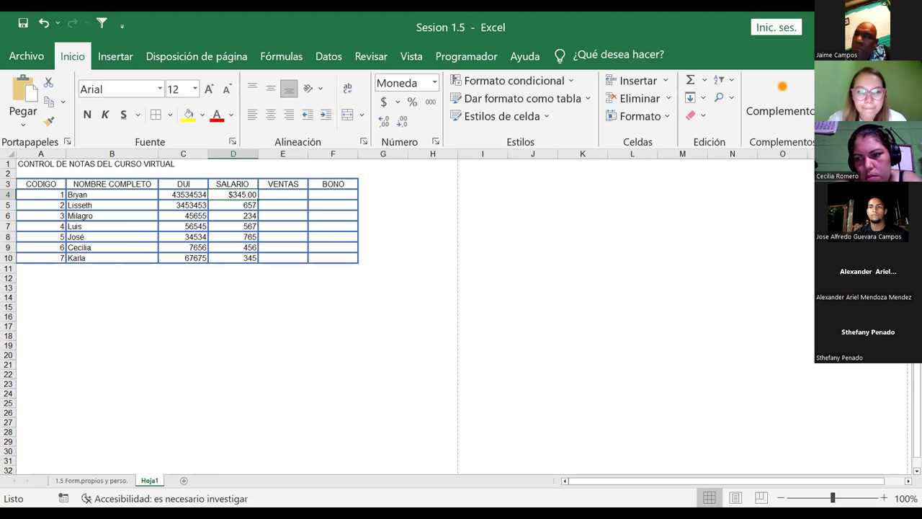
pyautogui.hotkey('alt', 'Tab')
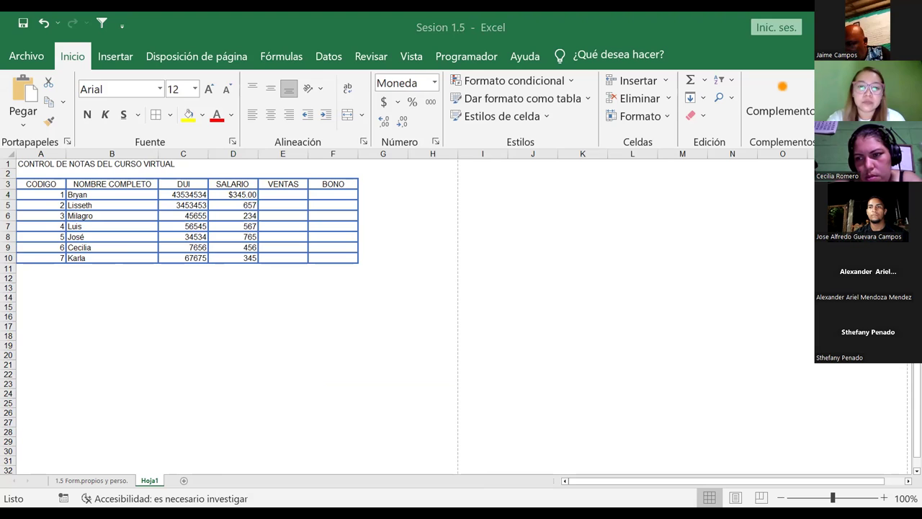
# Color the $345.00 salary in D4 red and compare it with D5.
pyautogui.click(248, 196)
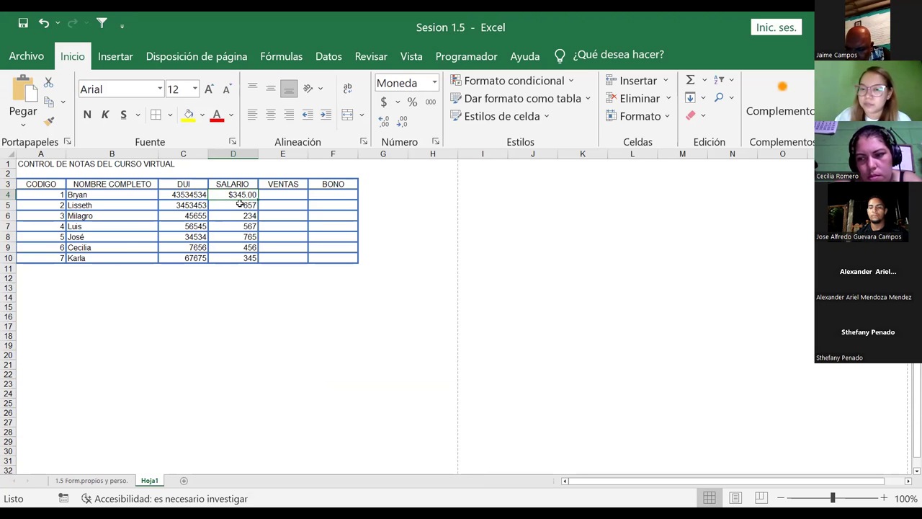
pyautogui.click(217, 116)
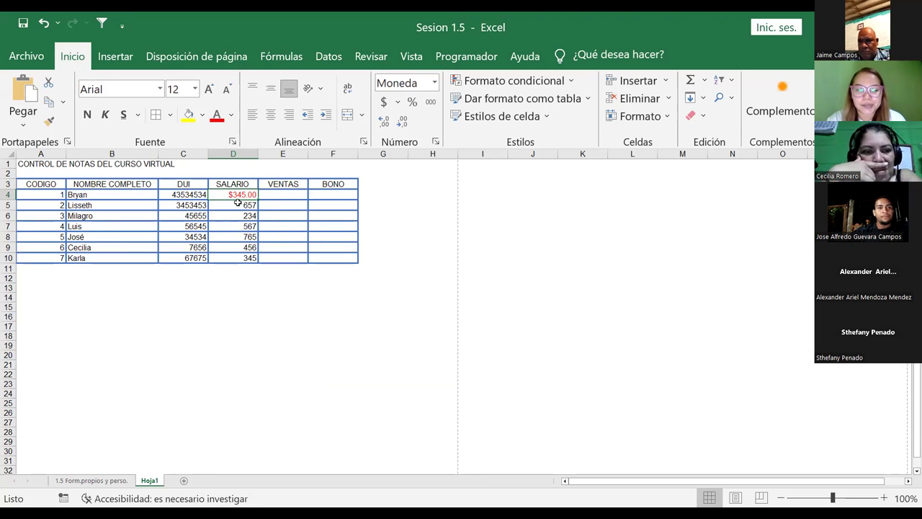
pyautogui.click(237, 205)
pyautogui.click(236, 193)
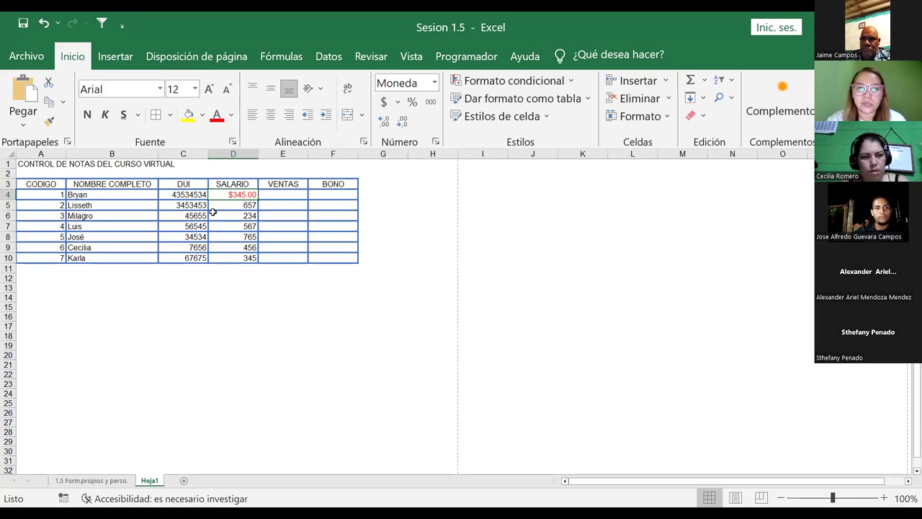
pyautogui.click(231, 206)
pyautogui.click(232, 194)
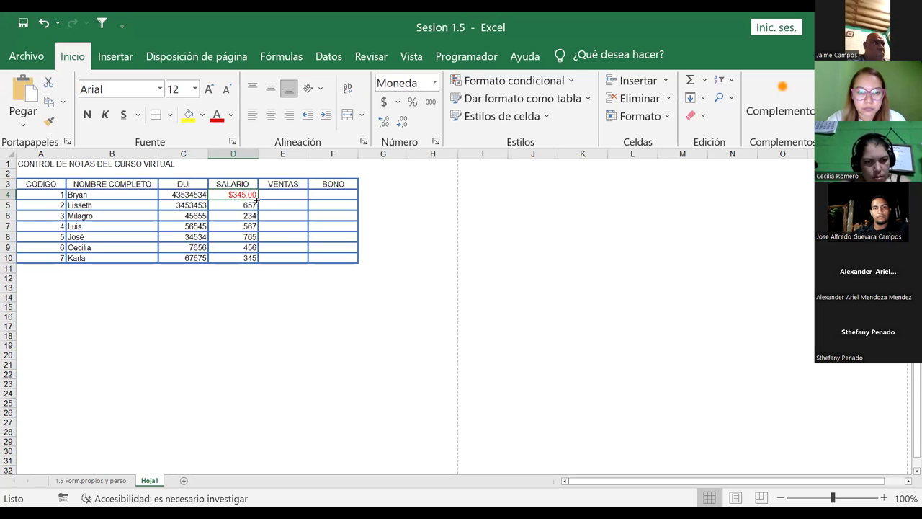
pyautogui.moveTo(257, 201); pyautogui.dragTo(251, 226)
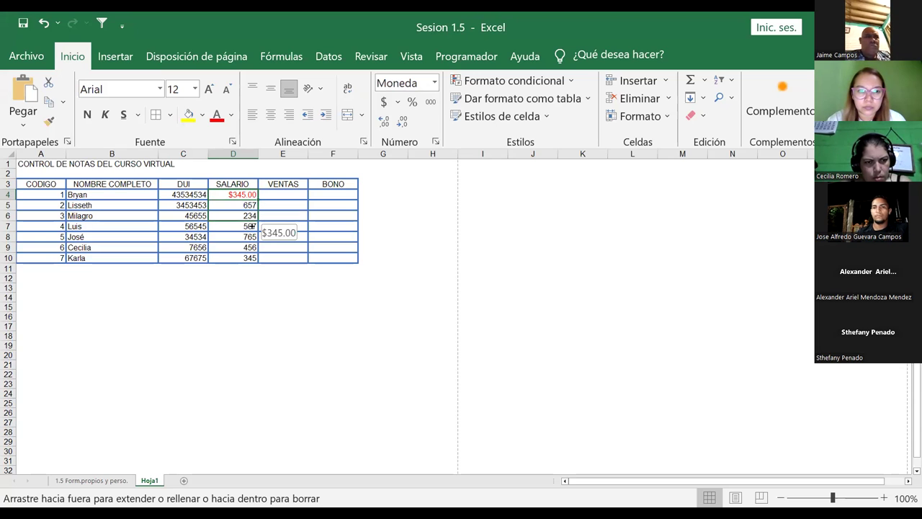
pyautogui.moveTo(251, 227); pyautogui.dragTo(251, 263)
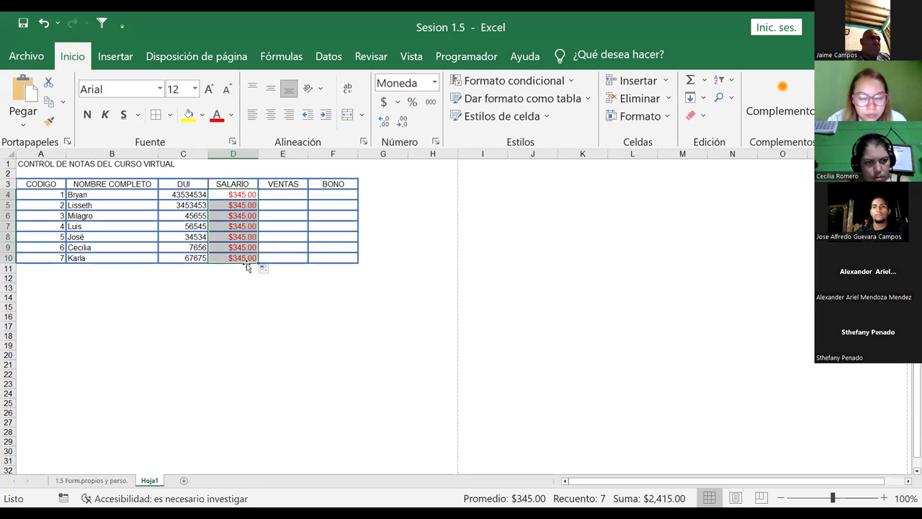
pyautogui.click(265, 303)
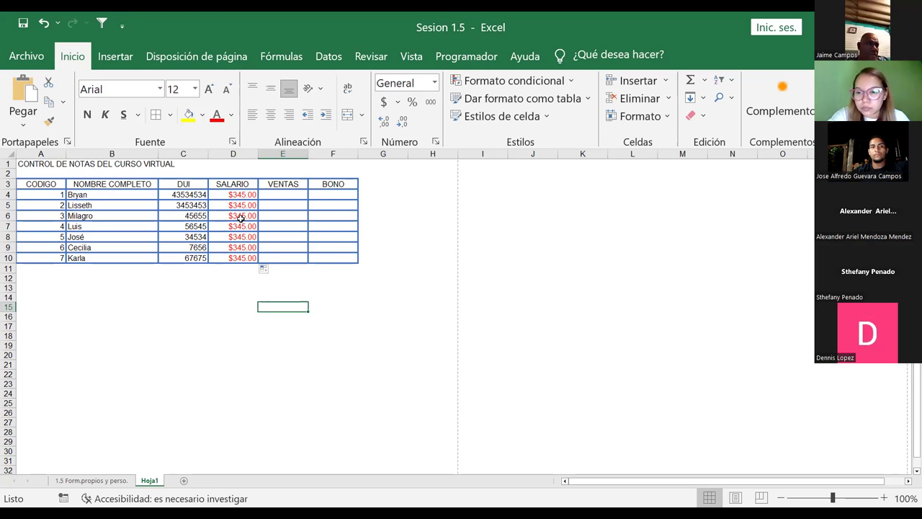
pyautogui.click(241, 196)
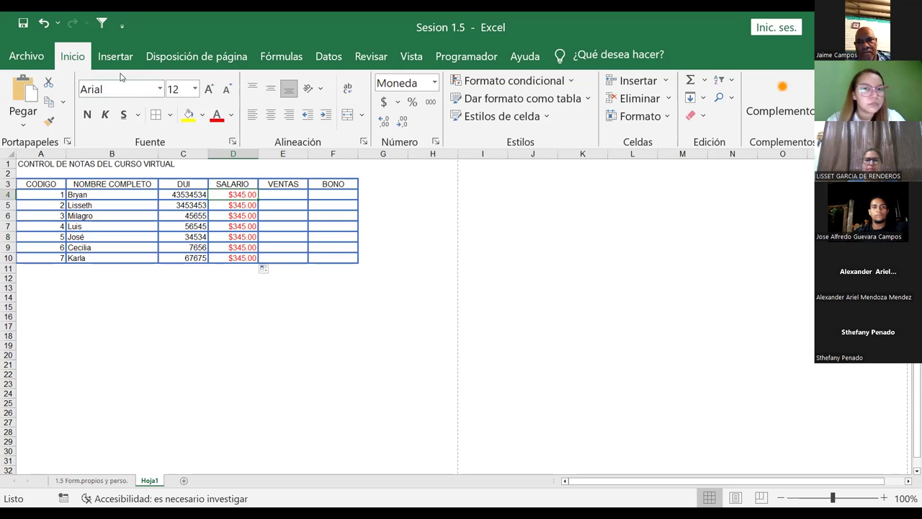
pyautogui.click(46, 23)
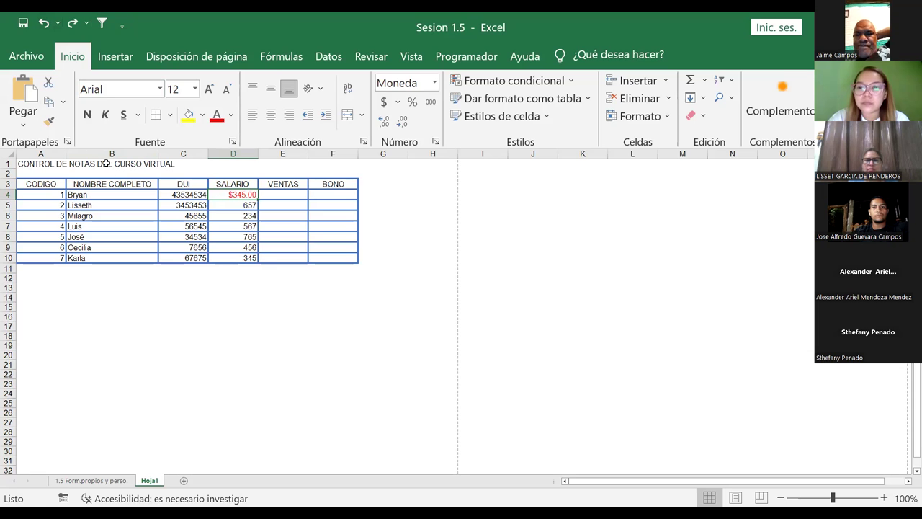
# Copy D4's currency format to D5:D10, then left-align all salaries in black.
pyautogui.click(48, 123)
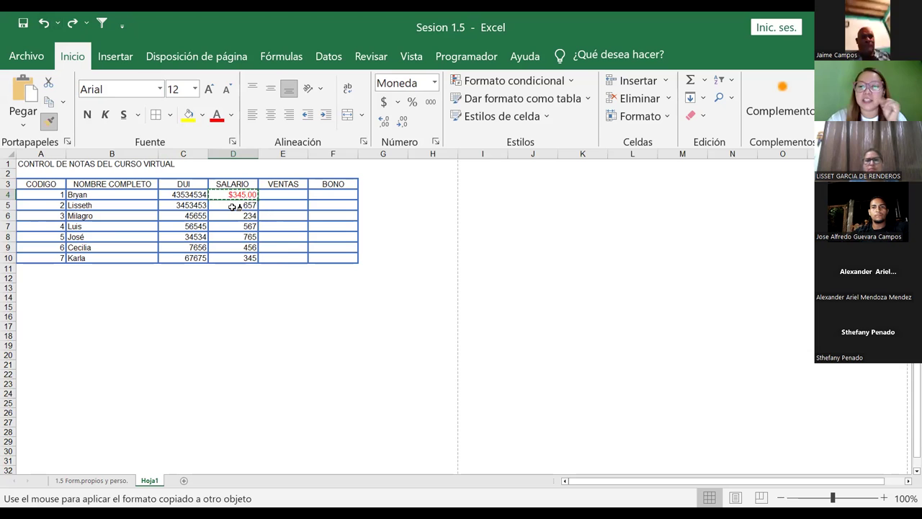
pyautogui.moveTo(234, 207); pyautogui.dragTo(238, 259)
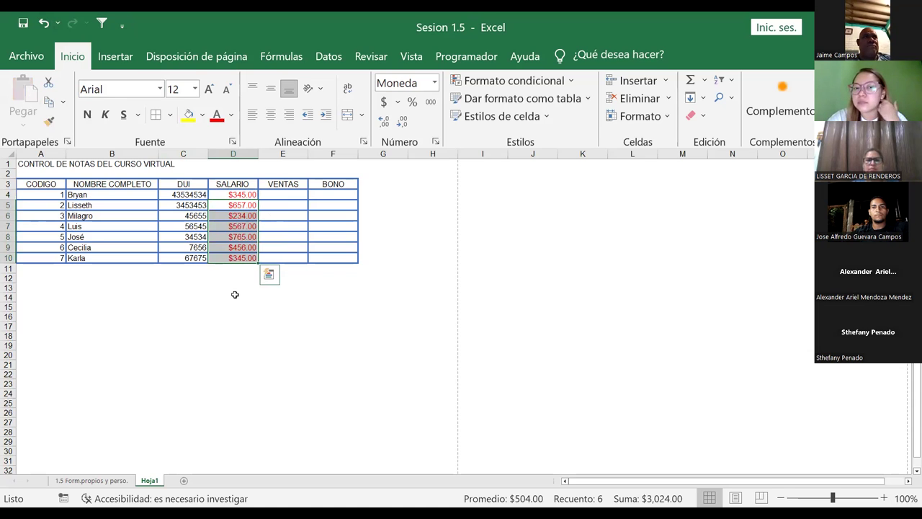
pyautogui.click(253, 116)
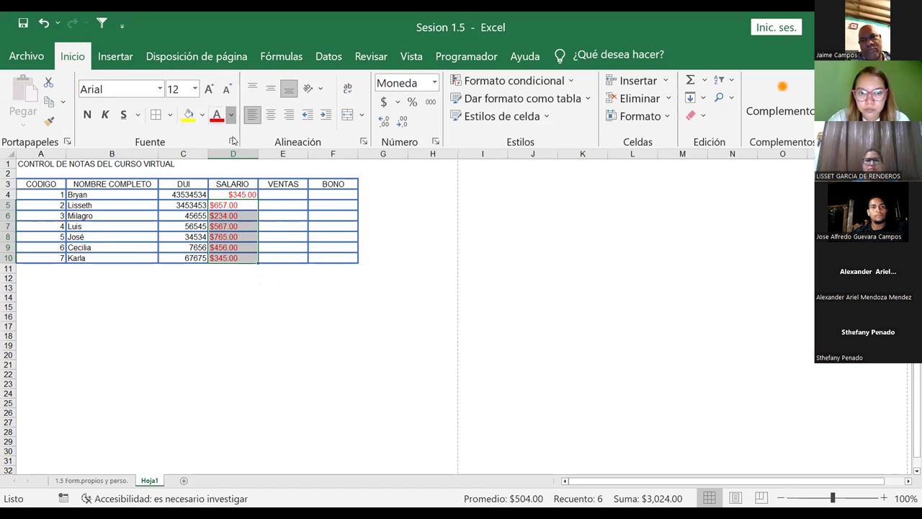
pyautogui.click(231, 116)
pyautogui.click(229, 169)
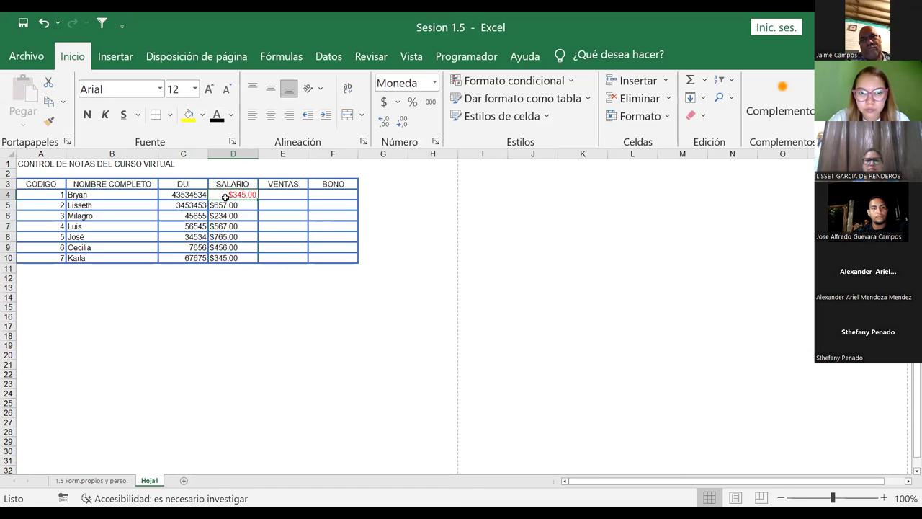
pyautogui.click(253, 118)
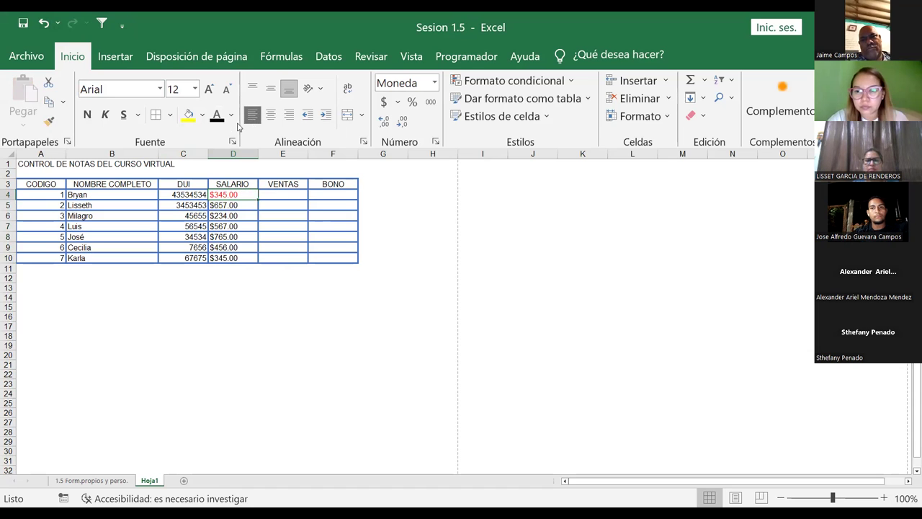
pyautogui.click(292, 307)
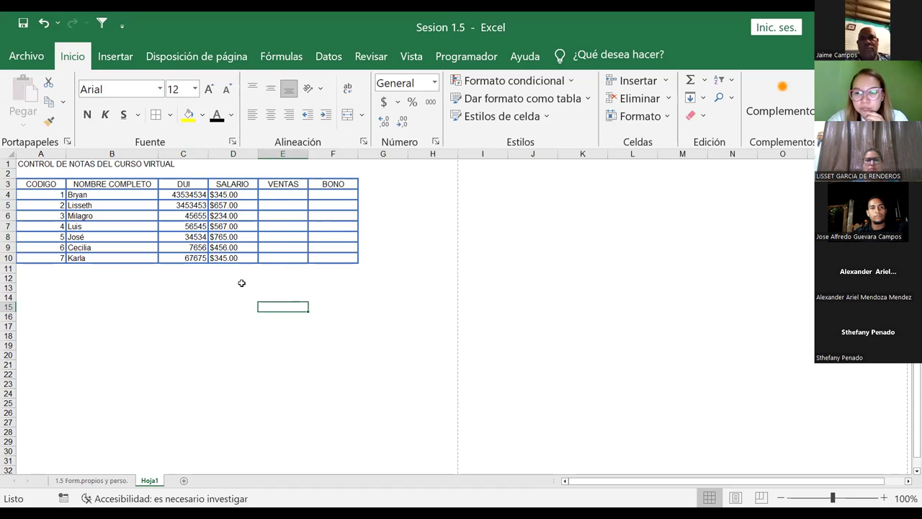
# Insert a blank column before BONO, then undo the insertion.
pyautogui.click(336, 156)
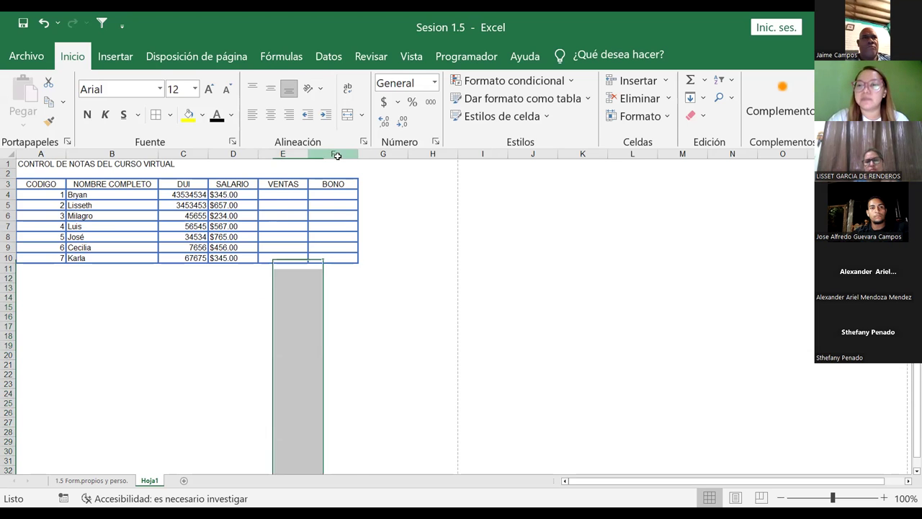
pyautogui.rightClick(339, 160)
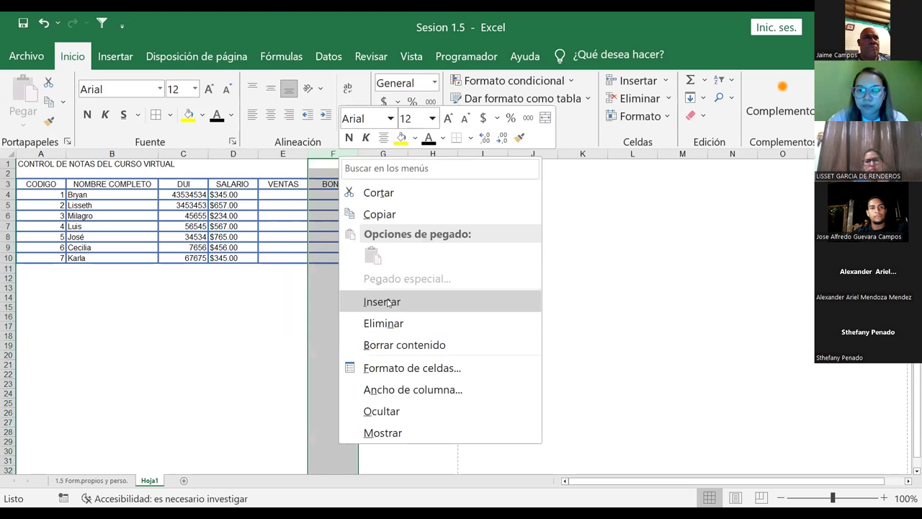
pyautogui.click(388, 302)
pyautogui.click(339, 186)
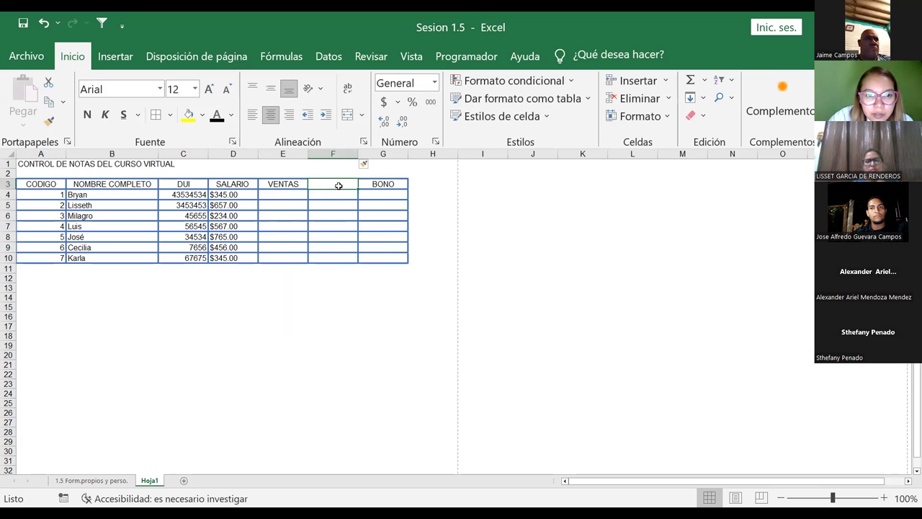
pyautogui.hotkey('ctrl', 'z')
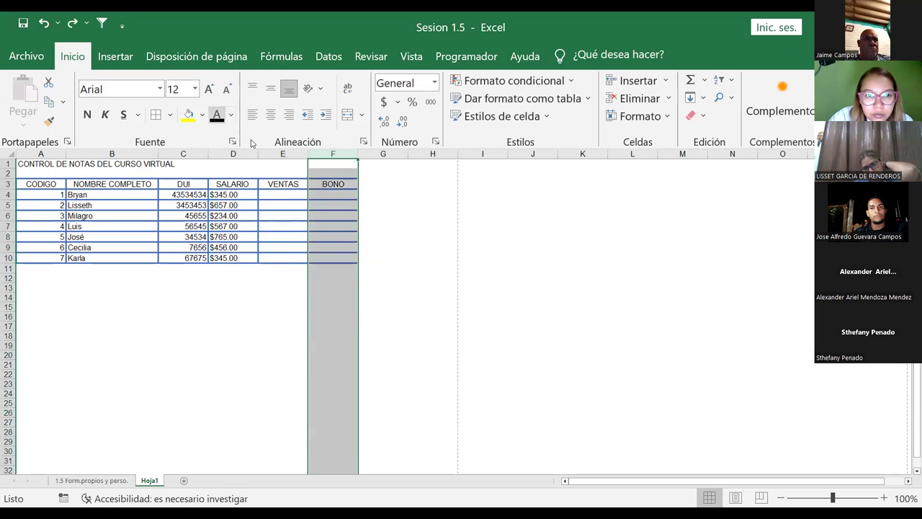
# Edit the F3 header to read BONO 1.0%.
pyautogui.click(340, 189)
pyautogui.doubleClick(336, 185)
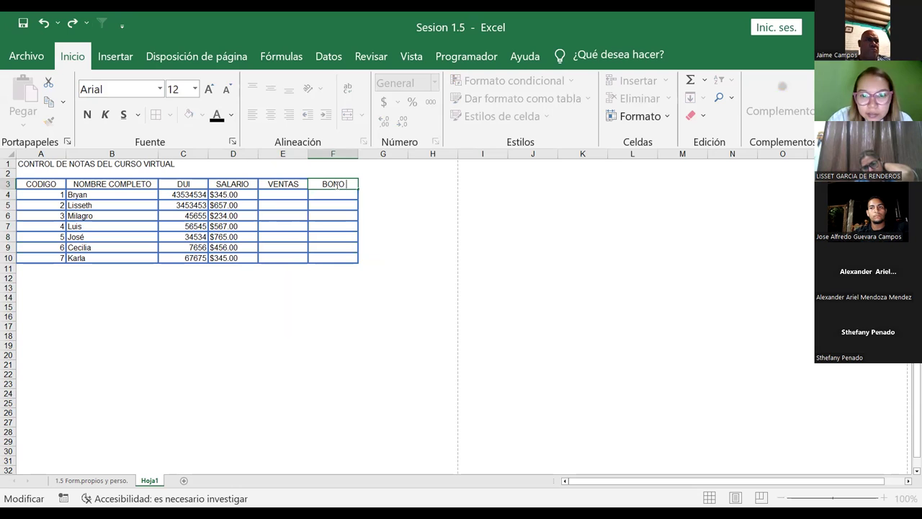
pyautogui.write('1.2')
pyautogui.press('BackSpace')
pyautogui.press('BackSpace')
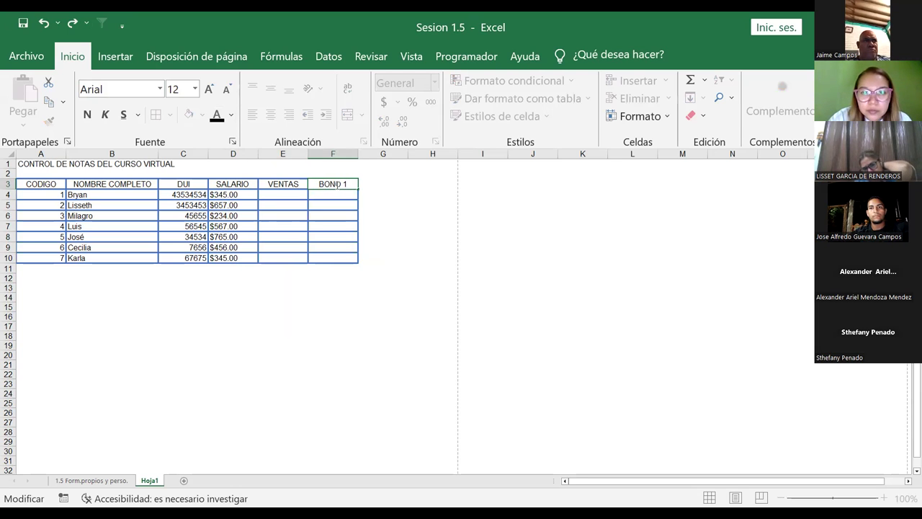
pyautogui.write('.0')
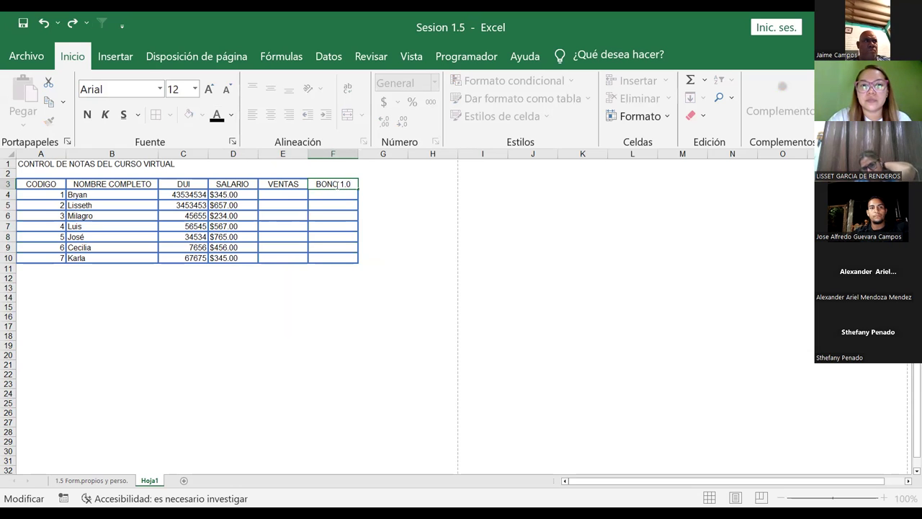
pyautogui.write('%')
pyautogui.press('Return')
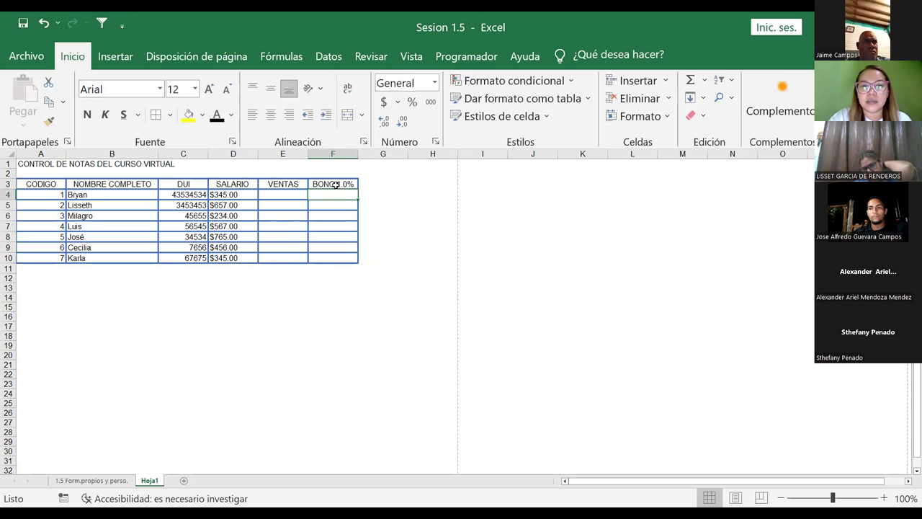
# Enter the sales 234, 432, 455, 654, 345, 234 and 567 into E4:E10.
pyautogui.click(289, 193)
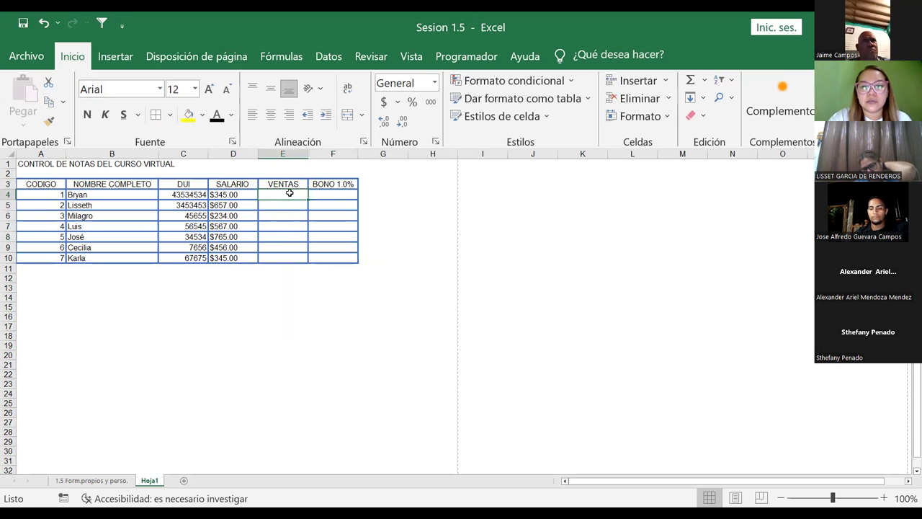
pyautogui.write('234')
pyautogui.press('Return')
pyautogui.write('43')
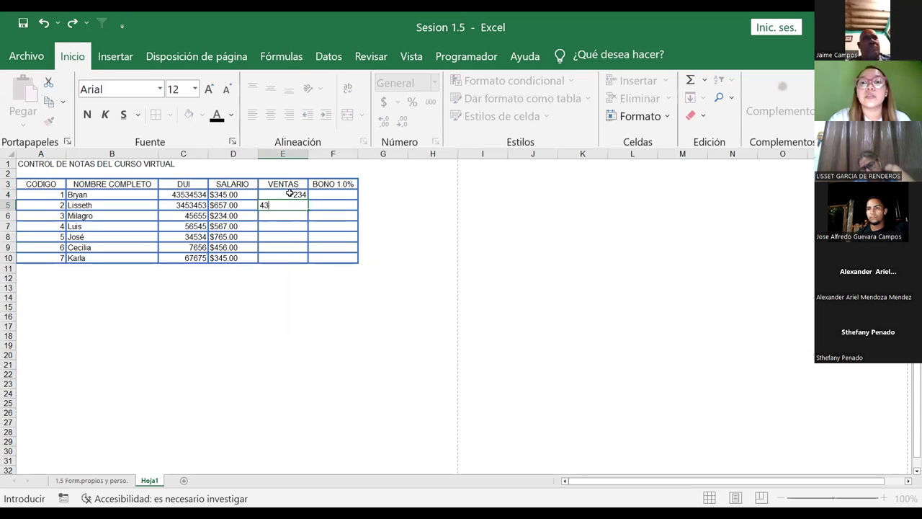
pyautogui.press('Return')
pyautogui.write('455')
pyautogui.press('Return')
pyautogui.write('654')
pyautogui.press('Return')
pyautogui.write('345')
pyautogui.press('Return')
pyautogui.write('234')
pyautogui.press('Return')
pyautogui.write('567')
pyautogui.press('Return')
pyautogui.press('Up')
pyautogui.press('Up')
pyautogui.press('Up')
pyautogui.press('Up')
pyautogui.press('Up')
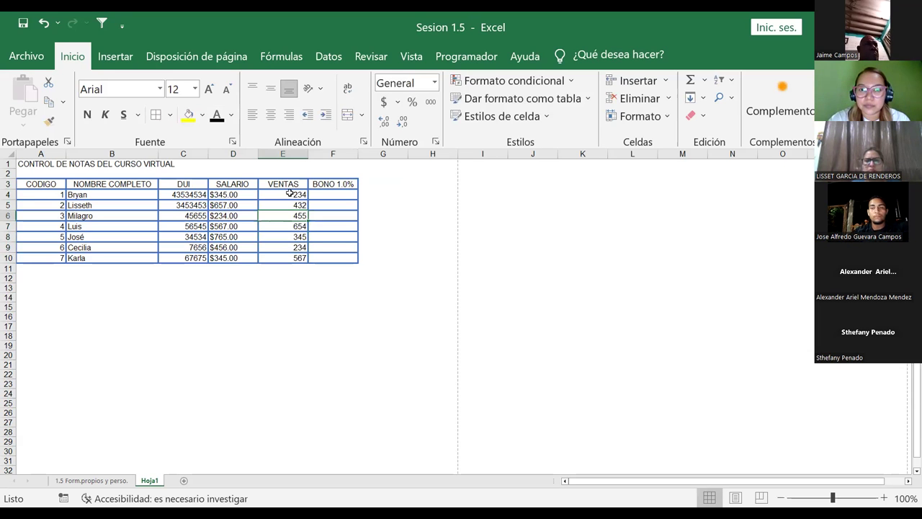
# Format E4:E10 as Moneda currency, showing $234.00 through $567.00.
pyautogui.moveTo(289, 193); pyautogui.dragTo(288, 257)
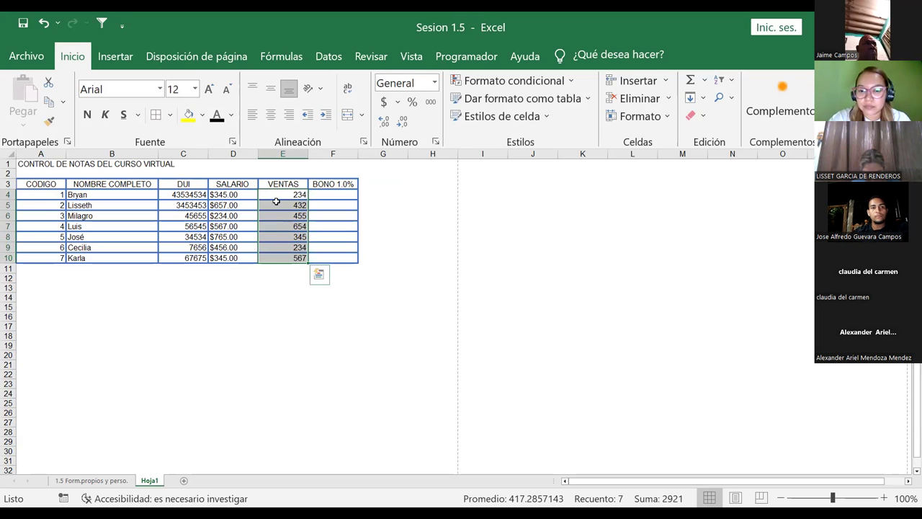
pyautogui.rightClick(278, 206)
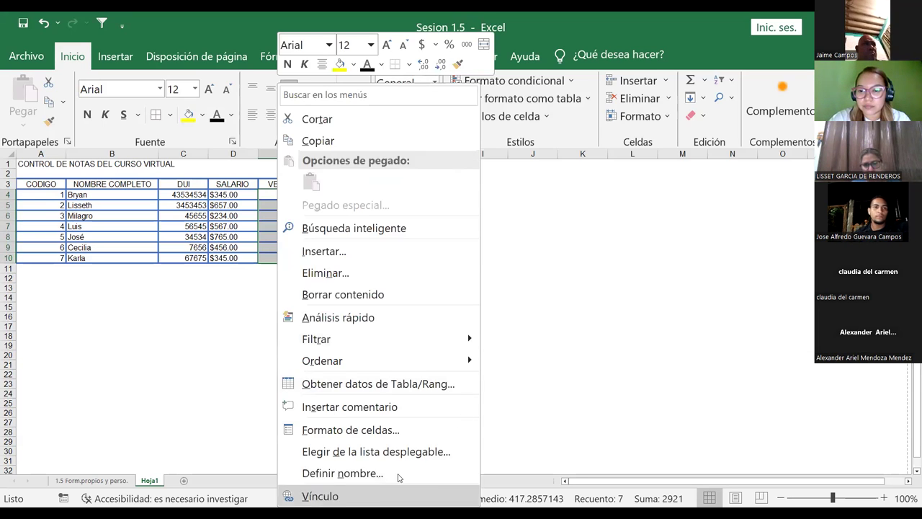
pyautogui.click(378, 429)
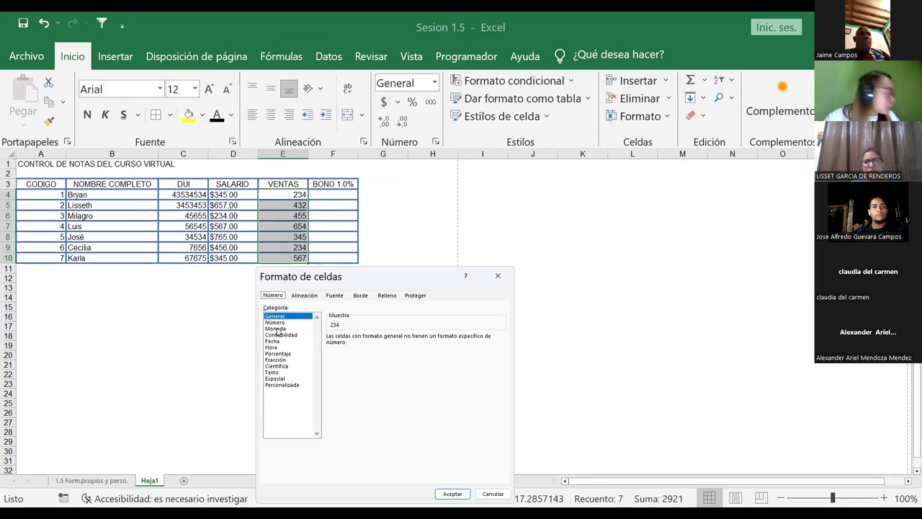
pyautogui.click(278, 329)
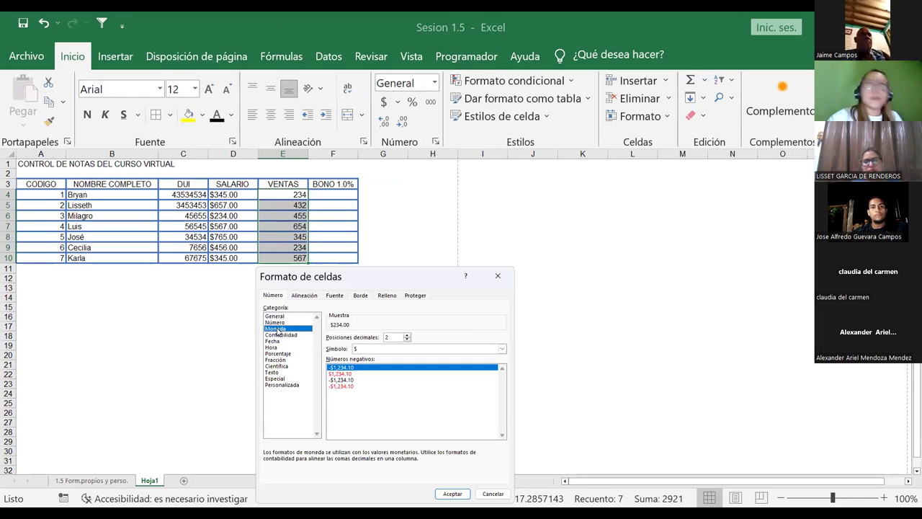
pyautogui.click(448, 496)
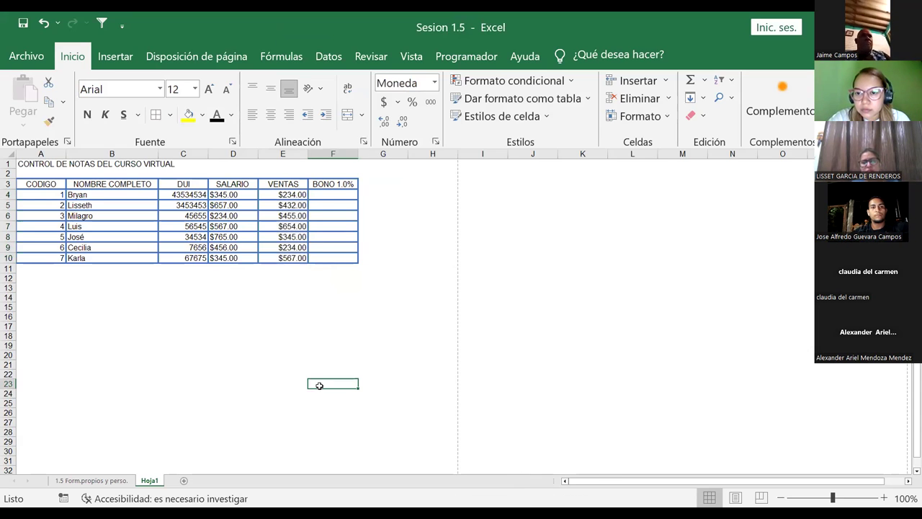
pyautogui.click(319, 190)
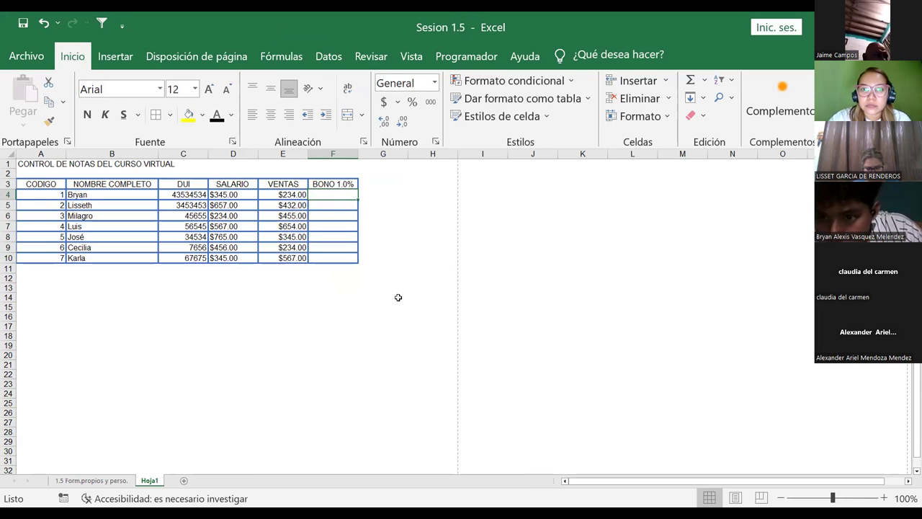
# Enter the formula =E4*1% in F4 to compute a $2.34 bonus.
pyautogui.write('=')
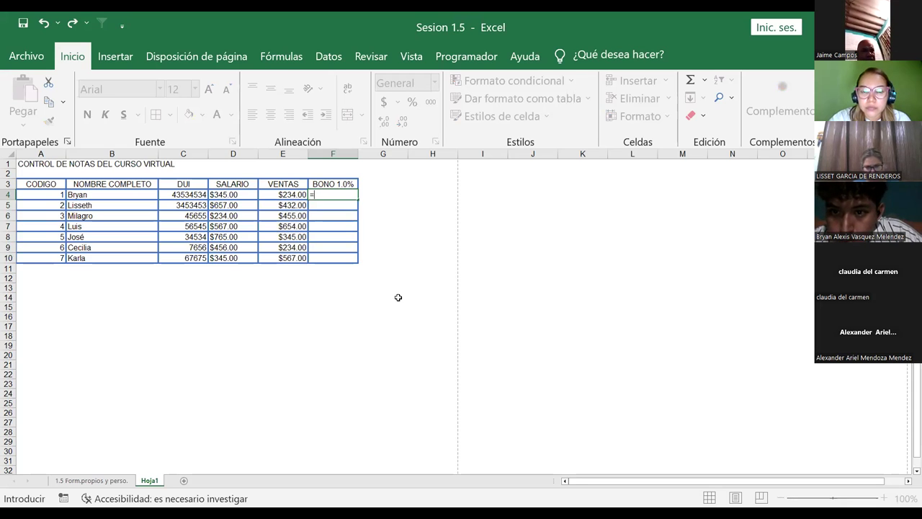
pyautogui.click(278, 195)
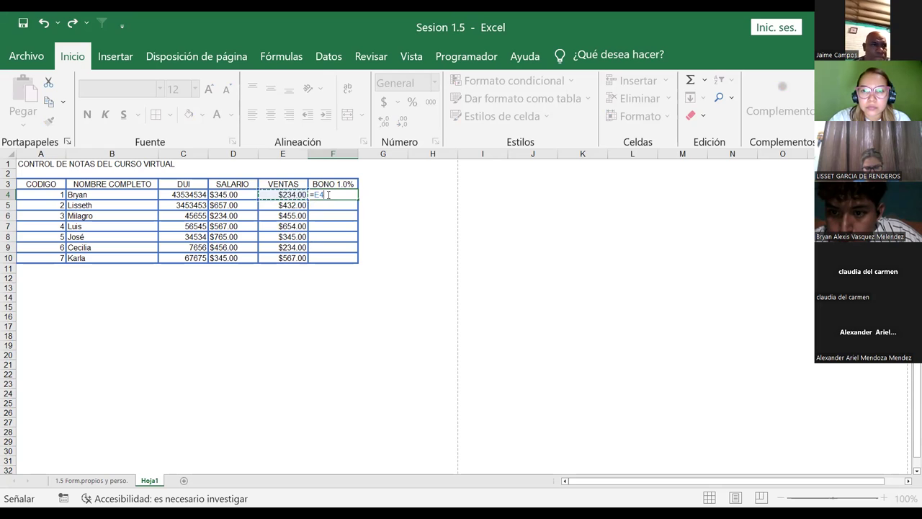
pyautogui.write('*')
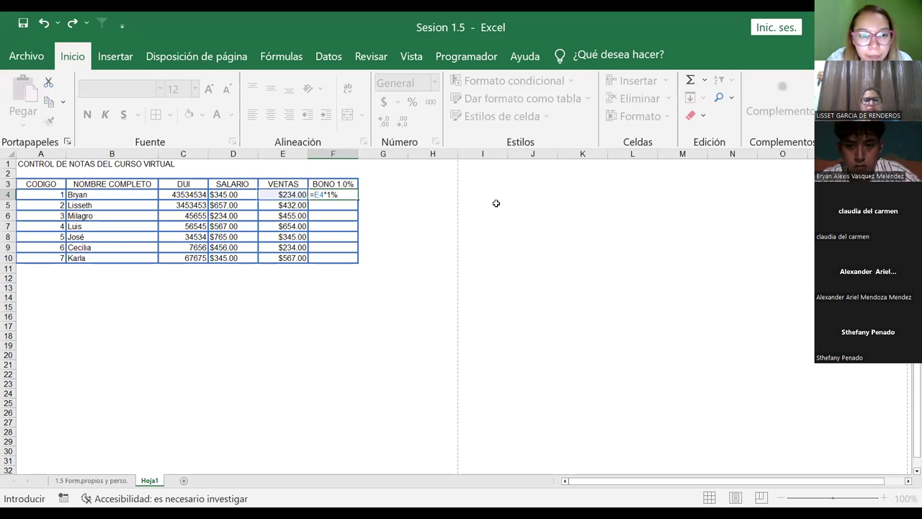
pyautogui.press('Return')
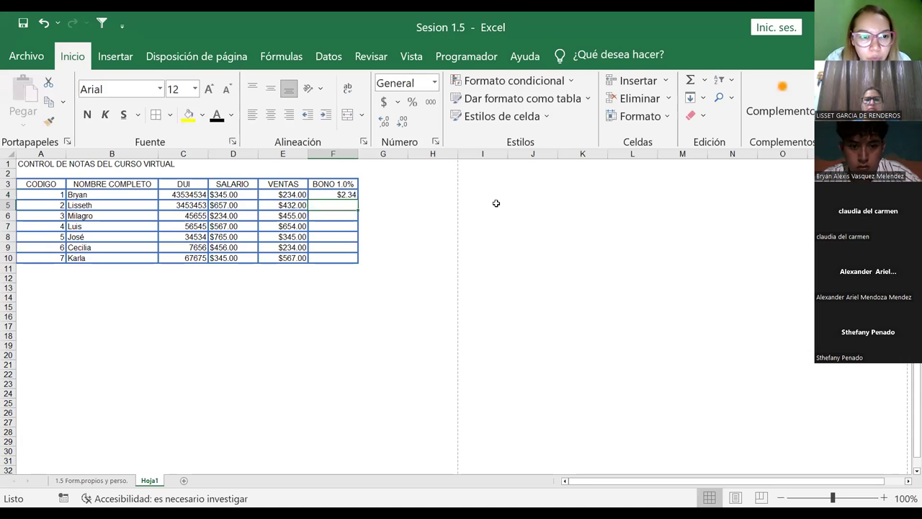
pyautogui.press('Up')
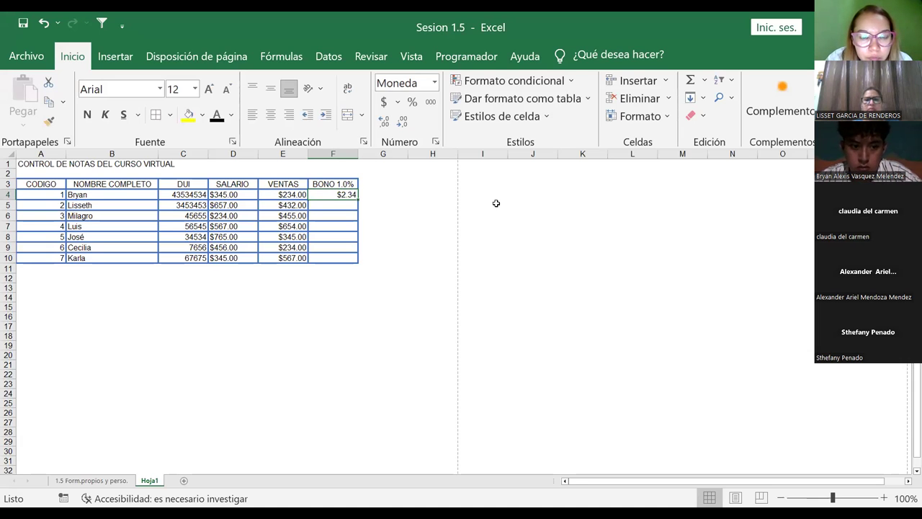
pyautogui.press('Left')
pyautogui.press('Right')
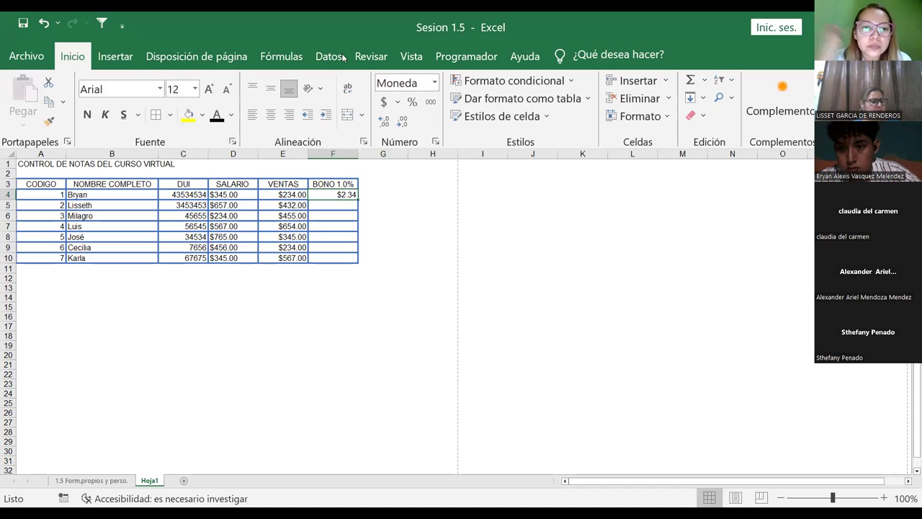
# Show the formula bar and change F4's bonus formula from =E4*1% to =E4*15%.
pyautogui.click(407, 57)
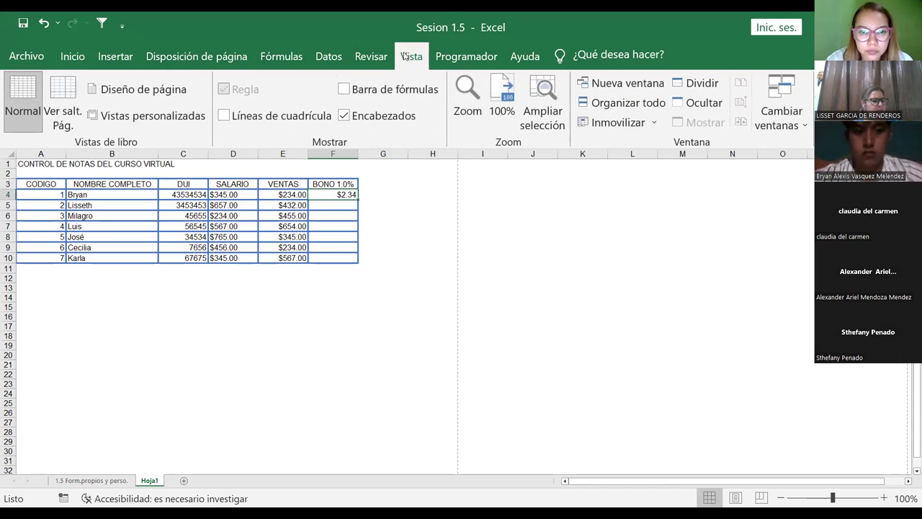
pyautogui.click(348, 89)
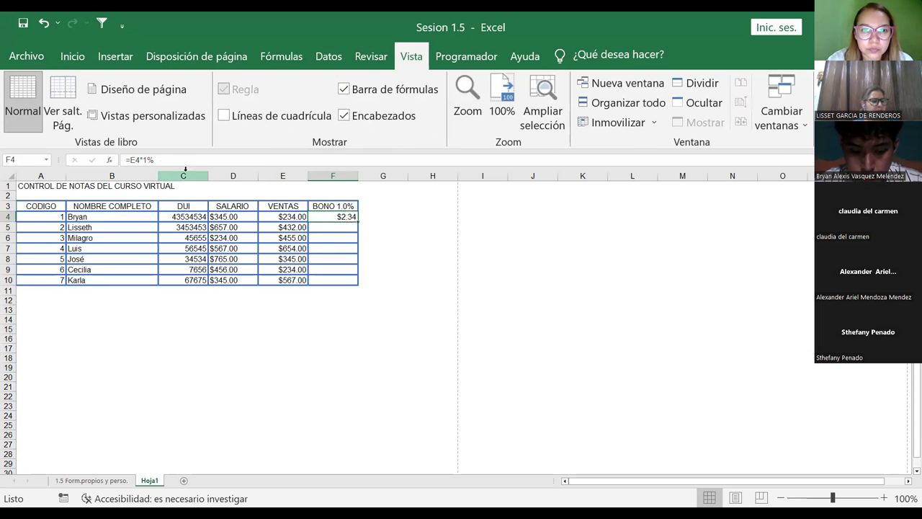
pyautogui.click(148, 160)
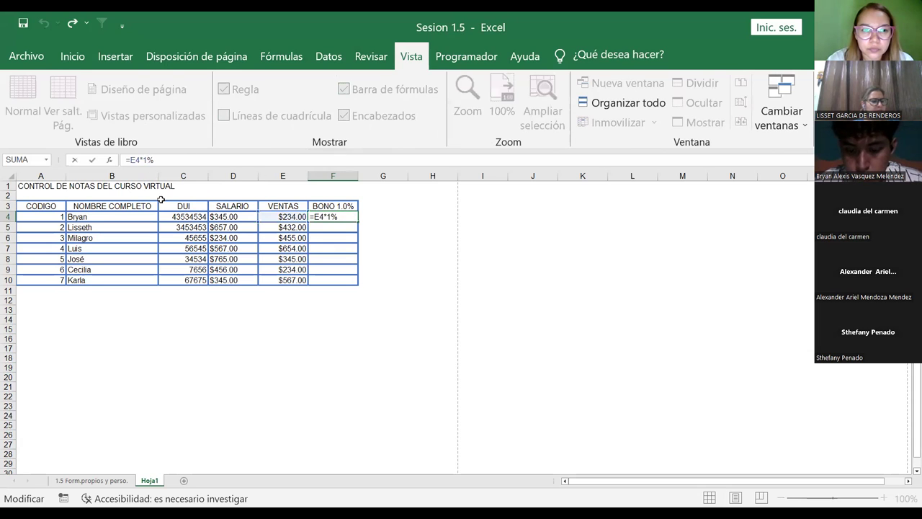
pyautogui.write('5')
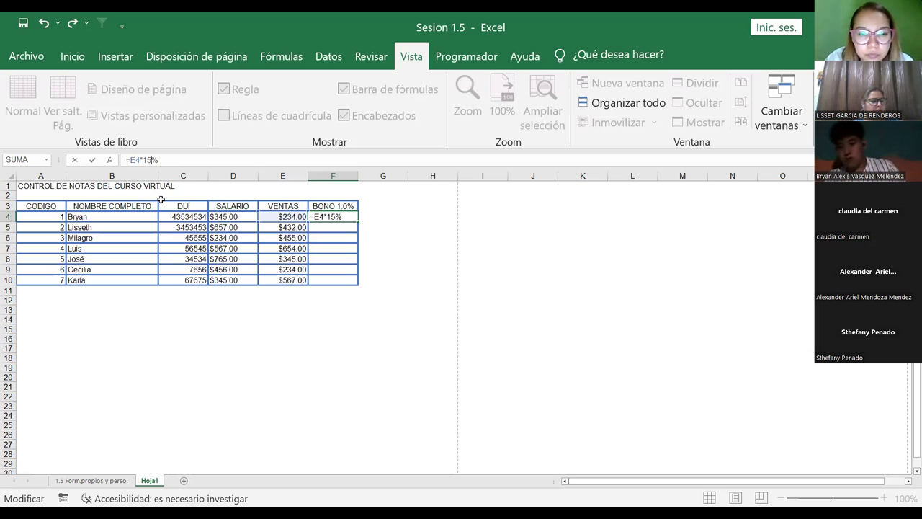
pyautogui.press('Return')
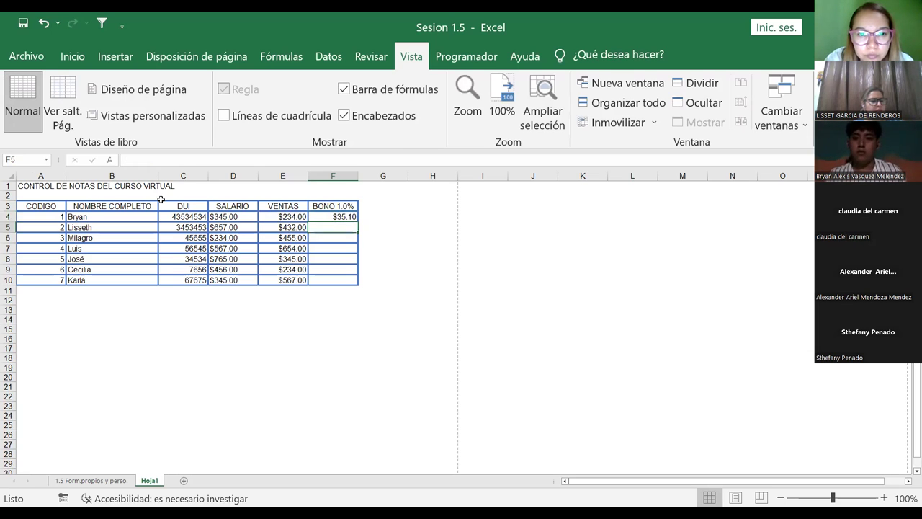
pyautogui.press('Up')
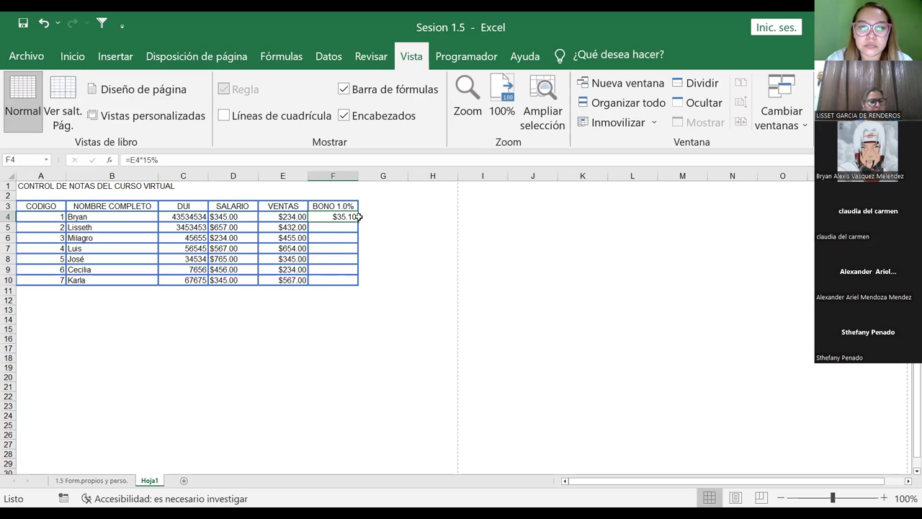
# Fill the 15% bonus formula from F4 down to F10.
pyautogui.moveTo(358, 222); pyautogui.dragTo(358, 285)
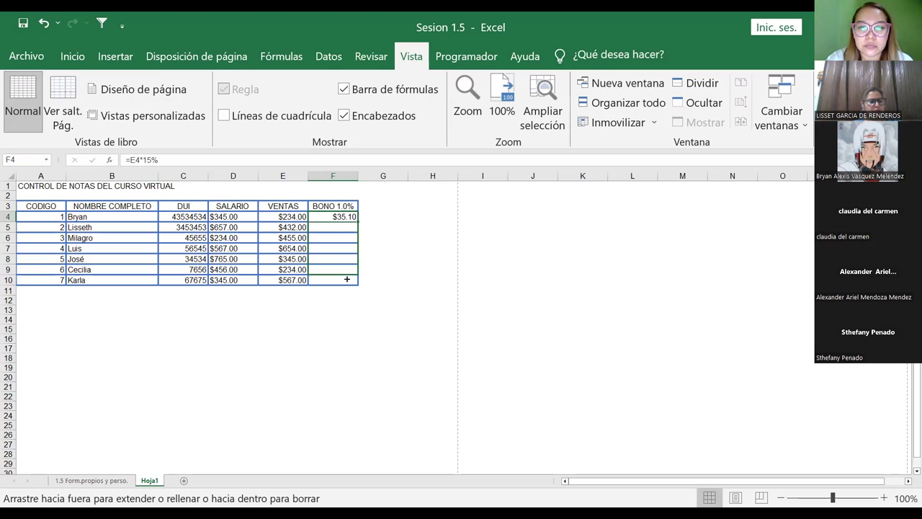
pyautogui.click(403, 257)
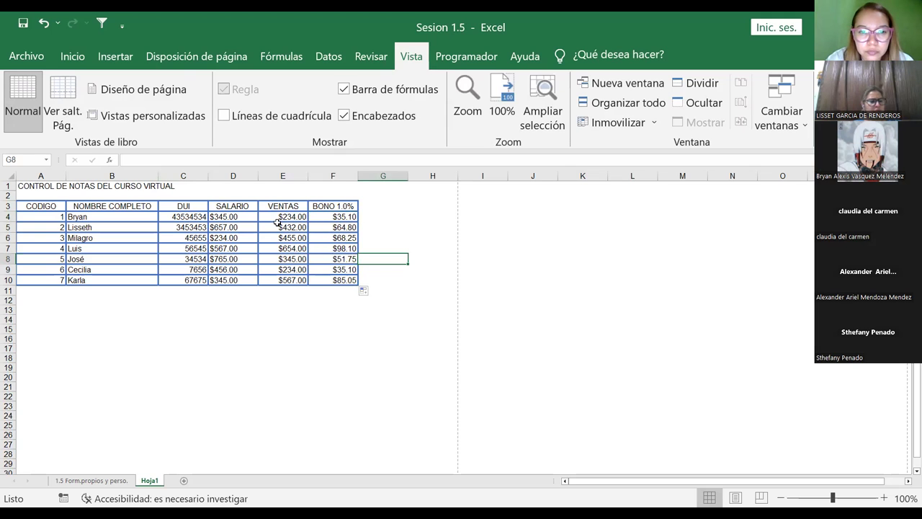
pyautogui.click(333, 217)
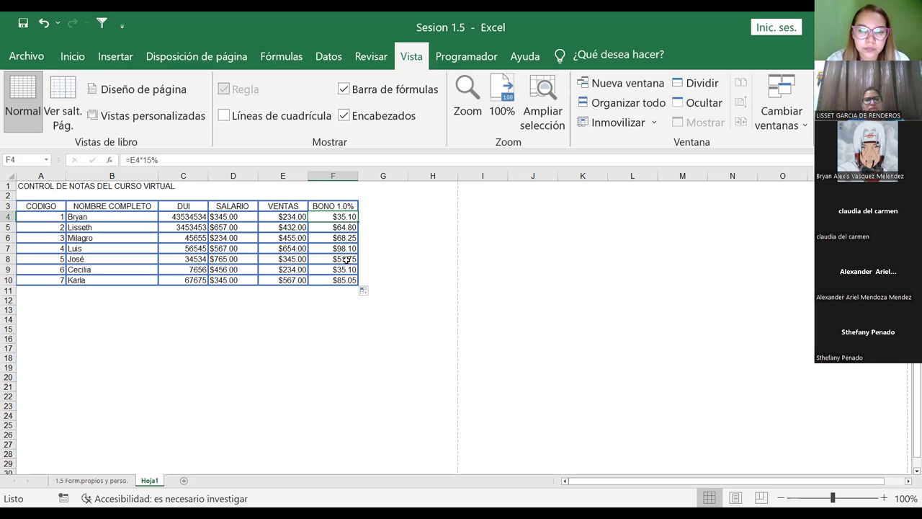
# Change the first sales value in E4 to 1000 and check F4's recalculated $150.00 bonus.
pyautogui.press('Left')
pyautogui.press('Left')
pyautogui.press('Right')
pyautogui.press('Up')
pyautogui.press('Down')
pyautogui.press('Up')
pyautogui.press('Down')
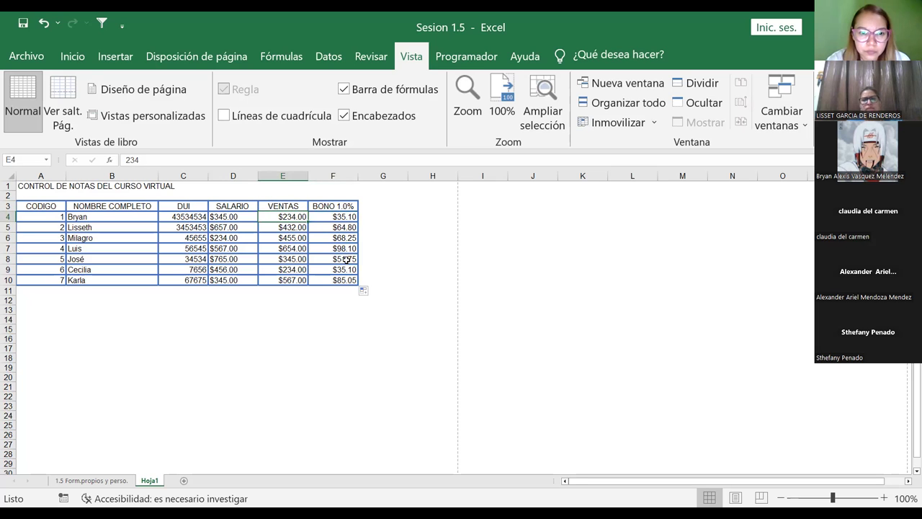
pyautogui.write('10')
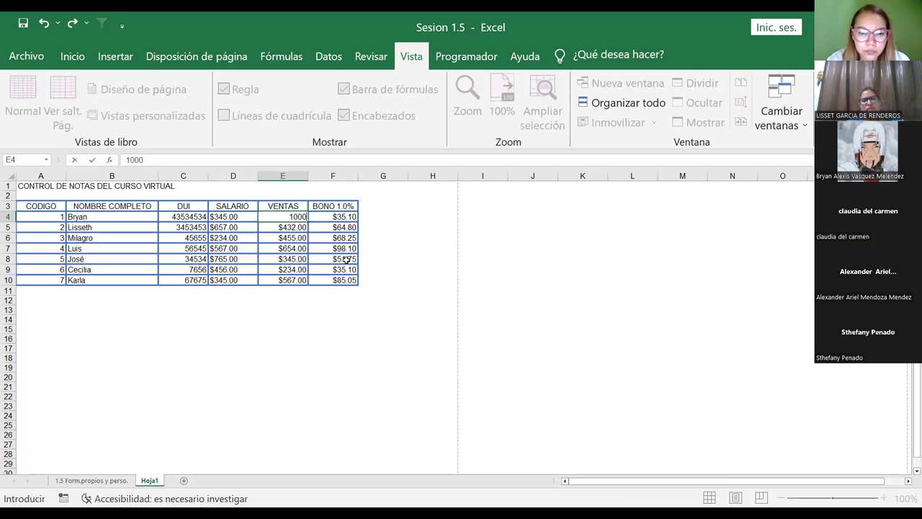
pyautogui.press('Return')
pyautogui.press('Up')
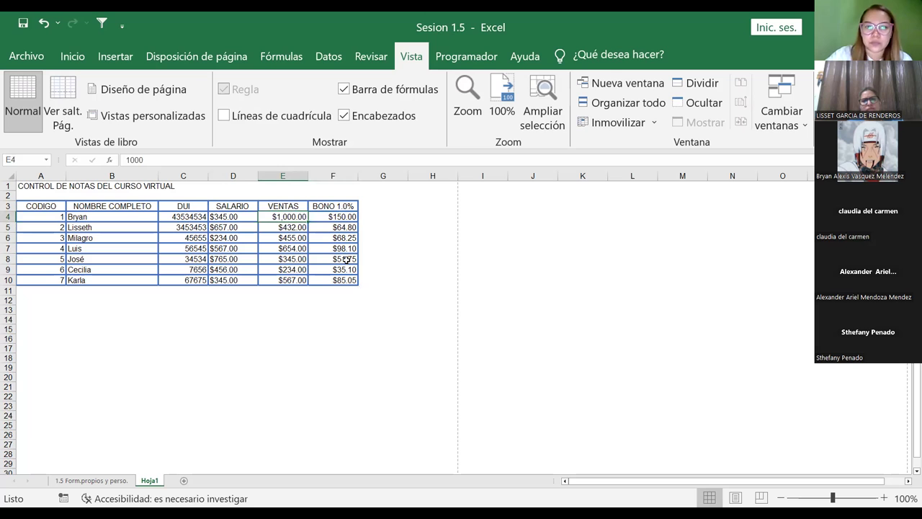
pyautogui.press('Right')
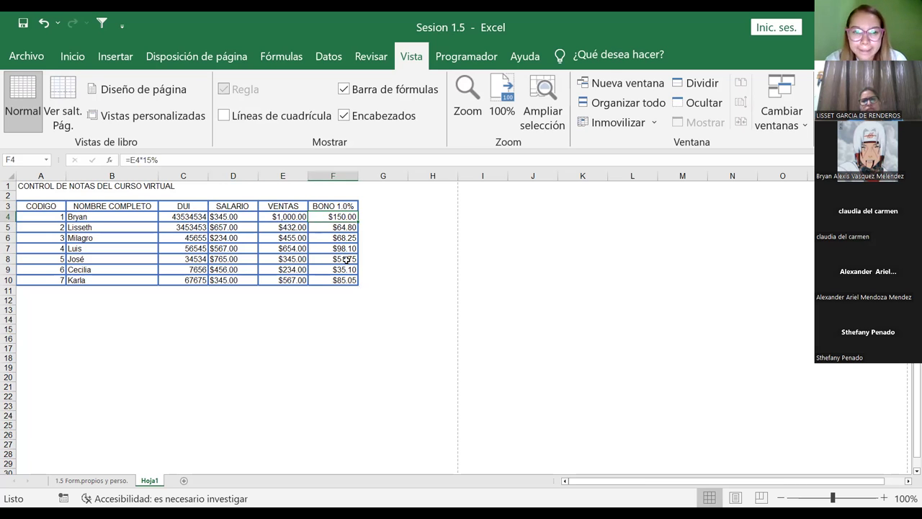
pyautogui.press('Up')
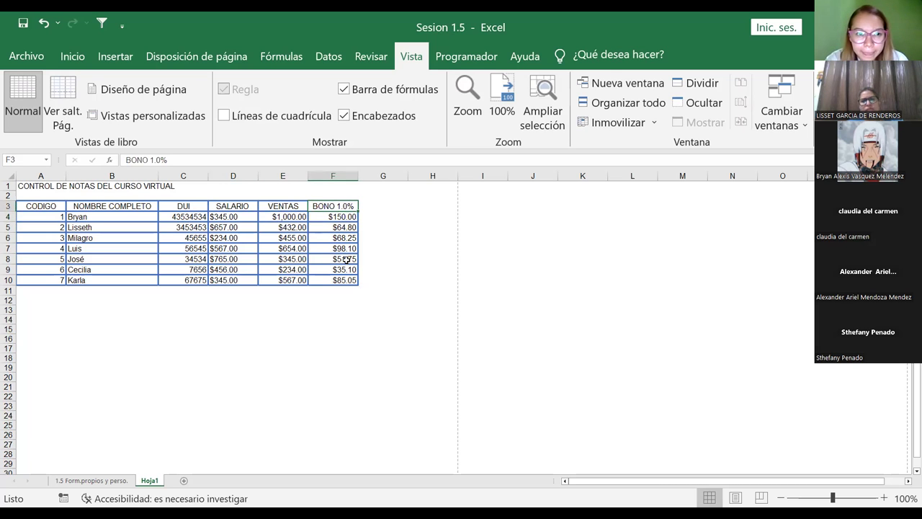
pyautogui.press('Down')
pyautogui.press('Up')
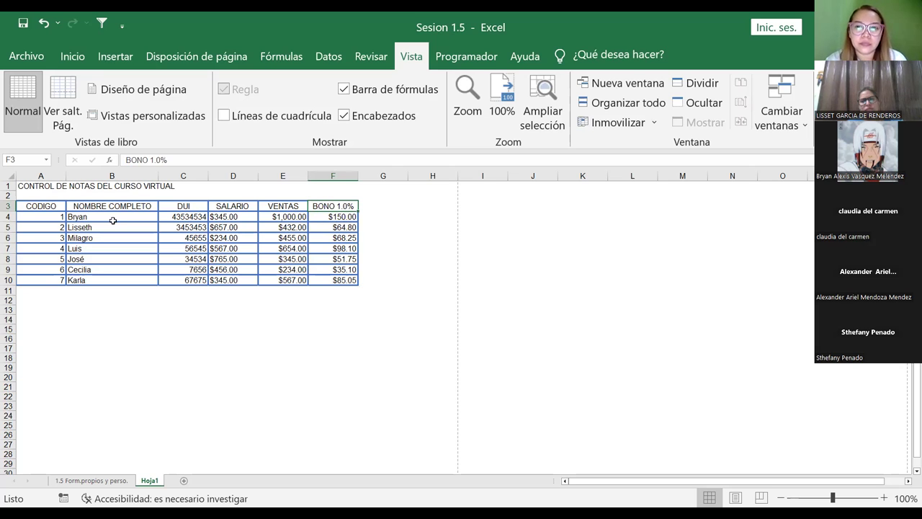
# Give the header row A3:F3 a yellow fill and a larger font size.
pyautogui.click(36, 206)
pyautogui.moveTo(36, 206); pyautogui.dragTo(344, 206)
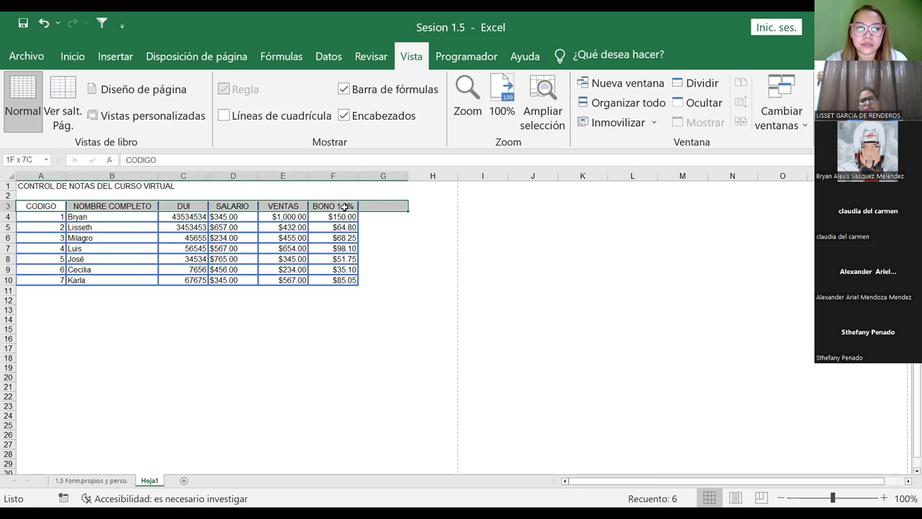
pyautogui.click(72, 56)
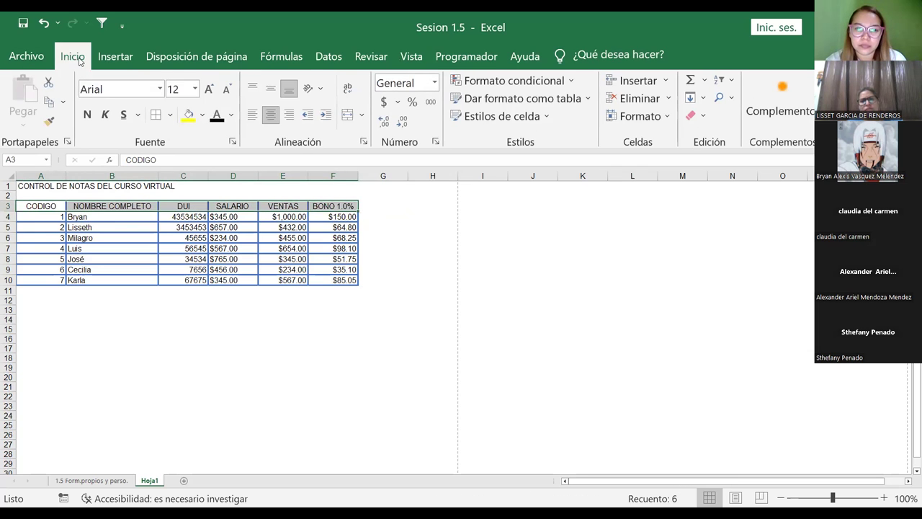
pyautogui.click(188, 116)
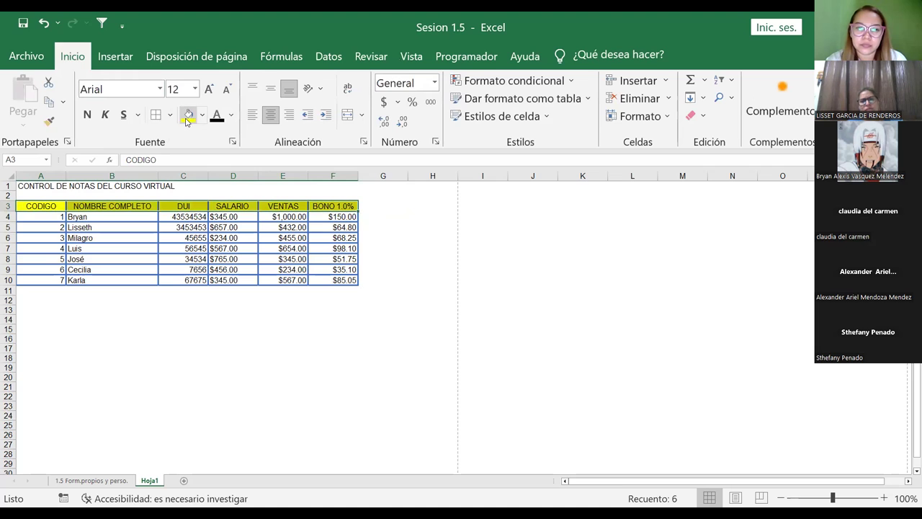
pyautogui.click(210, 88)
# Fill the CODIGO numbers in A4:A10 with orange.
pyautogui.moveTo(36, 218); pyautogui.dragTo(31, 282)
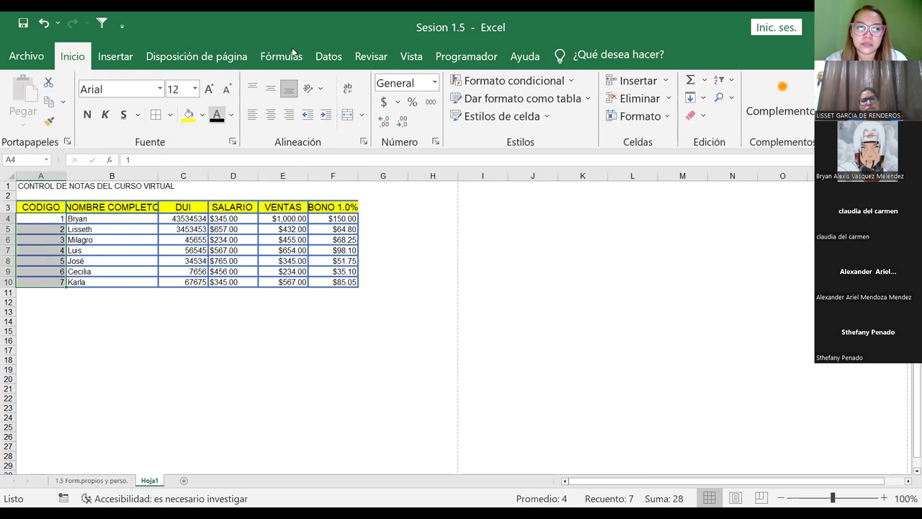
pyautogui.click(202, 114)
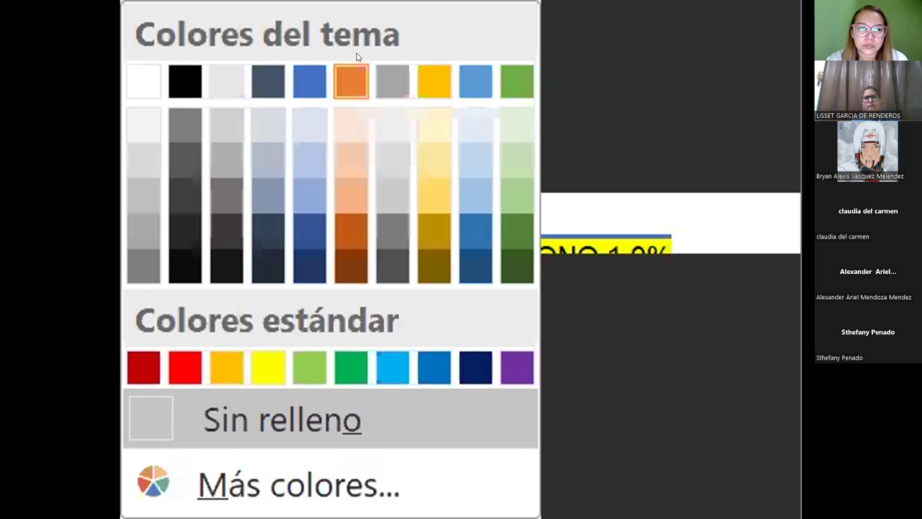
pyautogui.click(352, 78)
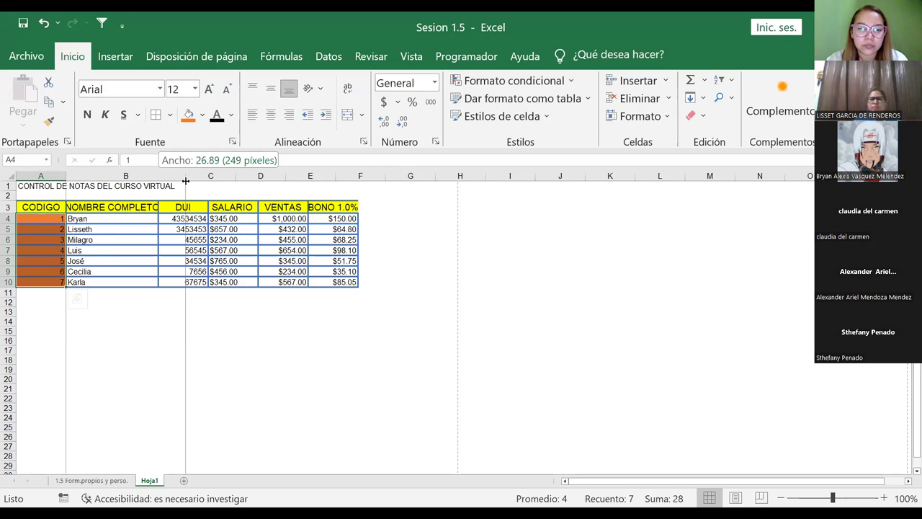
# Widen column B to fit NOMBRE COMPLETO.
pyautogui.moveTo(158, 176); pyautogui.dragTo(185, 176)
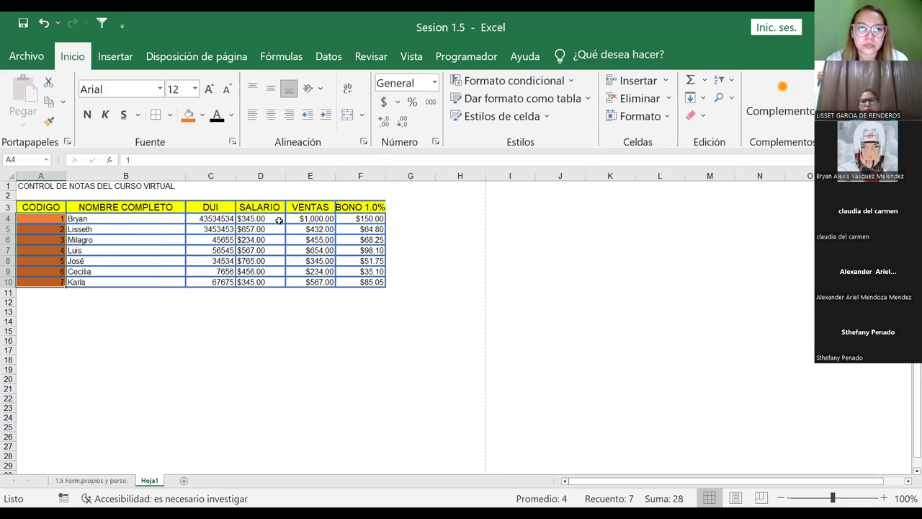
pyautogui.click(359, 220)
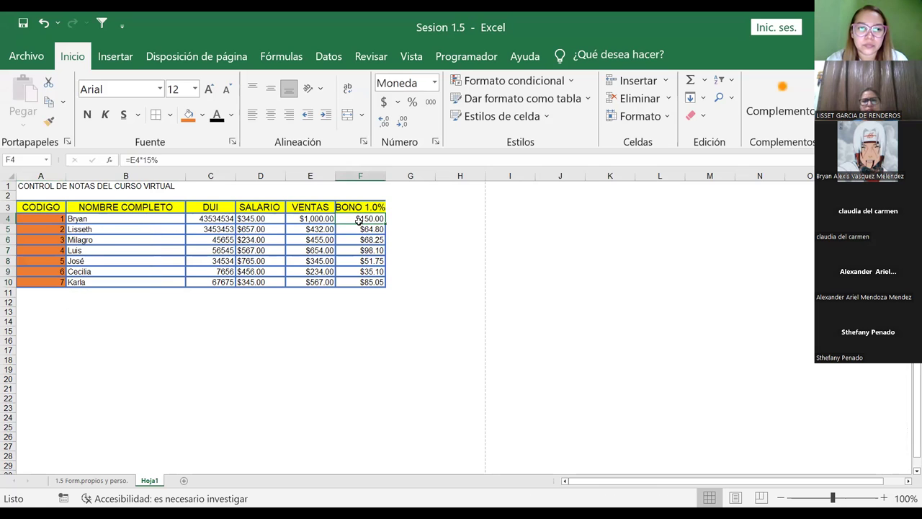
pyautogui.moveTo(368, 218); pyautogui.dragTo(369, 282)
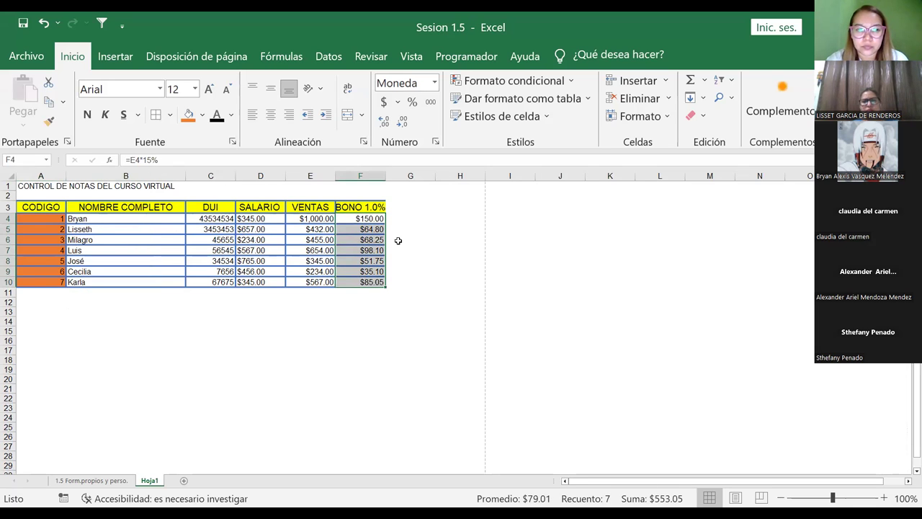
pyautogui.click(397, 240)
pyautogui.click(309, 220)
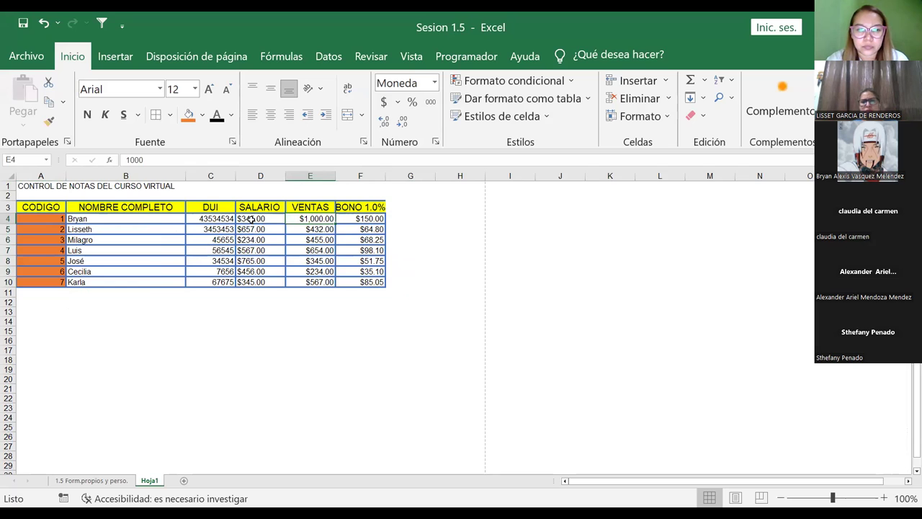
# Enter the TOTAL header in G3 and apply border settings to G4:G10.
pyautogui.click(395, 205)
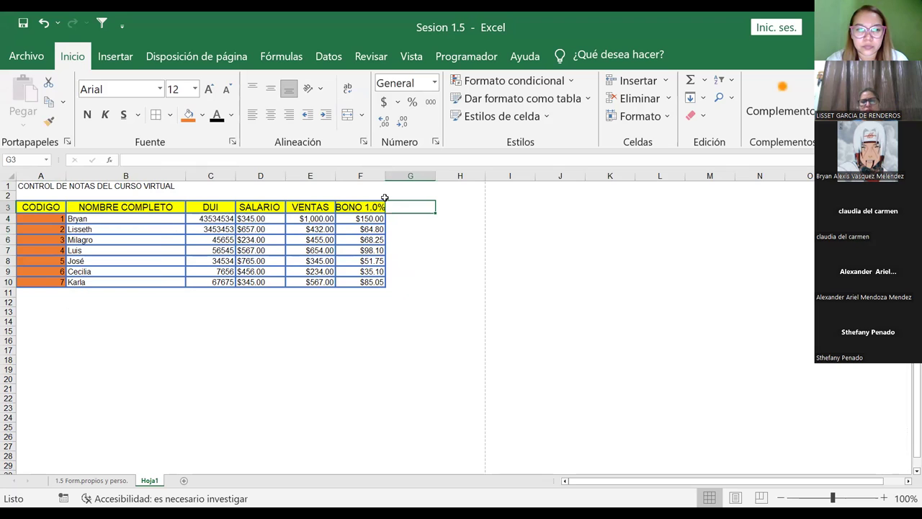
pyautogui.write('t')
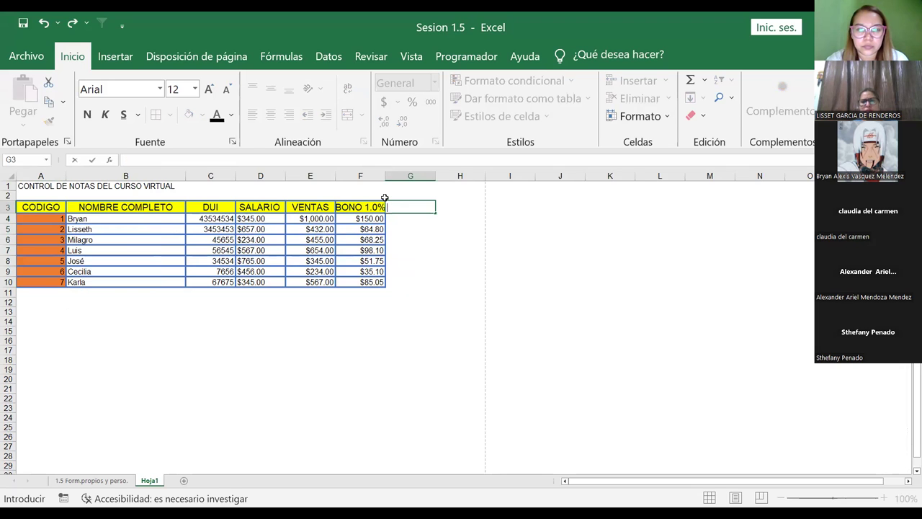
pyautogui.write('OTAL')
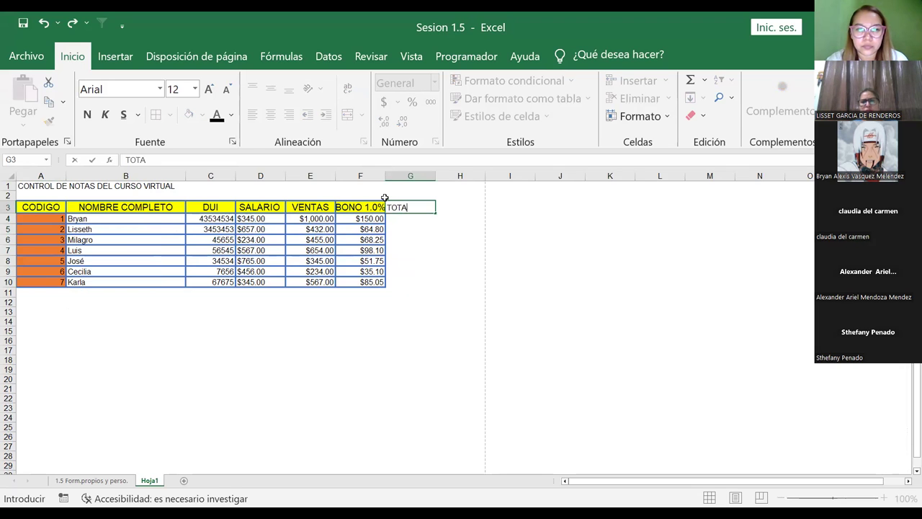
pyautogui.press('Return')
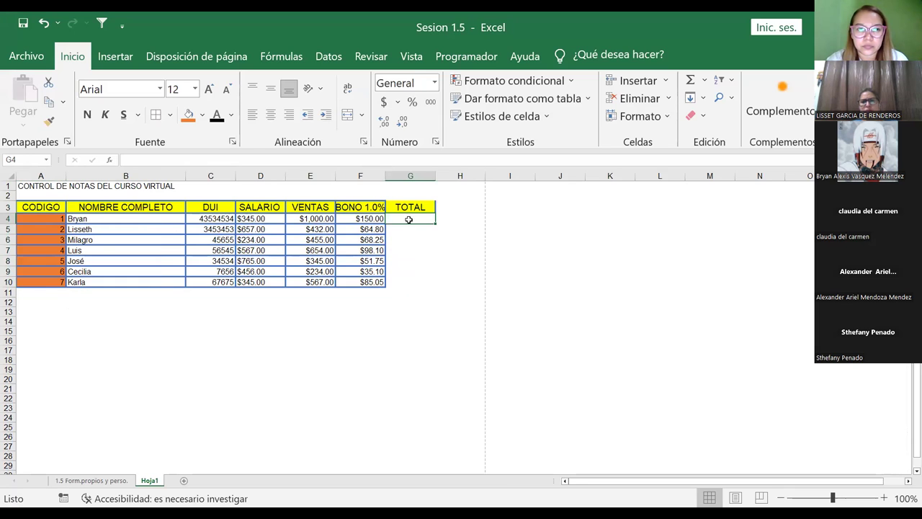
pyautogui.moveTo(407, 219); pyautogui.dragTo(401, 280)
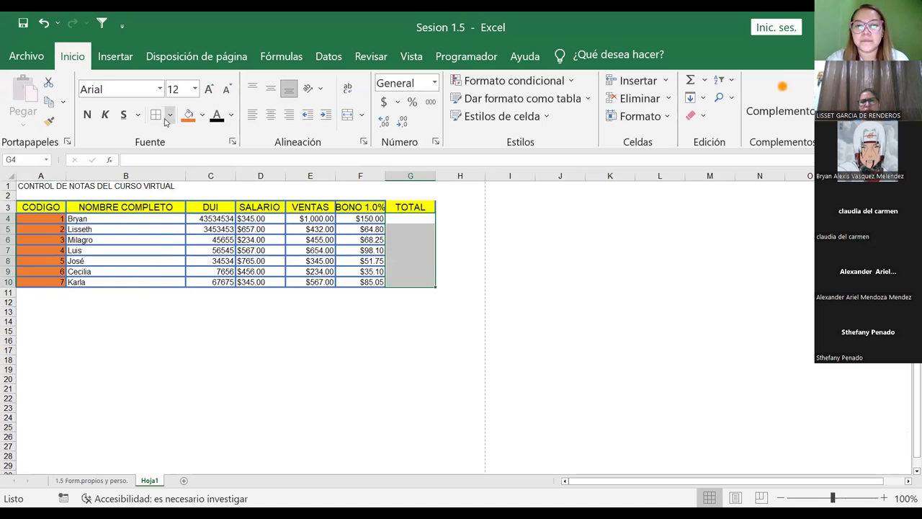
pyautogui.hotkey('ctrl', '1')
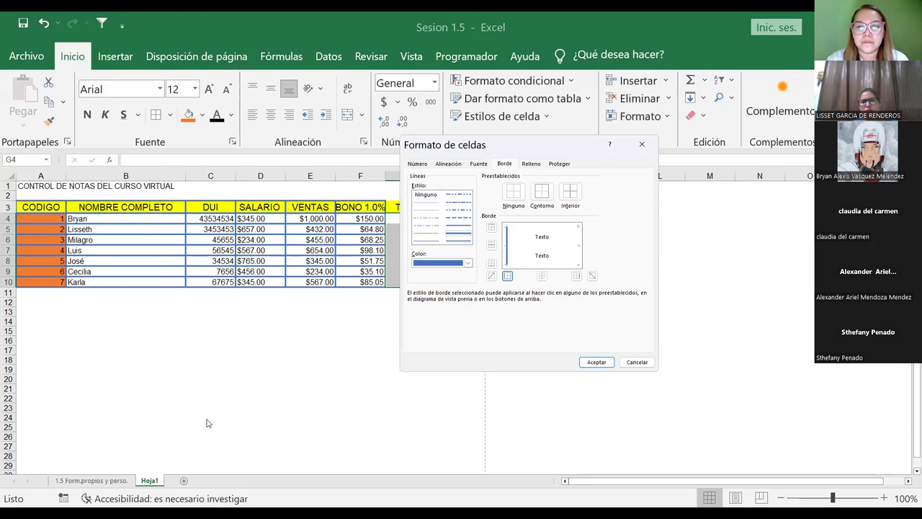
pyautogui.click(581, 361)
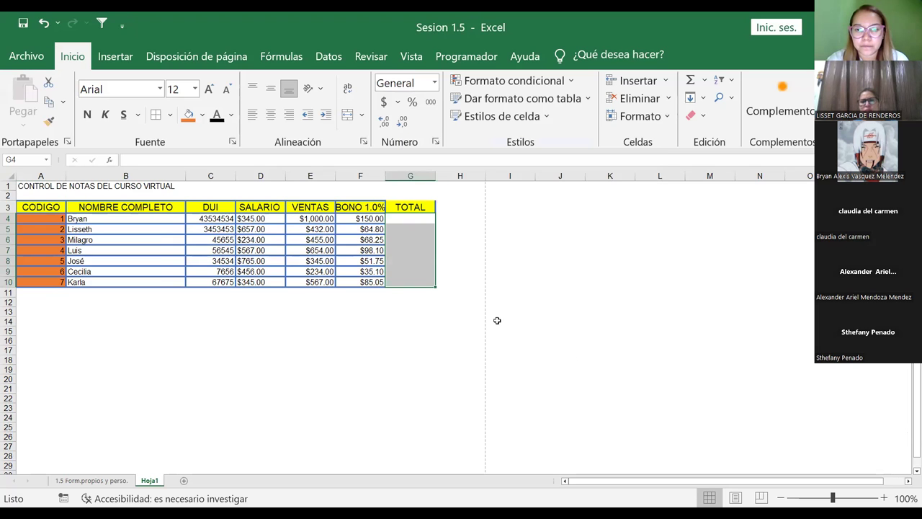
pyautogui.click(412, 228)
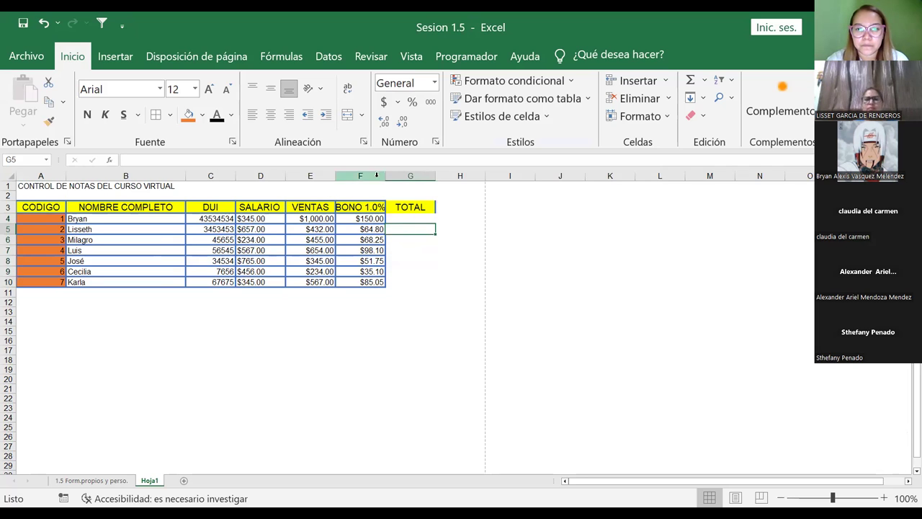
# Autofit column F so the BONO 1.0% header fits.
pyautogui.doubleClick(384, 175)
pyautogui.click(418, 211)
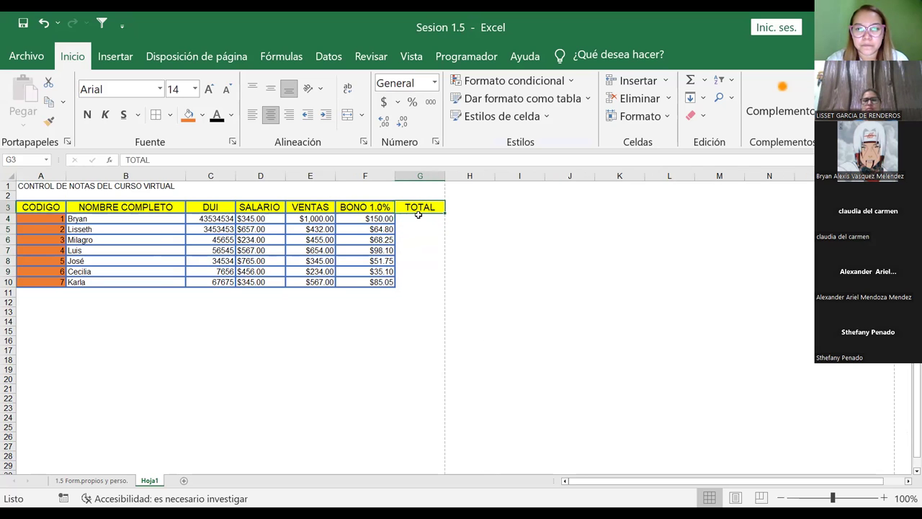
pyautogui.moveTo(418, 217); pyautogui.dragTo(420, 282)
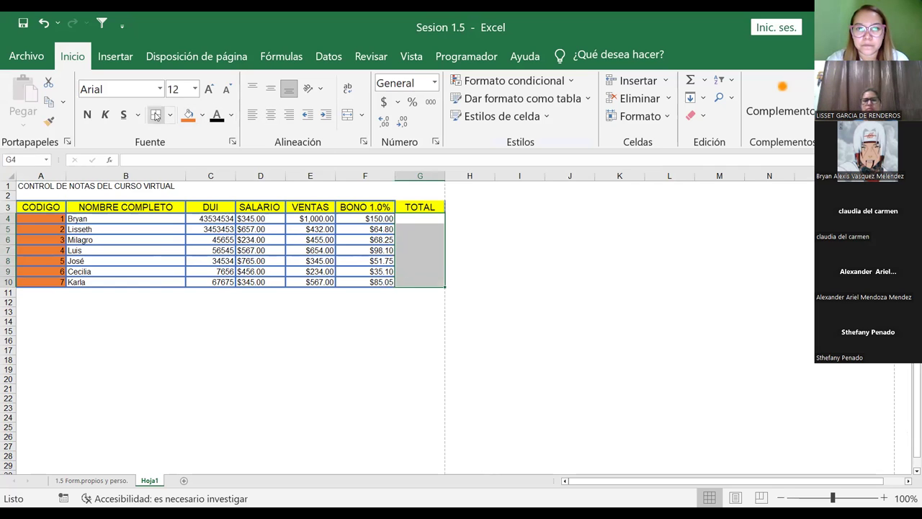
pyautogui.hotkey('ctrl', '1')
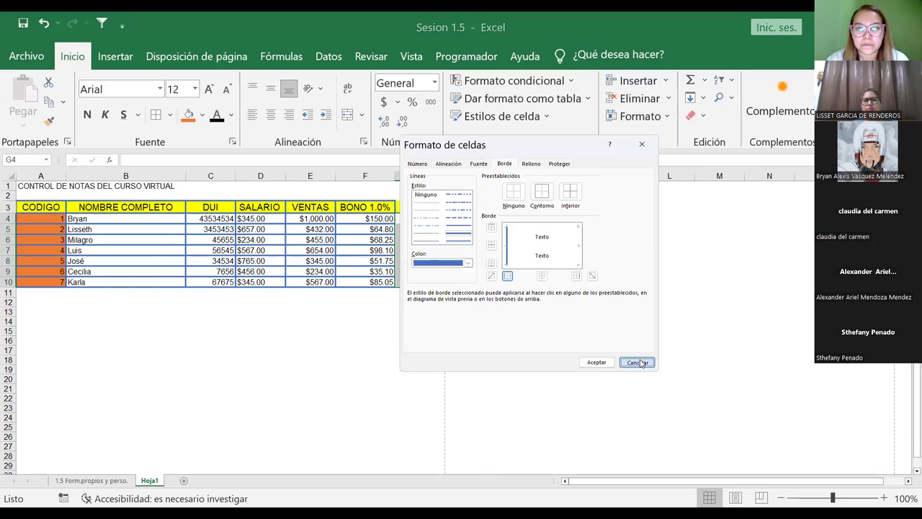
pyautogui.click(640, 362)
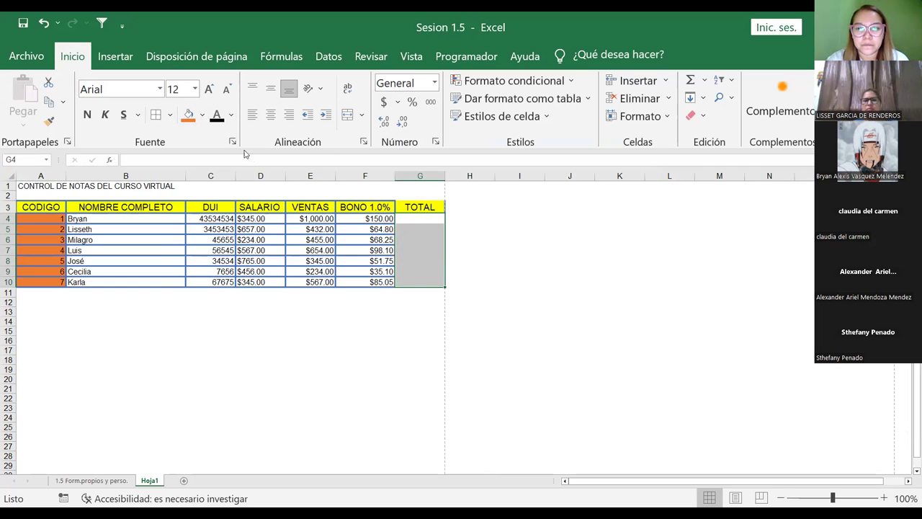
# Give G4:G10 top, inside horizontal, bottom and right borders.
pyautogui.click(155, 115)
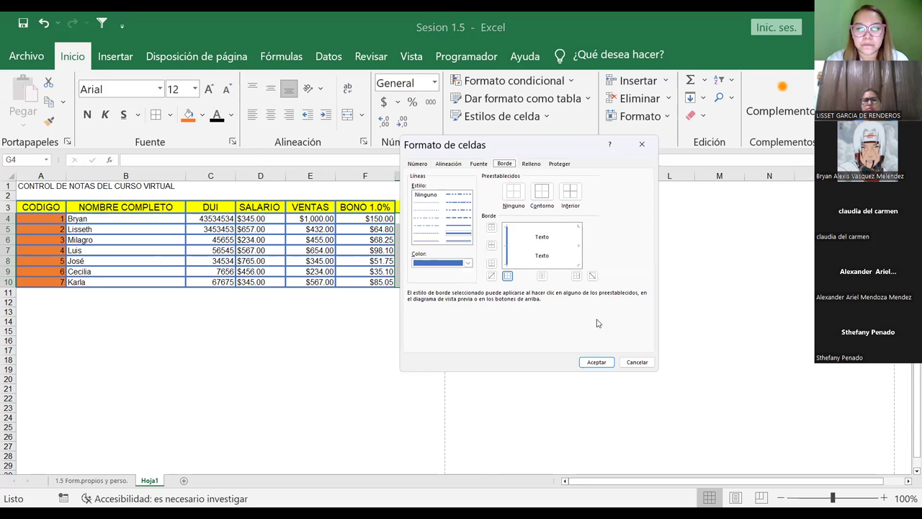
pyautogui.click(491, 228)
pyautogui.click(492, 247)
pyautogui.click(491, 263)
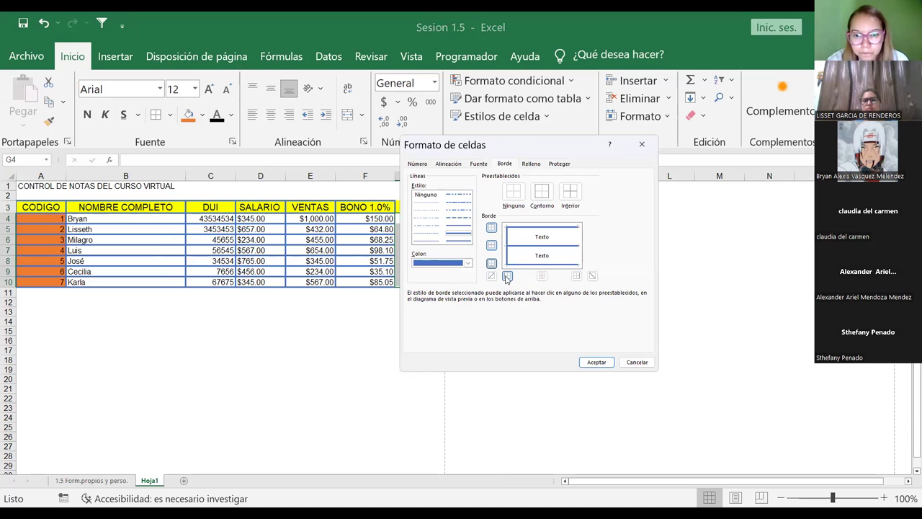
pyautogui.click(576, 277)
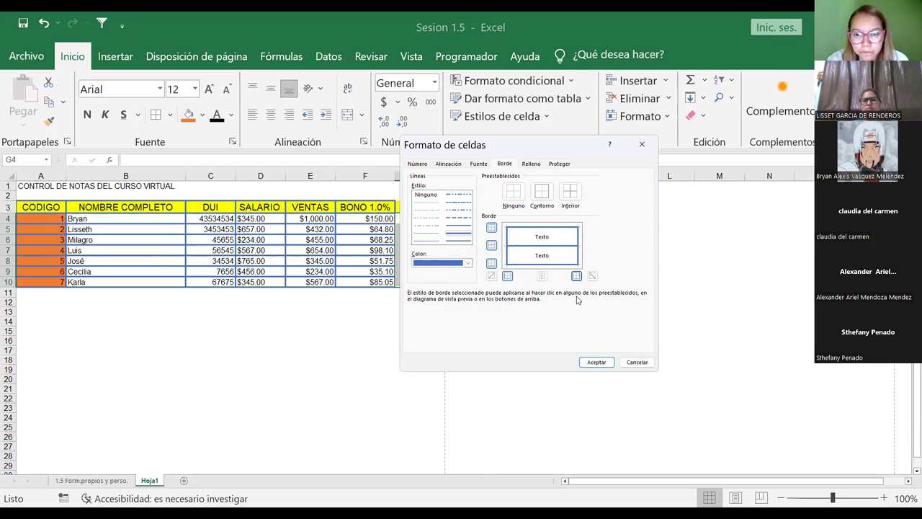
pyautogui.click(597, 362)
pyautogui.click(310, 330)
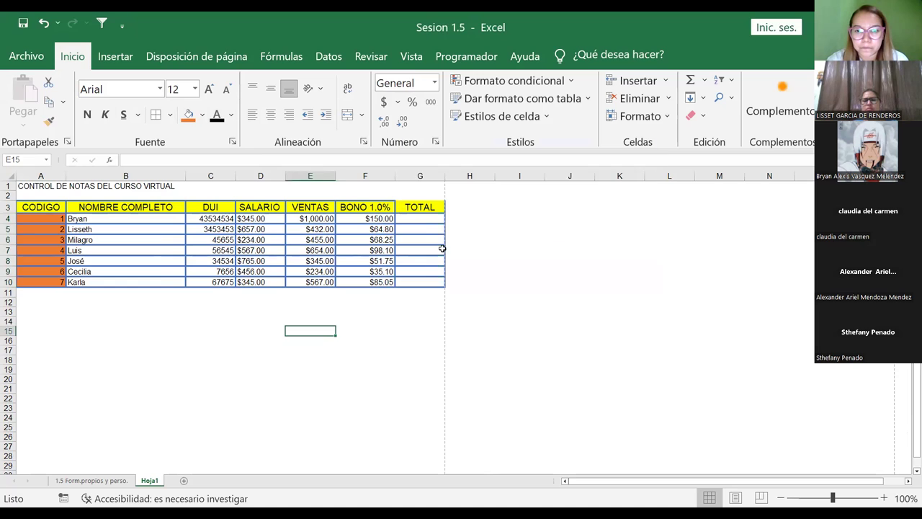
pyautogui.click(419, 218)
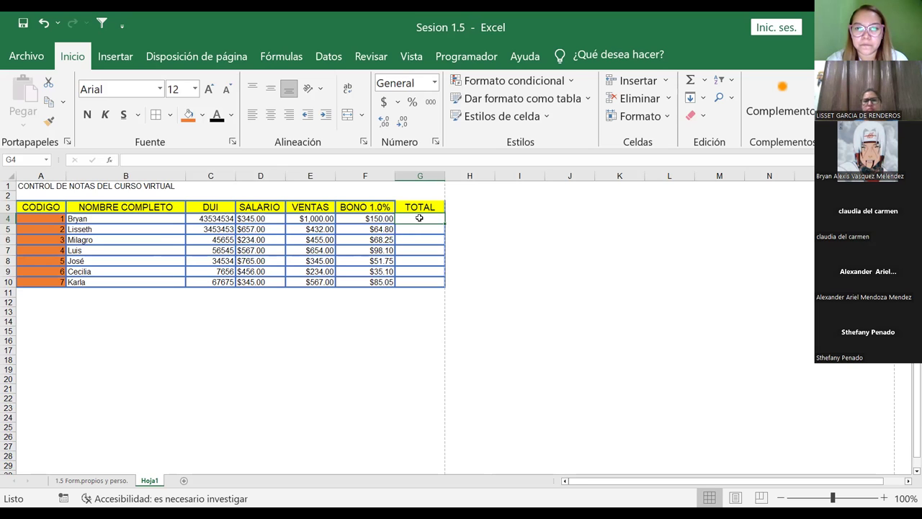
pyautogui.click(365, 219)
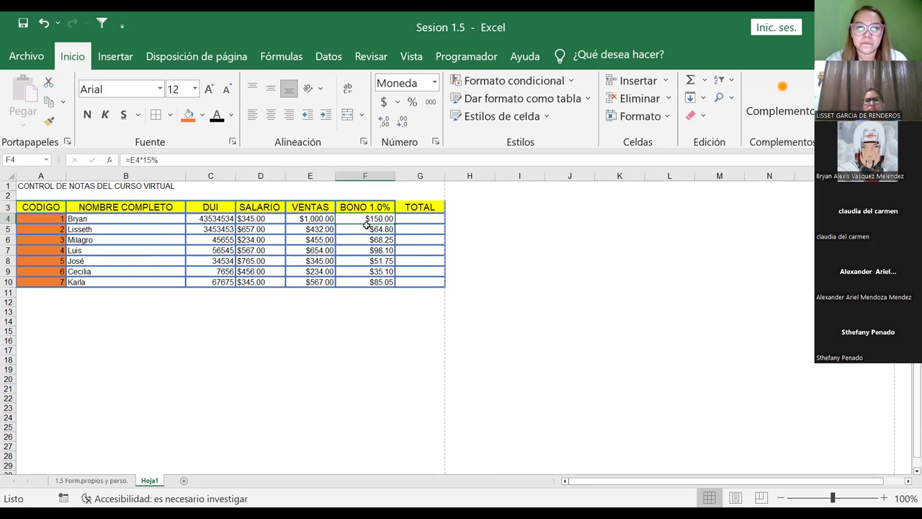
# Fill the VENTAS values E4:E10 with light gold.
pyautogui.click(304, 221)
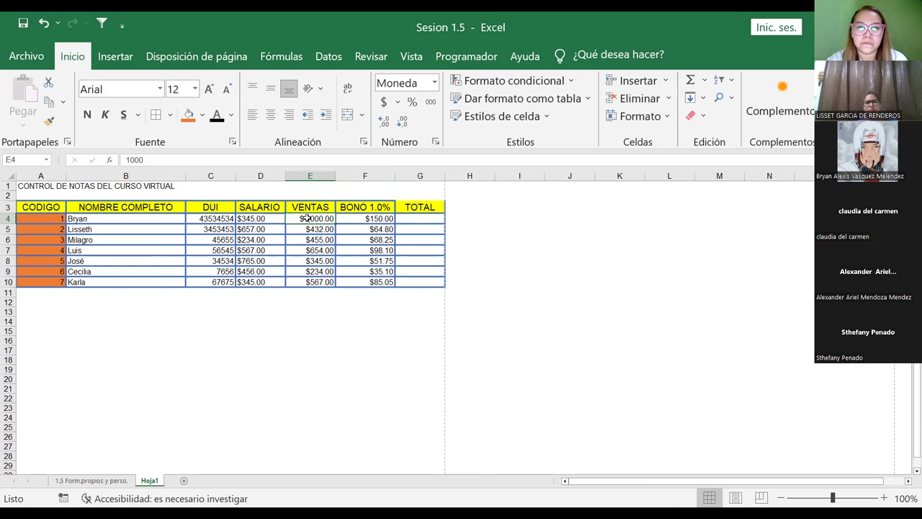
pyautogui.moveTo(306, 218); pyautogui.dragTo(309, 281)
pyautogui.click(201, 115)
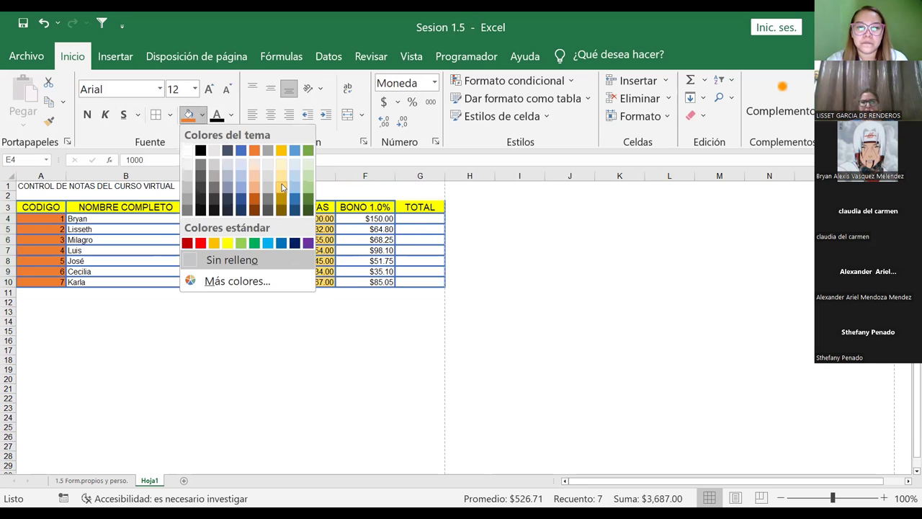
pyautogui.click(282, 183)
# Fill the BONO values F4:F10 with light blue.
pyautogui.moveTo(365, 218); pyautogui.dragTo(365, 282)
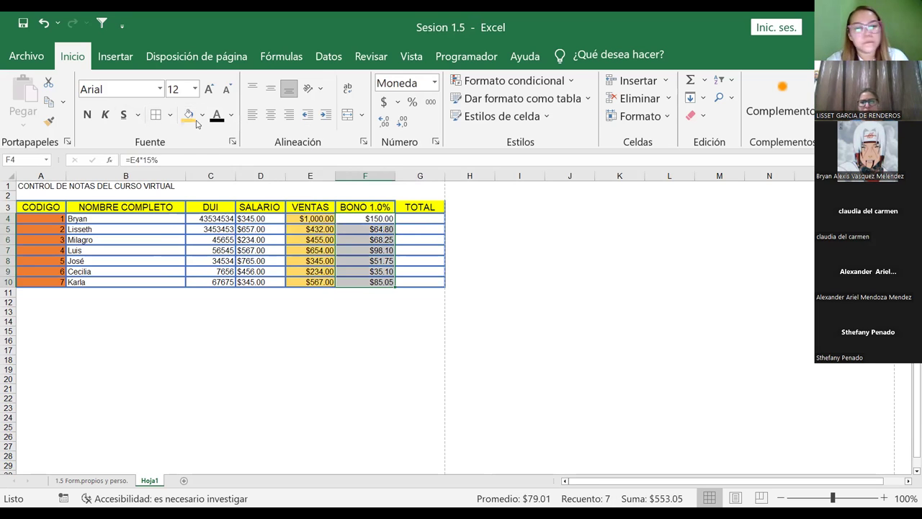
pyautogui.click(202, 116)
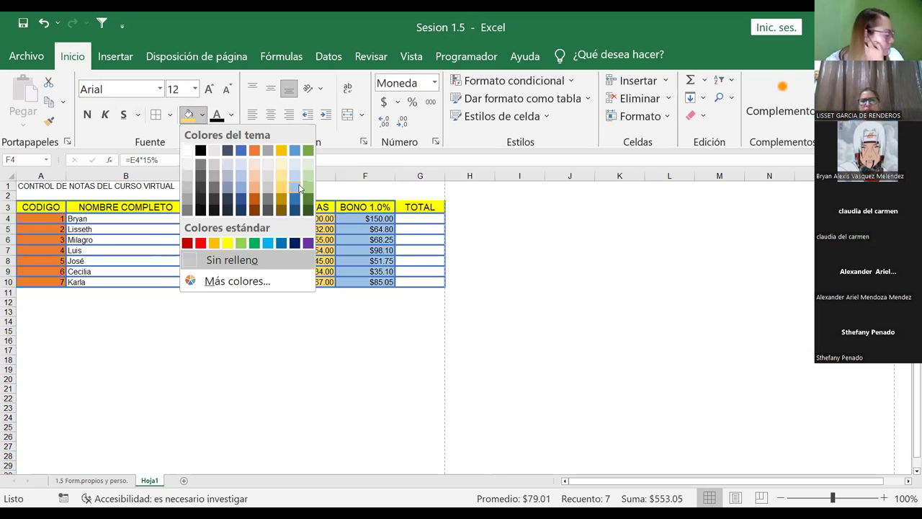
pyautogui.click(357, 358)
pyautogui.click(415, 220)
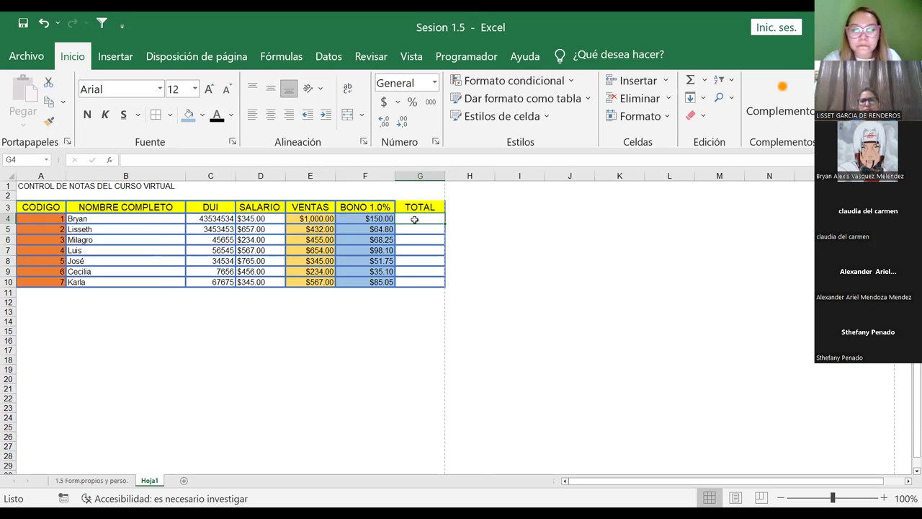
# Enter =D4+F4 in G4 to total salary and bonus.
pyautogui.write('=')
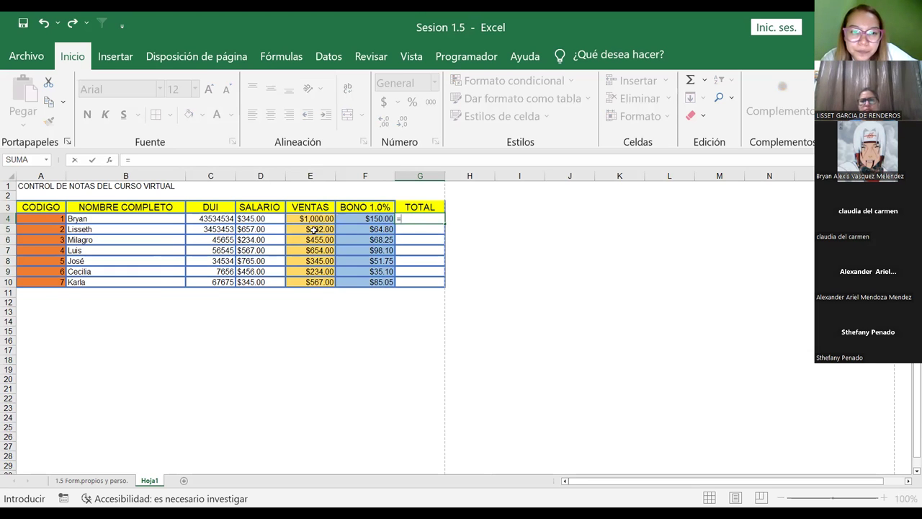
pyautogui.click(256, 219)
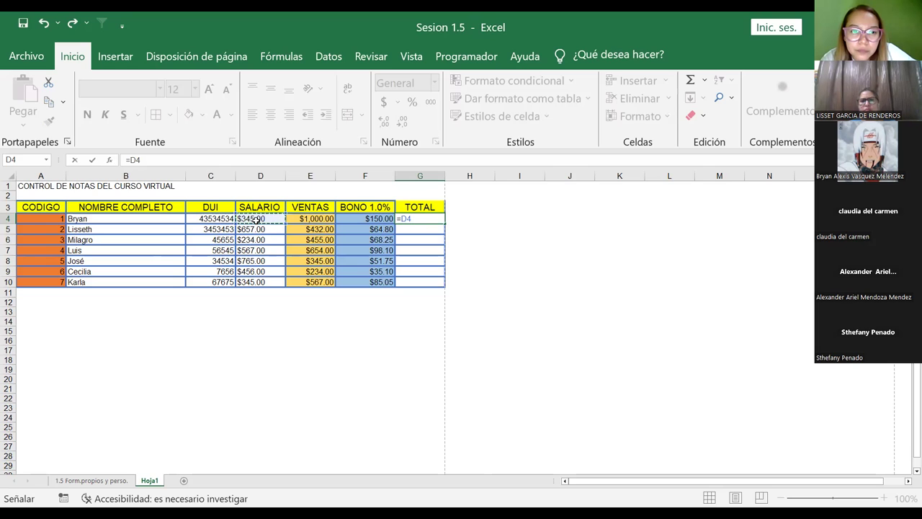
pyautogui.write('+')
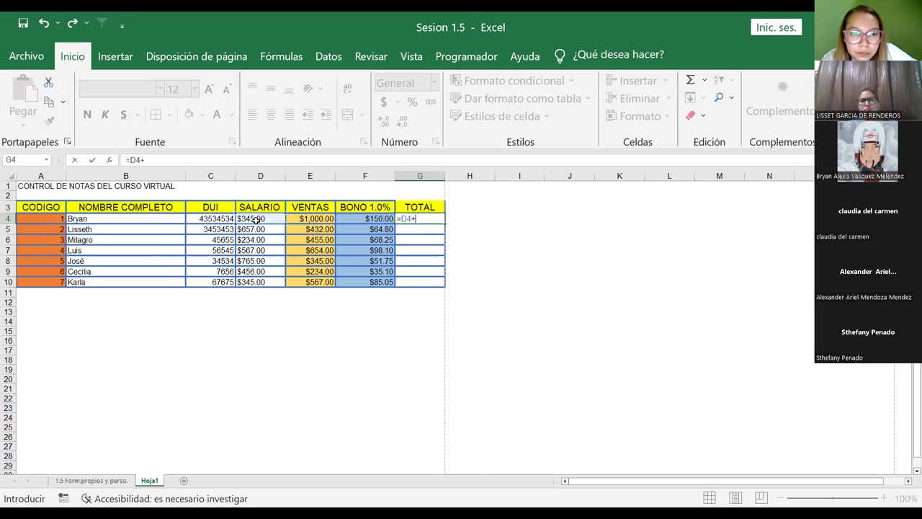
pyautogui.click(358, 219)
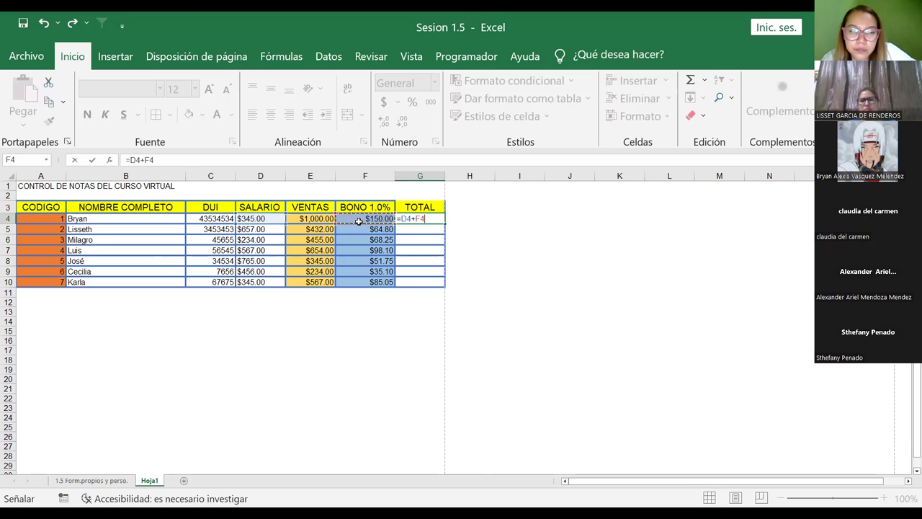
pyautogui.press('Return')
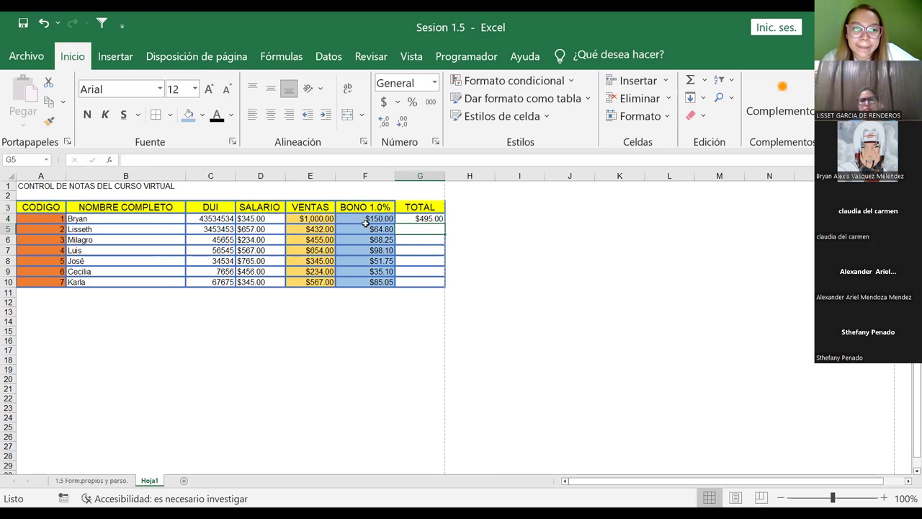
# Fill the G4 total formula down to G10.
pyautogui.click(427, 217)
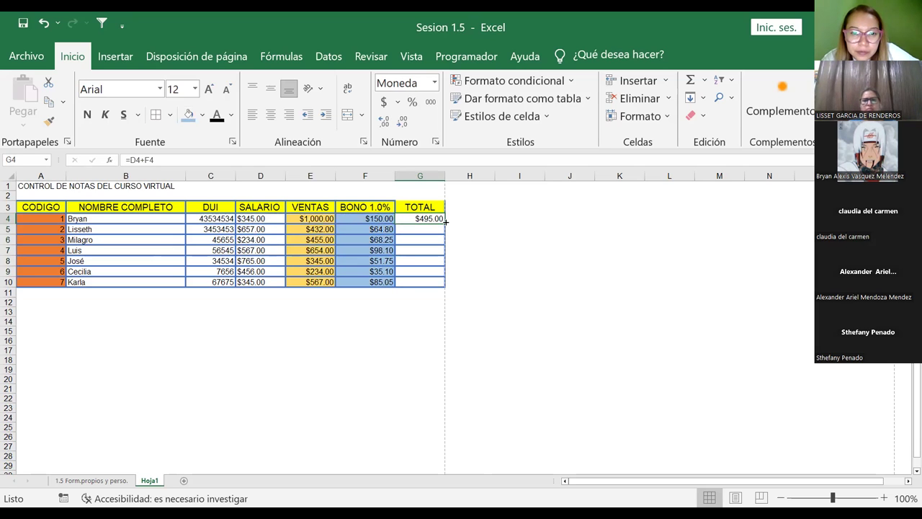
pyautogui.moveTo(445, 222); pyautogui.dragTo(438, 285)
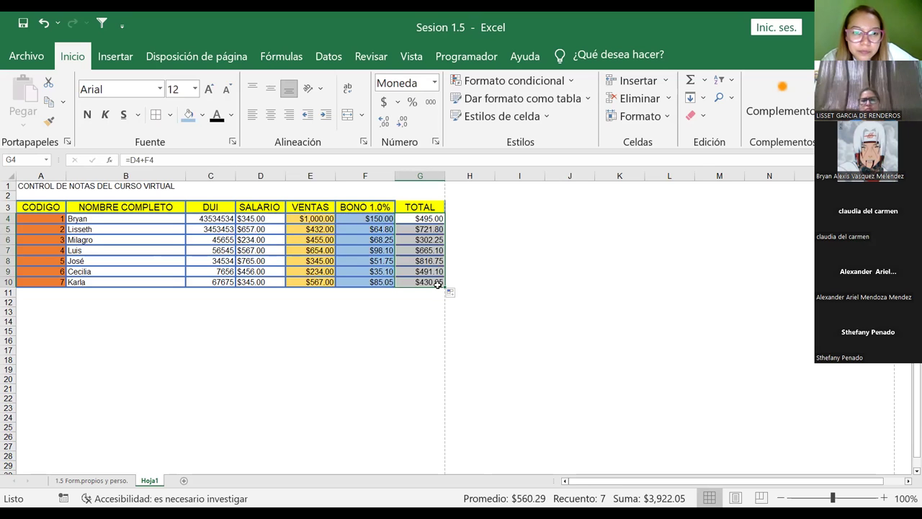
pyautogui.moveTo(416, 219)
pyautogui.mouseDown()
pyautogui.moveTo(407, 269)
pyautogui.moveTo(418, 282)
pyautogui.mouseUp()
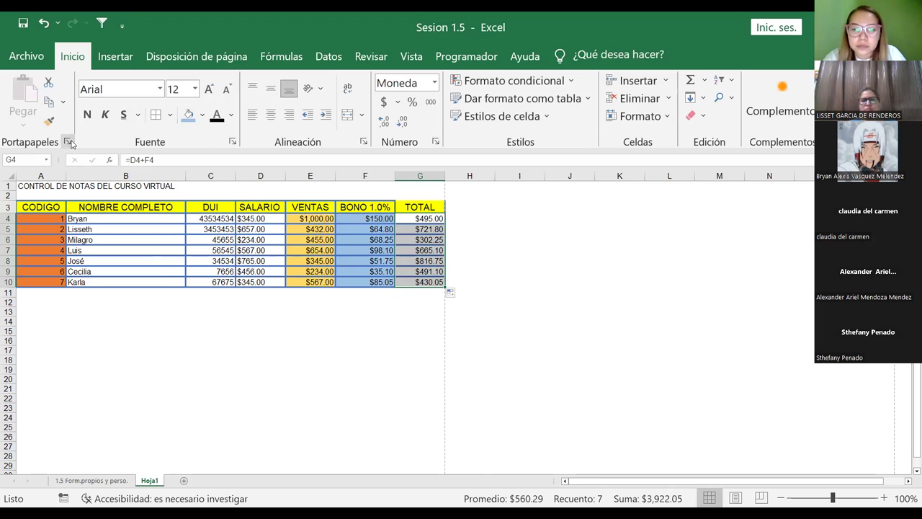
pyautogui.click(202, 114)
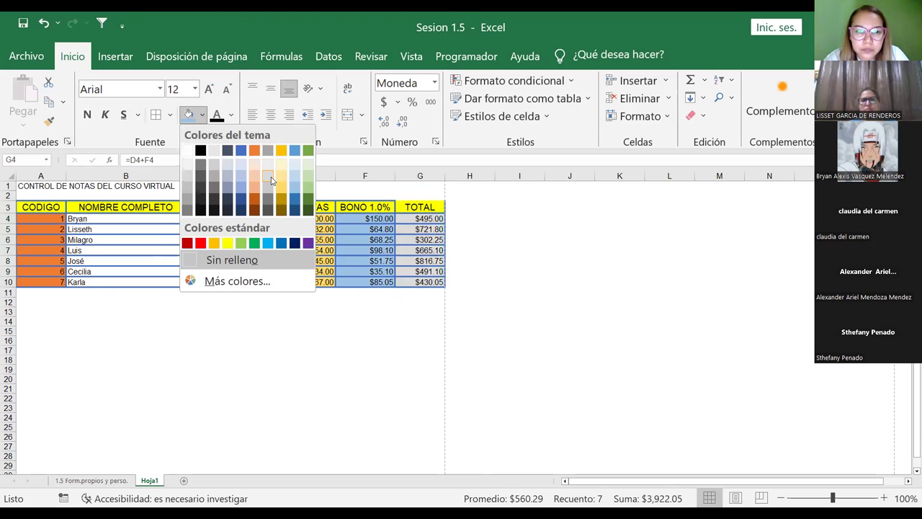
pyautogui.click(515, 260)
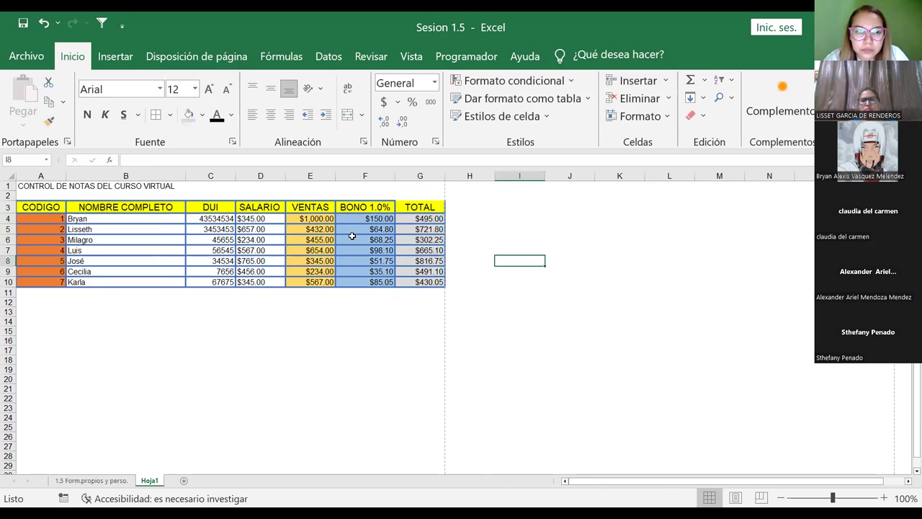
pyautogui.click(419, 207)
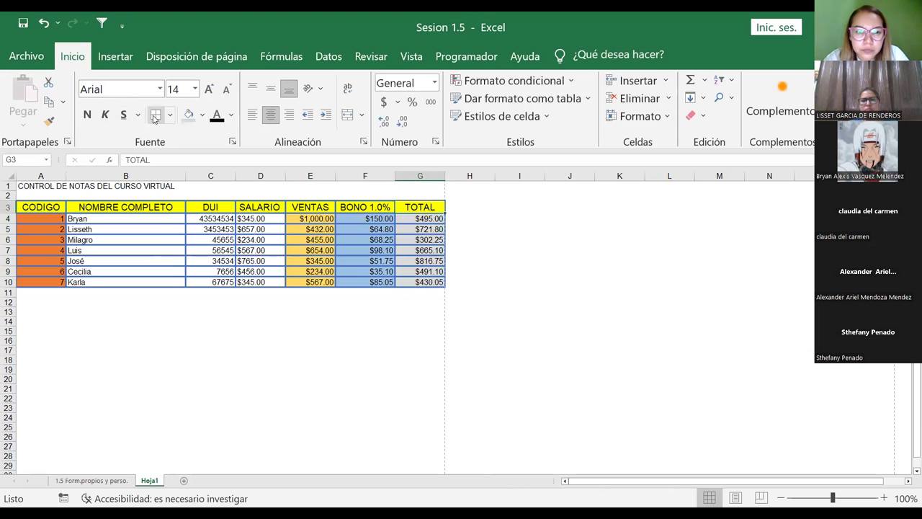
pyautogui.hotkey('ctrl', '1')
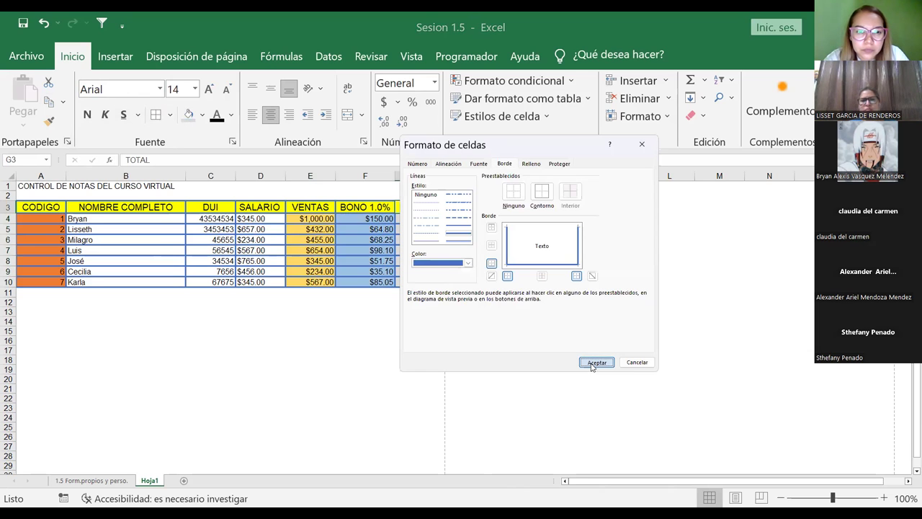
pyautogui.press('Return')
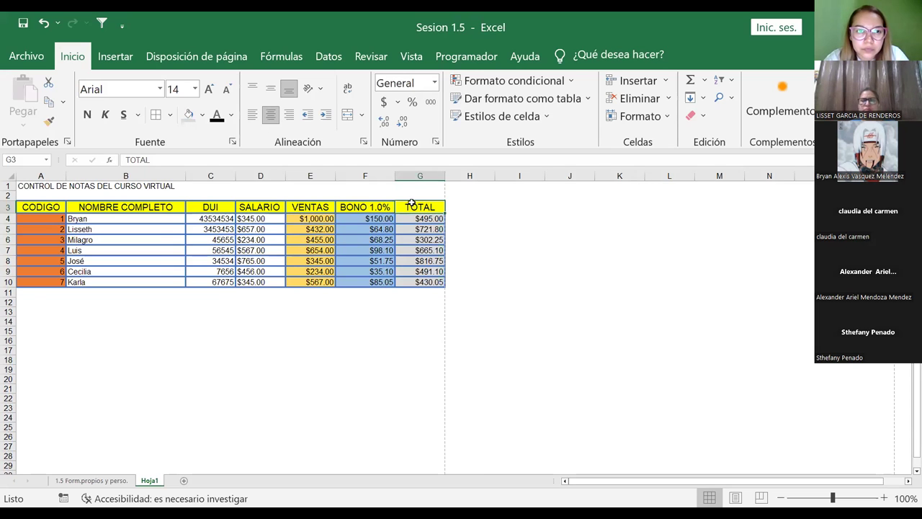
pyautogui.scroll(-2, 735, 253)
pyautogui.scroll(2, 691, 267)
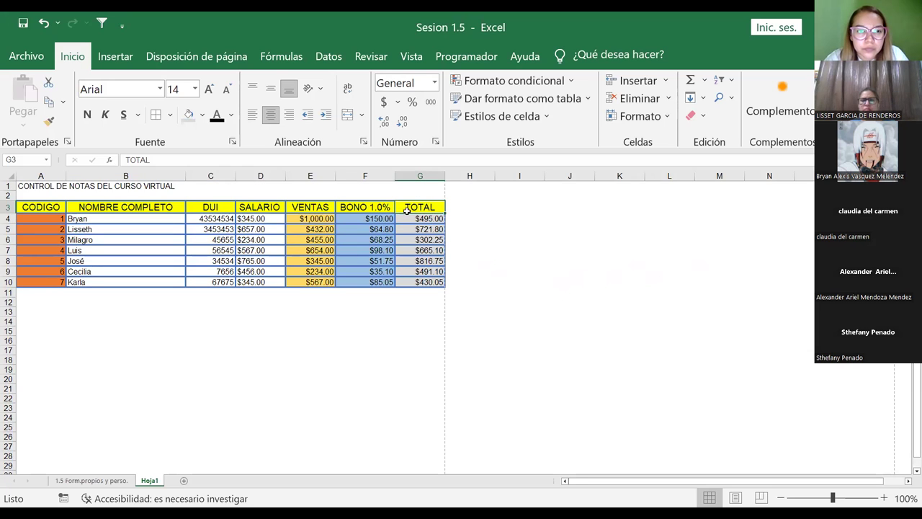
pyautogui.moveTo(407, 207); pyautogui.dragTo(421, 282)
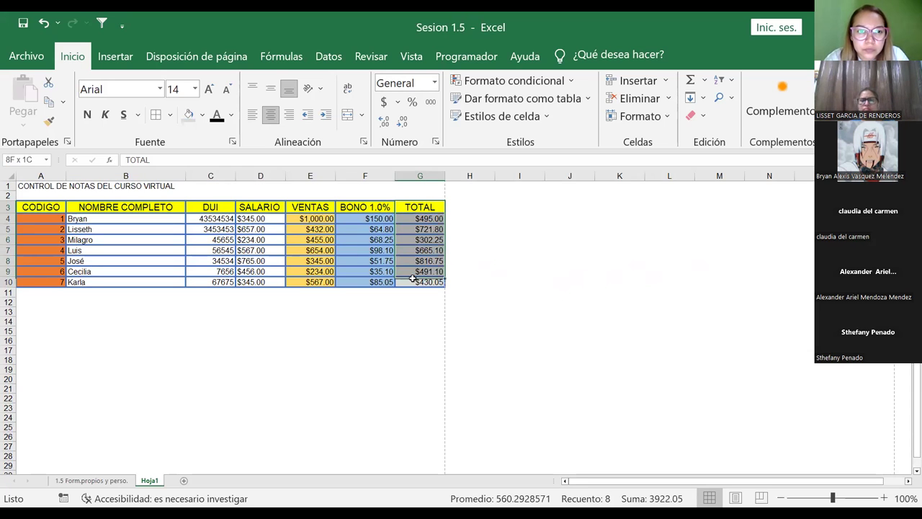
pyautogui.click(617, 280)
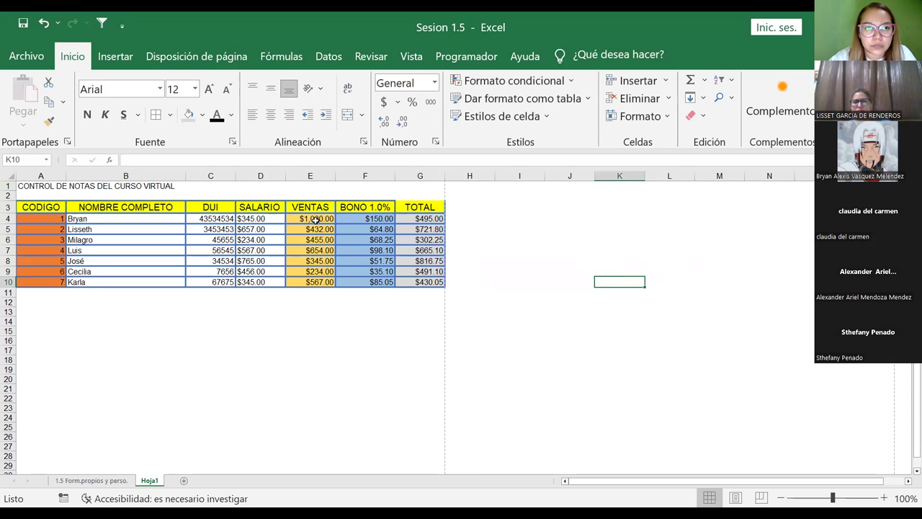
# Preview Accounting, Number and General formats for E4:E10, then keep currency.
pyautogui.moveTo(314, 219); pyautogui.dragTo(307, 283)
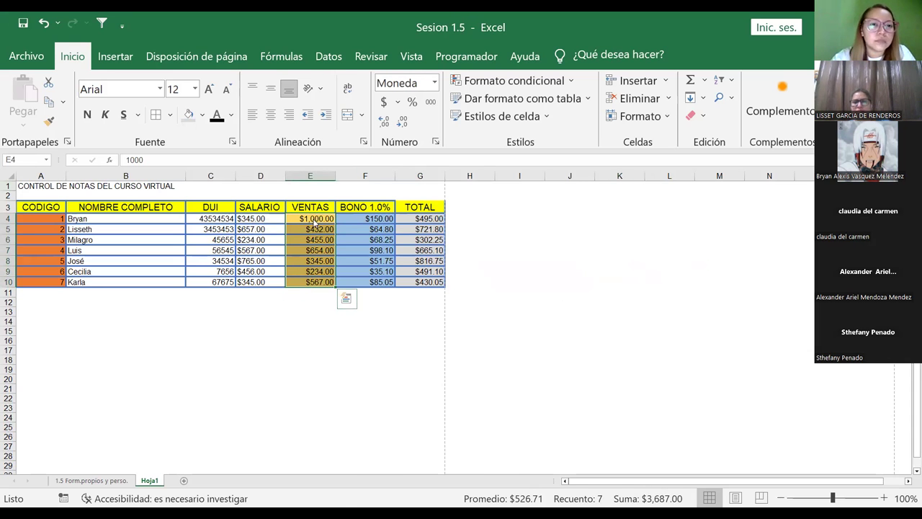
pyautogui.rightClick(313, 219)
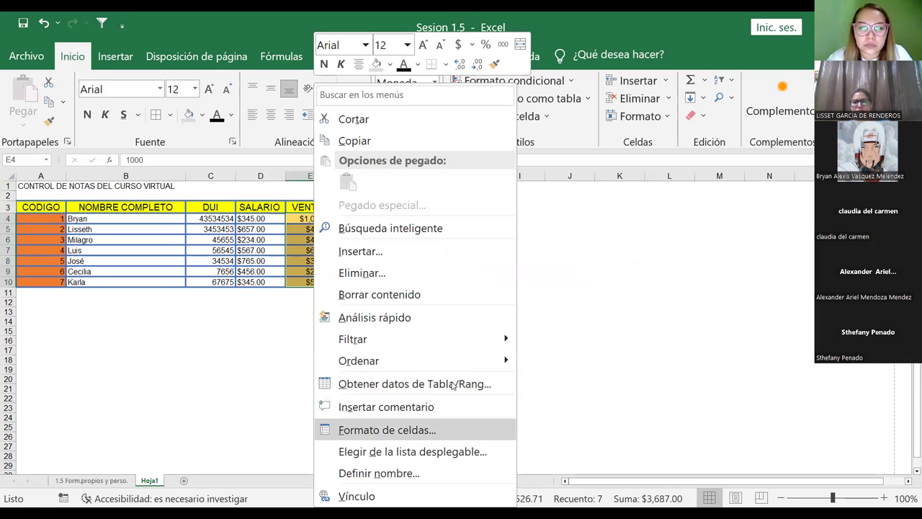
pyautogui.click(437, 430)
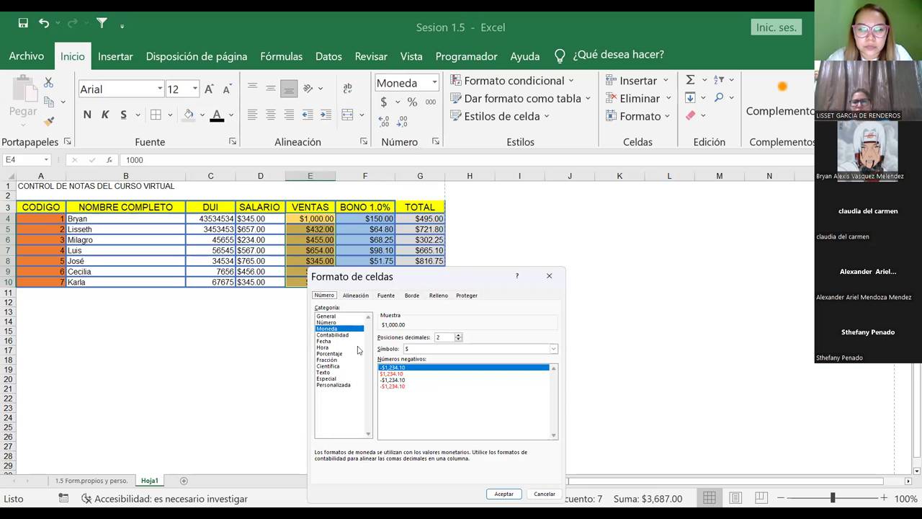
pyautogui.click(328, 334)
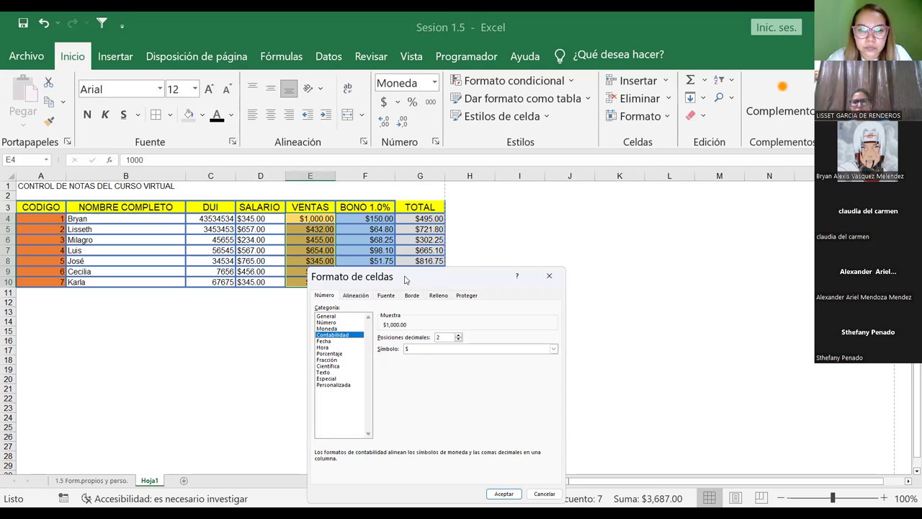
pyautogui.moveTo(407, 279); pyautogui.dragTo(590, 180)
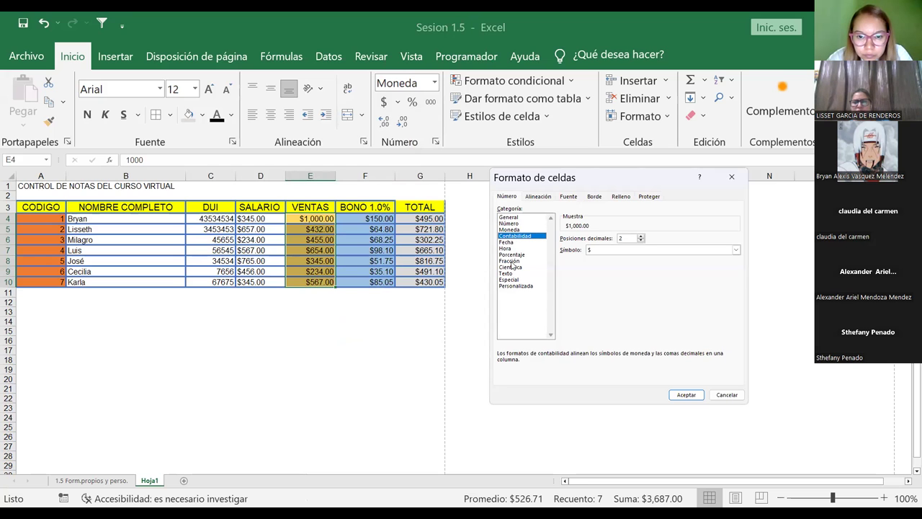
pyautogui.click(510, 229)
pyautogui.click(508, 223)
pyautogui.click(508, 217)
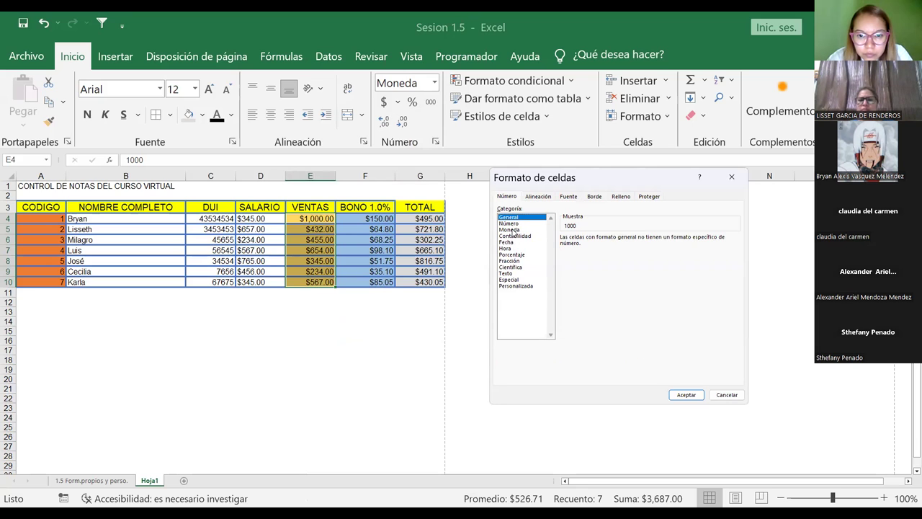
pyautogui.click(511, 230)
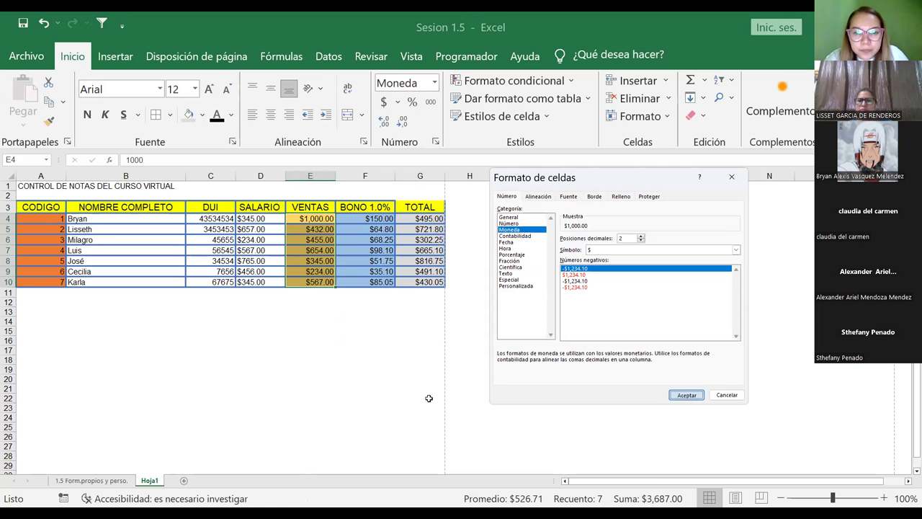
pyautogui.press('Return')
pyautogui.click(312, 239)
# Set E4:E10 to the General format so sales show as plain numbers.
pyautogui.moveTo(304, 219); pyautogui.dragTo(312, 285)
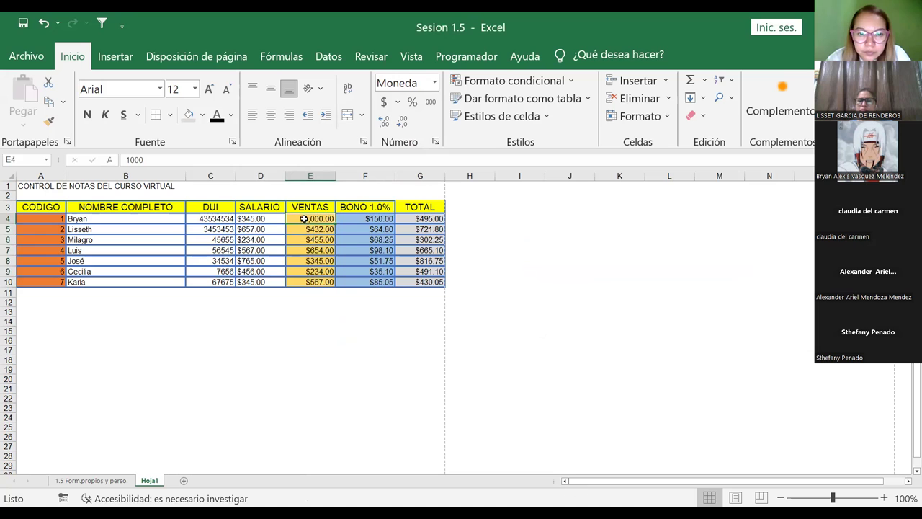
pyautogui.rightClick(312, 285)
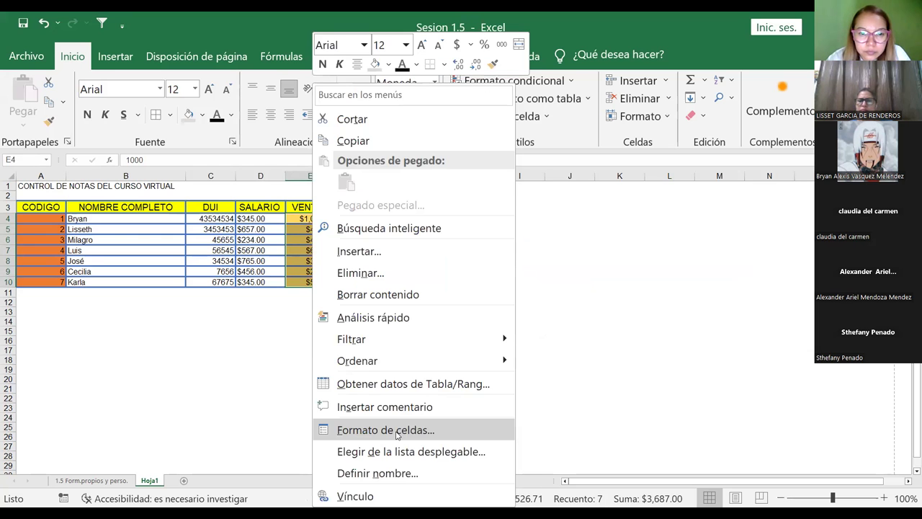
pyautogui.click(396, 431)
pyautogui.click(291, 315)
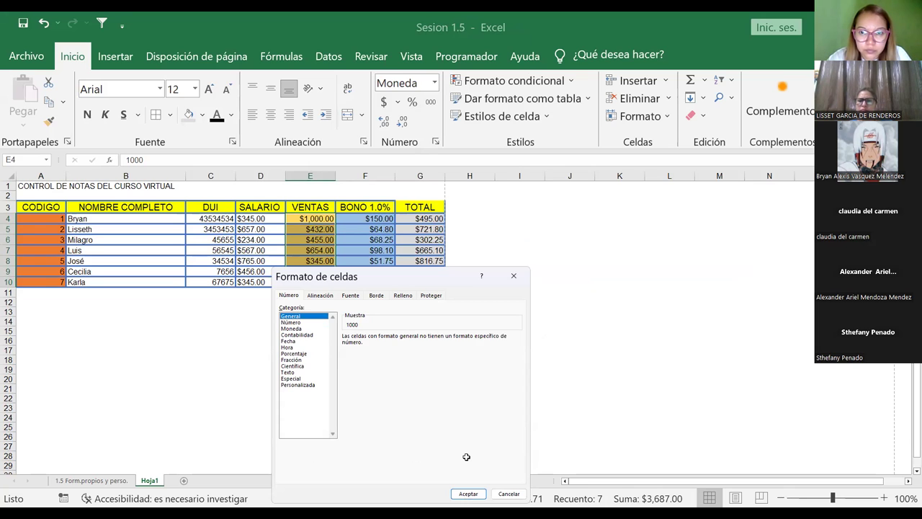
pyautogui.doubleClick(302, 315)
pyautogui.click(307, 219)
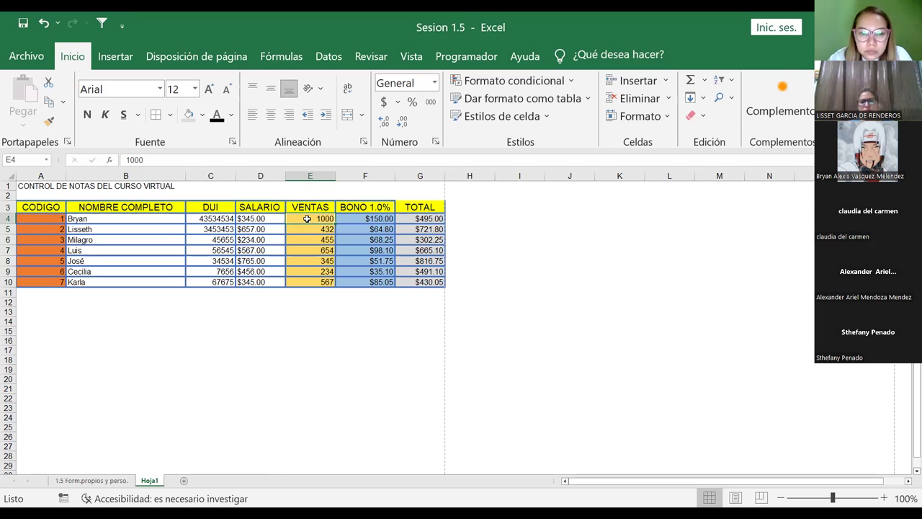
# Replace the VENTAS header in E3 with PRECIO UNIT and widen column E to fit.
pyautogui.click(309, 207)
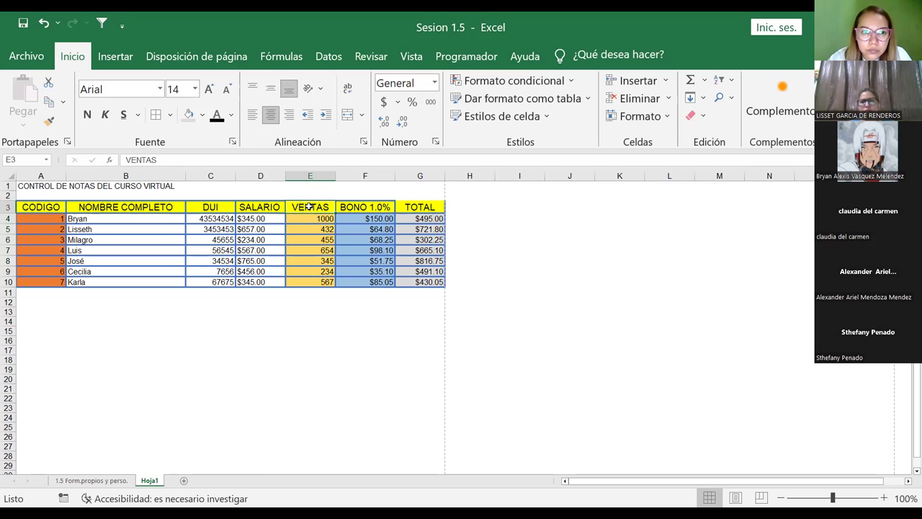
pyautogui.write('PRTECIO')
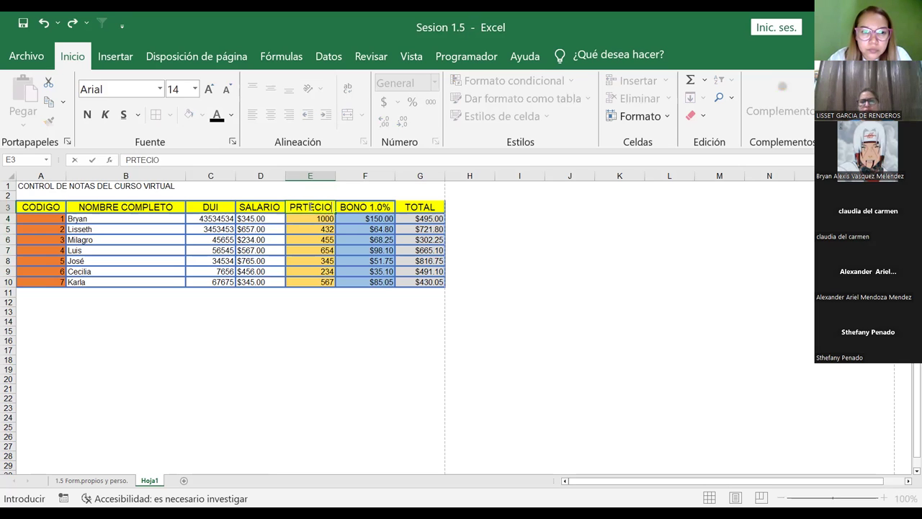
pyautogui.press('BackSpace')
pyautogui.press('BackSpace')
pyautogui.press('BackSpace')
pyautogui.press('BackSpace')
pyautogui.press('BackSpace')
pyautogui.write('ECIO UNIT')
pyautogui.press('Return')
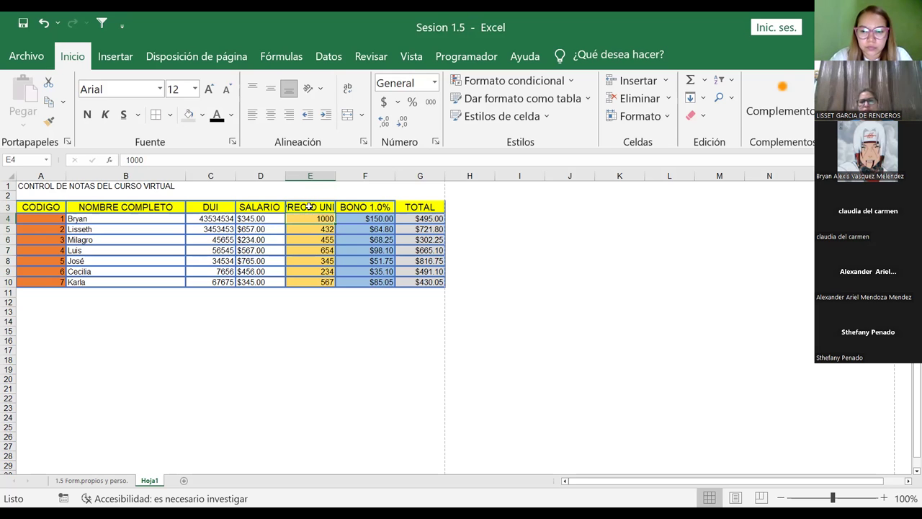
pyautogui.moveTo(334, 176)
pyautogui.mouseDown()
pyautogui.moveTo(346, 185)
pyautogui.moveTo(356, 178)
pyautogui.mouseUp()
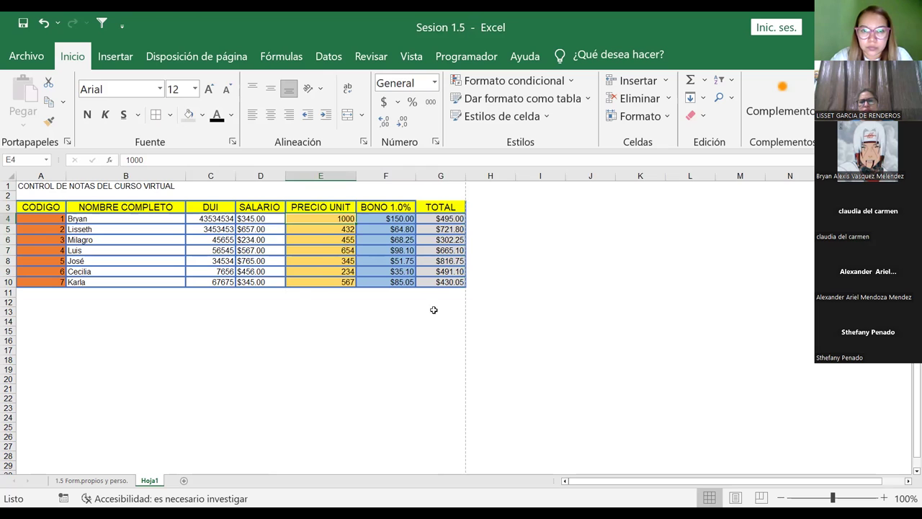
# Apply all borders (Todos los bordes) to the TOTAL header in G3.
pyautogui.click(449, 207)
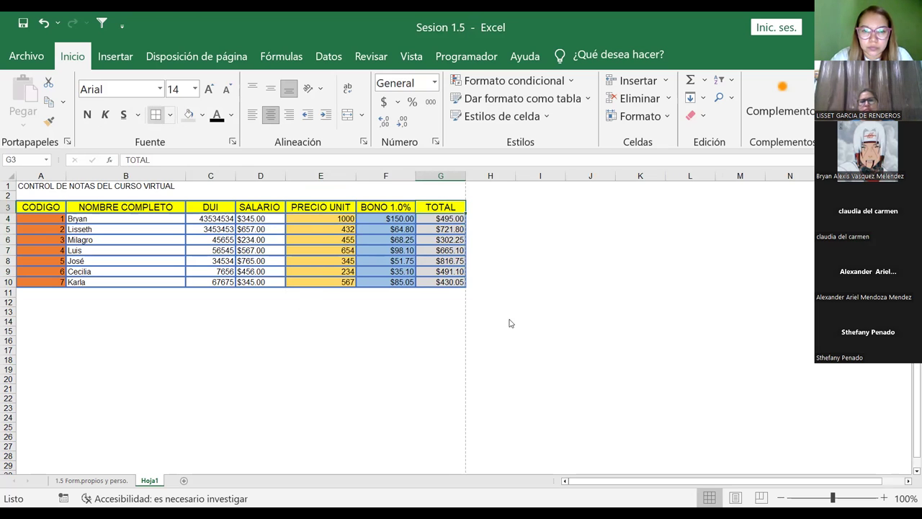
pyautogui.hotkey('ctrl', '1')
pyautogui.click(638, 364)
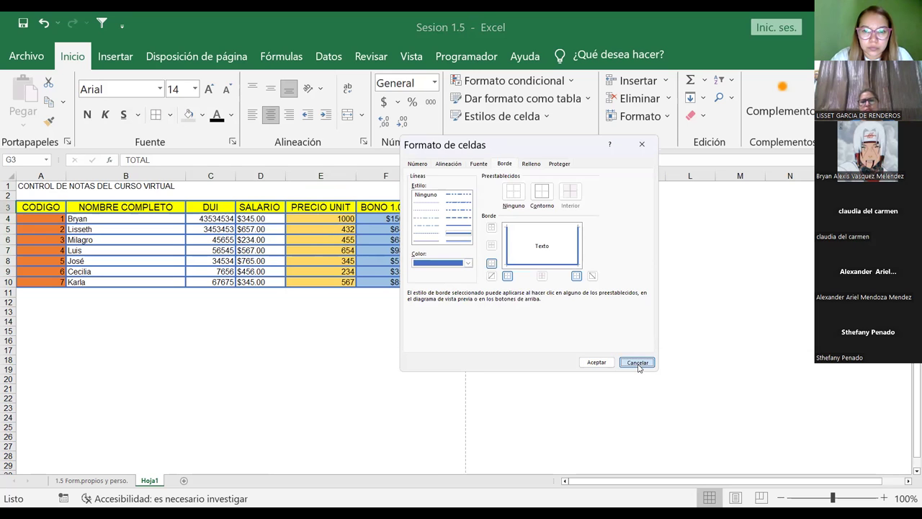
pyautogui.click(171, 116)
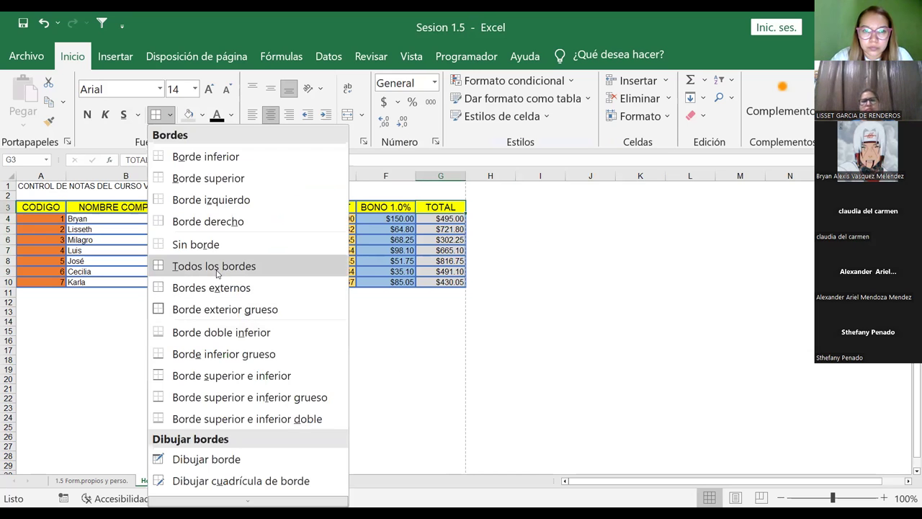
pyautogui.click(585, 281)
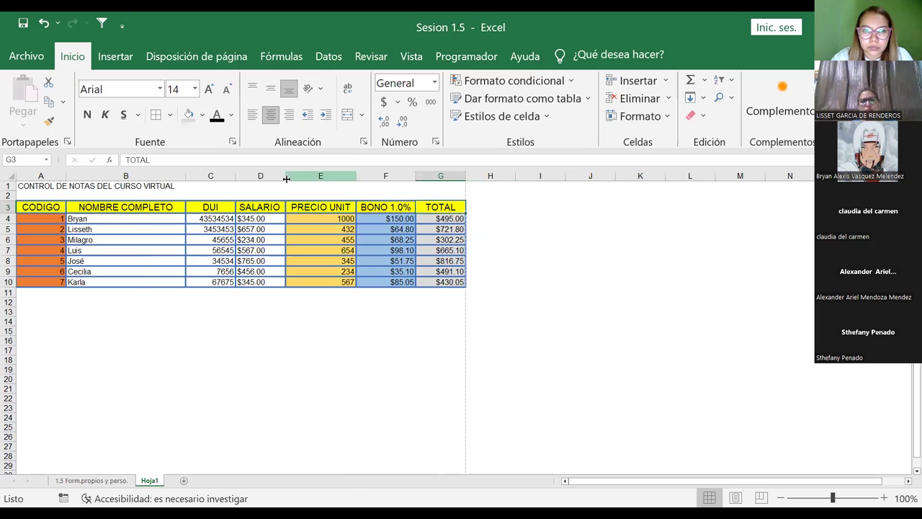
pyautogui.rightClick(445, 211)
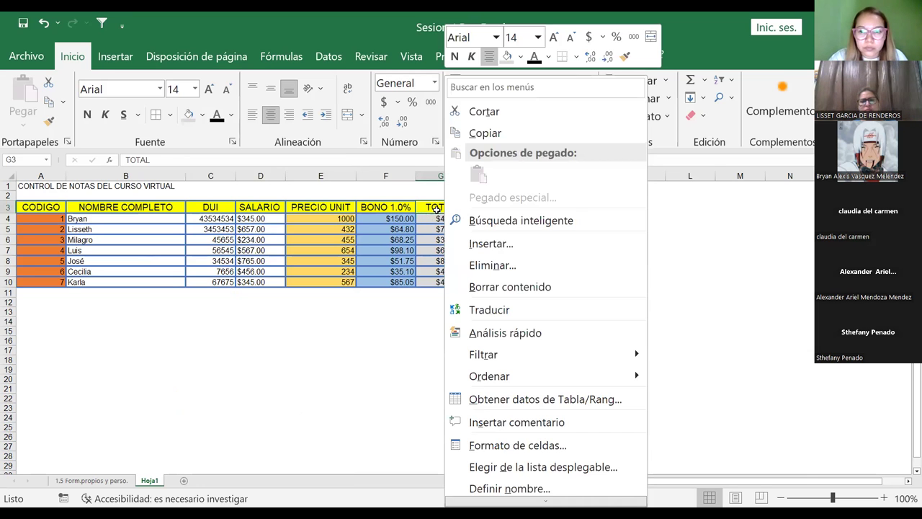
pyautogui.press('Escape')
# Copy G10's formatting onto G3 with Copiar formato and centre the TOTAL header.
pyautogui.click(441, 282)
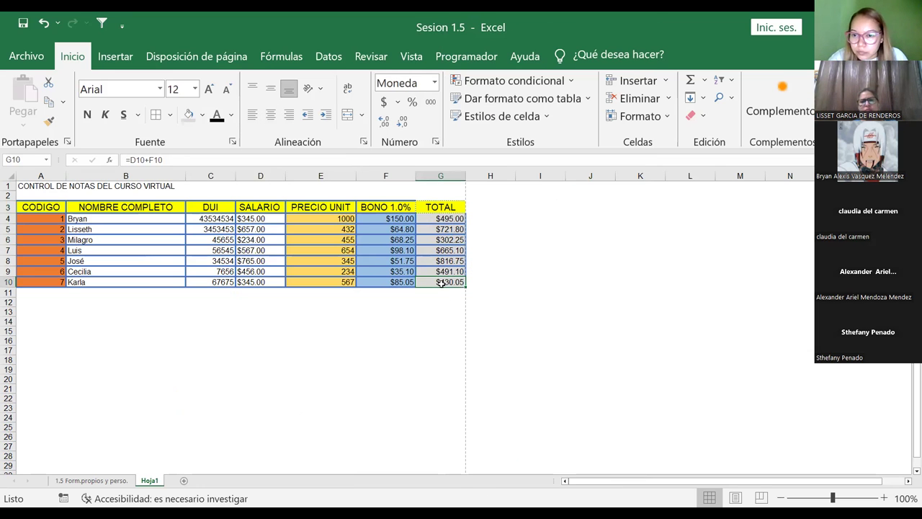
pyautogui.click(48, 121)
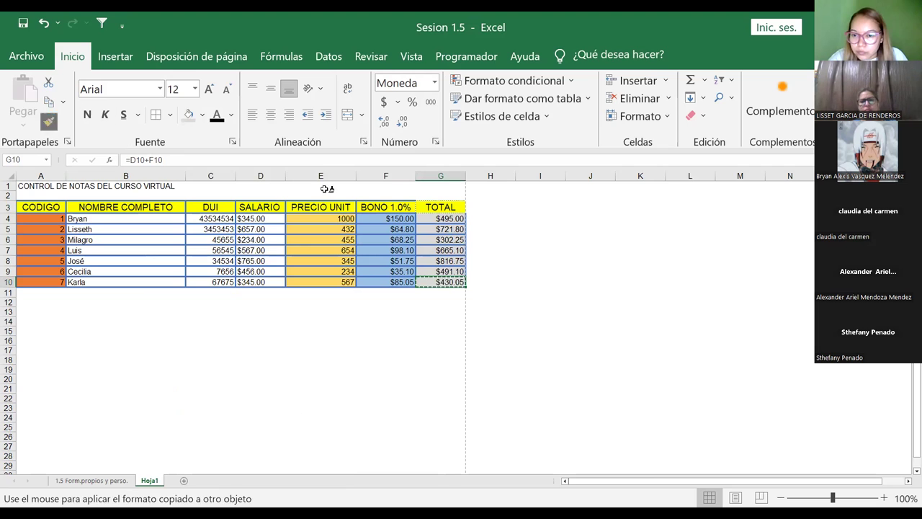
pyautogui.click(435, 207)
pyautogui.click(271, 115)
pyautogui.click(590, 250)
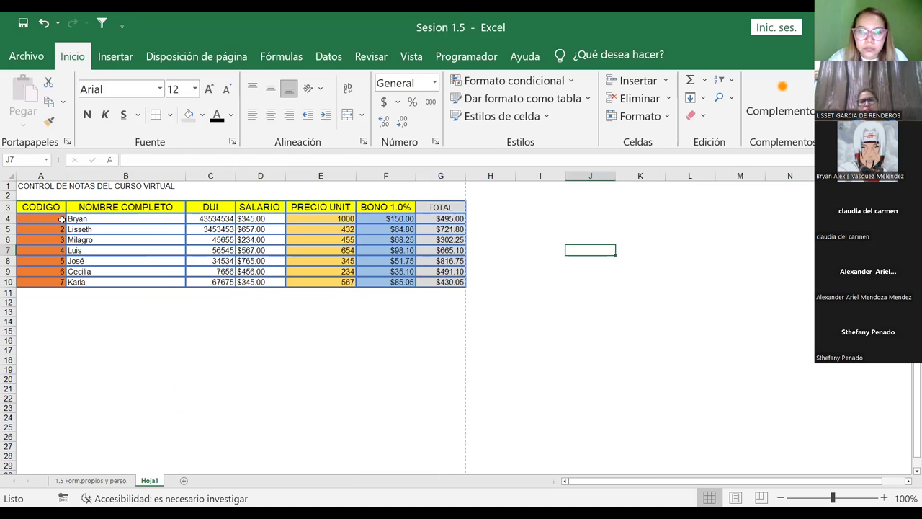
# Centre the names in B4:B10 vertically and horizontally, then select the PRECIO UNIT values E4:E10.
pyautogui.moveTo(72, 219); pyautogui.dragTo(137, 281)
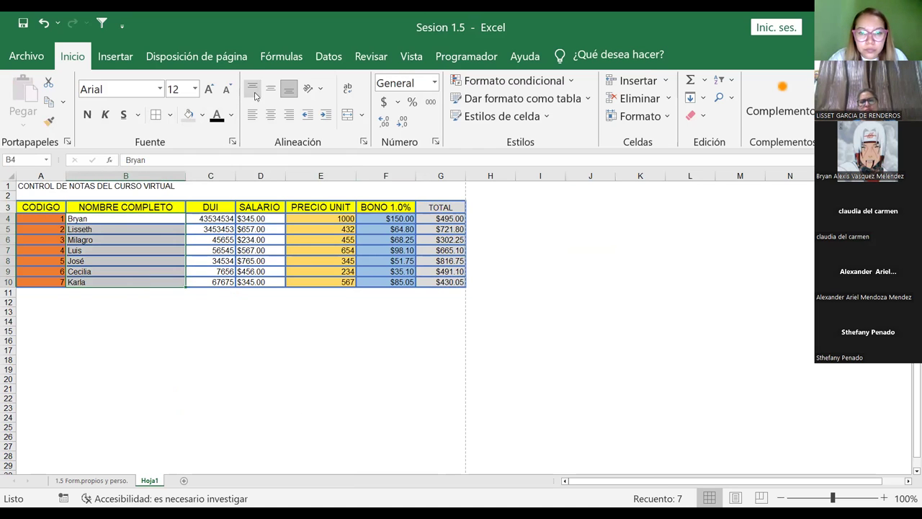
pyautogui.click(271, 90)
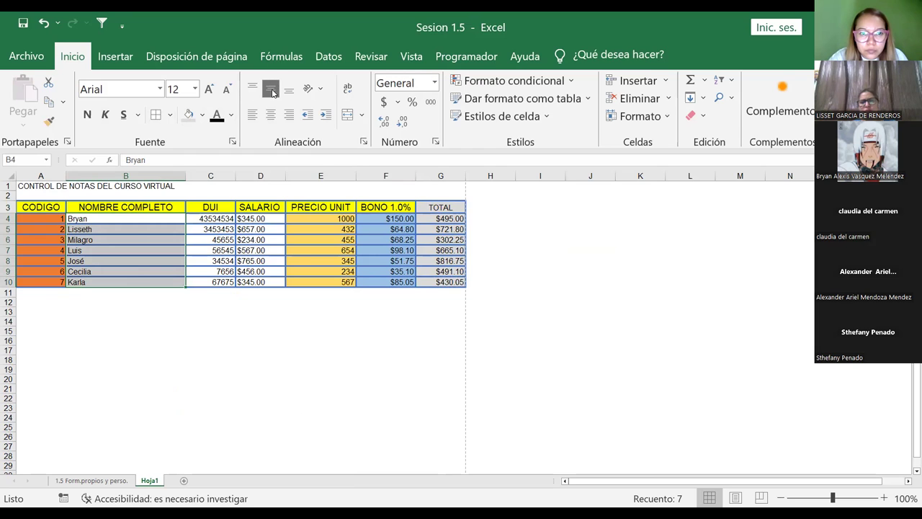
pyautogui.click(271, 115)
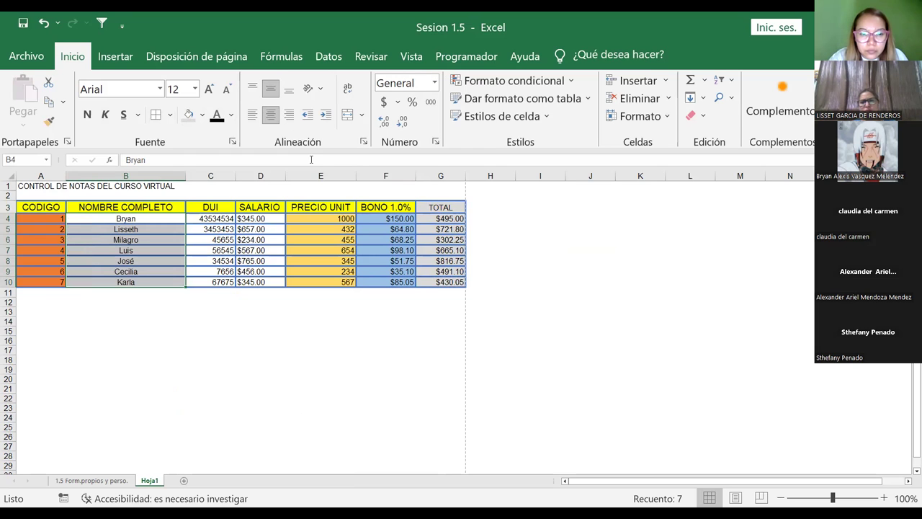
pyautogui.click(253, 115)
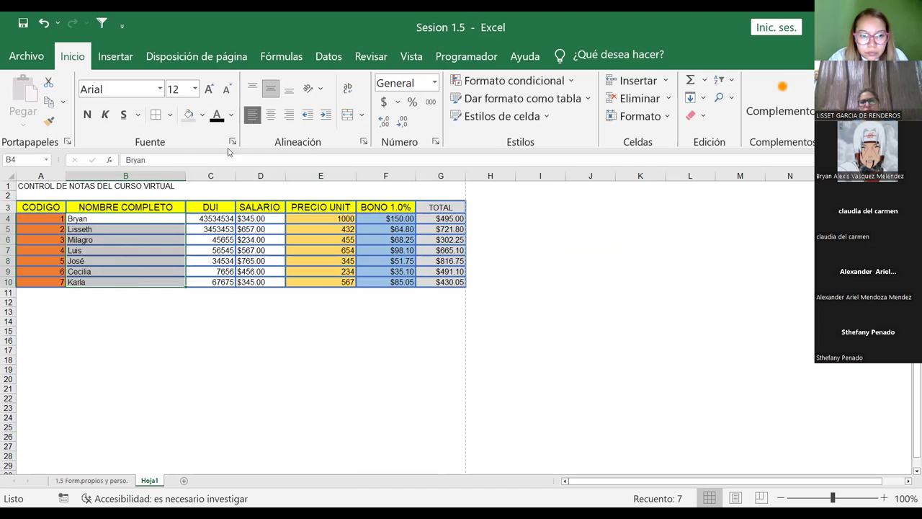
pyautogui.click(288, 116)
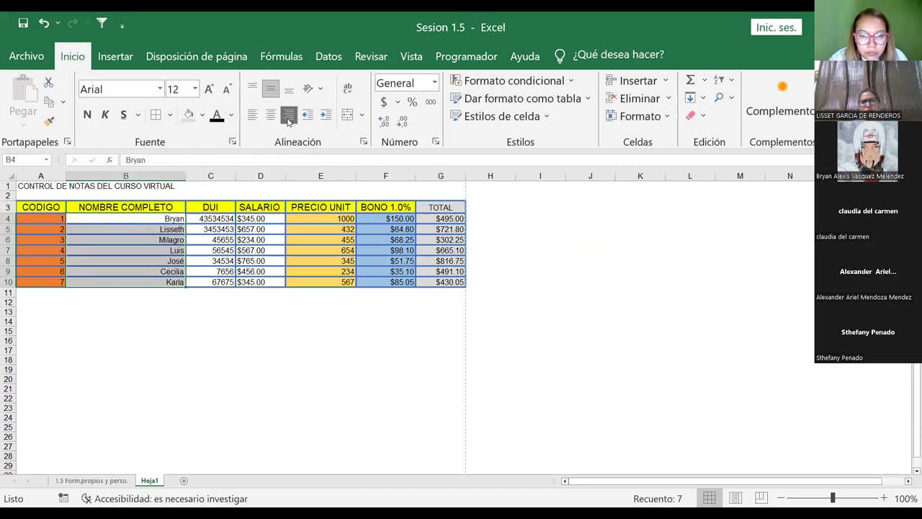
pyautogui.click(271, 118)
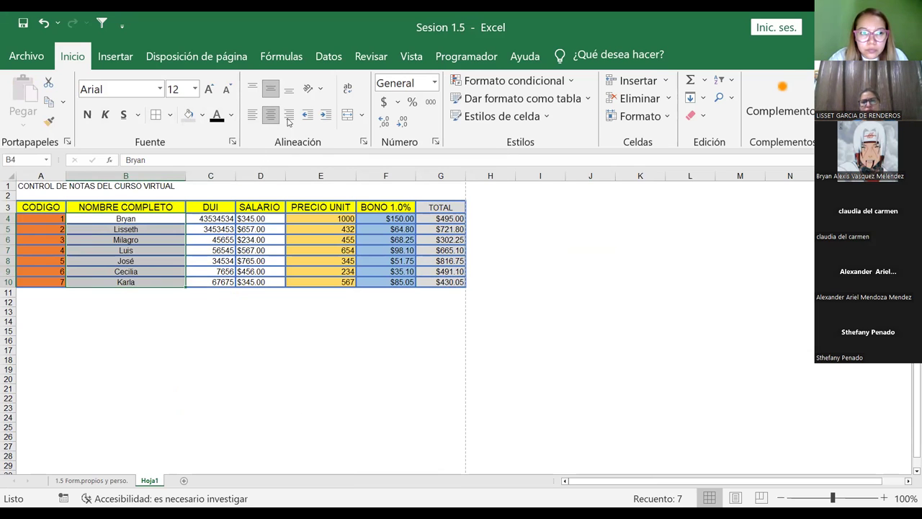
pyautogui.click(171, 358)
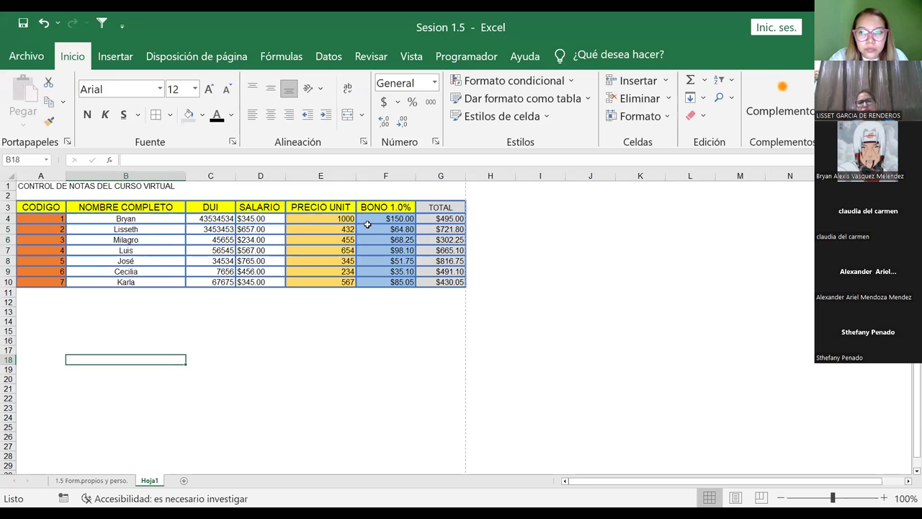
pyautogui.moveTo(317, 221); pyautogui.dragTo(322, 284)
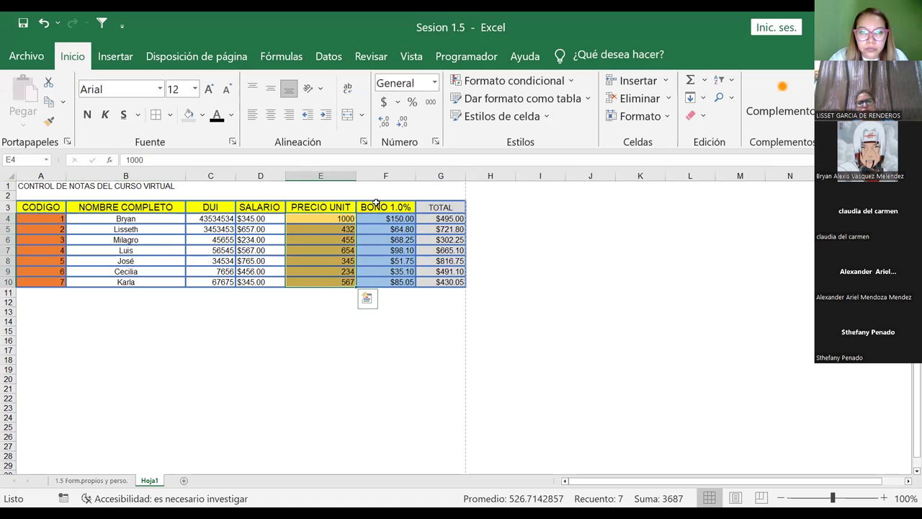
# Rename the E3 header to VENTAS and apply the Moneda currency format to it.
pyautogui.click(310, 208)
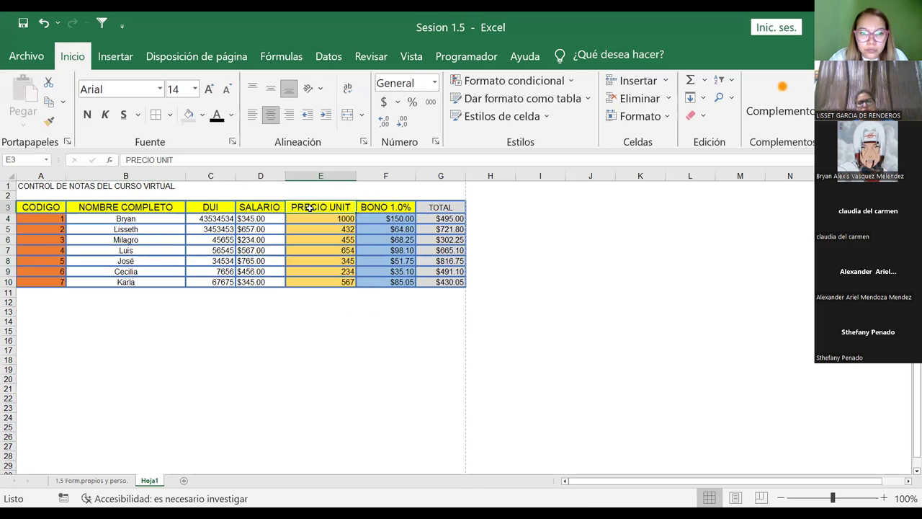
pyautogui.write('VENTAS')
pyautogui.press('Return')
pyautogui.click(310, 208)
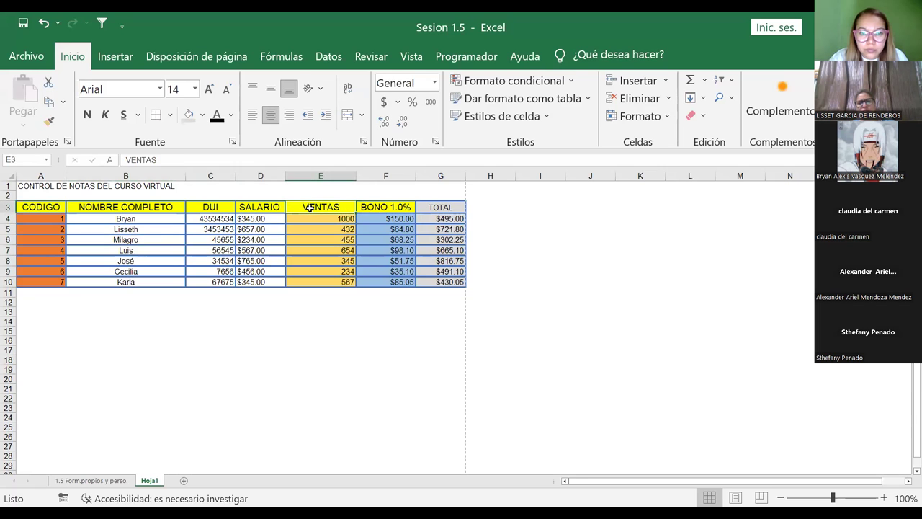
pyautogui.rightClick(310, 207)
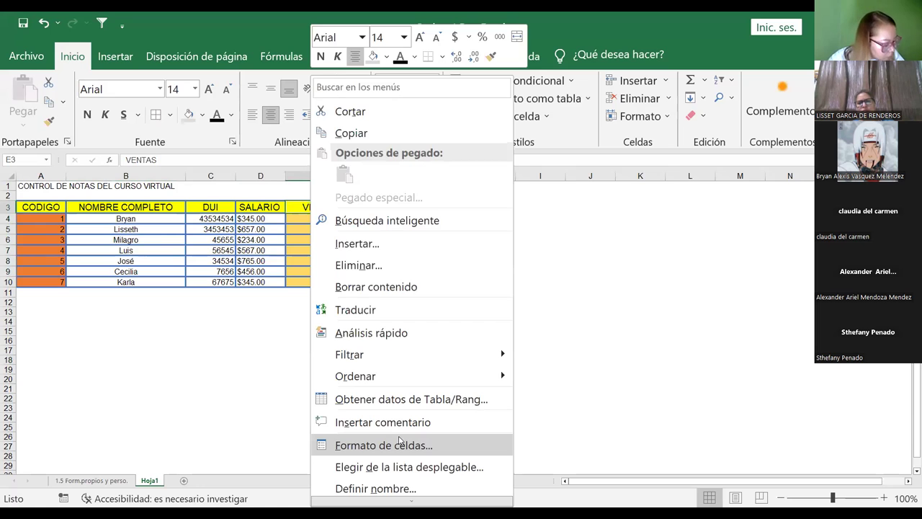
pyautogui.click(398, 441)
pyautogui.click(285, 296)
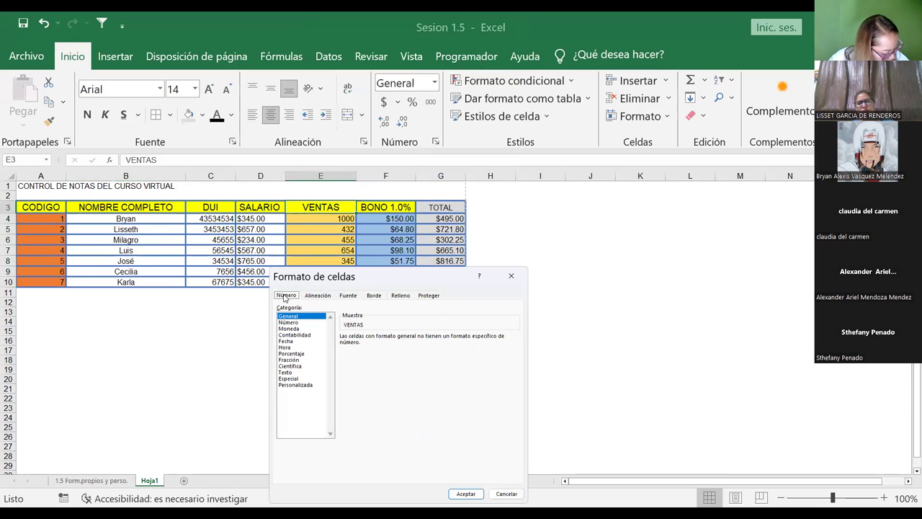
pyautogui.click(288, 328)
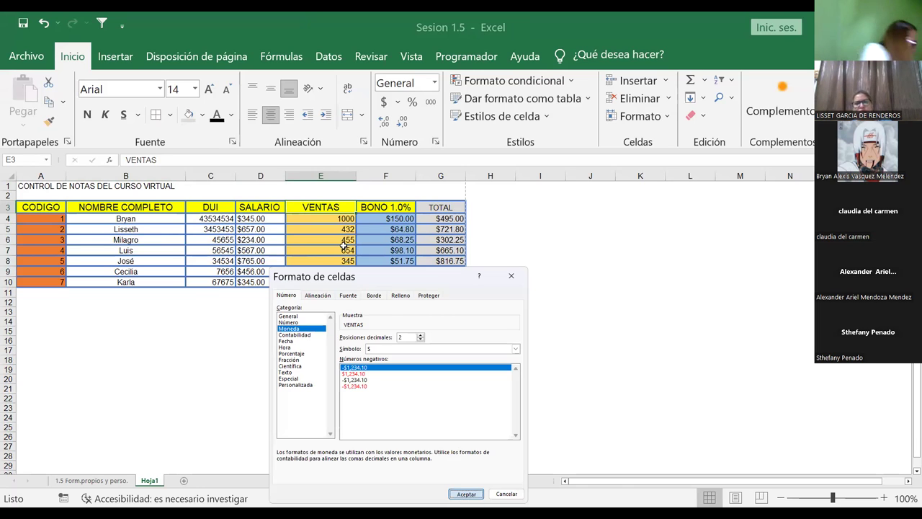
pyautogui.click(466, 494)
# Paint the currency format from D4:D6 onto the sales values E4:E10 and center them.
pyautogui.moveTo(338, 219); pyautogui.dragTo(339, 282)
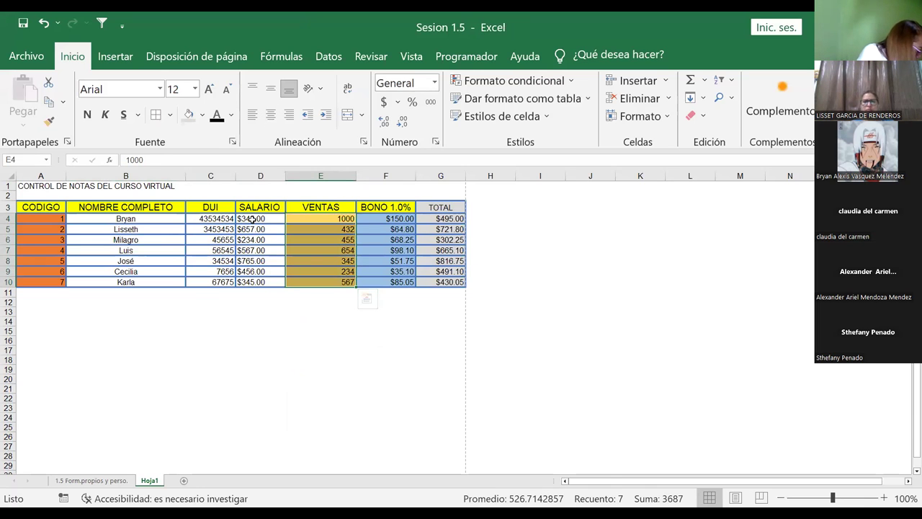
pyautogui.moveTo(252, 218); pyautogui.dragTo(252, 239)
pyautogui.click(48, 121)
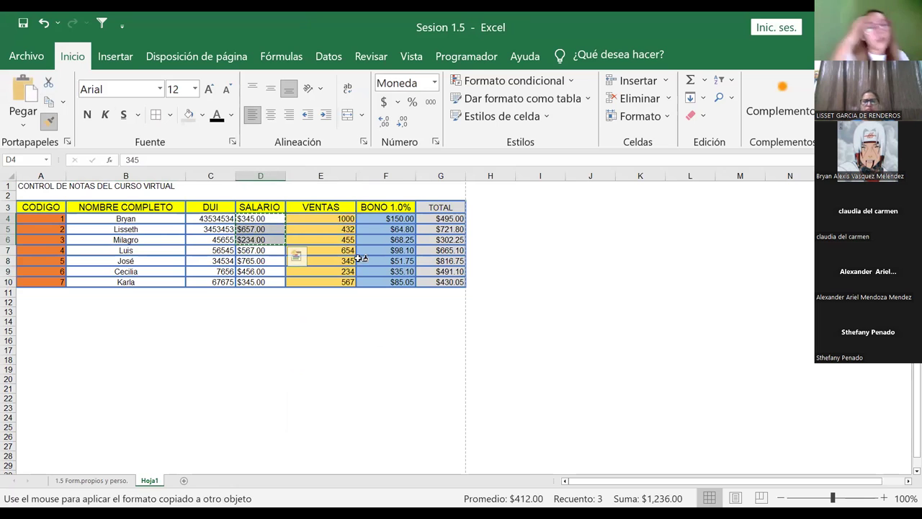
pyautogui.moveTo(321, 218); pyautogui.dragTo(323, 282)
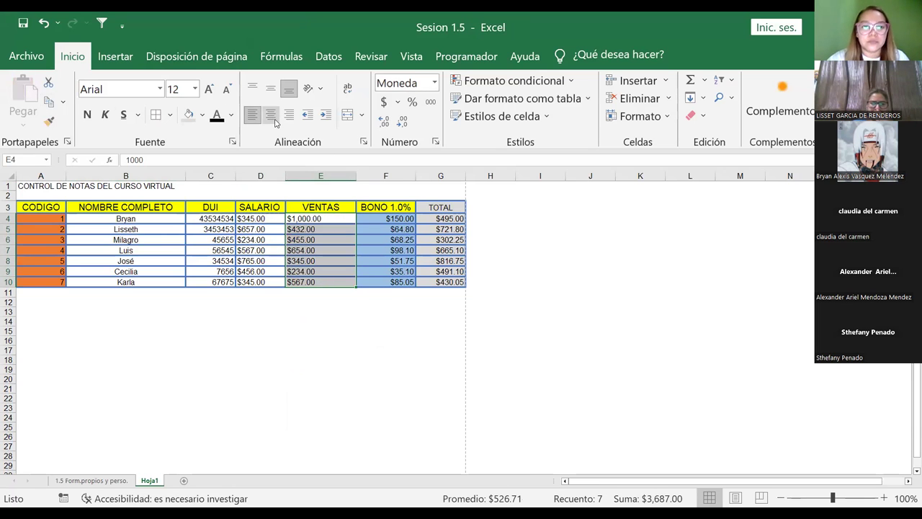
pyautogui.click(270, 115)
pyautogui.click(638, 272)
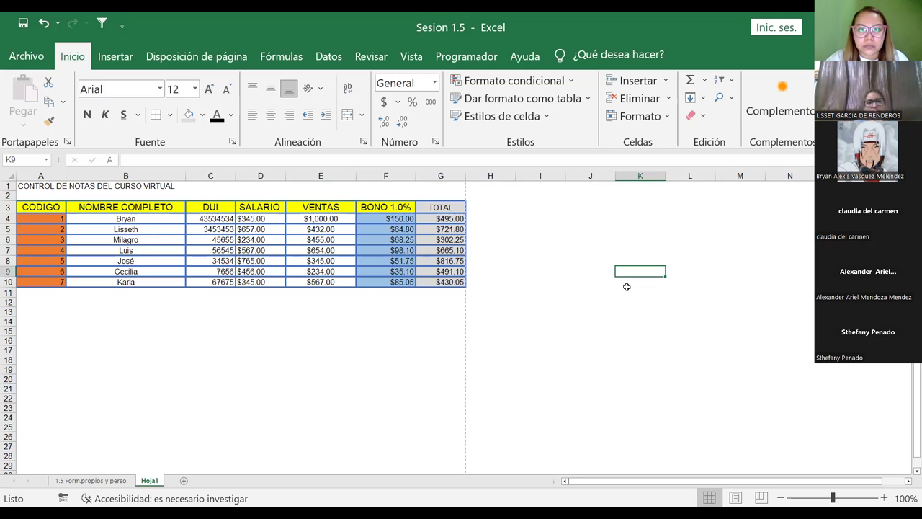
# Enter '1- Mencione cuales atributos aplicamos a nuestra tabla' in B13, correcting typos along the way.
pyautogui.click(70, 311)
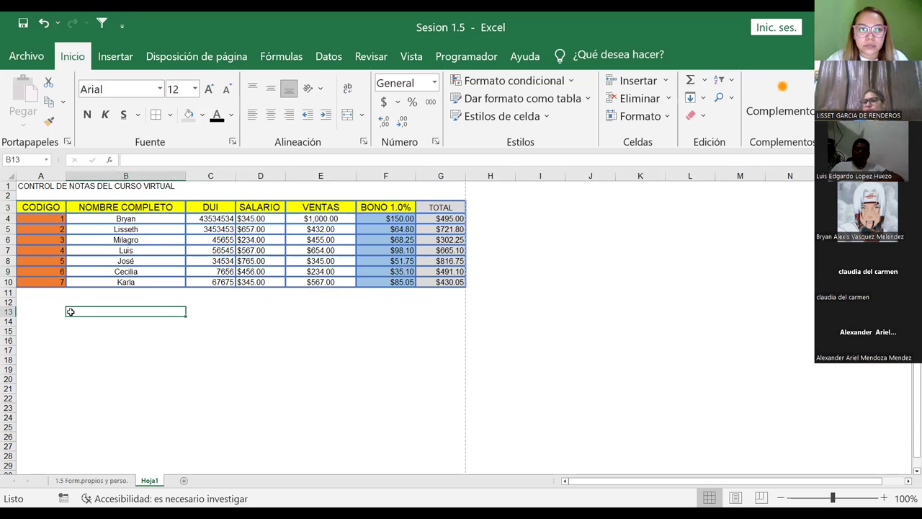
pyautogui.write('1-')
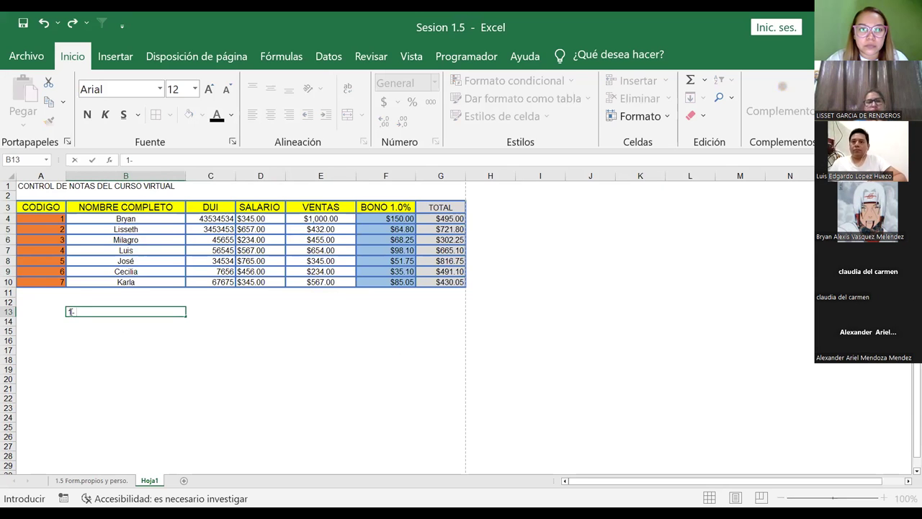
pyautogui.write(' mENCIONE ces atr')
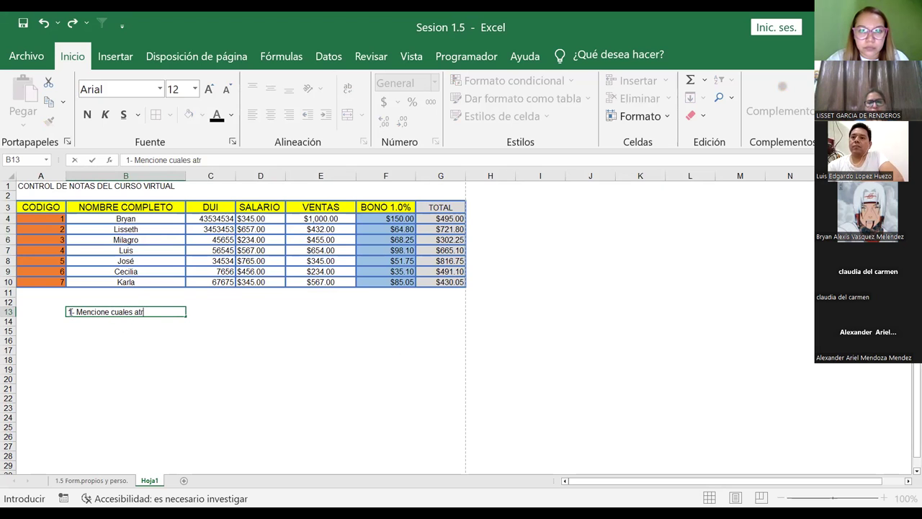
pyautogui.write('ib')
pyautogui.write('os agre')
pyautogui.press('BackSpace')
pyautogui.press('BackSpace')
pyautogui.press('BackSpace')
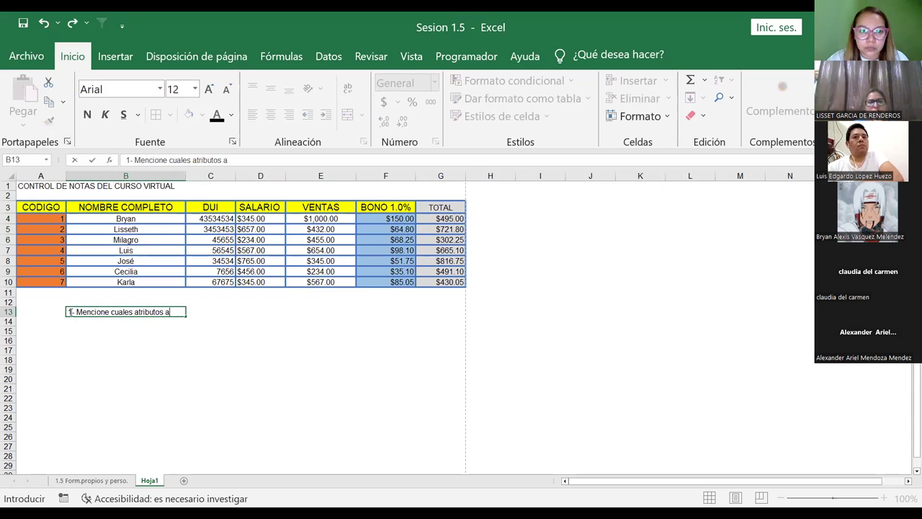
pyautogui.write('cacion')
pyautogui.press('BackSpace')
pyautogui.press('BackSpace')
pyautogui.press('BackSpace')
pyautogui.press('BackSpace')
pyautogui.write('amos a nuestra tabla')
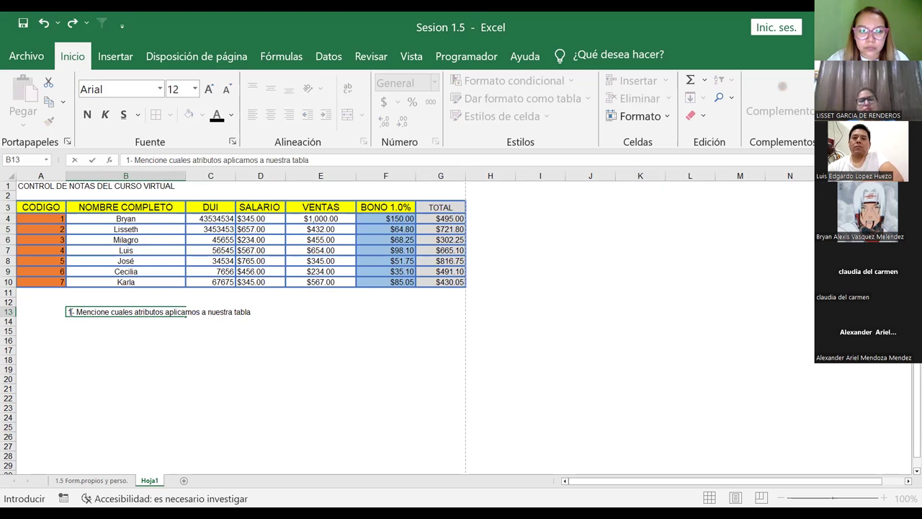
pyautogui.press('Return')
pyautogui.press('Down')
pyautogui.press('Left')
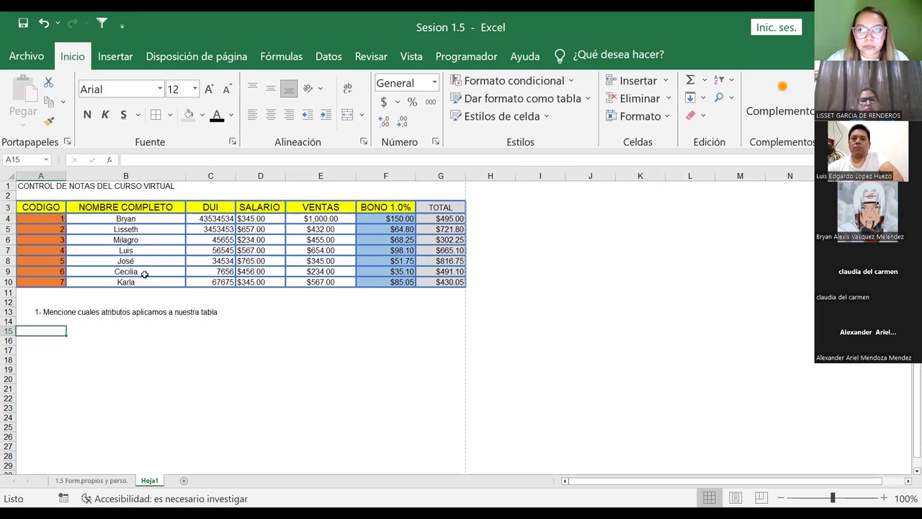
# Merge and center the title across A1:G1 and enlarge its font to 14 pt.
pyautogui.moveTo(28, 186); pyautogui.dragTo(440, 176)
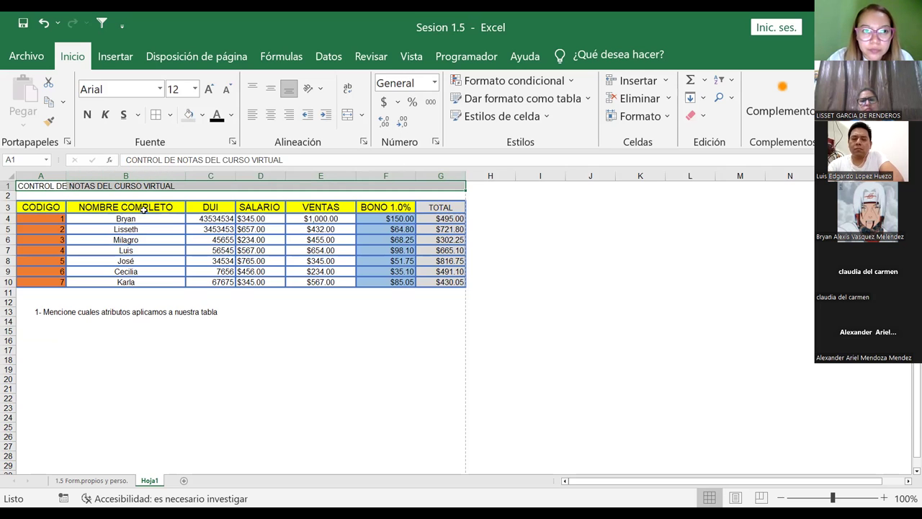
pyautogui.click(363, 116)
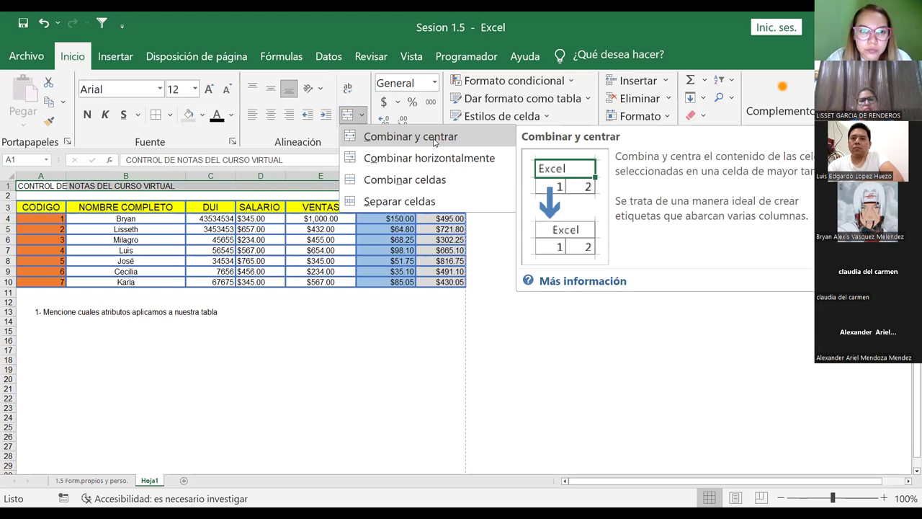
pyautogui.click(435, 141)
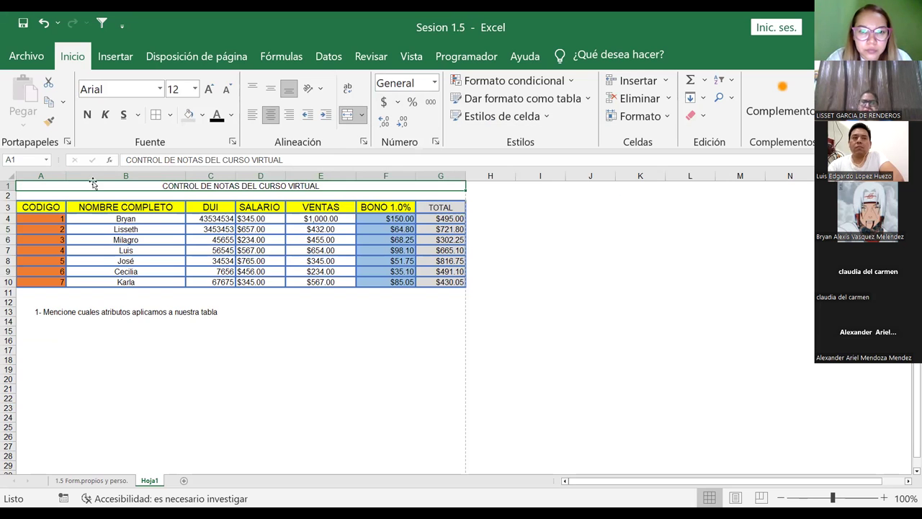
pyautogui.click(210, 90)
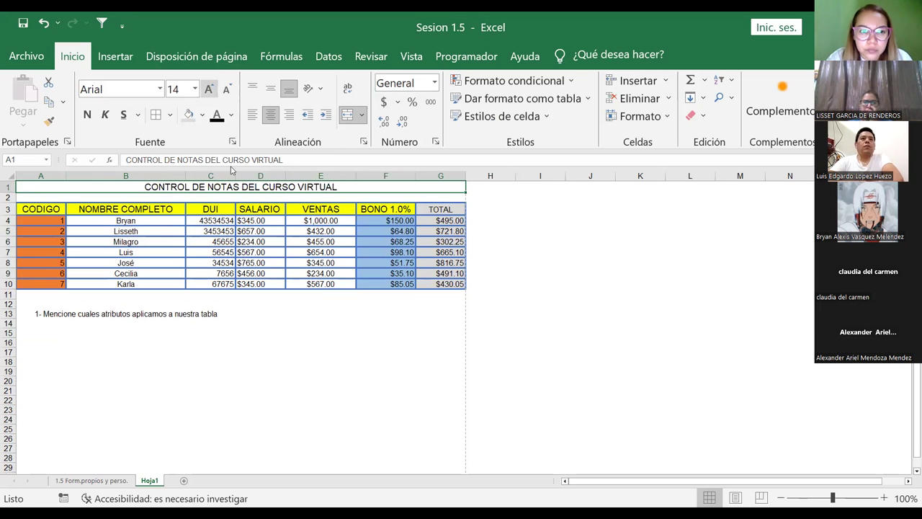
pyautogui.click(260, 361)
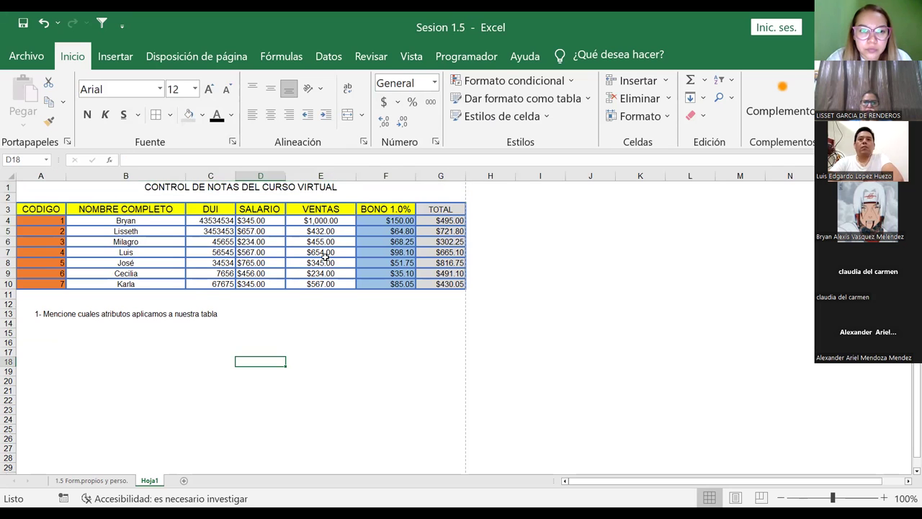
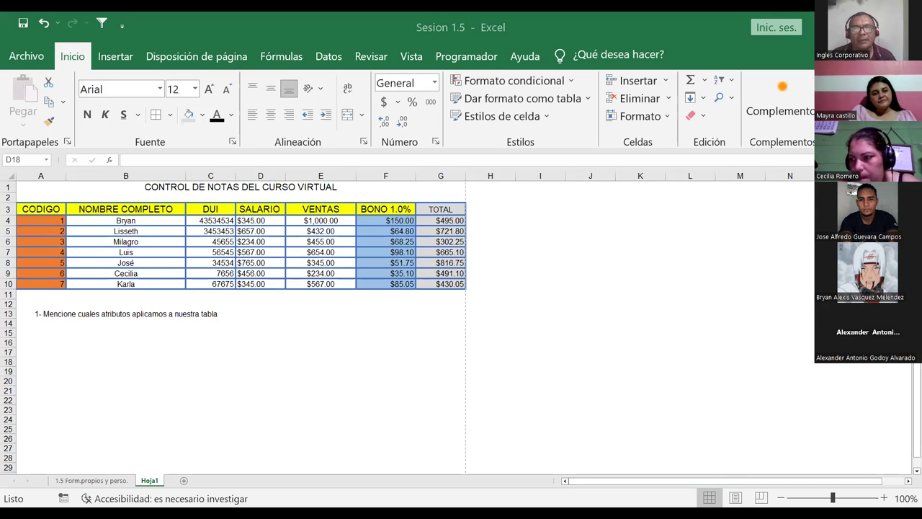
# Fill cell E13 green and raise its font size to 20.
pyautogui.scroll(-2, 362, 305)
pyautogui.scroll(-3, 370, 324)
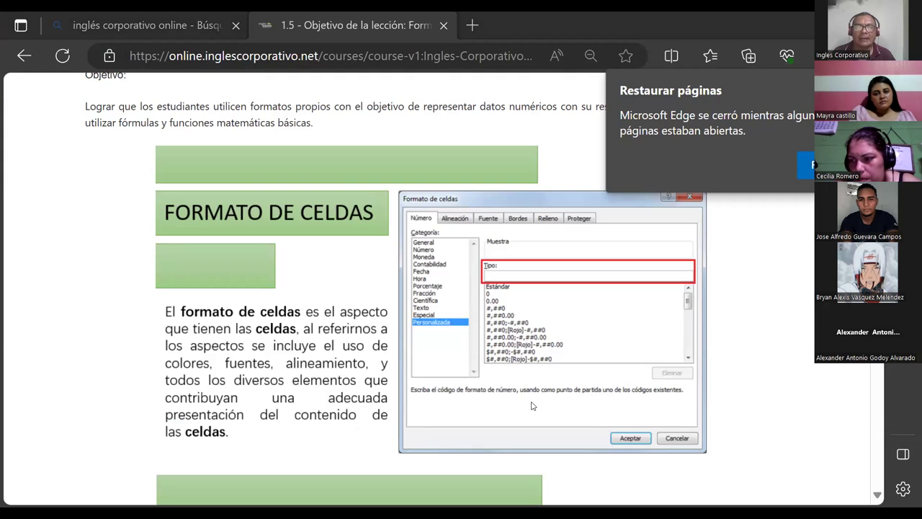
pyautogui.hotkey('alt', 'Tab')
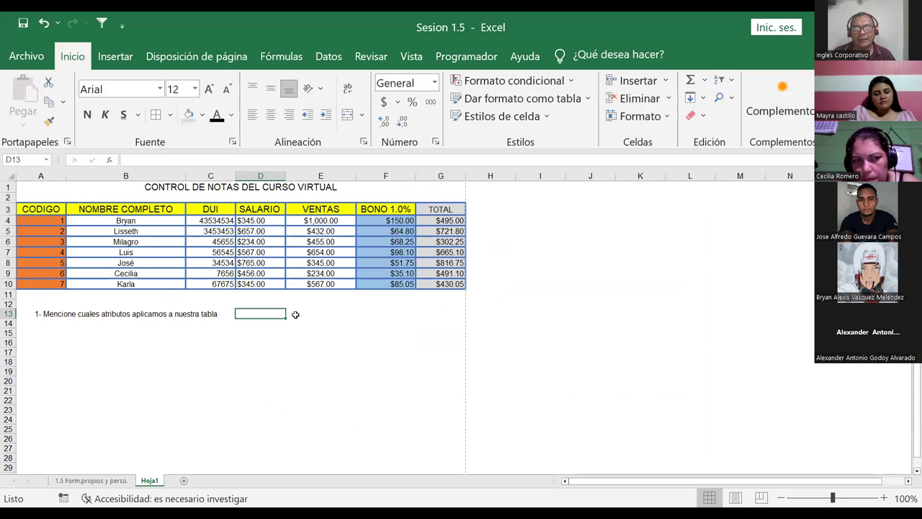
pyautogui.click(309, 318)
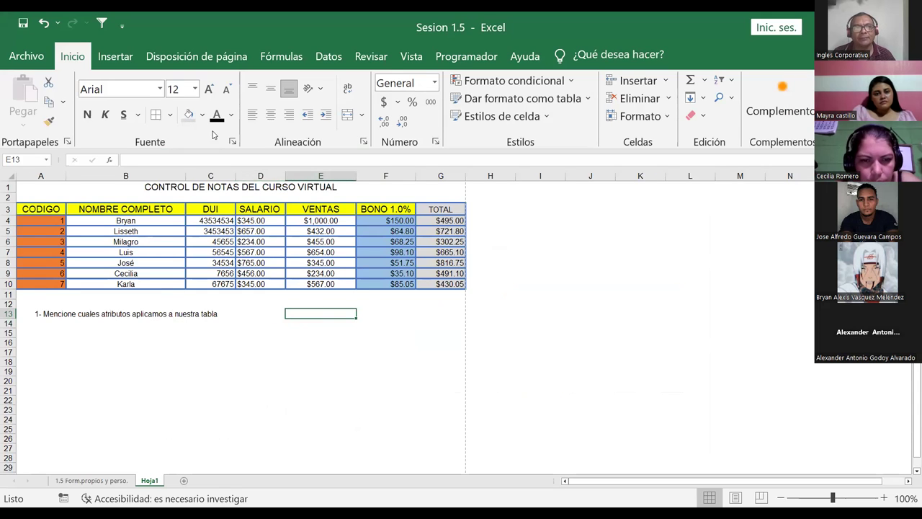
pyautogui.click(209, 89)
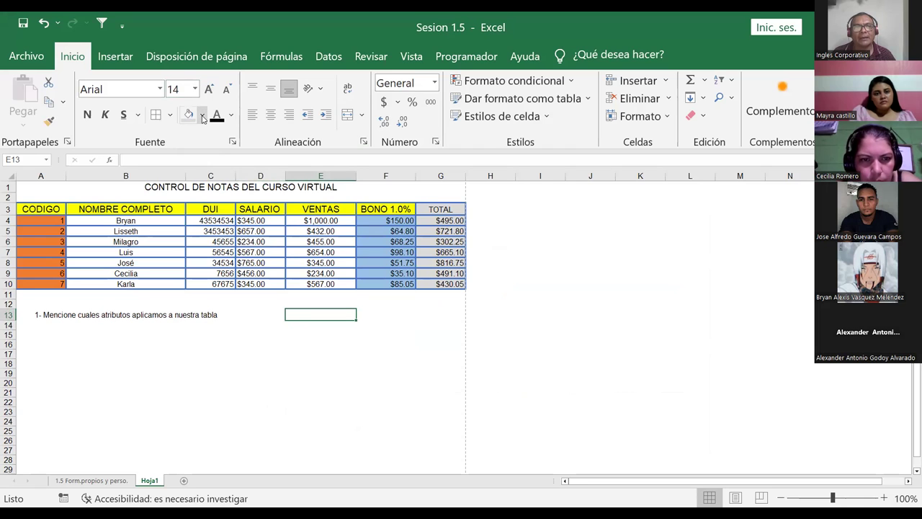
pyautogui.click(203, 115)
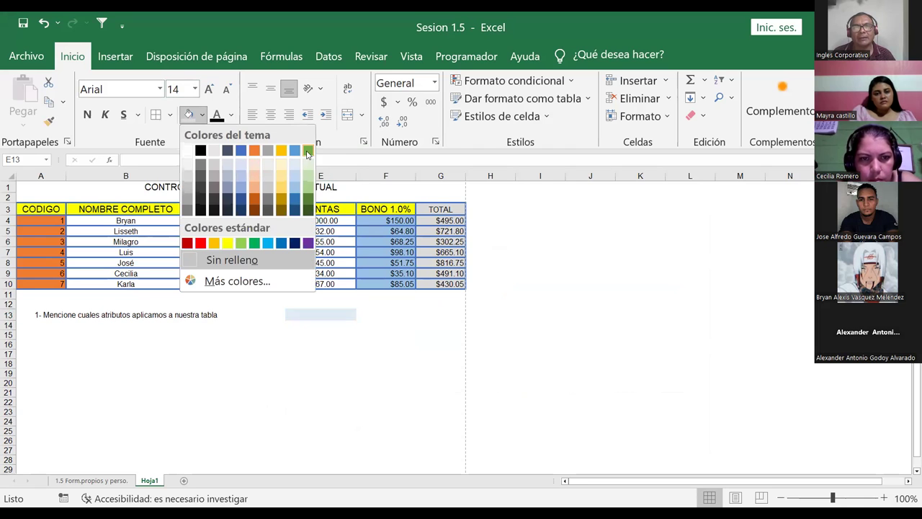
pyautogui.click(311, 152)
pyautogui.click(209, 89)
pyautogui.click(209, 89)
pyautogui.click(209, 88)
pyautogui.click(377, 360)
pyautogui.click(328, 318)
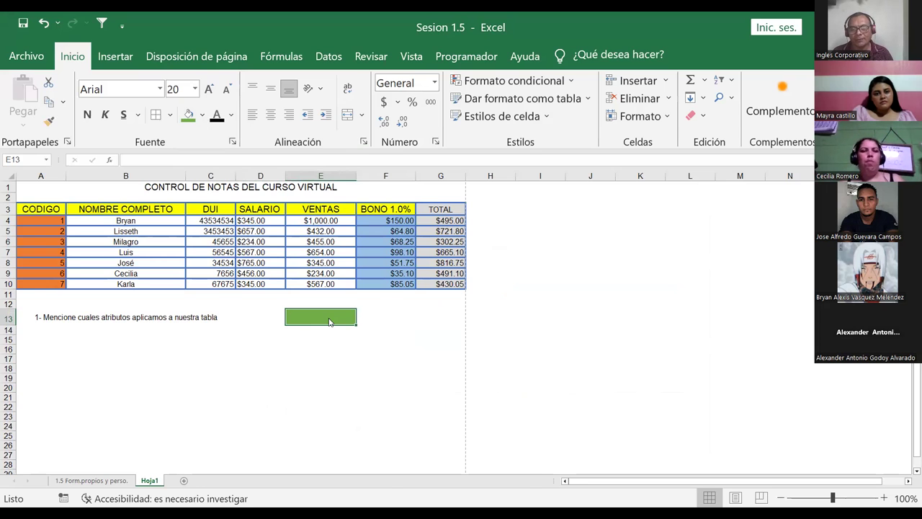
# Open Formato de celdas for E13 and pick the Número category.
pyautogui.rightClick(329, 321)
pyautogui.click(437, 431)
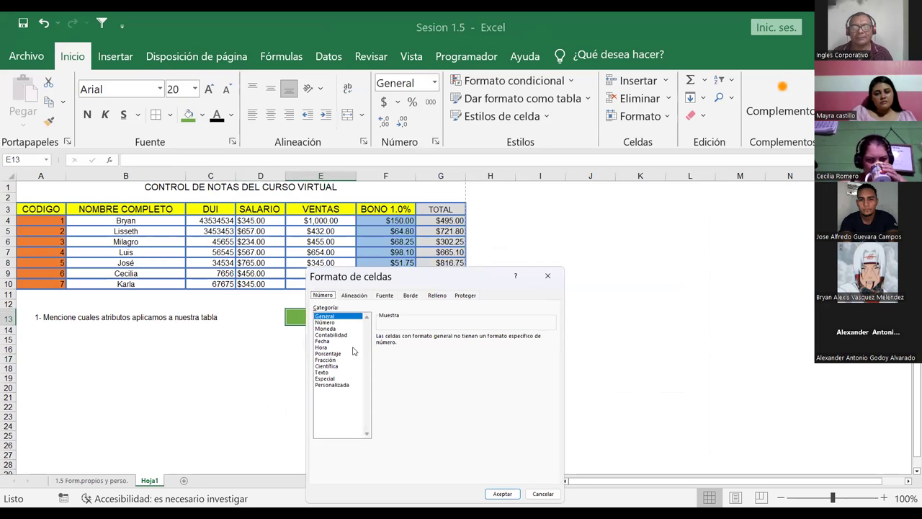
pyautogui.moveTo(354, 279); pyautogui.dragTo(351, 207)
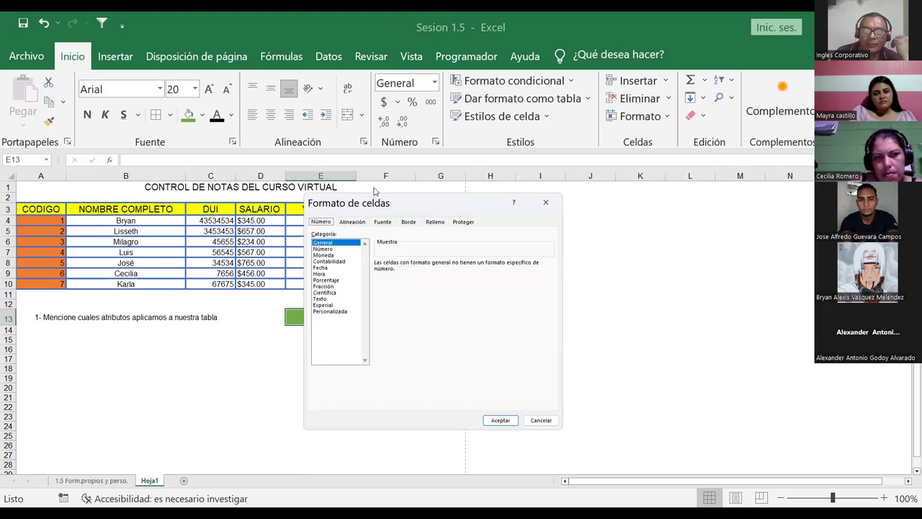
pyautogui.click(326, 249)
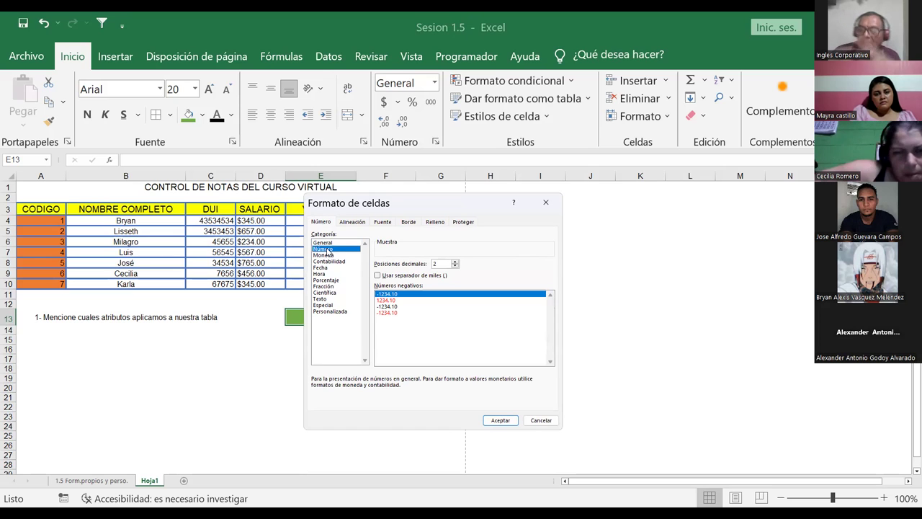
# Change the Número decimal places from 2 to 1, so samples read -1234.0.
pyautogui.click(456, 265)
pyautogui.click(455, 262)
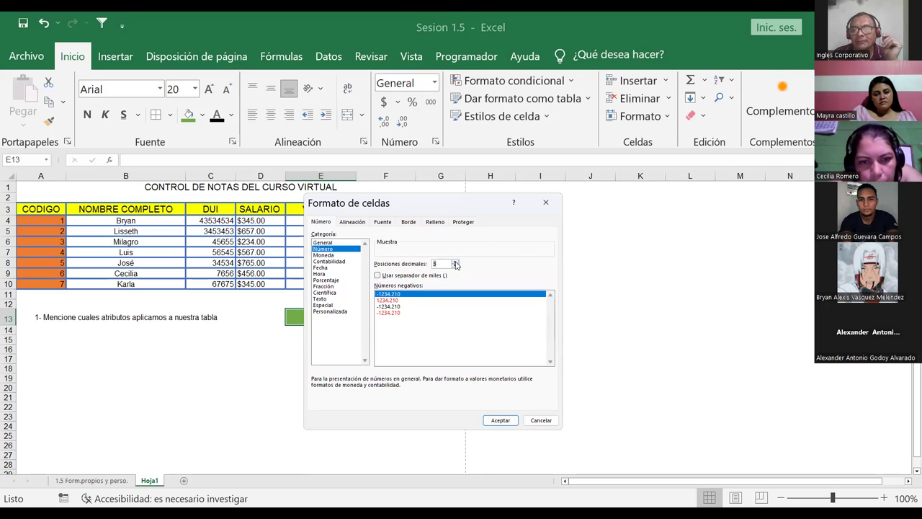
pyautogui.click(456, 266)
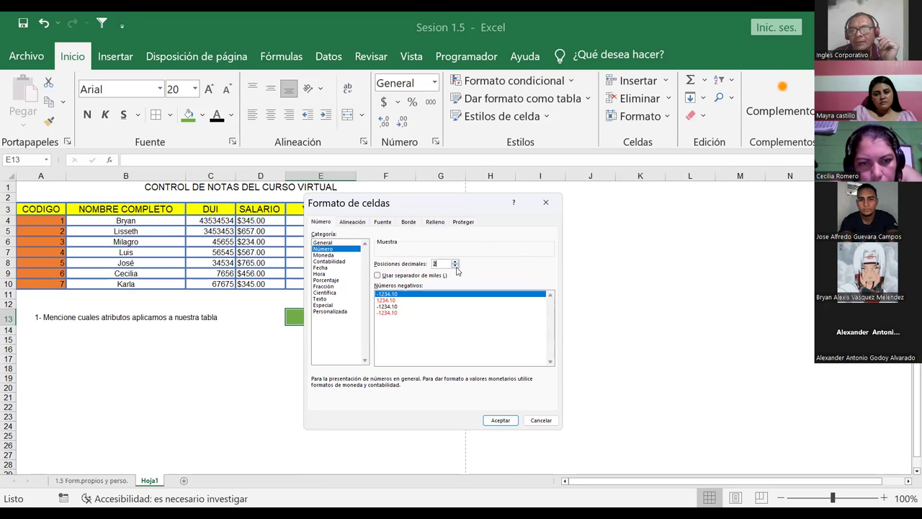
pyautogui.click(455, 266)
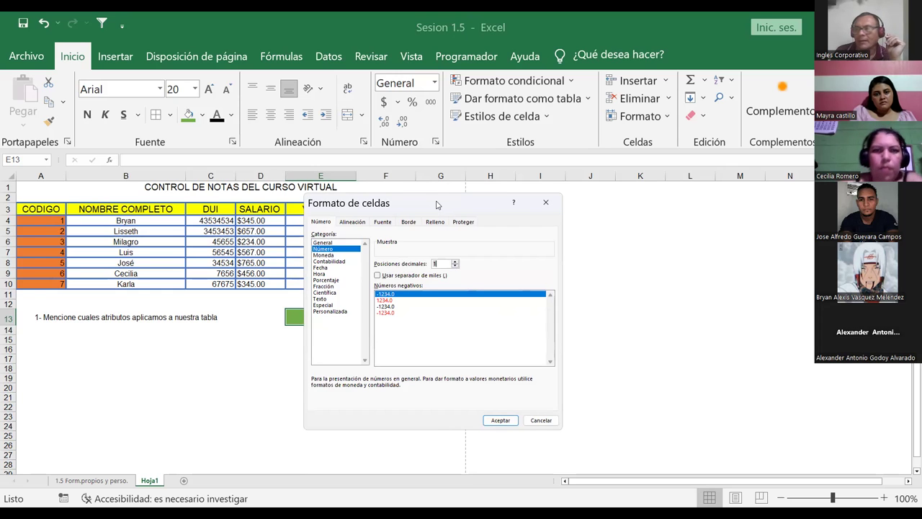
pyautogui.moveTo(442, 199); pyautogui.dragTo(367, 220)
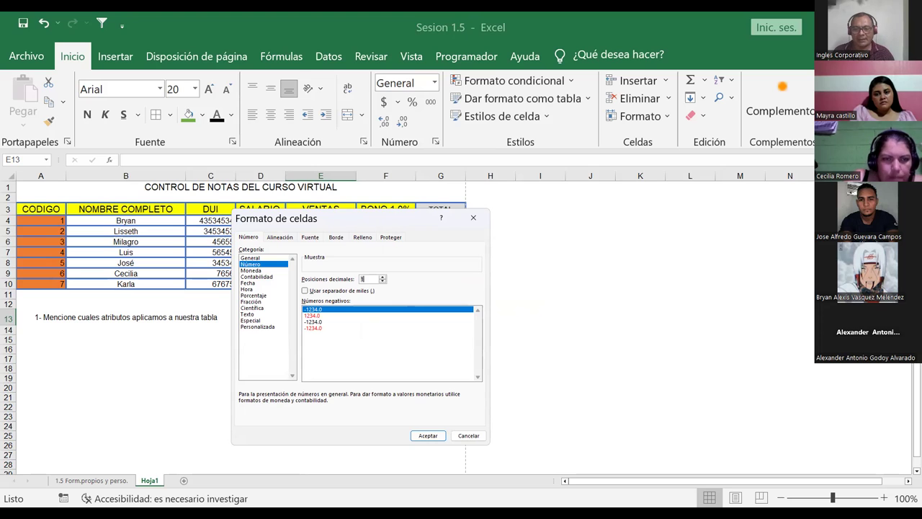
pyautogui.hotkey('alt', 'Tab')
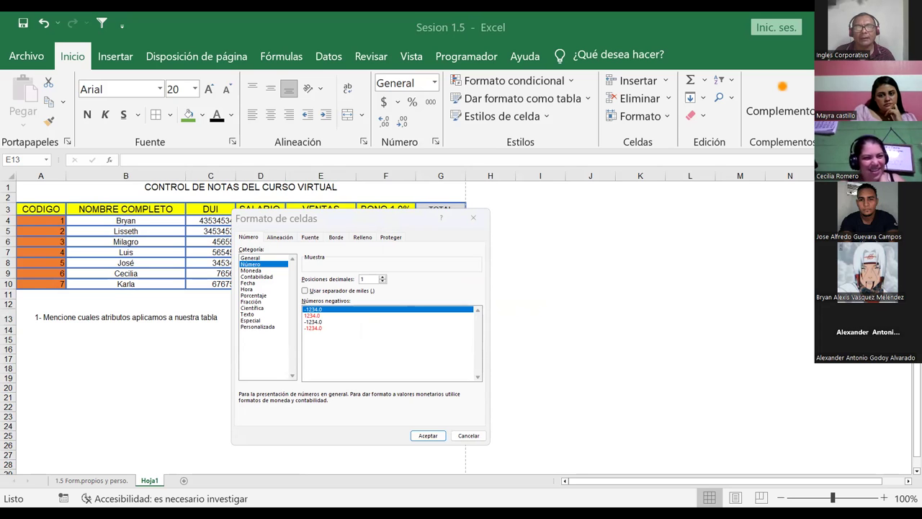
# Bring the Formato de celdas dialog back into focus.
pyautogui.click(340, 340)
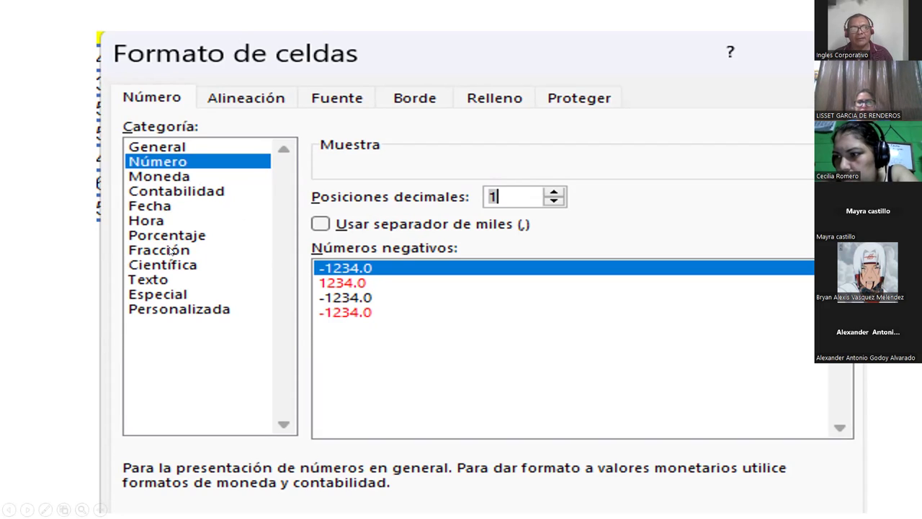
# End the PowerPoint slideshow of the formatting screenshot and restart it with F5.
pyautogui.click(169, 250)
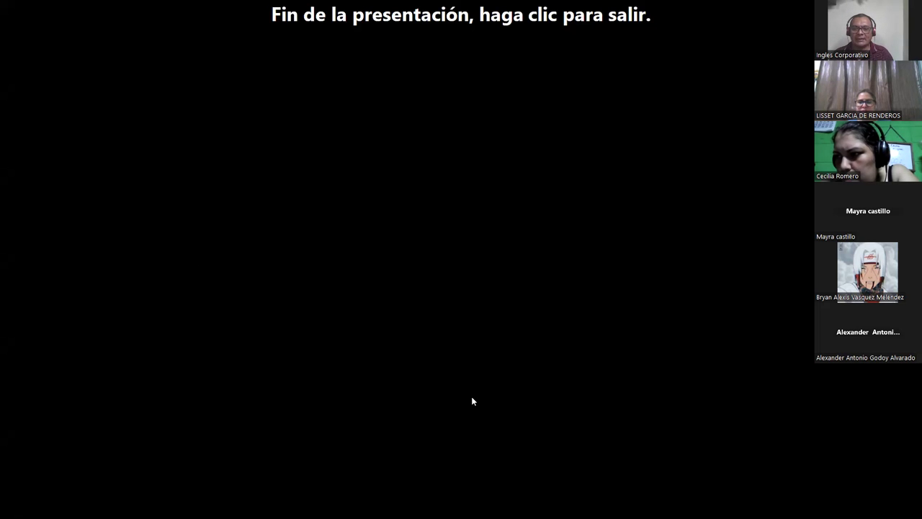
pyautogui.click(503, 211)
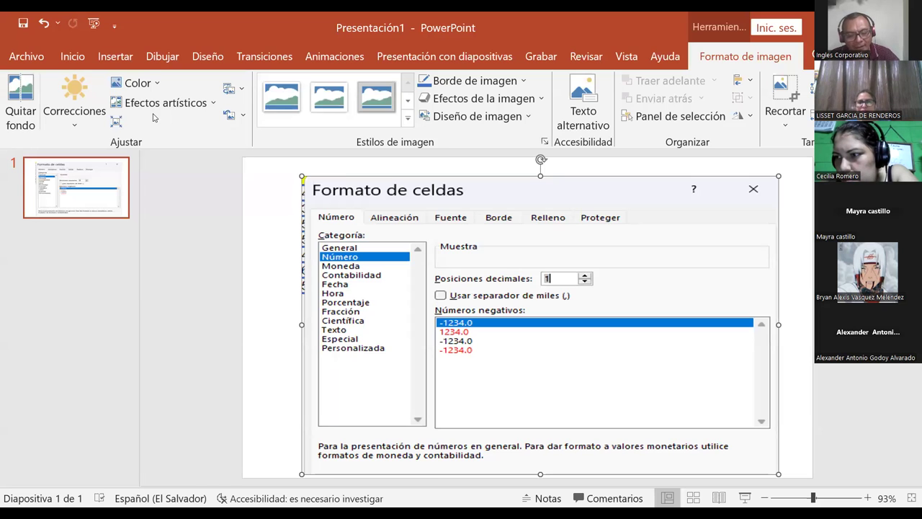
pyautogui.press('F5')
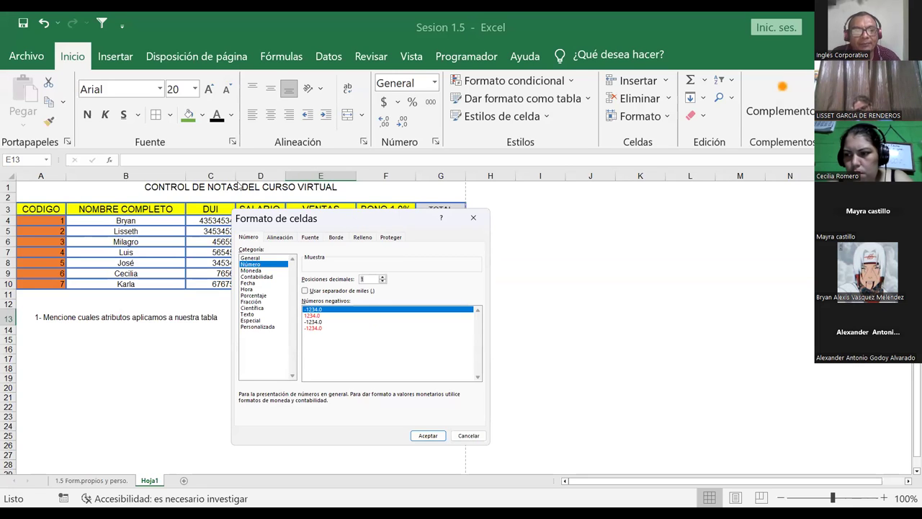
# Apply the Contabilidad format with 1 decimal and the $ symbol to E13.
pyautogui.moveTo(349, 224); pyautogui.dragTo(227, 186)
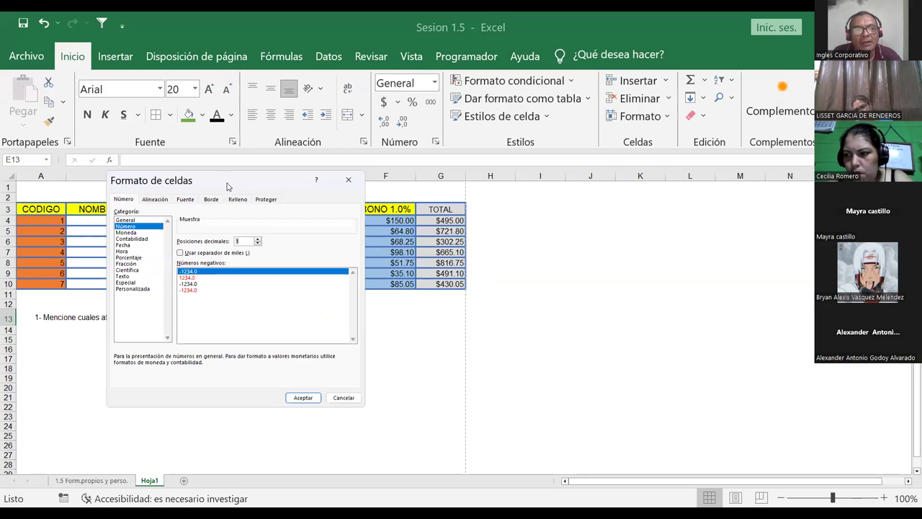
pyautogui.click(126, 232)
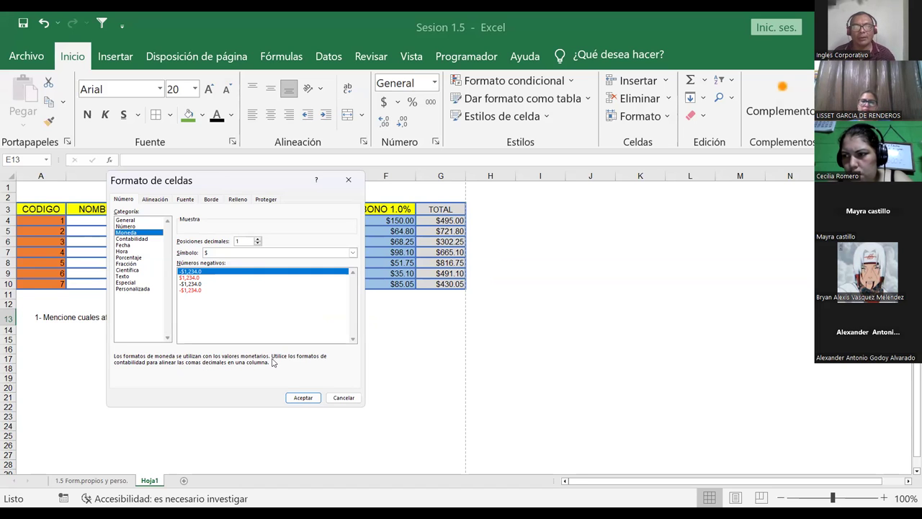
pyautogui.click(138, 240)
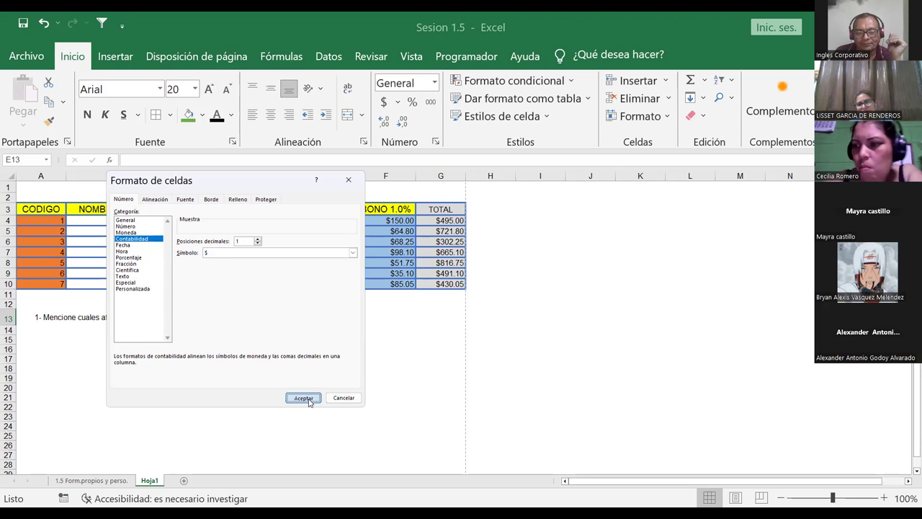
pyautogui.press('Return')
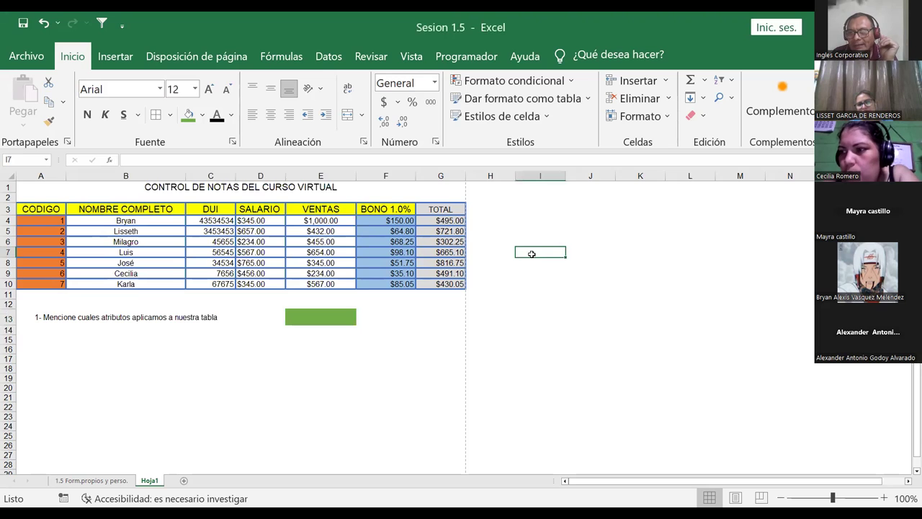
# Set column I's width to 4 and copy that narrow width to the neighbouring columns.
pyautogui.moveTo(533, 252); pyautogui.dragTo(679, 255)
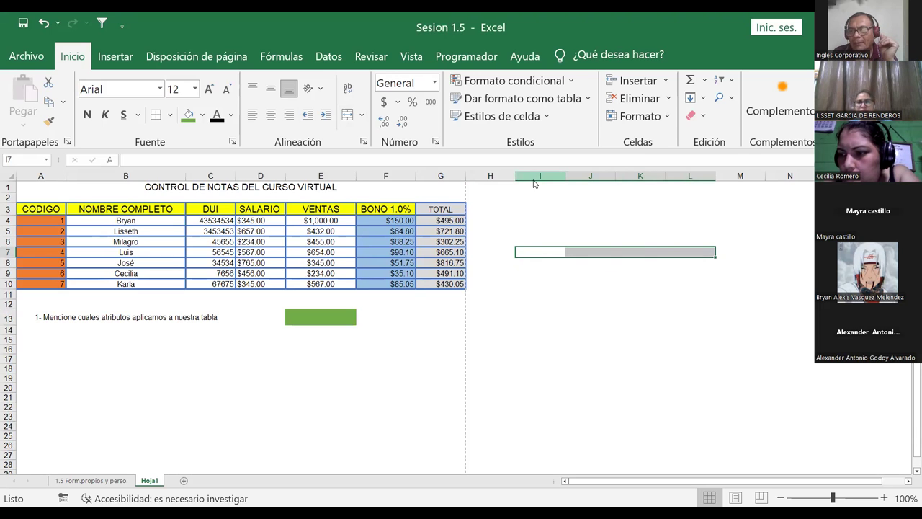
pyautogui.rightClick(533, 178)
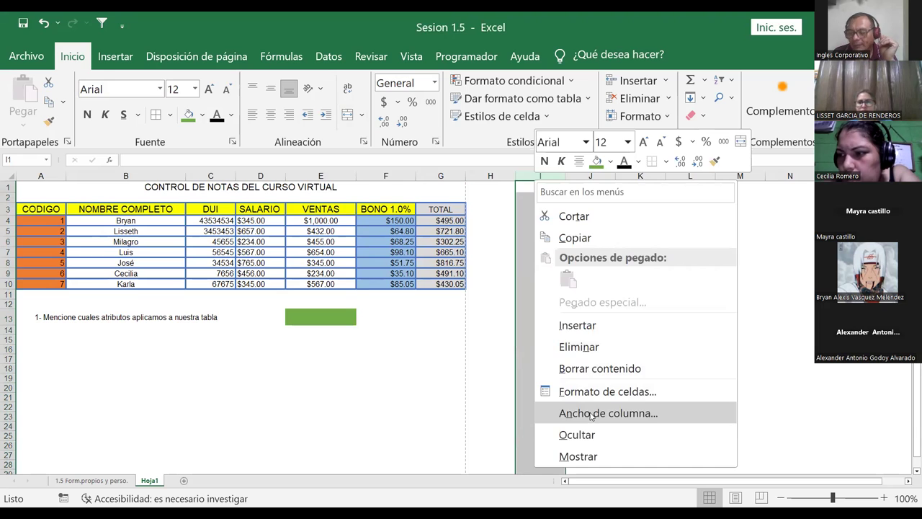
pyautogui.click(590, 413)
pyautogui.write('4')
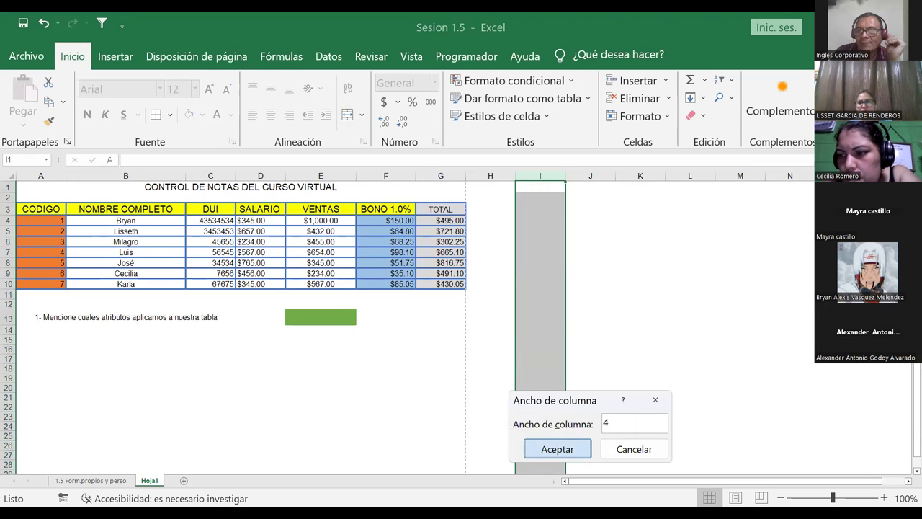
pyautogui.press('Return')
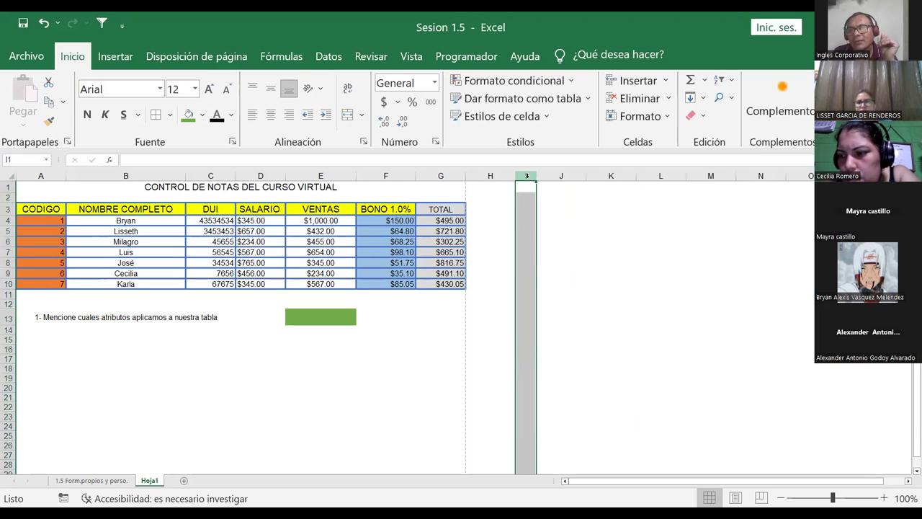
pyautogui.click(48, 121)
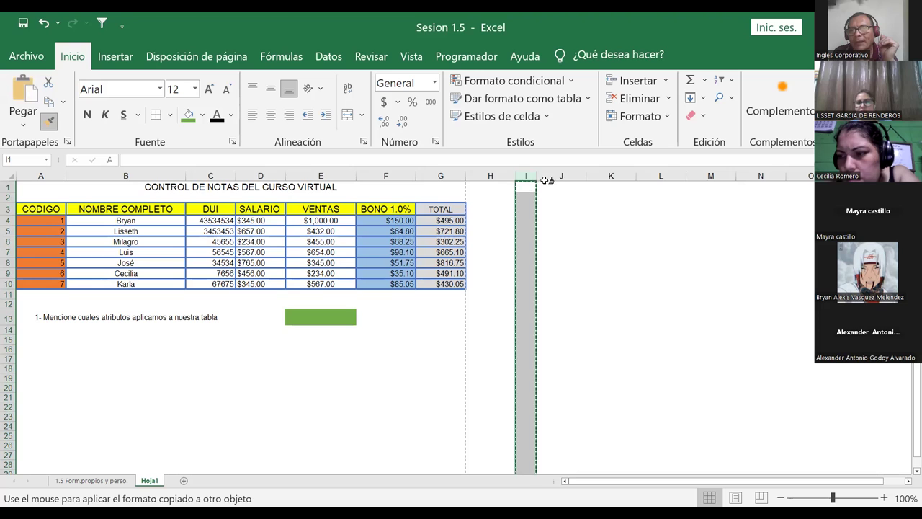
pyautogui.moveTo(547, 180); pyautogui.dragTo(638, 186)
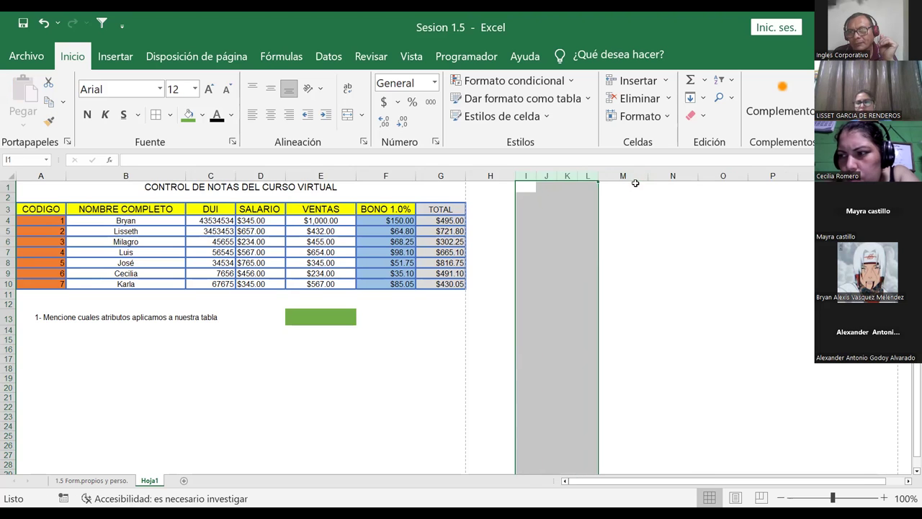
pyautogui.click(575, 204)
# Enter 1 in I1 and 0 in K1 and L1.
pyautogui.click(529, 185)
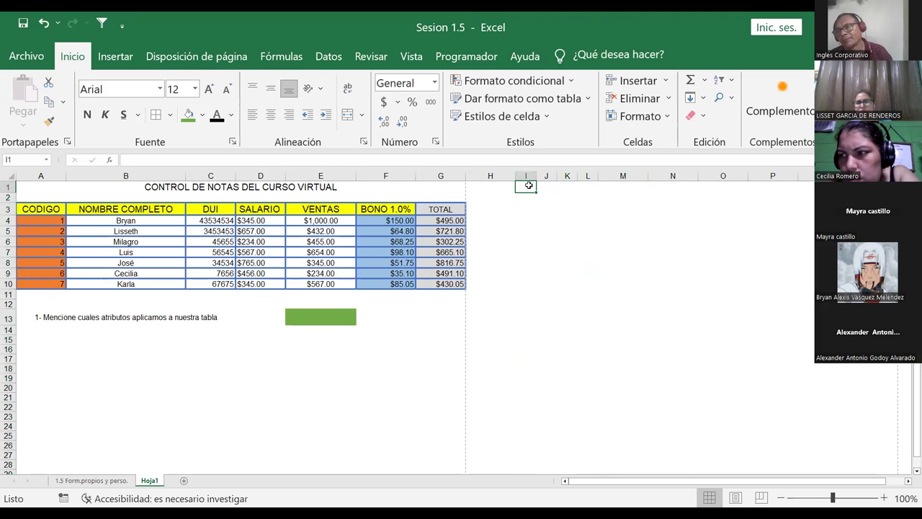
pyautogui.write('1')
pyautogui.press('Tab')
pyautogui.press('Tab')
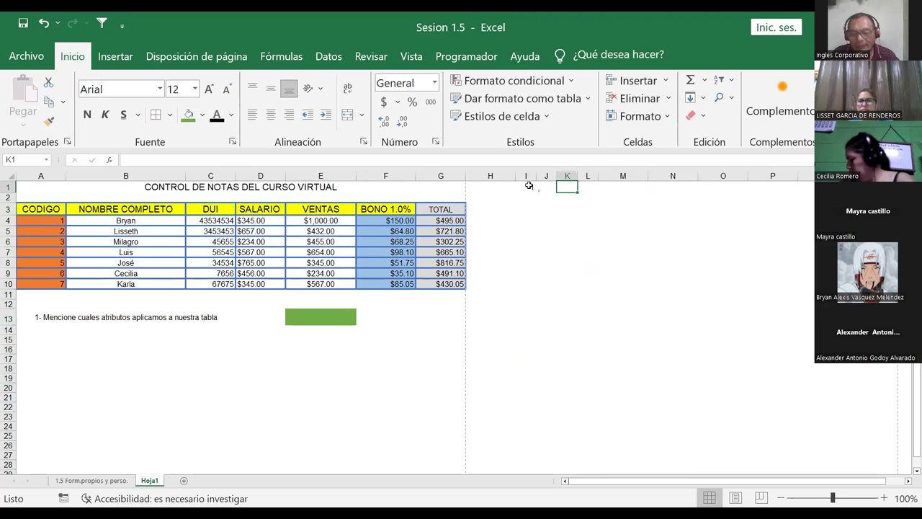
pyautogui.write('0')
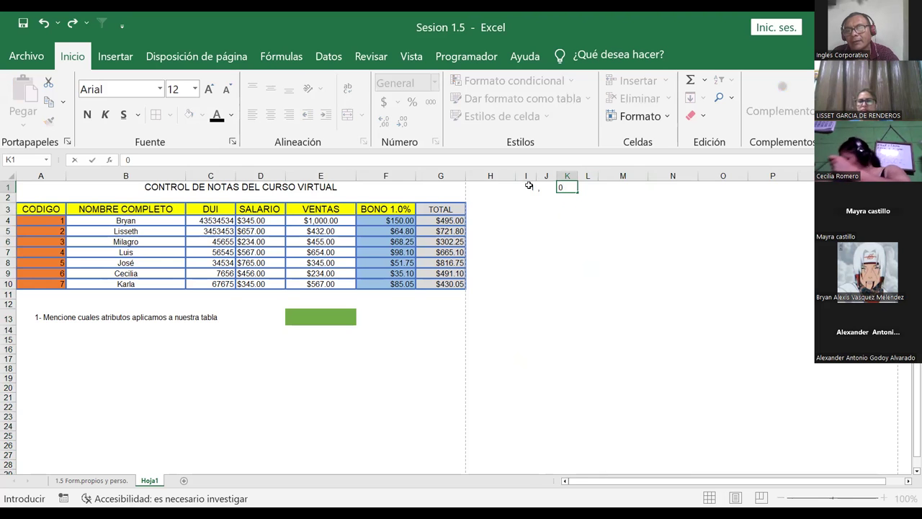
pyautogui.press('Tab')
pyautogui.write('0')
pyautogui.hotkey('ctrl', 'Return')
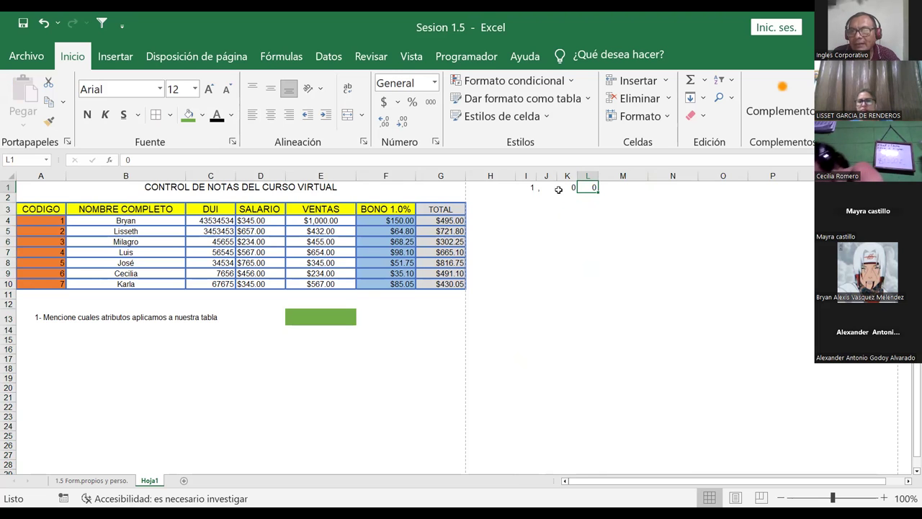
# Try drawing border lines inside the I1:L7 grid, then undo the last one.
pyautogui.moveTo(570, 196); pyautogui.dragTo(582, 253)
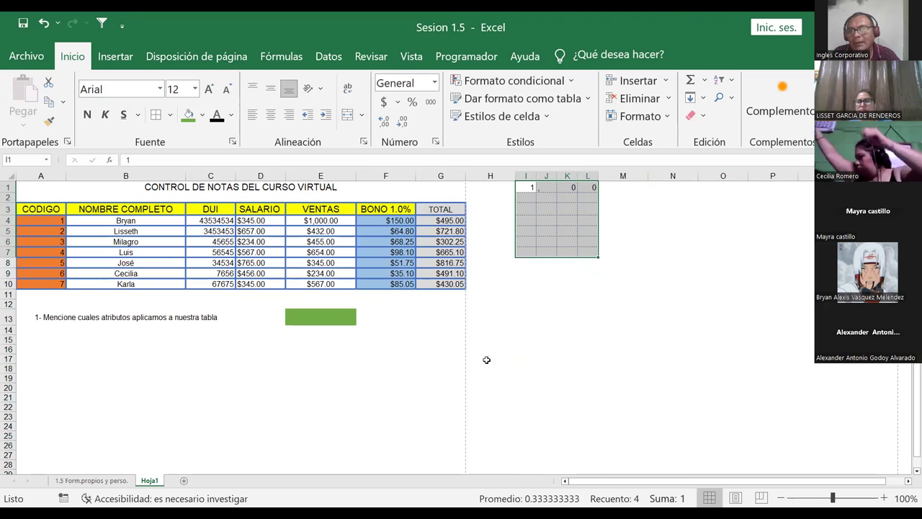
pyautogui.click(170, 113)
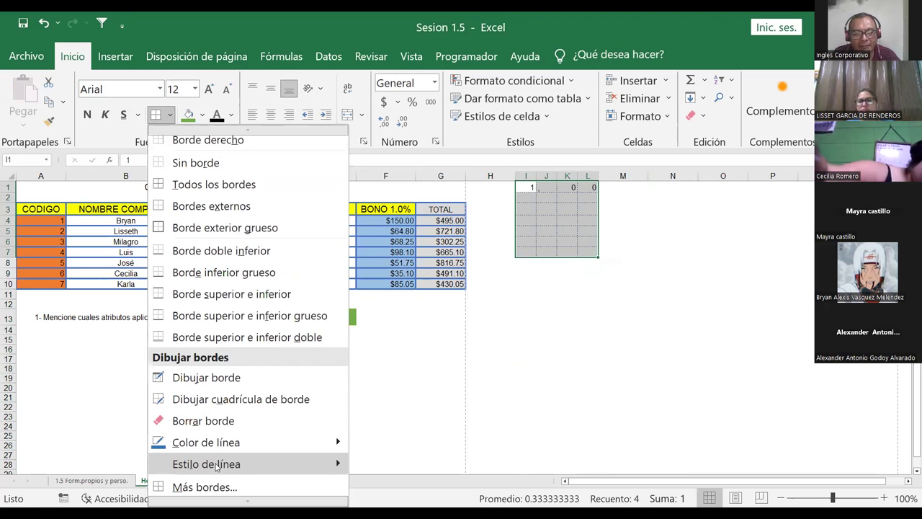
pyautogui.scroll(1, 218, 497)
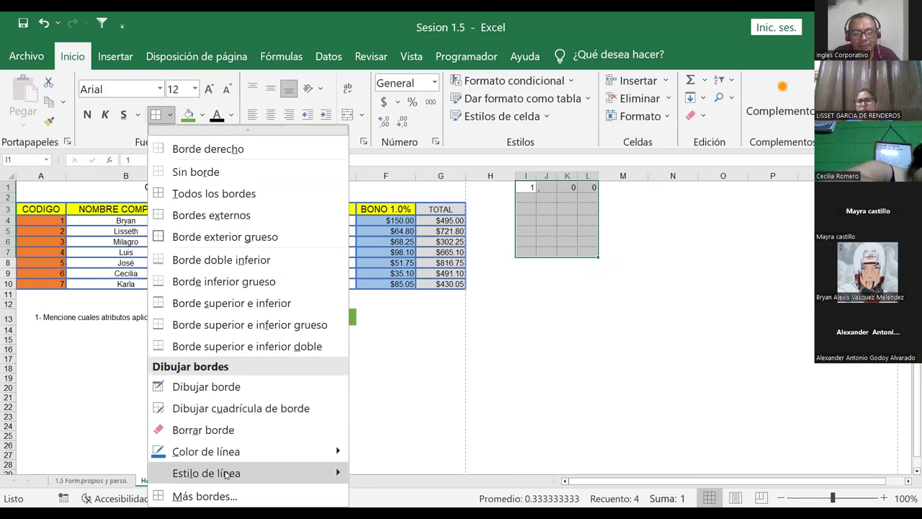
pyautogui.moveTo(206, 464)
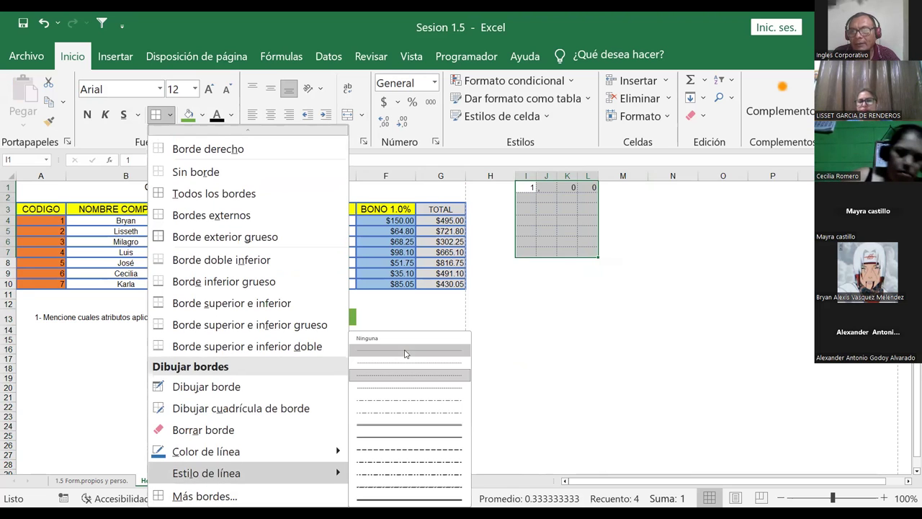
pyautogui.click(405, 352)
pyautogui.click(536, 241)
pyautogui.click(567, 235)
pyautogui.click(43, 23)
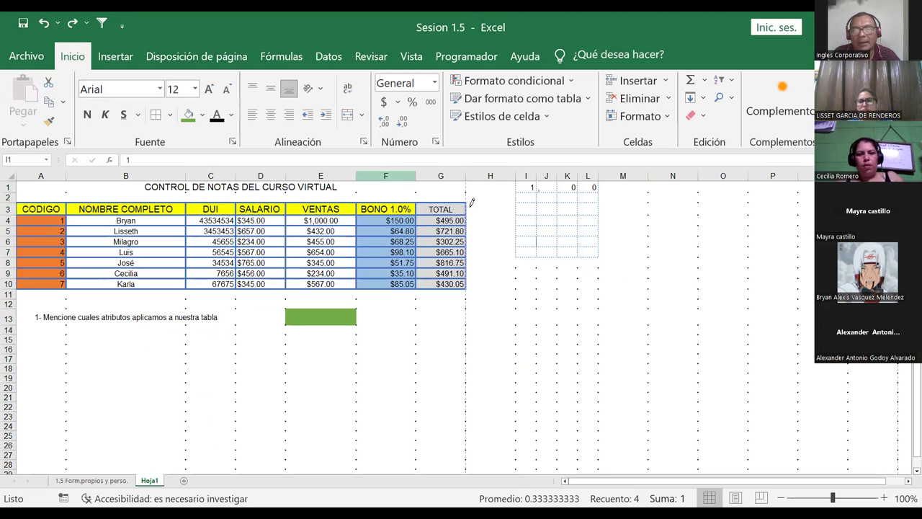
# Apply Todos los bordes to the whole range I1:L7.
pyautogui.click(170, 115)
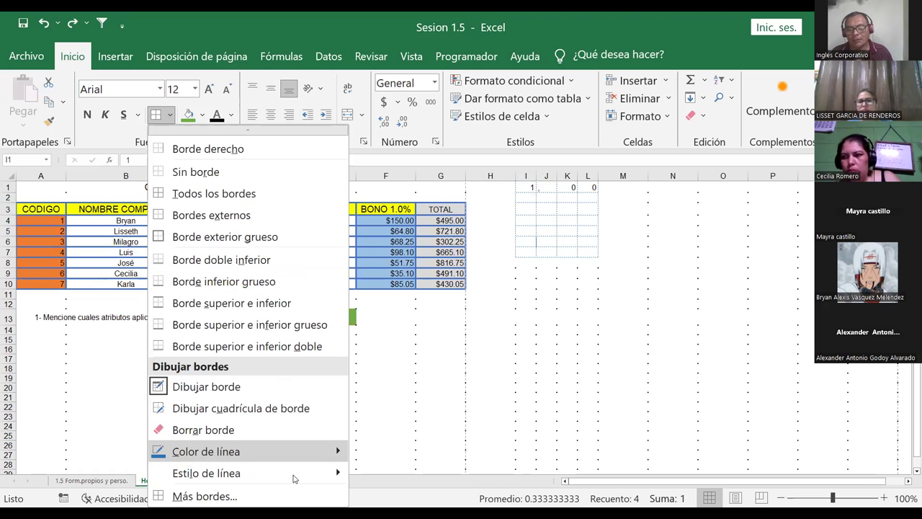
pyautogui.click(407, 354)
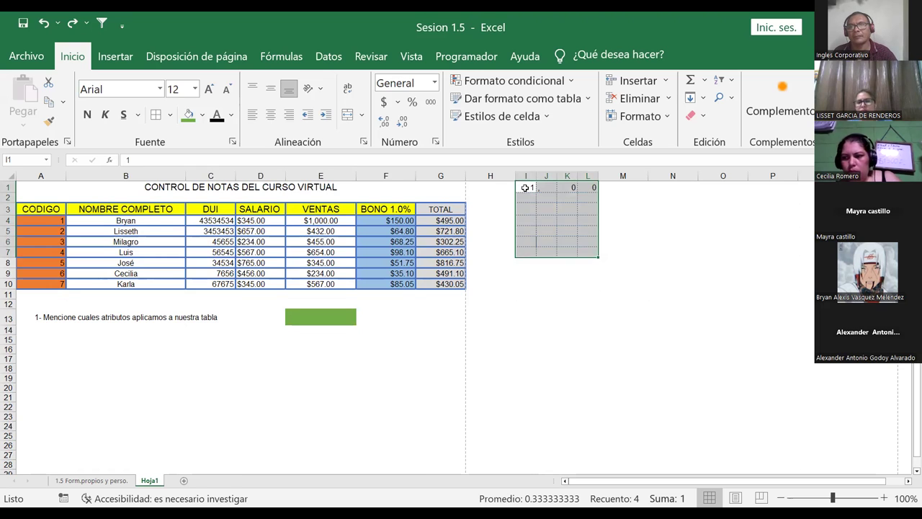
pyautogui.moveTo(527, 186)
pyautogui.mouseDown()
pyautogui.moveTo(585, 223)
pyautogui.moveTo(584, 252)
pyautogui.mouseUp()
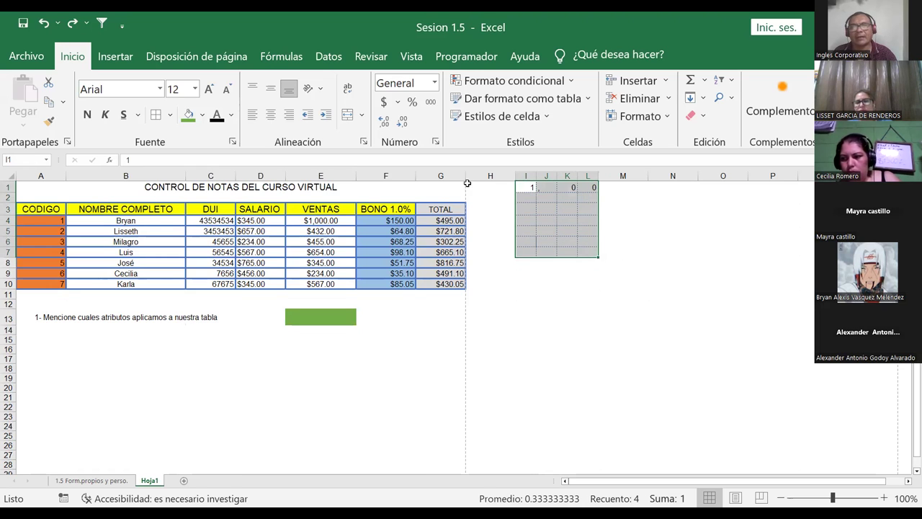
pyautogui.click(155, 117)
pyautogui.click(564, 334)
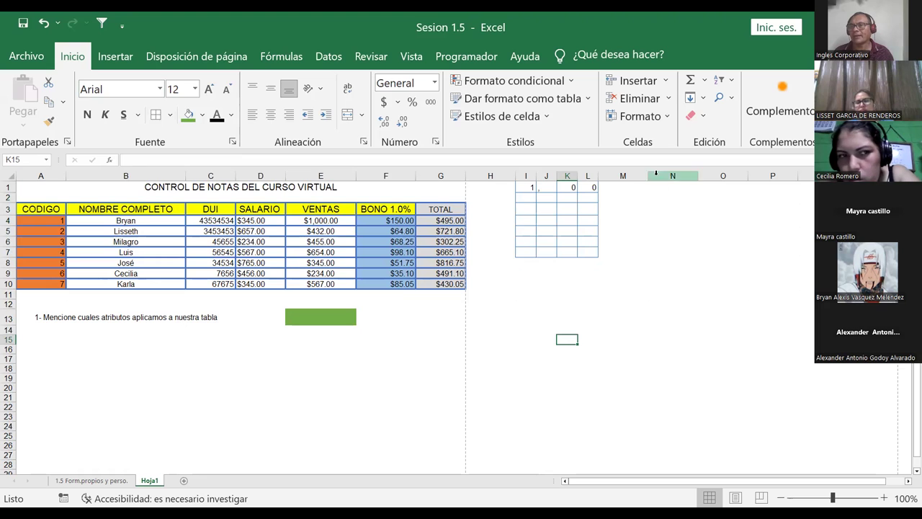
# Copy column I's narrow bordered formatting onto columns M through Q.
pyautogui.moveTo(641, 175)
pyautogui.mouseDown()
pyautogui.moveTo(733, 176)
pyautogui.moveTo(789, 359)
pyautogui.mouseUp()
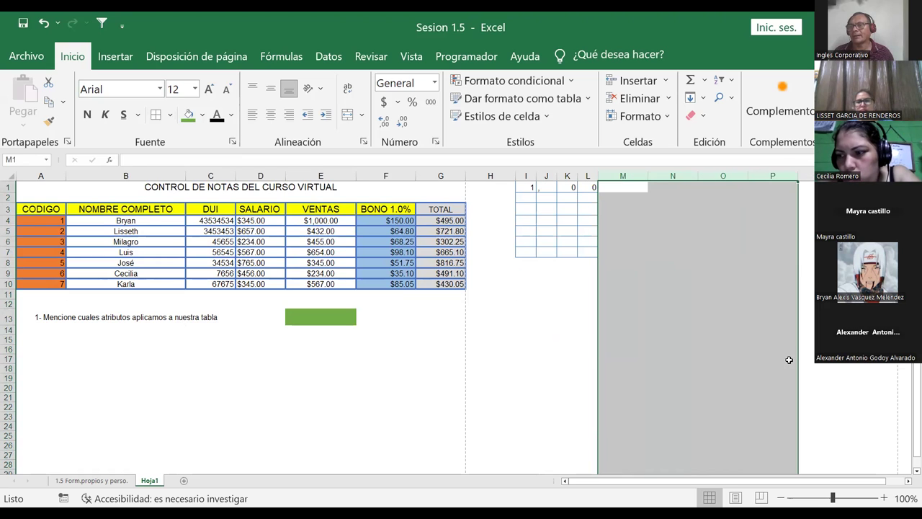
pyautogui.moveTo(762, 481); pyautogui.dragTo(783, 489)
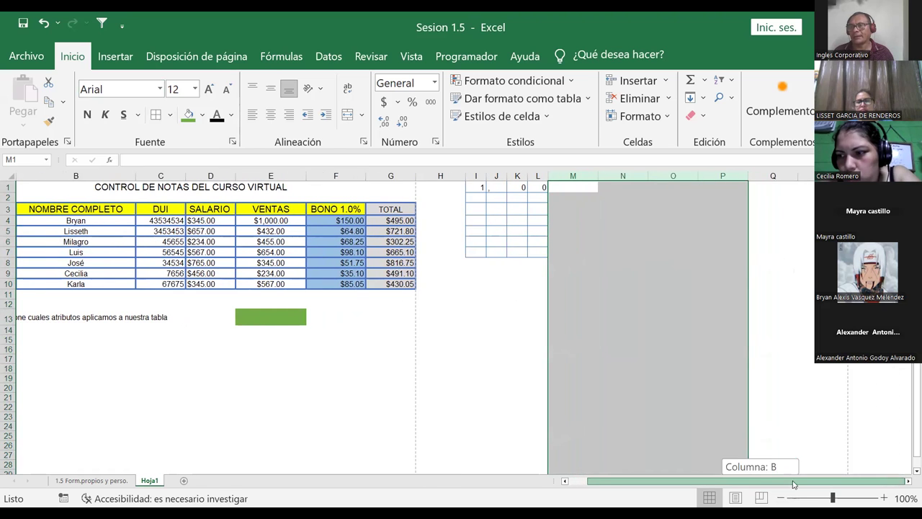
pyautogui.click(773, 175)
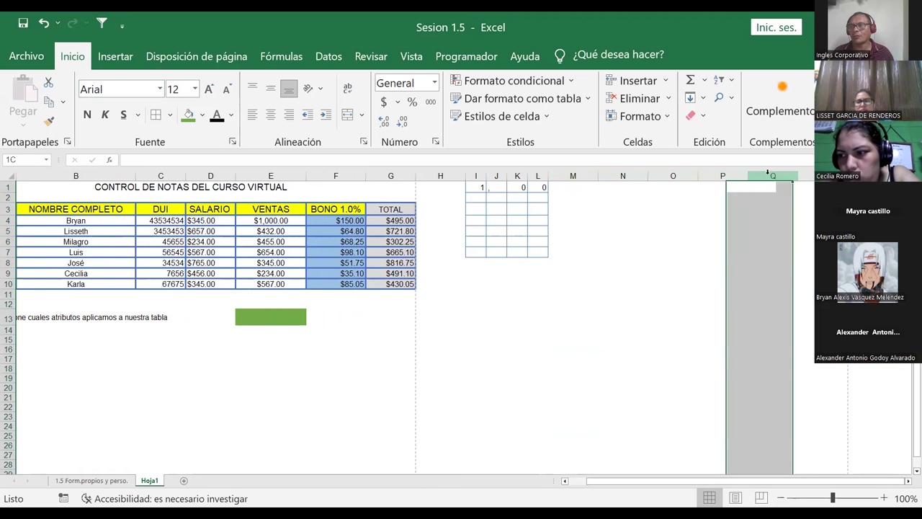
pyautogui.click(474, 176)
pyautogui.click(48, 120)
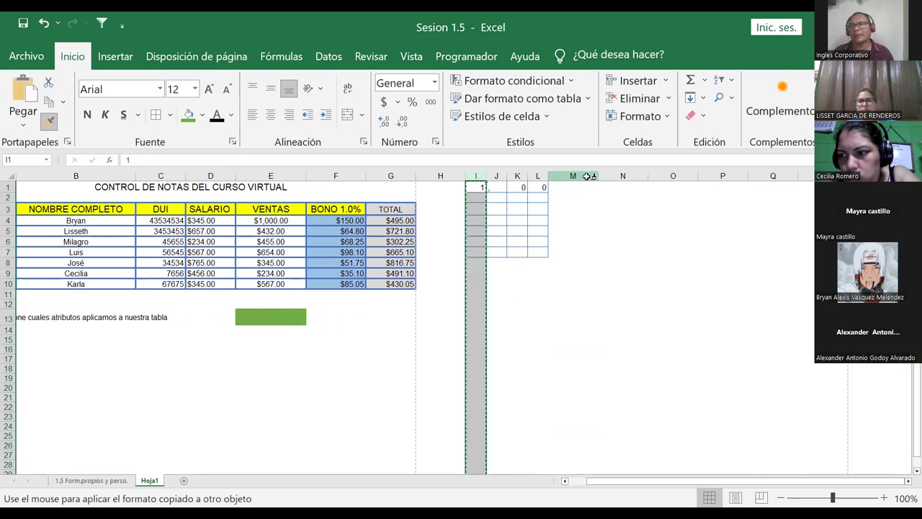
pyautogui.moveTo(588, 176); pyautogui.dragTo(763, 231)
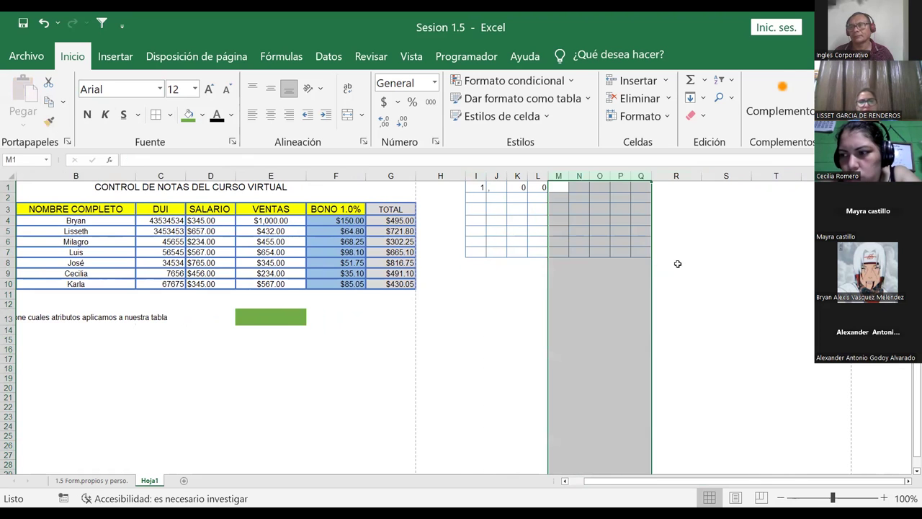
# Clear the 1 and 0 values from I1:L1.
pyautogui.click(677, 264)
pyautogui.moveTo(542, 187); pyautogui.dragTo(470, 185)
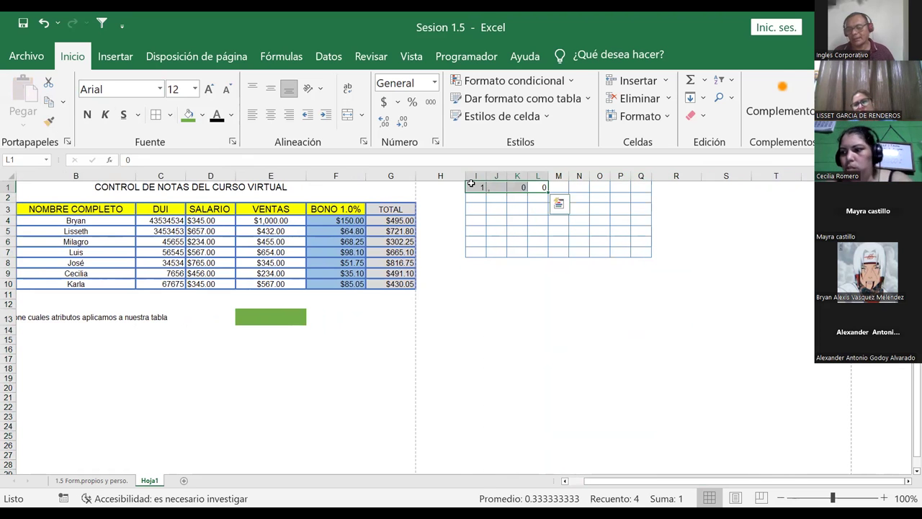
pyautogui.press('Delete')
pyautogui.click(555, 231)
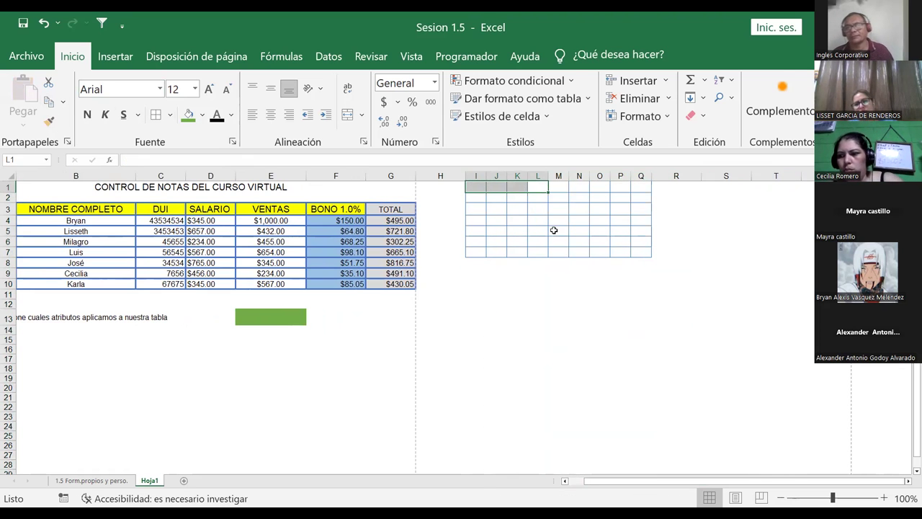
pyautogui.click(476, 186)
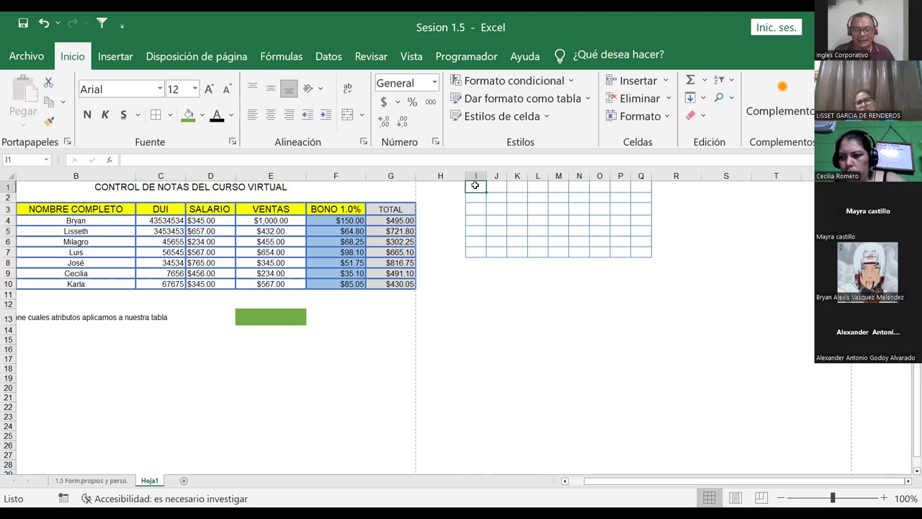
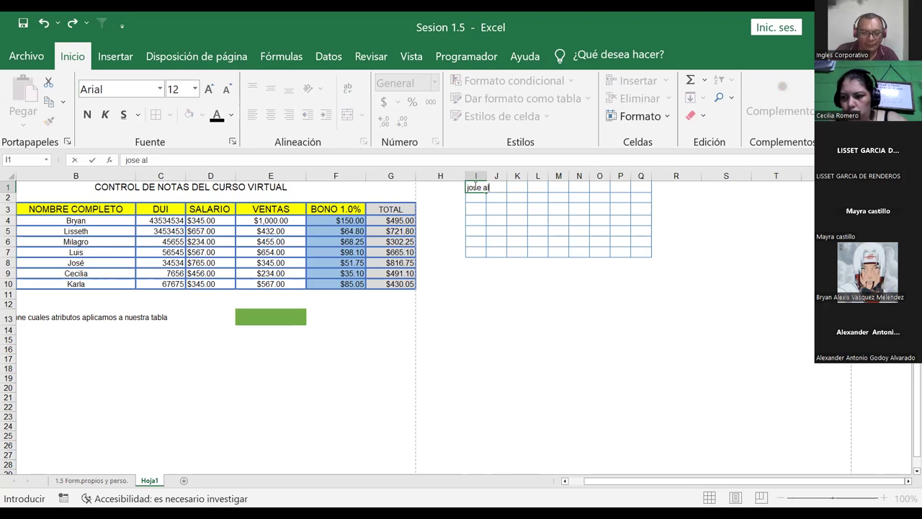
# Type a sample name into cell I1.
pyautogui.press('Return')
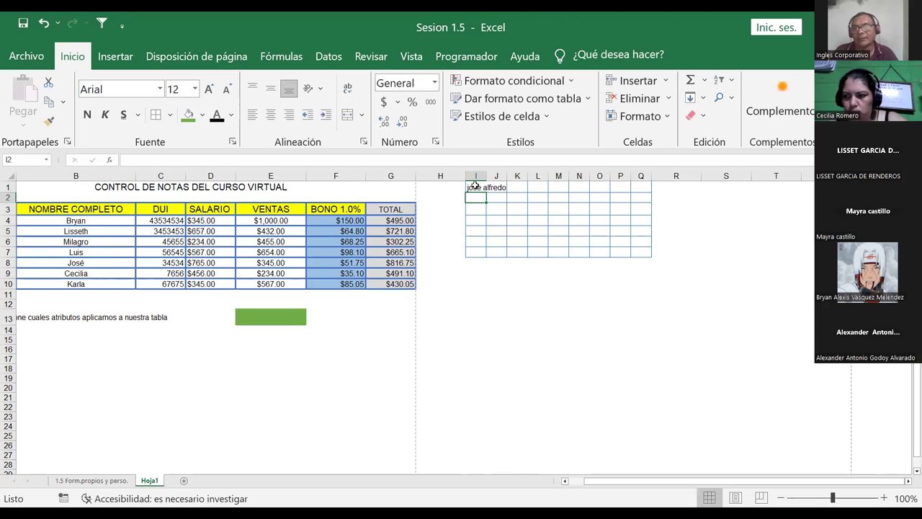
pyautogui.click(566, 227)
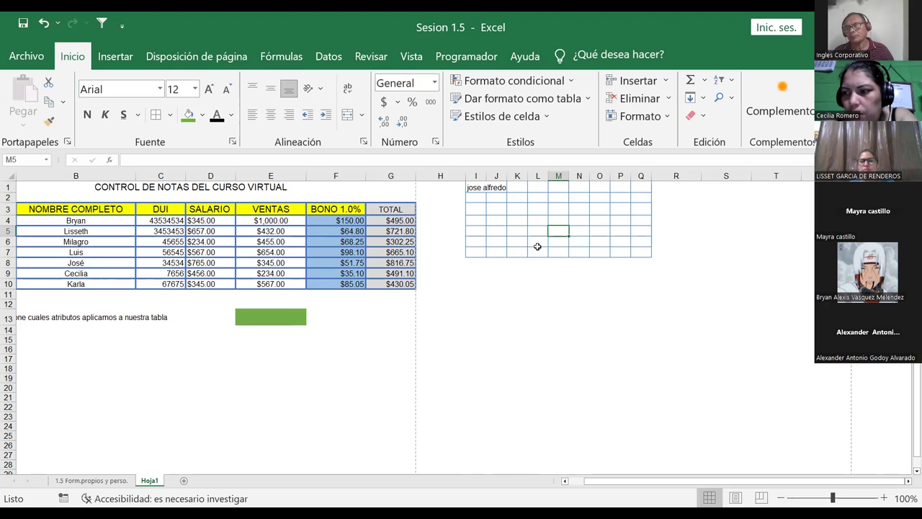
pyautogui.click(537, 187)
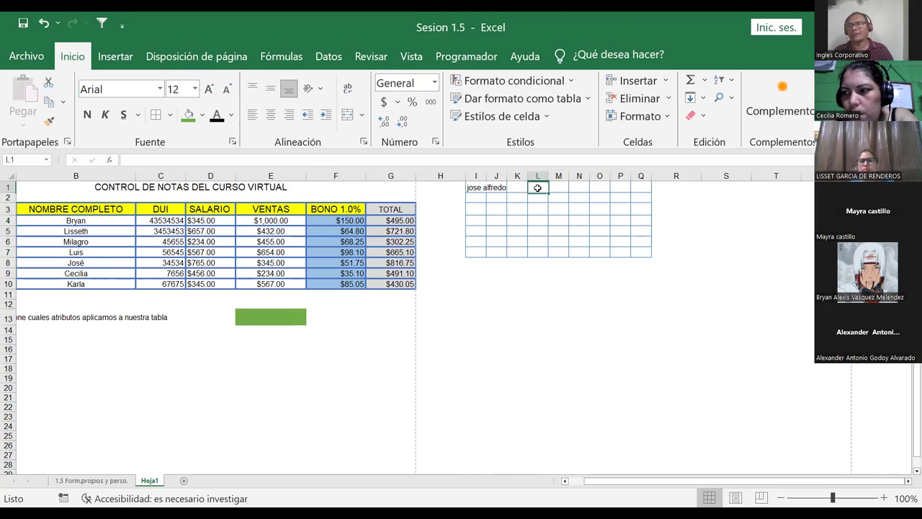
pyautogui.press('Return')
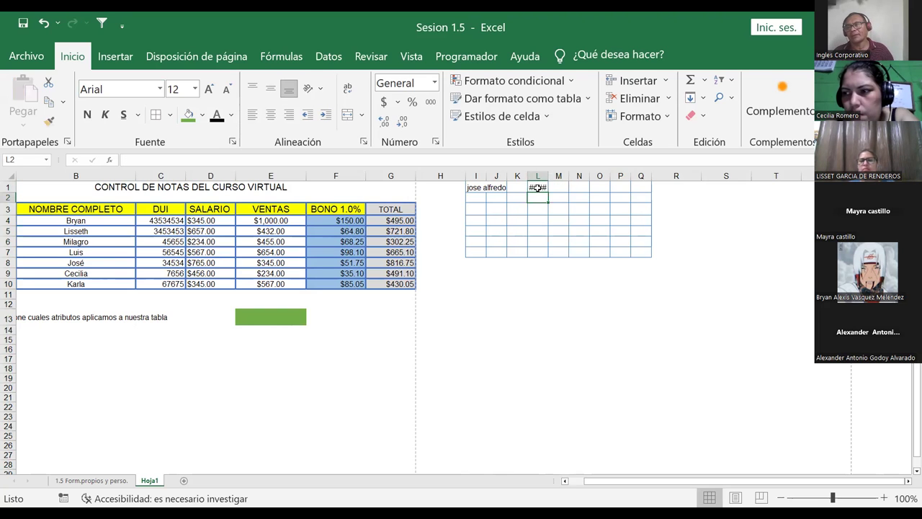
pyautogui.click(582, 186)
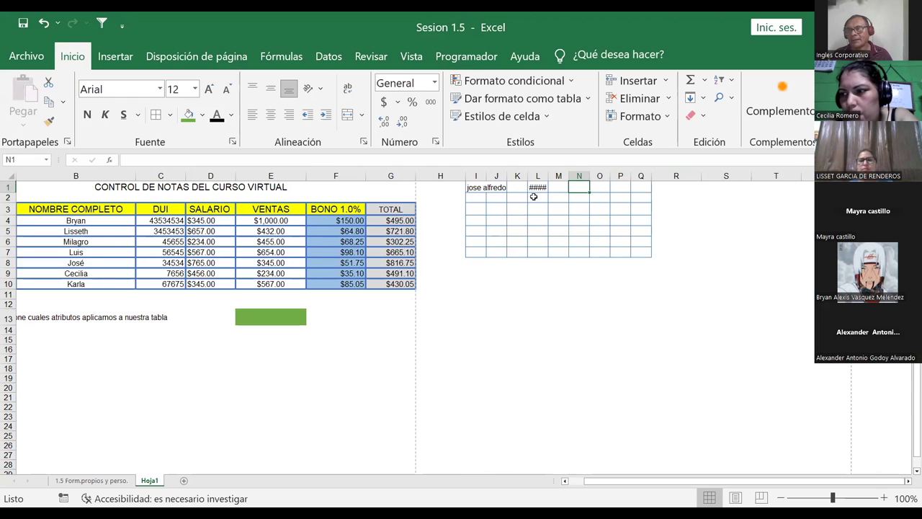
pyautogui.moveTo(548, 175); pyautogui.dragTo(605, 176)
pyautogui.click(573, 189)
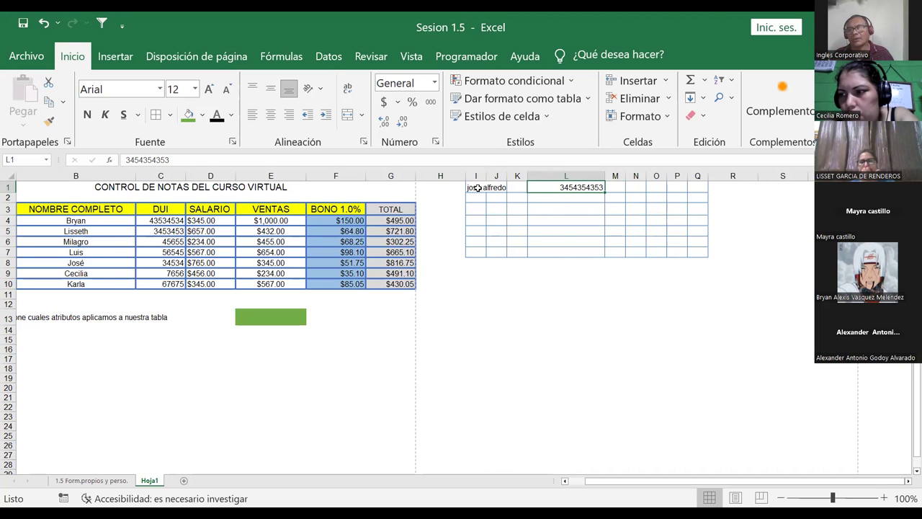
# Replace the name in I1 and fill I1:K1 with 1, 2 and 5.
pyautogui.click(476, 187)
pyautogui.press('Delete')
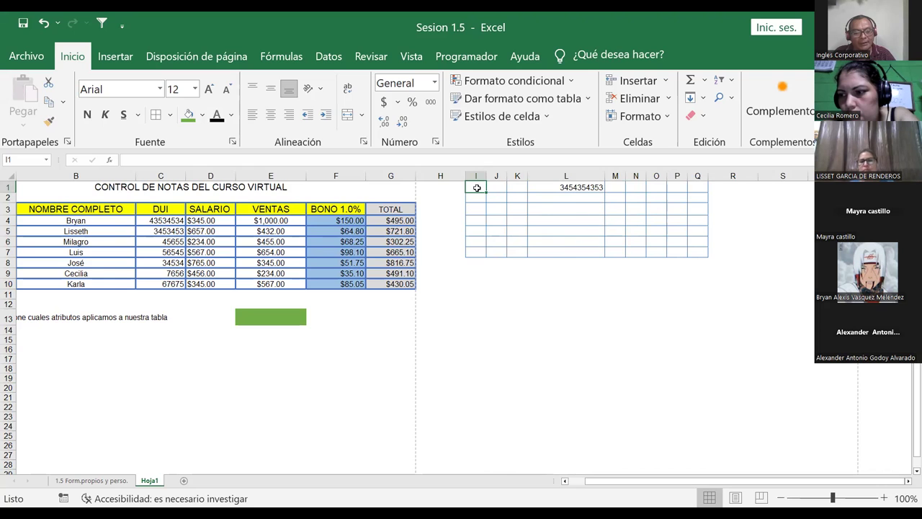
pyautogui.write('12')
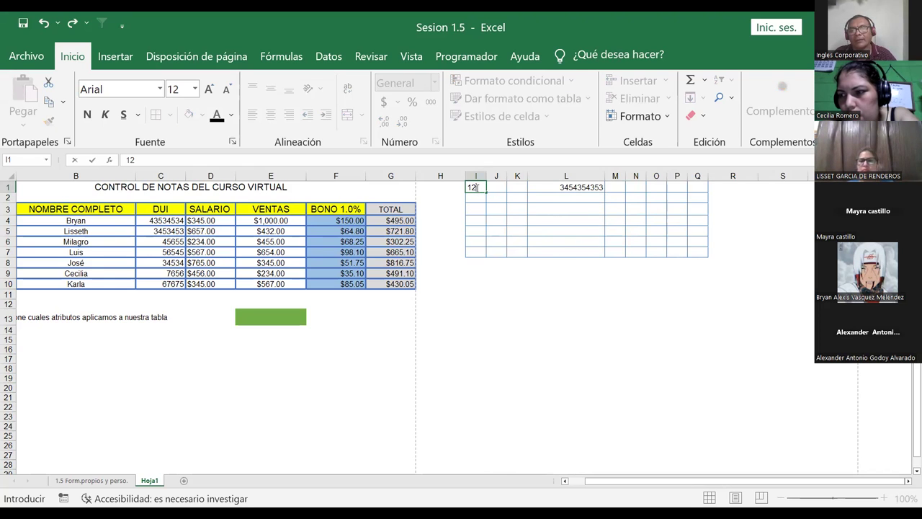
pyautogui.press('Tab')
pyautogui.click(477, 187)
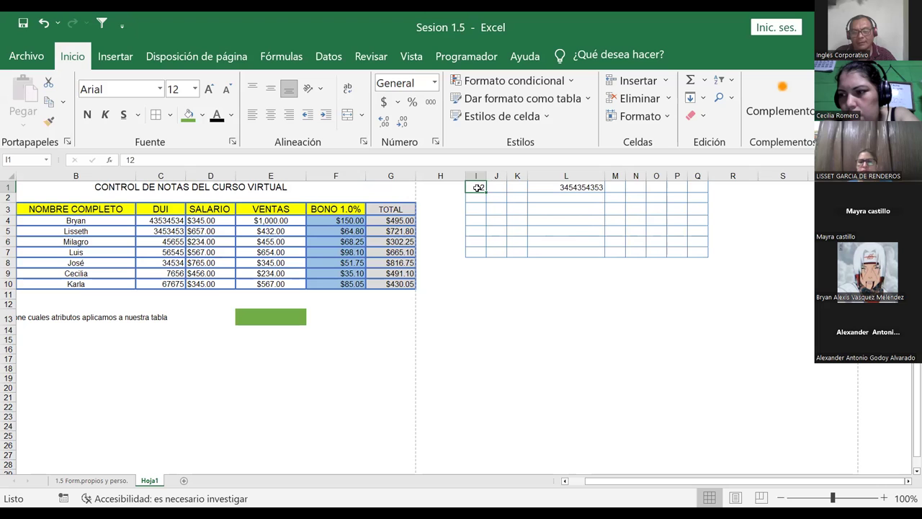
pyautogui.write('1')
pyautogui.press('Tab')
pyautogui.write('2')
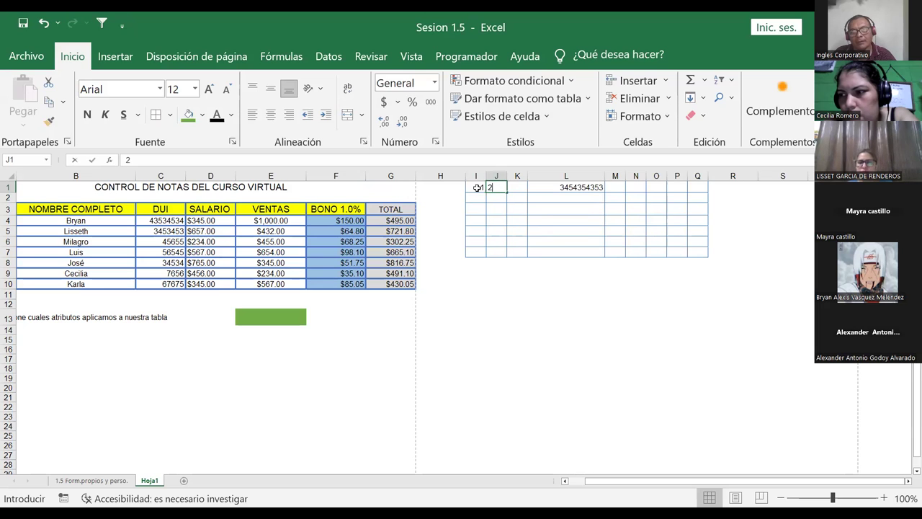
pyautogui.press('Tab')
pyautogui.write('5')
pyautogui.press('Return')
pyautogui.press('Return')
pyautogui.press('Return')
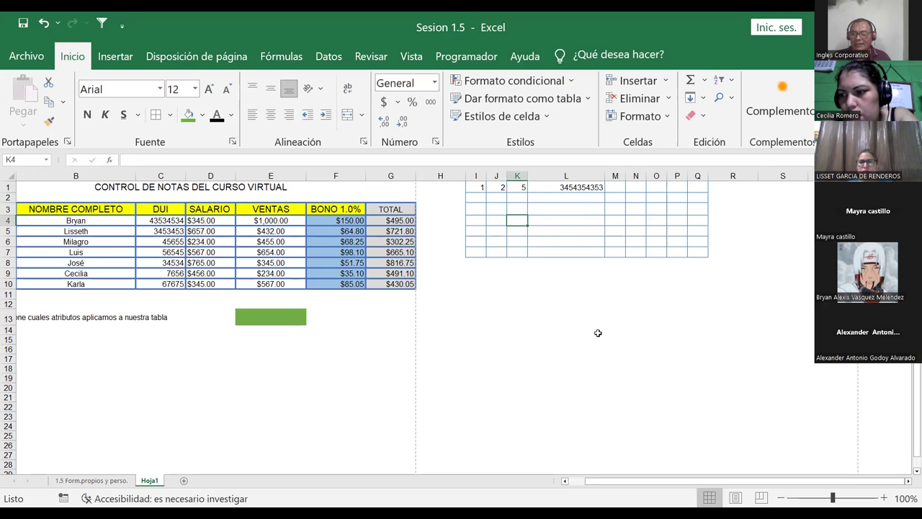
pyautogui.click(580, 301)
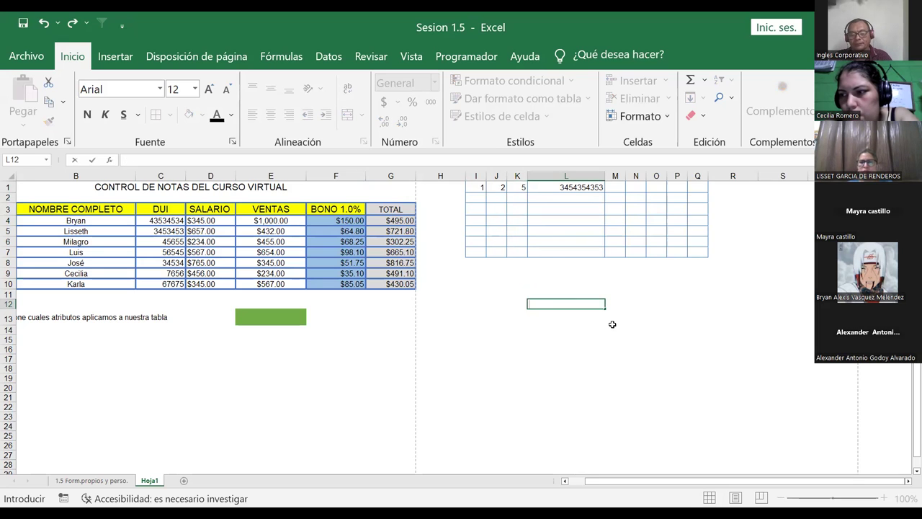
# Enter a formula in L12 that references cells I1 and J1.
pyautogui.write('=')
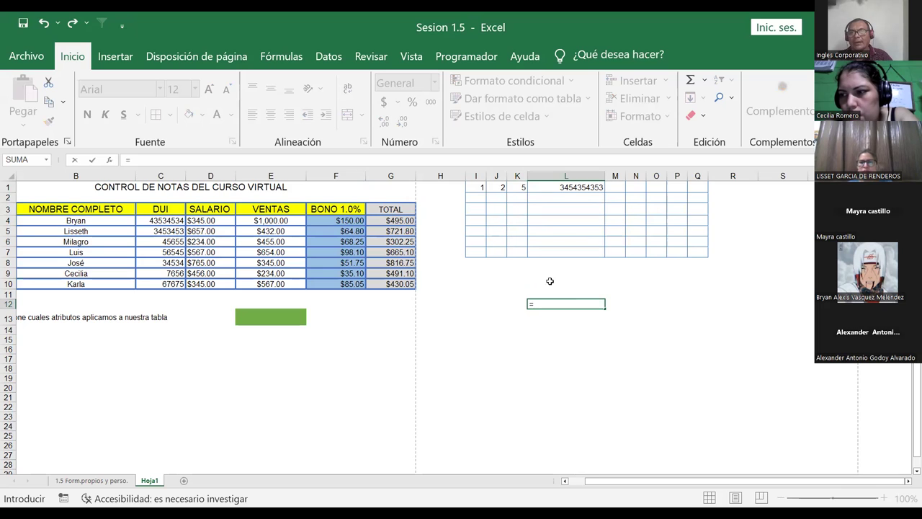
pyautogui.click(475, 188)
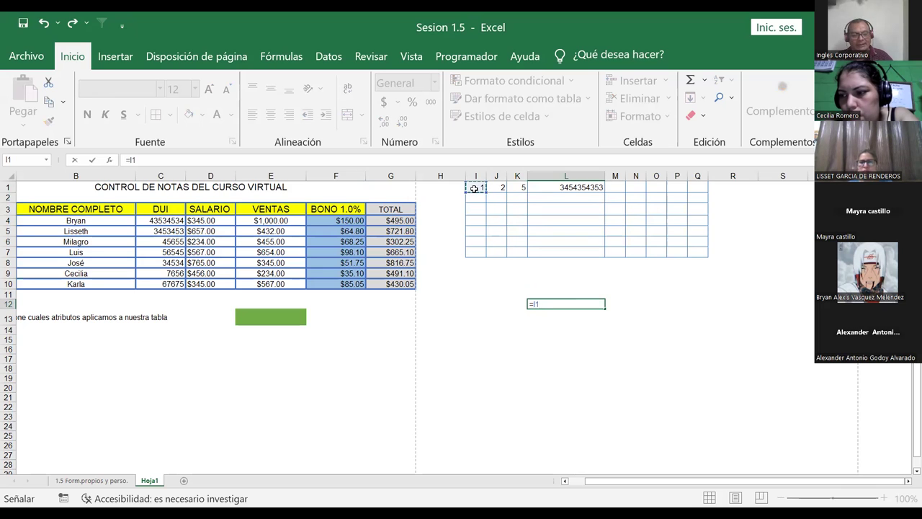
pyautogui.write(';')
pyautogui.click(502, 187)
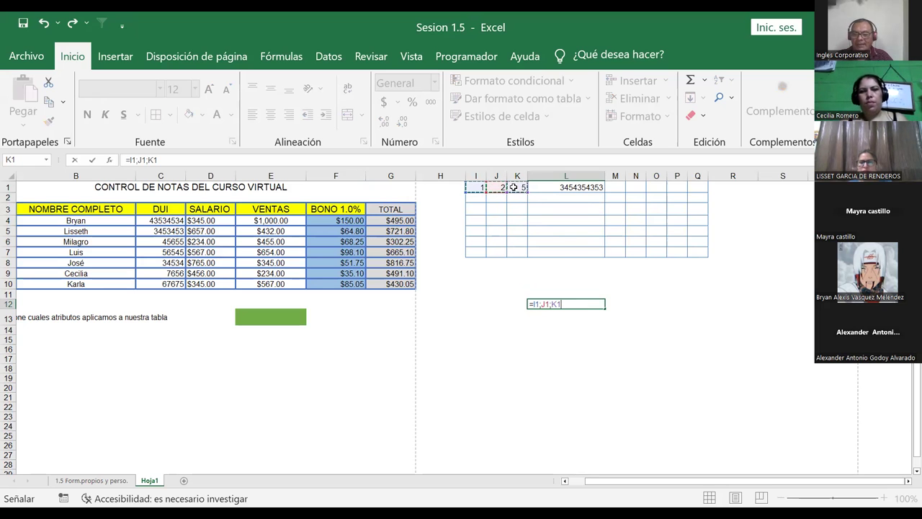
pyautogui.press('Return')
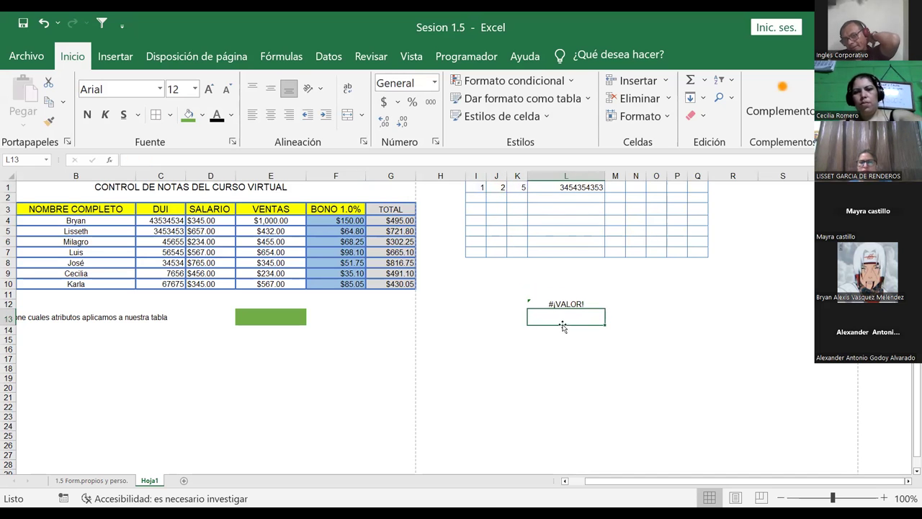
# Edit the L12 formula, replacing its separators with ':' and ','.
pyautogui.click(560, 303)
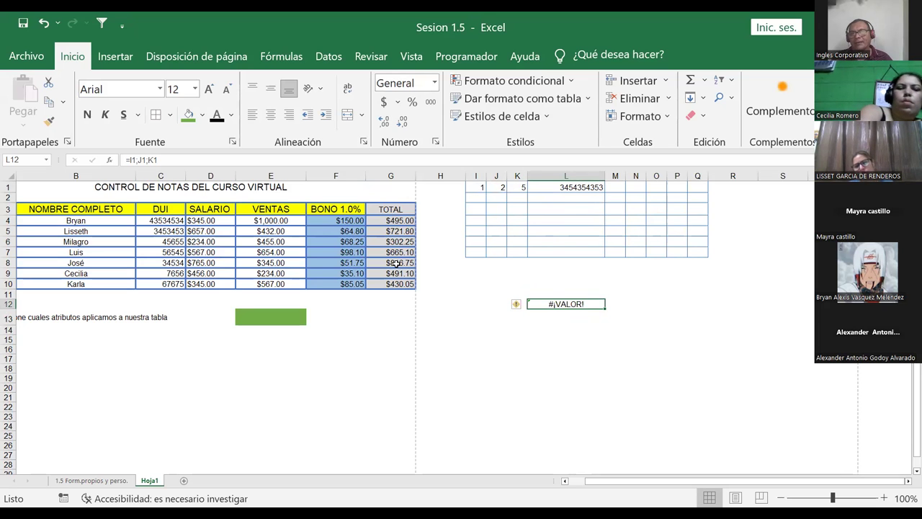
pyautogui.click(138, 159)
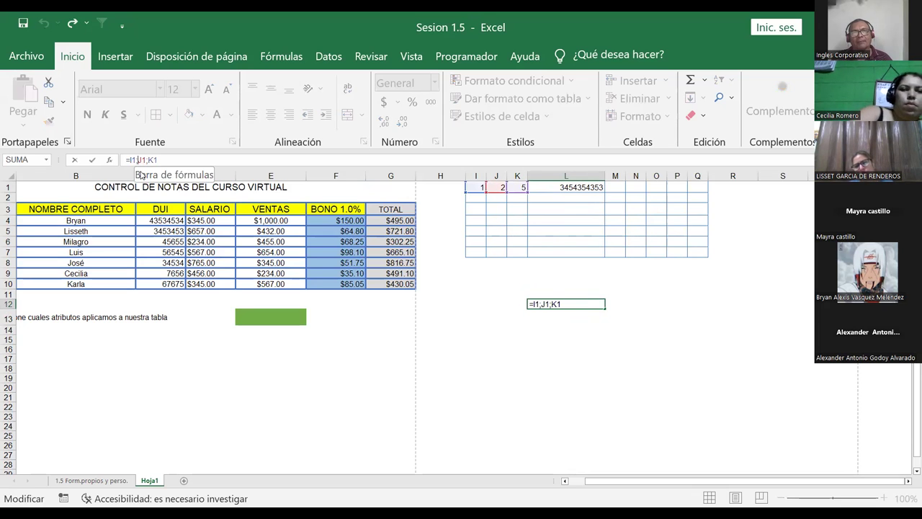
pyautogui.press('BackSpace')
pyautogui.write(':')
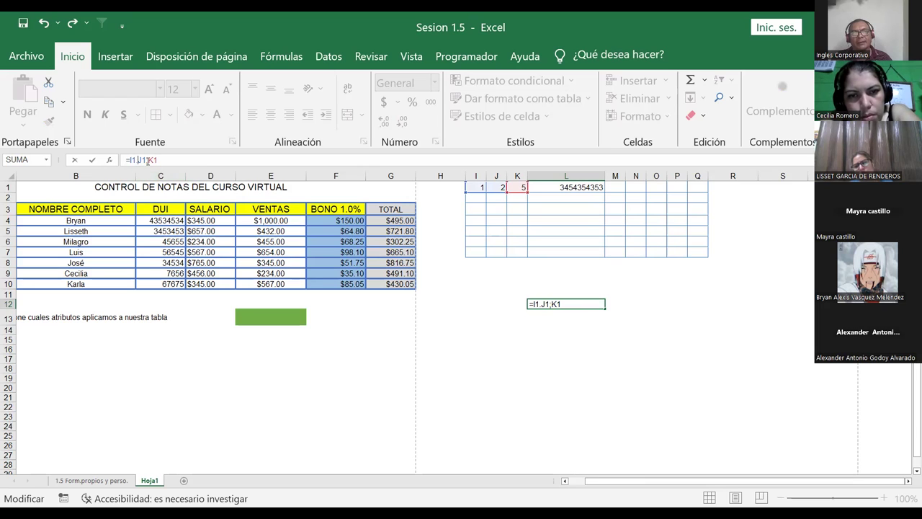
pyautogui.press('BackSpace')
pyautogui.write(',')
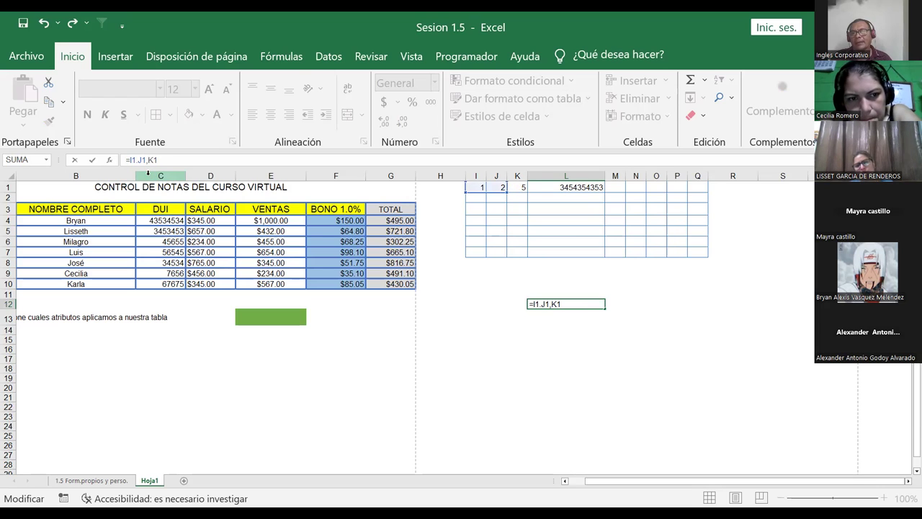
pyautogui.press('Return')
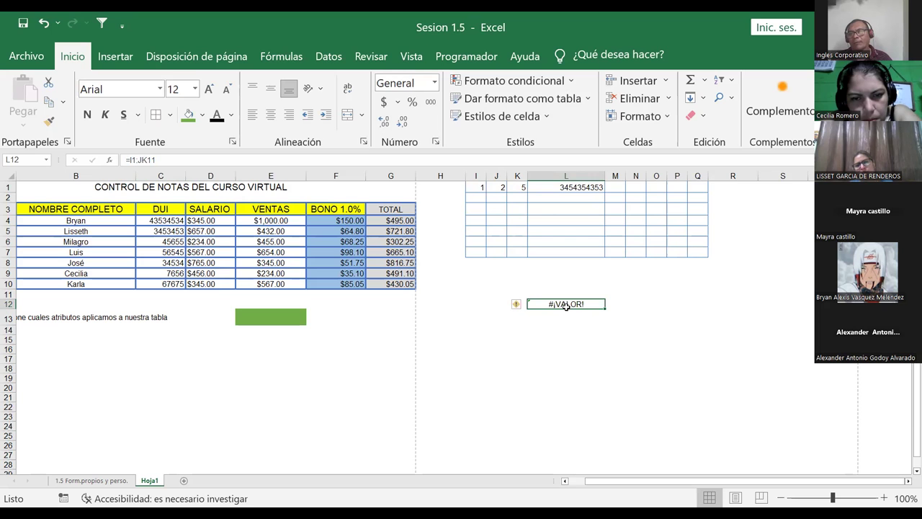
# Apply the Número format to cell L12.
pyautogui.rightClick(567, 309)
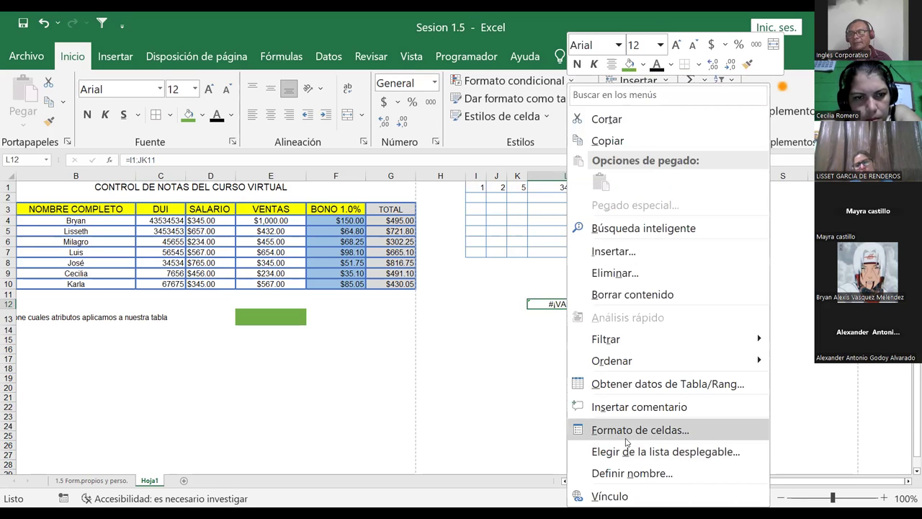
pyautogui.click(606, 430)
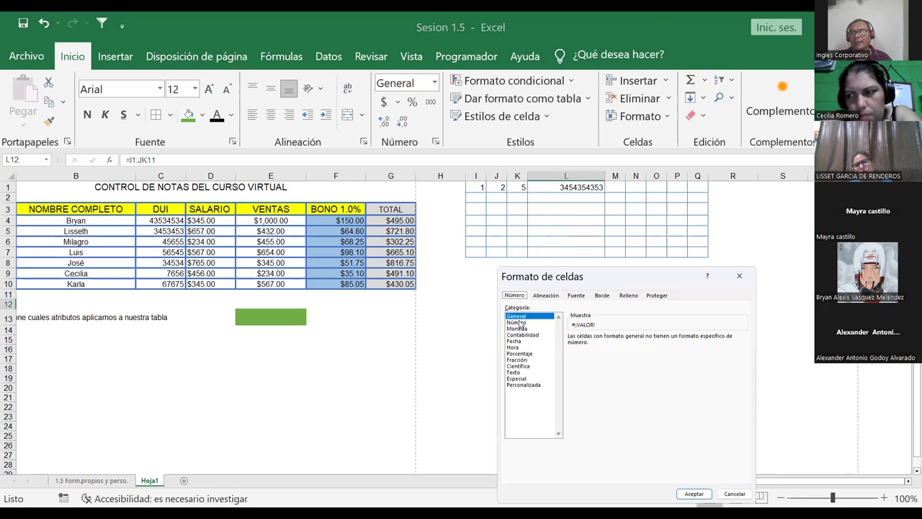
pyautogui.click(695, 494)
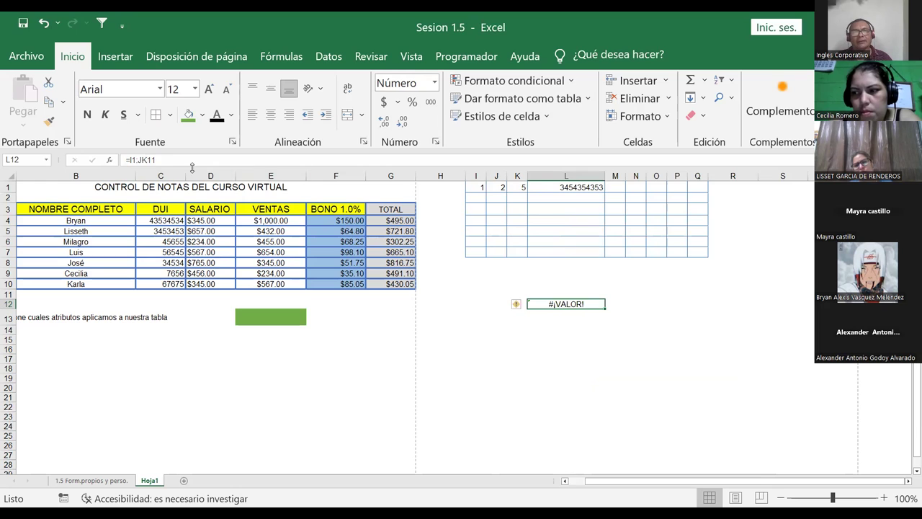
pyautogui.click(146, 160)
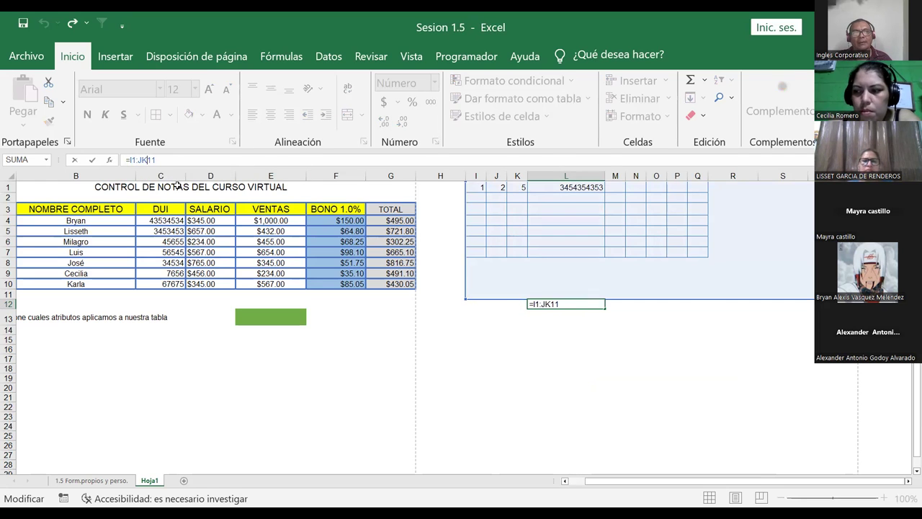
pyautogui.press('BackSpace')
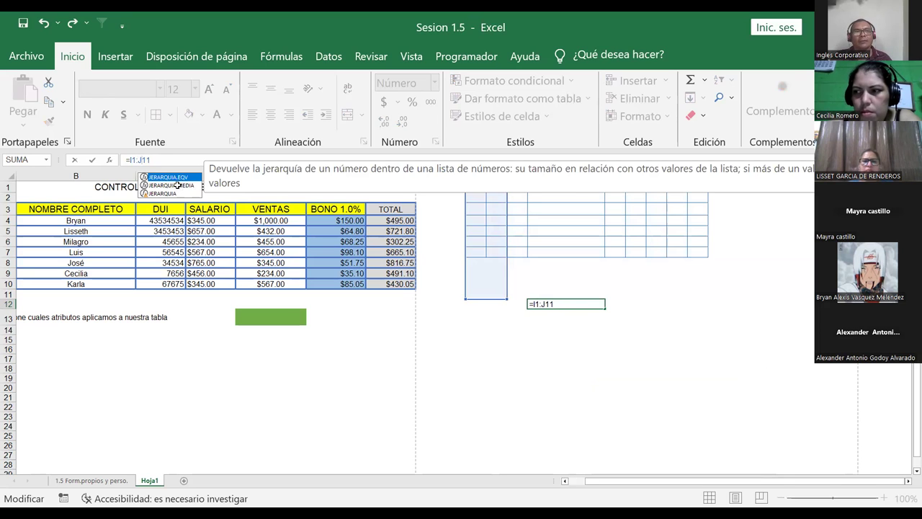
pyautogui.press('BackSpace')
pyautogui.press('BackSpace')
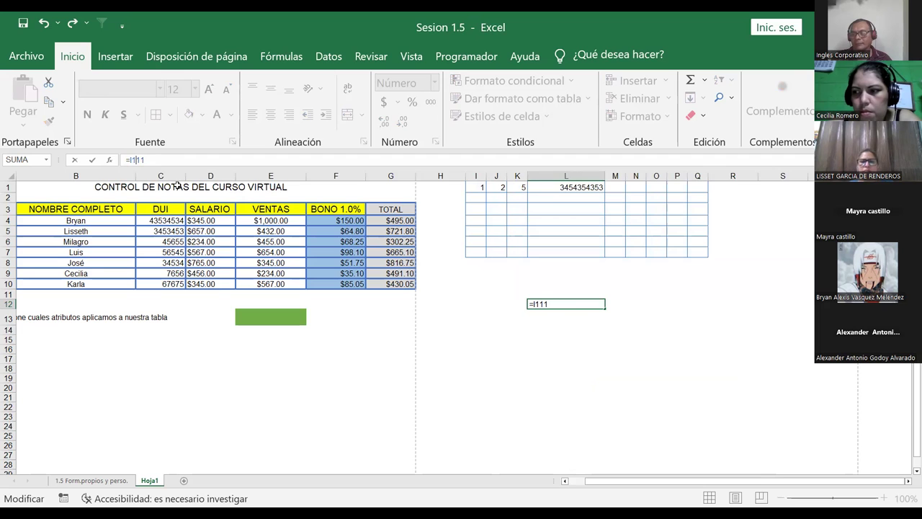
pyautogui.write('+')
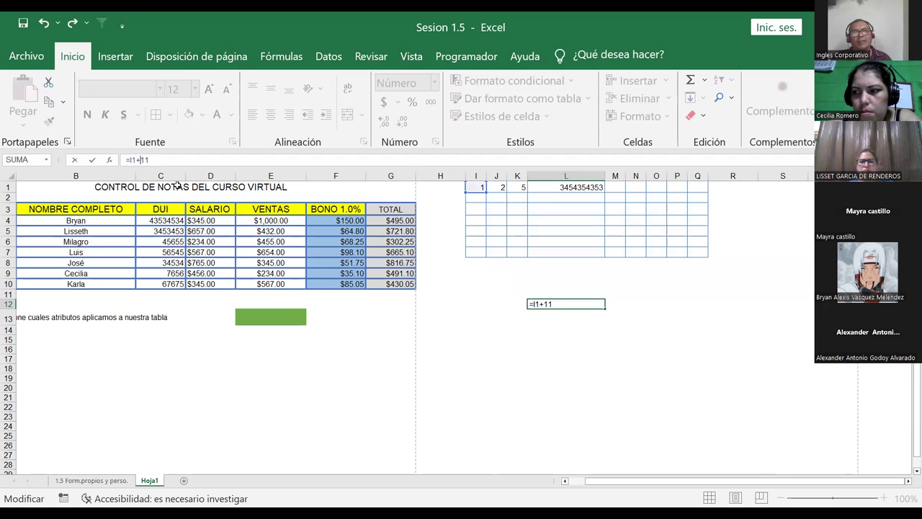
pyautogui.write('J')
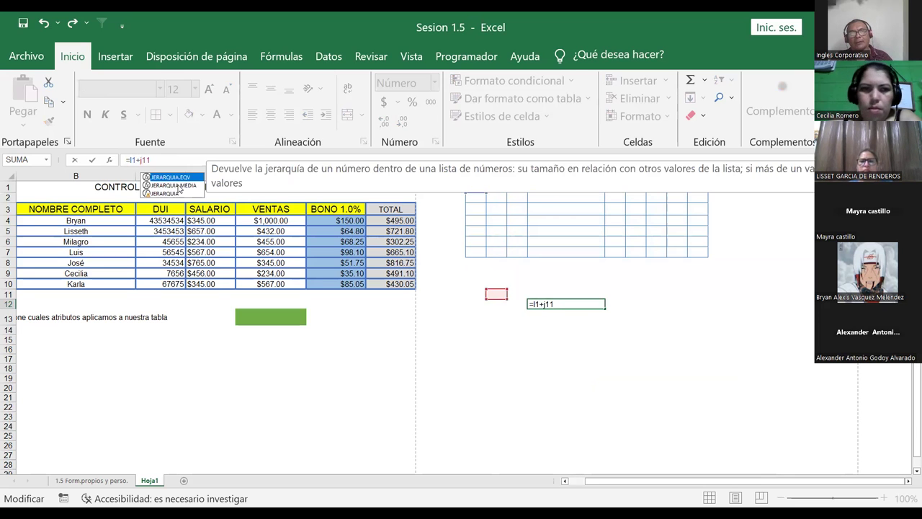
pyautogui.hotkey('ctrl', 'Return')
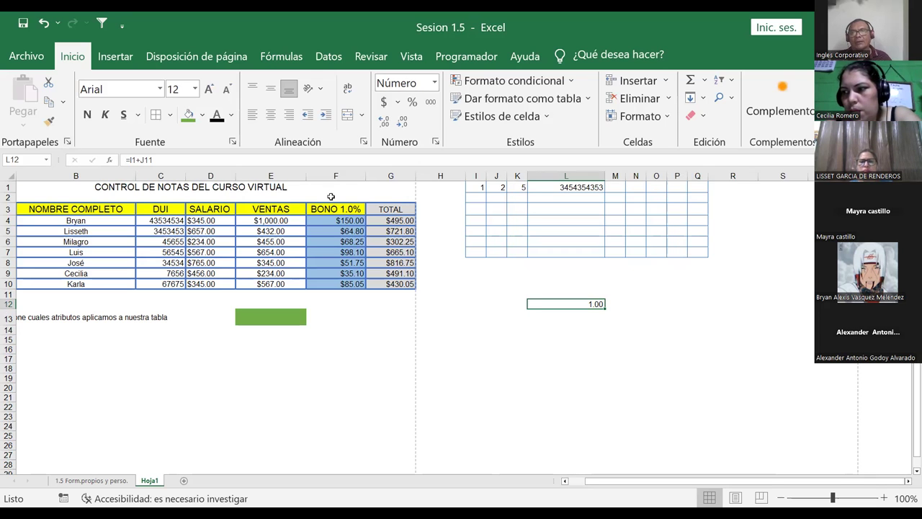
pyautogui.click(479, 187)
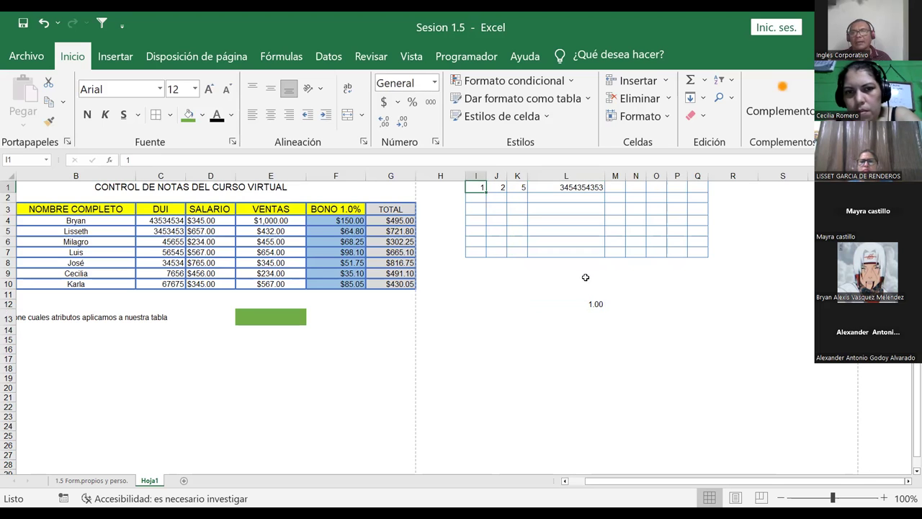
pyautogui.click(590, 302)
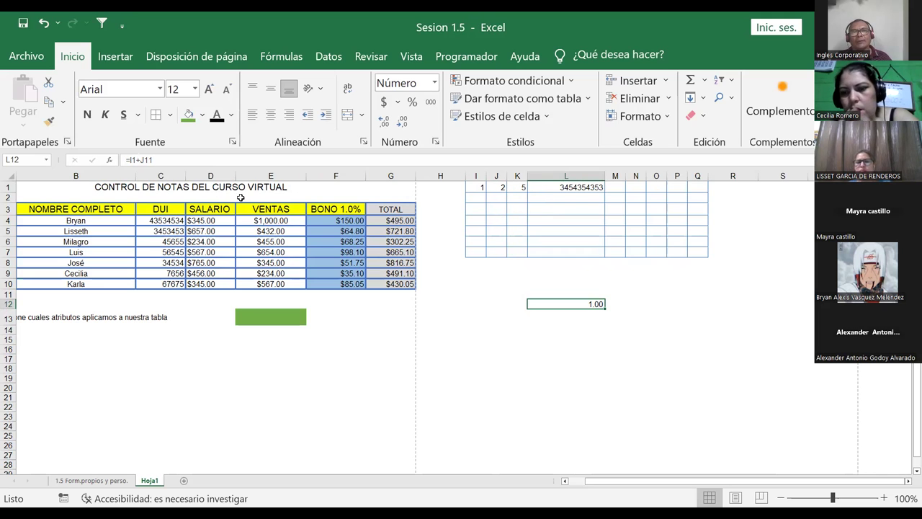
pyautogui.click(158, 160)
pyautogui.press('BackSpace')
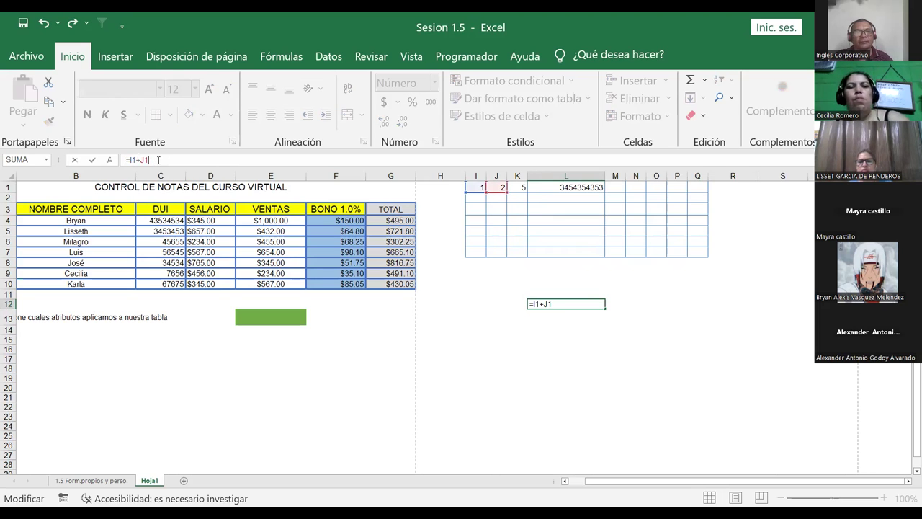
pyautogui.press('BackSpace')
pyautogui.press('BackSpace')
pyautogui.write('k')
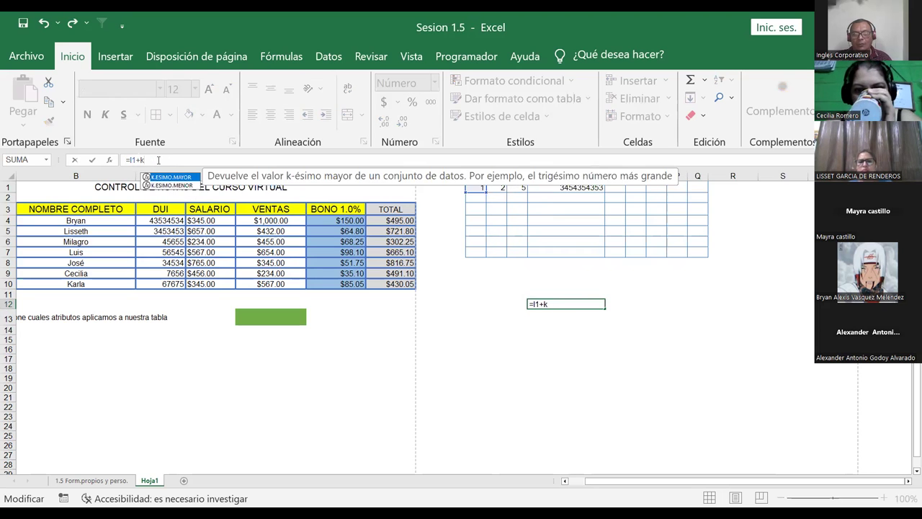
pyautogui.write('1')
pyautogui.press('Return')
pyautogui.press('Up')
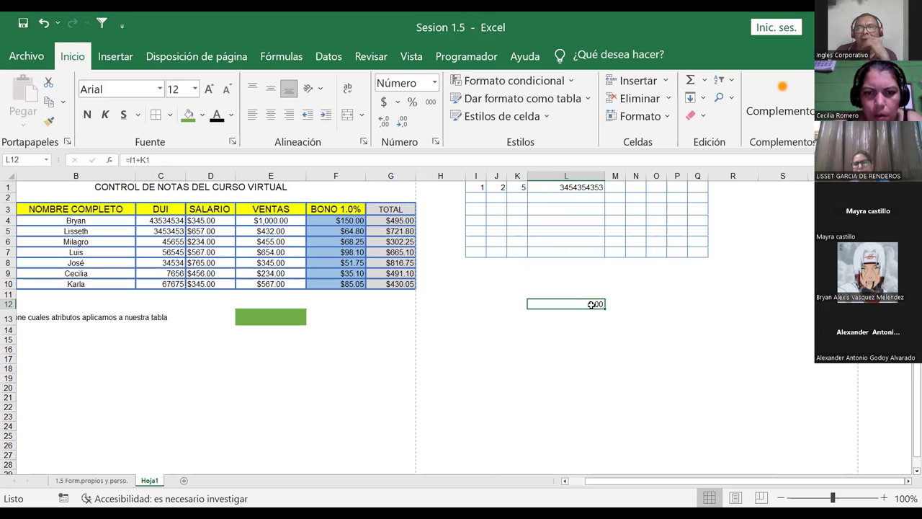
pyautogui.click(520, 187)
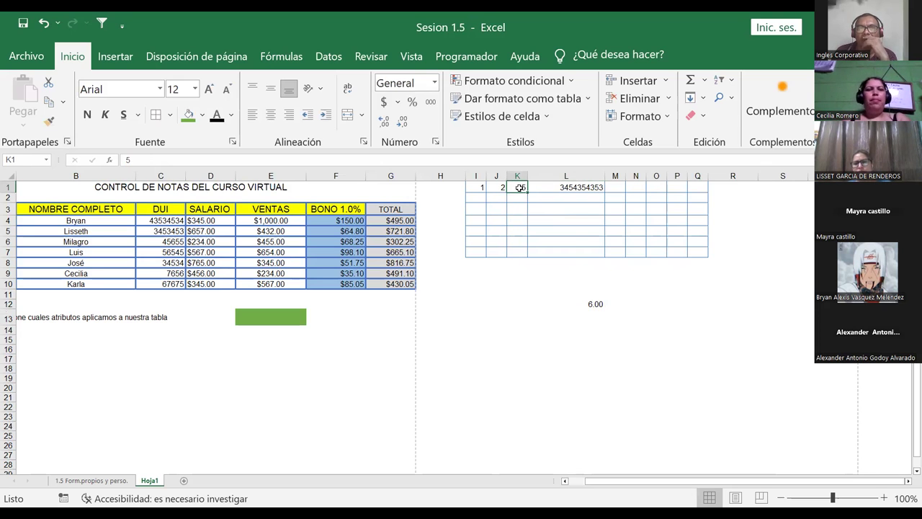
pyautogui.click(602, 313)
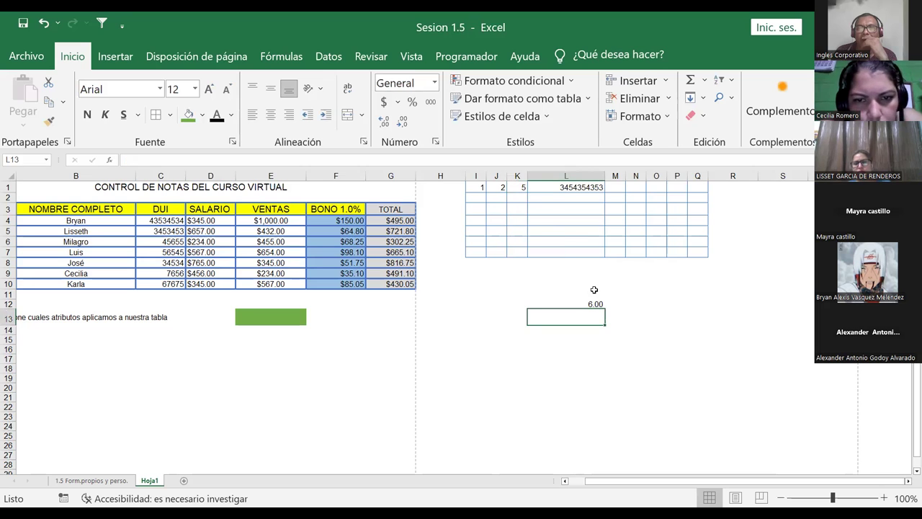
pyautogui.click(476, 187)
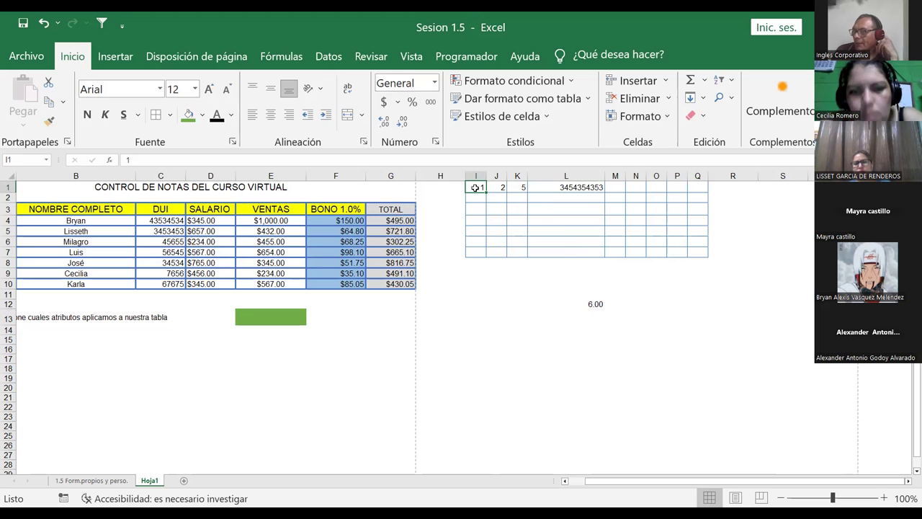
pyautogui.click(547, 219)
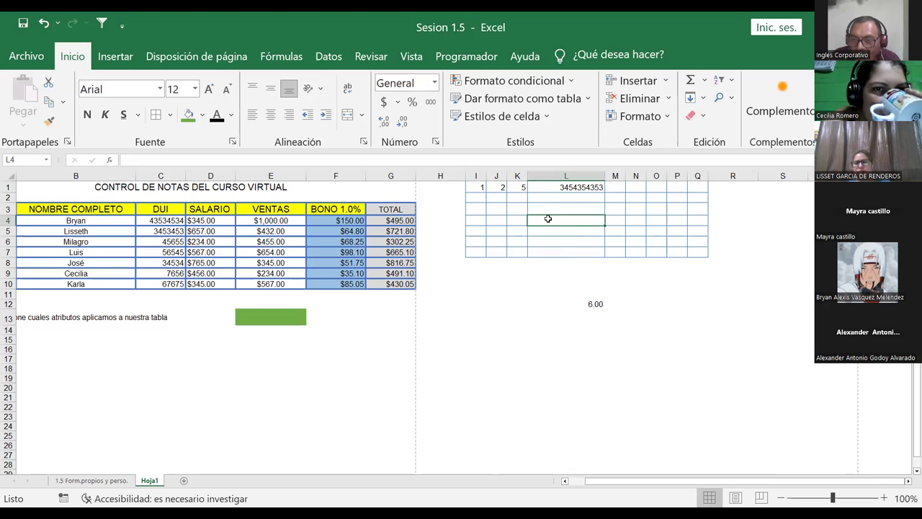
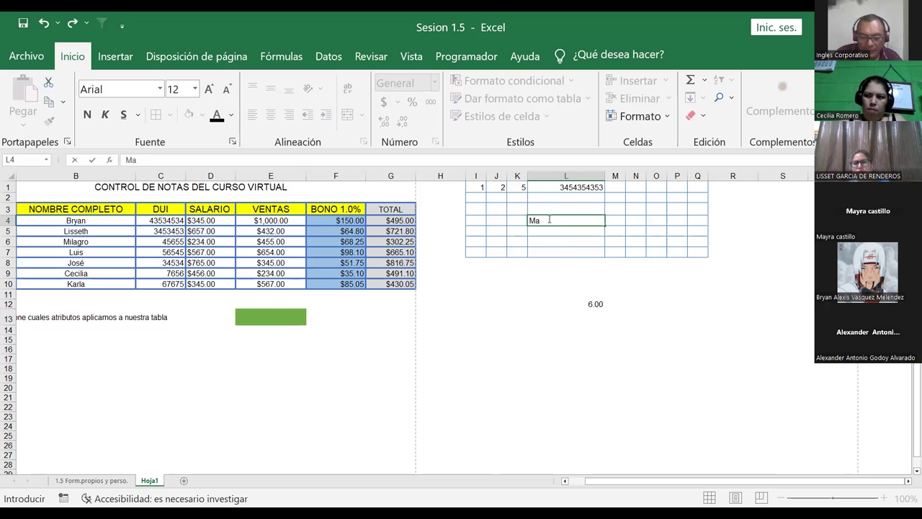
# Enter a person's full name in cell L4, correcting a typo.
pyautogui.press('Return')
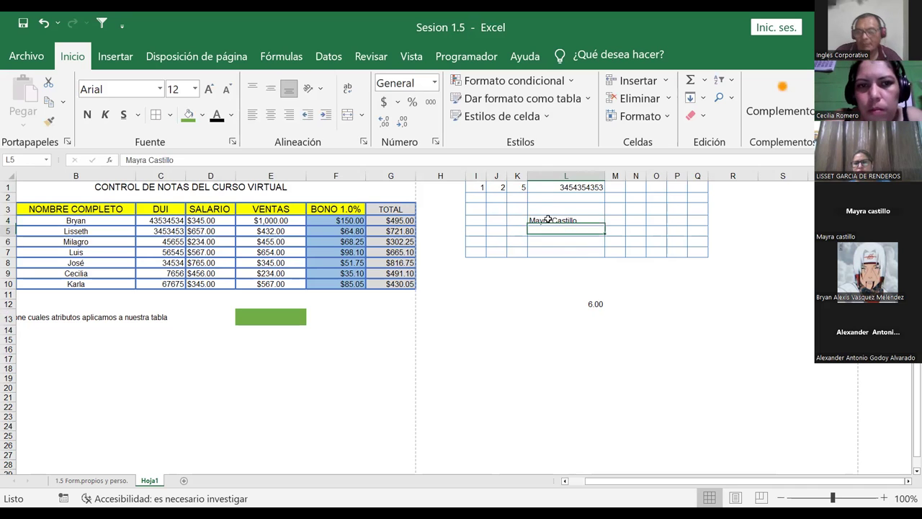
pyautogui.click(559, 220)
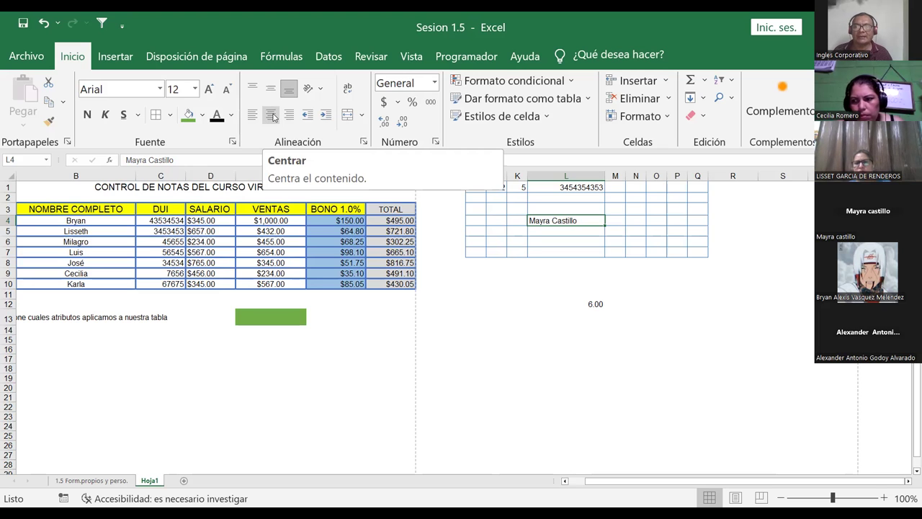
# Centre the name in L4 and enlarge the J4:P4 font to 14 points.
pyautogui.click(273, 117)
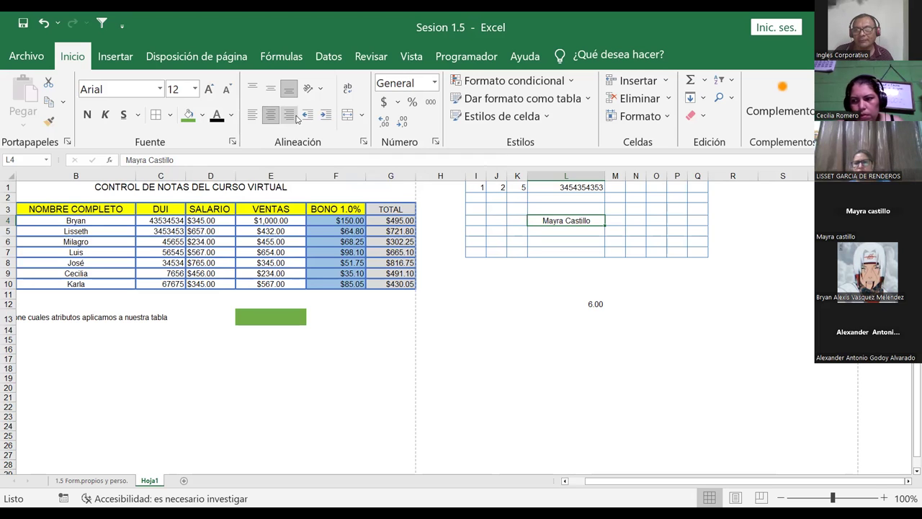
pyautogui.click(515, 330)
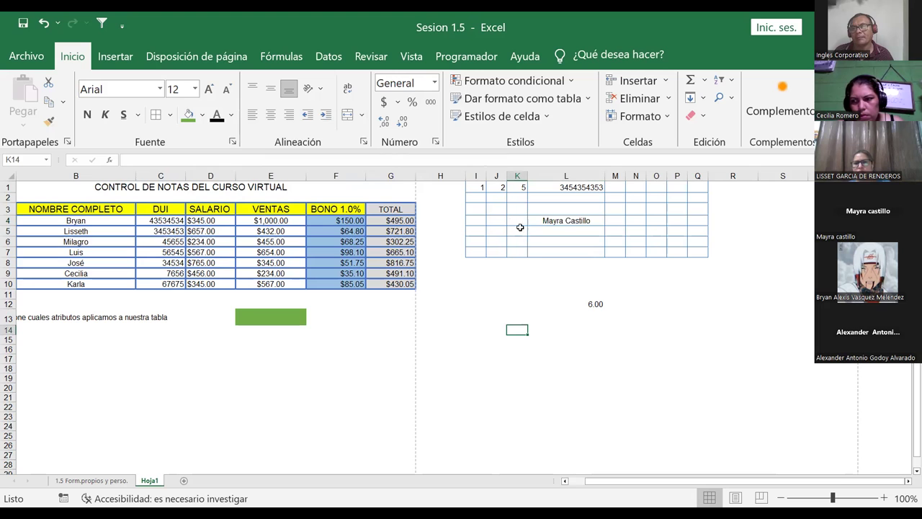
pyautogui.moveTo(490, 221); pyautogui.dragTo(668, 224)
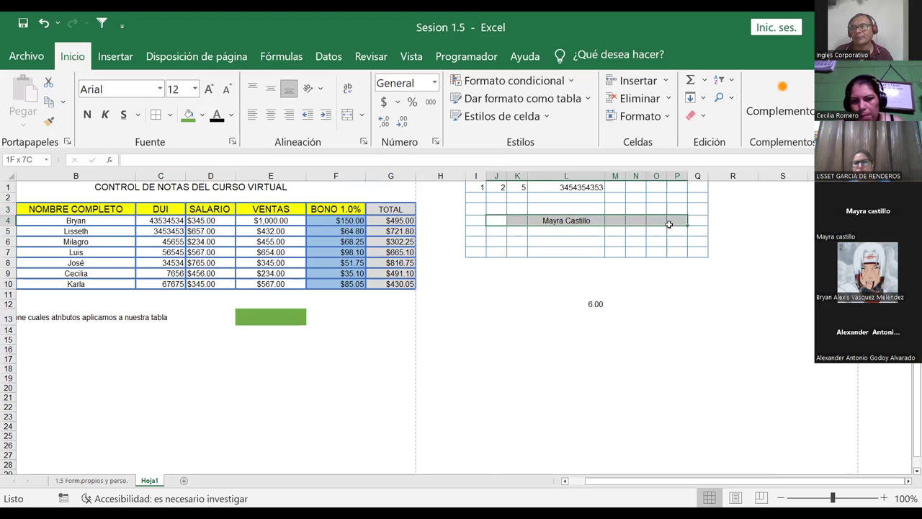
pyautogui.click(210, 91)
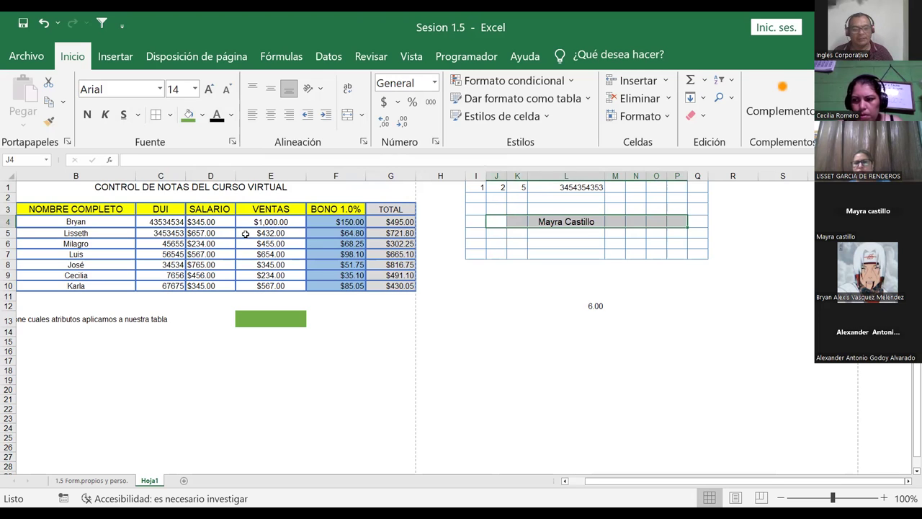
pyautogui.click(552, 223)
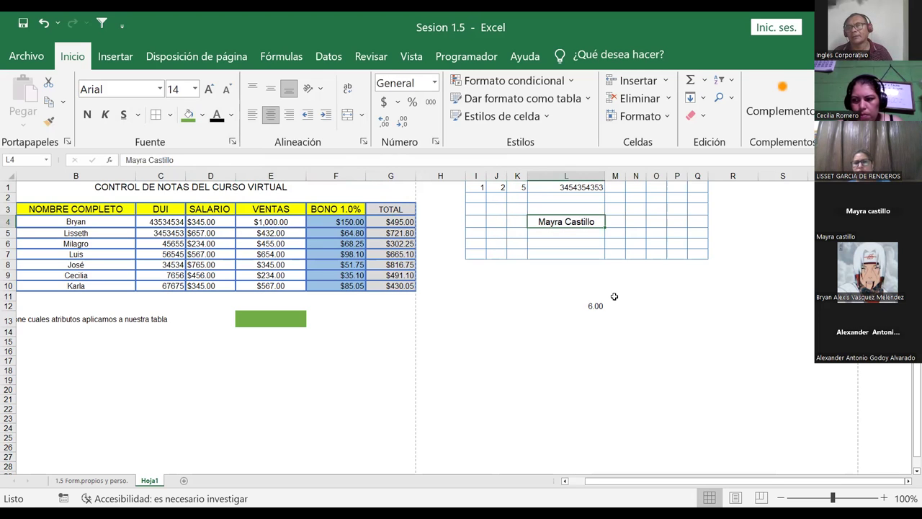
# Copy the name from L4 into cells L3 and L5.
pyautogui.hotkey('ctrl', 'c')
pyautogui.click(552, 209)
pyautogui.hotkey('ctrl', 'v')
pyautogui.click(555, 234)
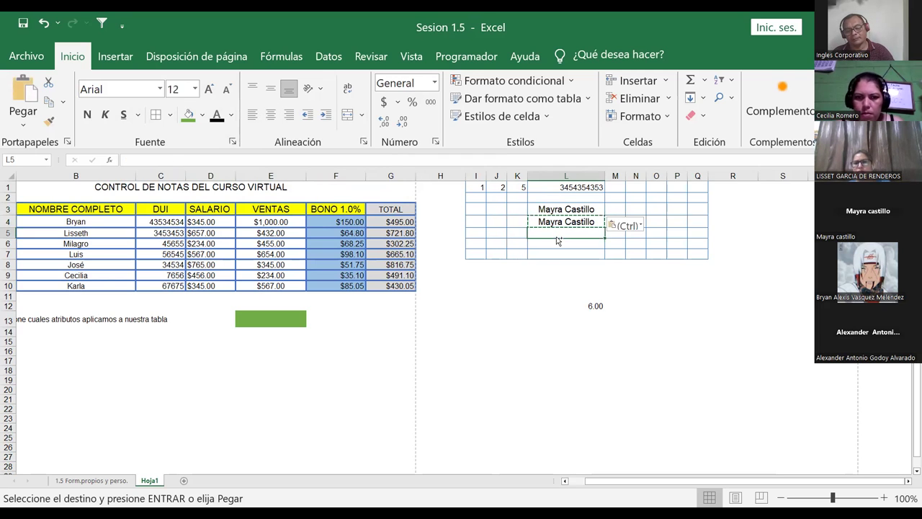
pyautogui.hotkey('ctrl', 'v')
pyautogui.click(562, 257)
pyautogui.click(559, 236)
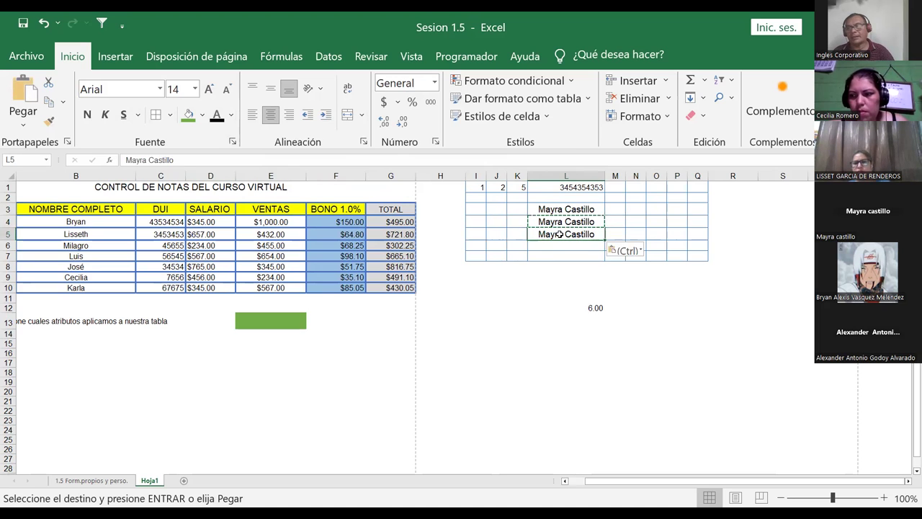
pyautogui.press('Escape')
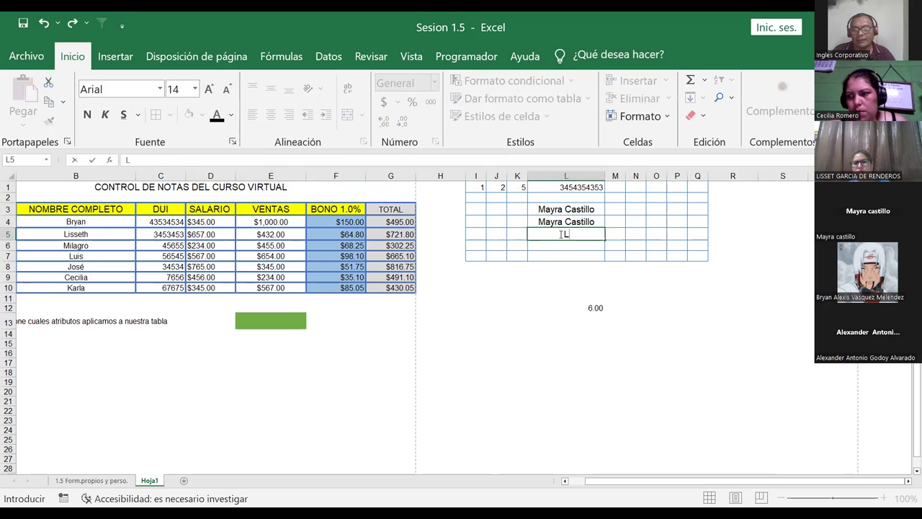
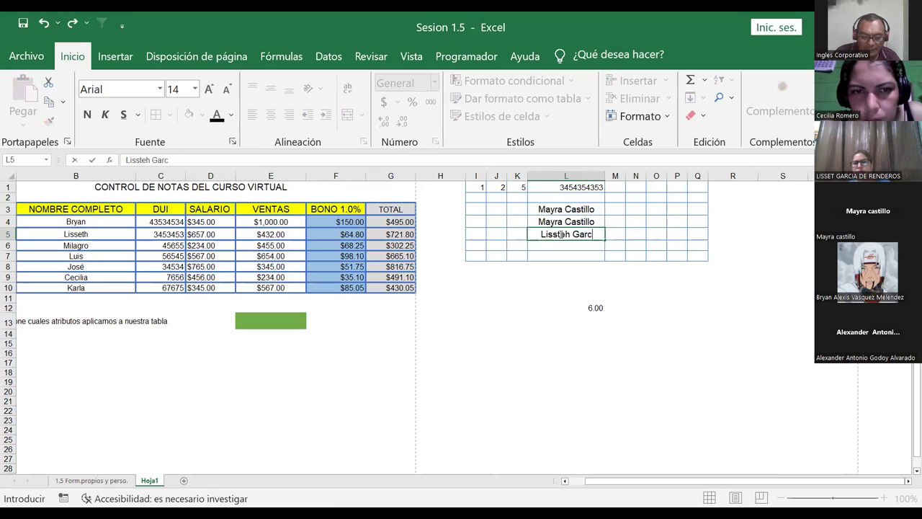
# Replace the names in L5 and L4 with two other full names.
pyautogui.press('Return')
pyautogui.press('Up')
pyautogui.press('Up')
pyautogui.press('Delete')
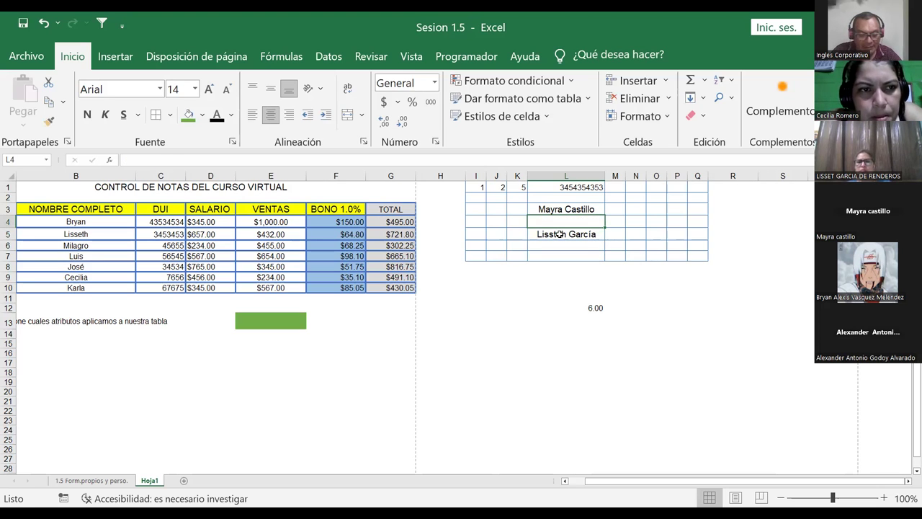
pyautogui.press('Return')
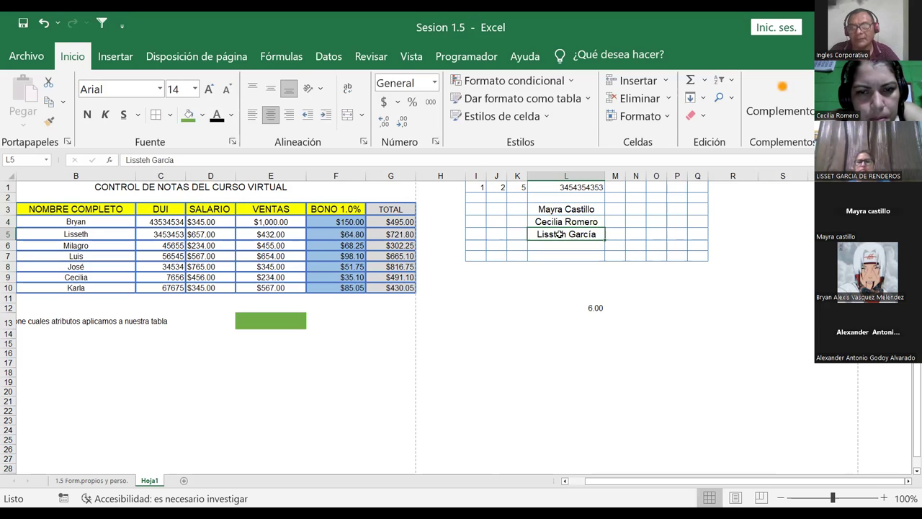
# Right-align the names in L3 and L5 and left-align the name in L4.
pyautogui.click(541, 209)
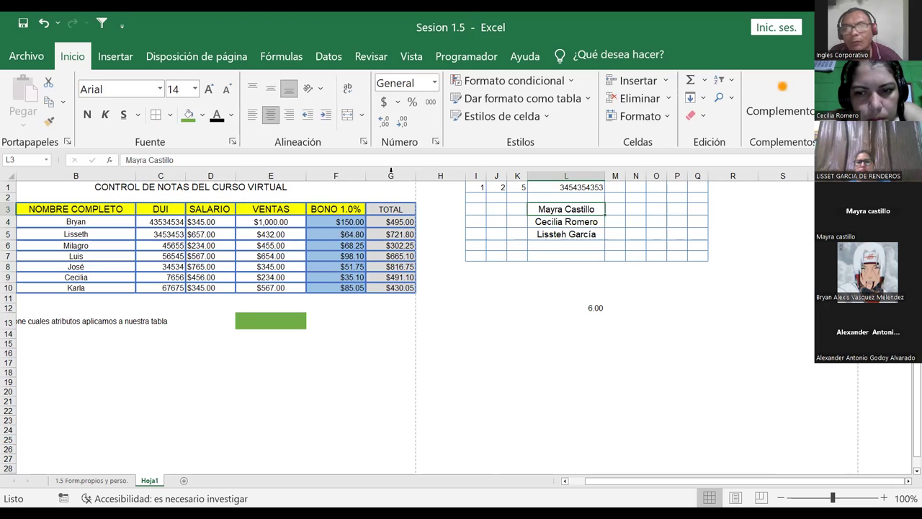
pyautogui.click(288, 115)
pyautogui.click(555, 225)
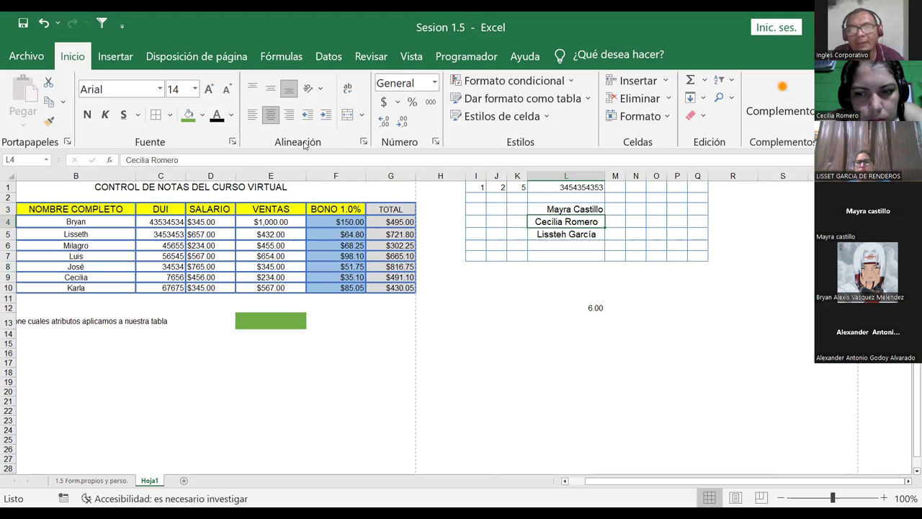
pyautogui.click(252, 115)
pyautogui.click(566, 236)
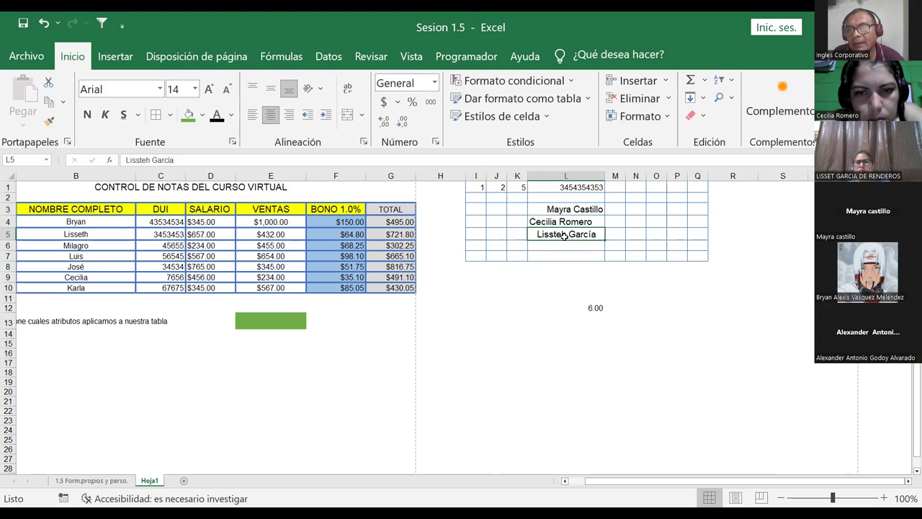
pyautogui.click(272, 114)
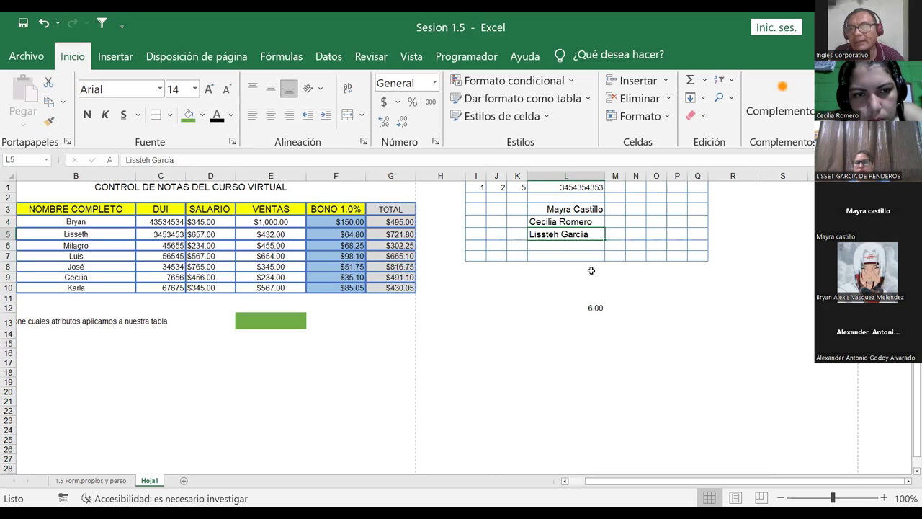
pyautogui.click(488, 336)
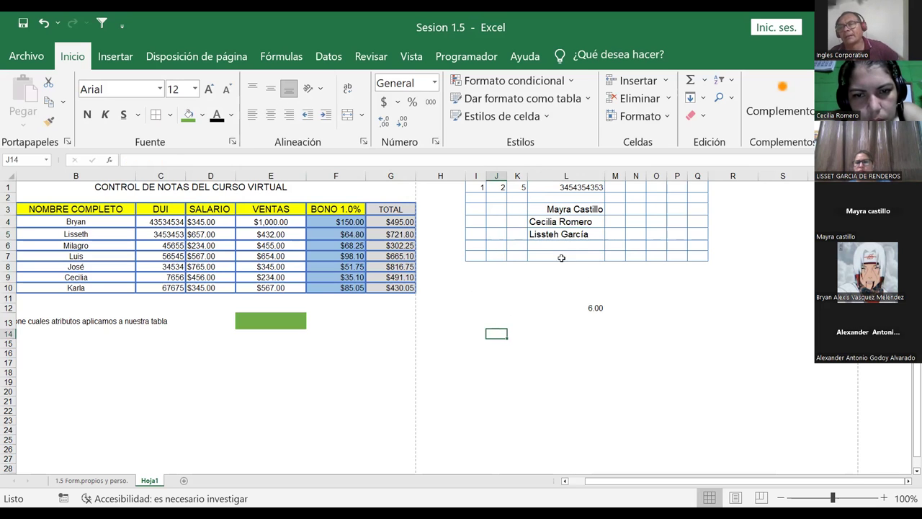
pyautogui.click(571, 235)
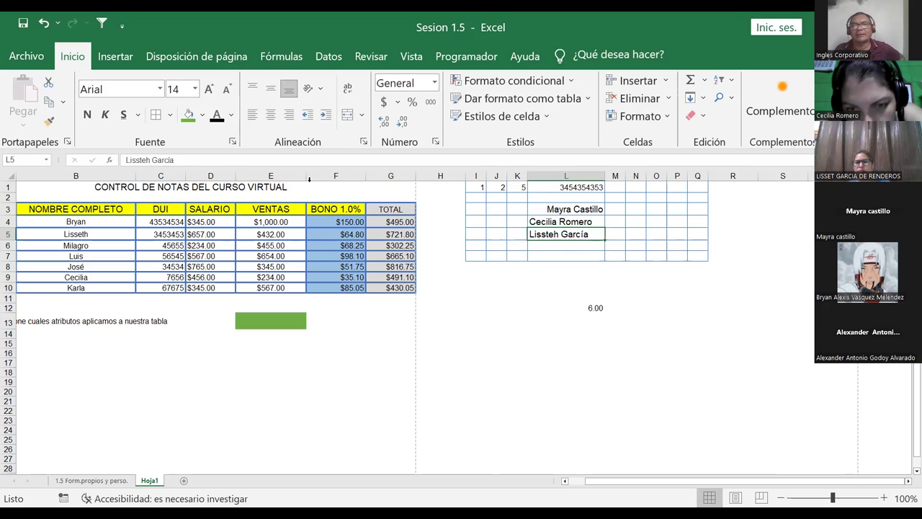
pyautogui.click(289, 114)
pyautogui.click(558, 308)
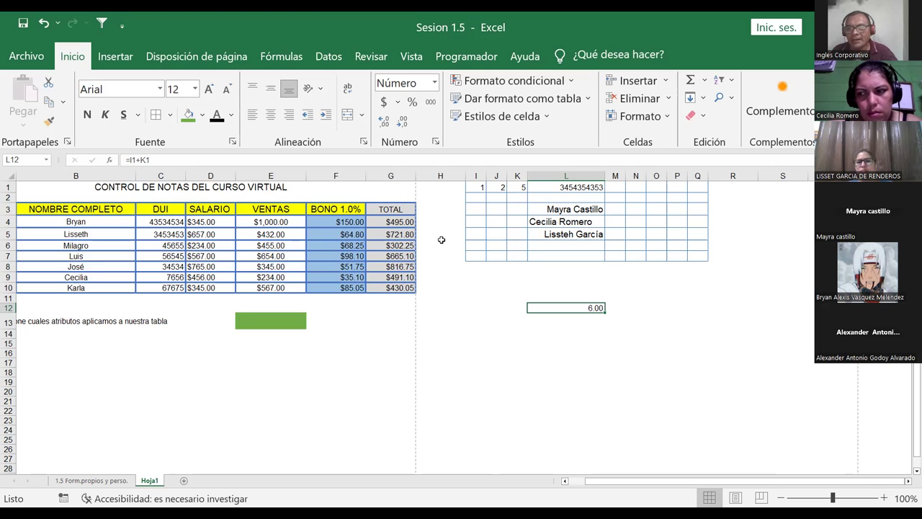
pyautogui.click(345, 224)
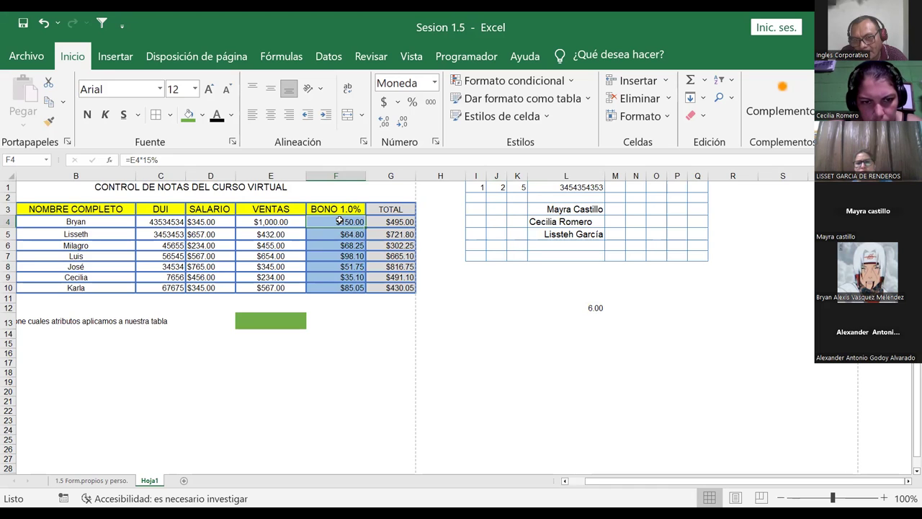
# Apply the General format to the BONO values in F4:F10.
pyautogui.moveTo(342, 218); pyautogui.dragTo(347, 287)
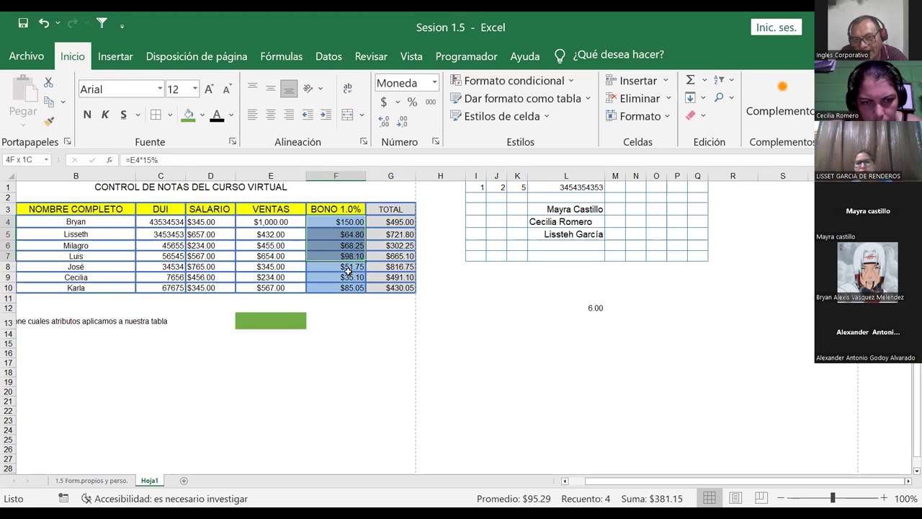
pyautogui.rightClick(337, 222)
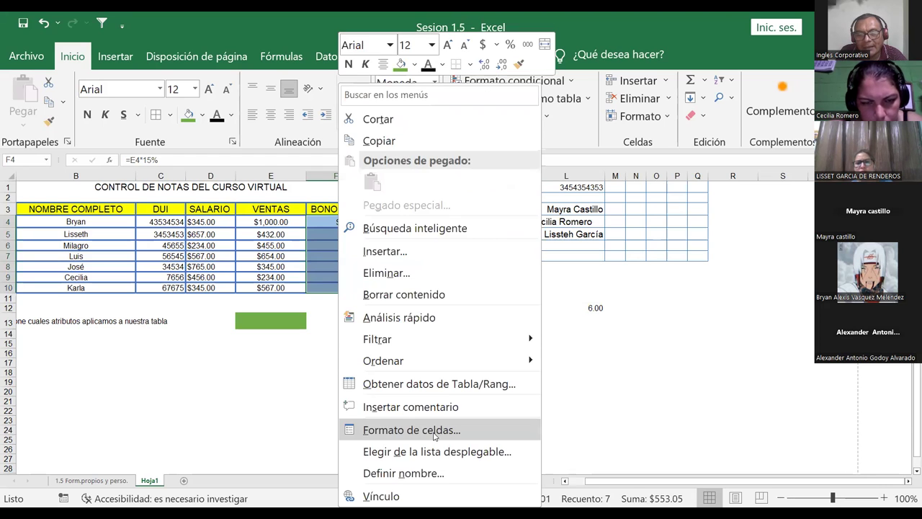
pyautogui.click(434, 430)
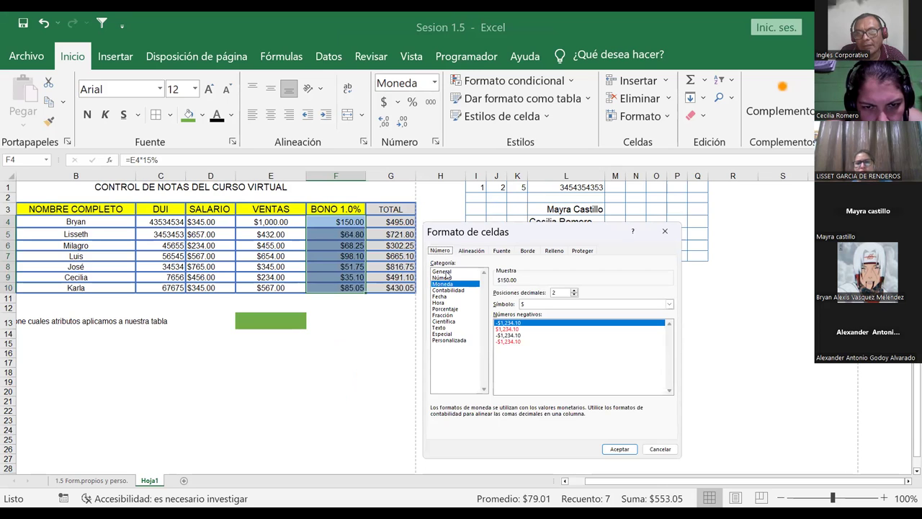
pyautogui.click(444, 272)
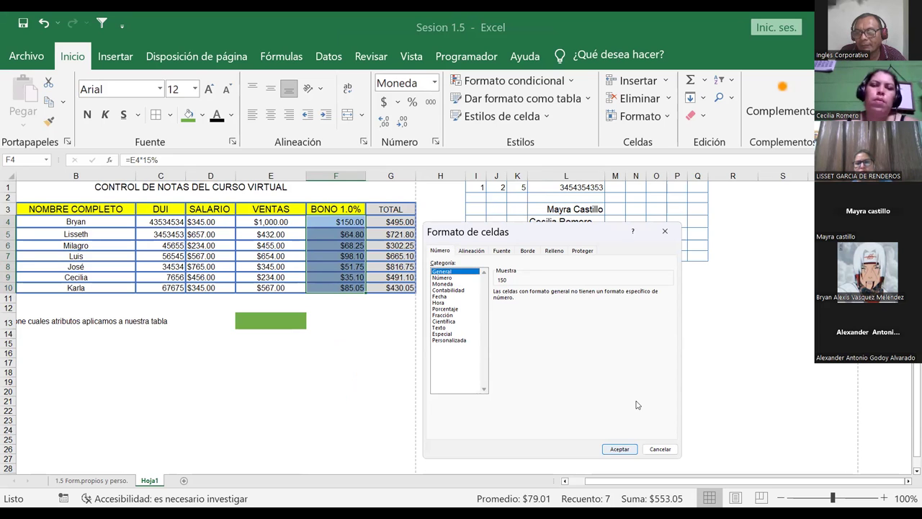
pyautogui.press('Return')
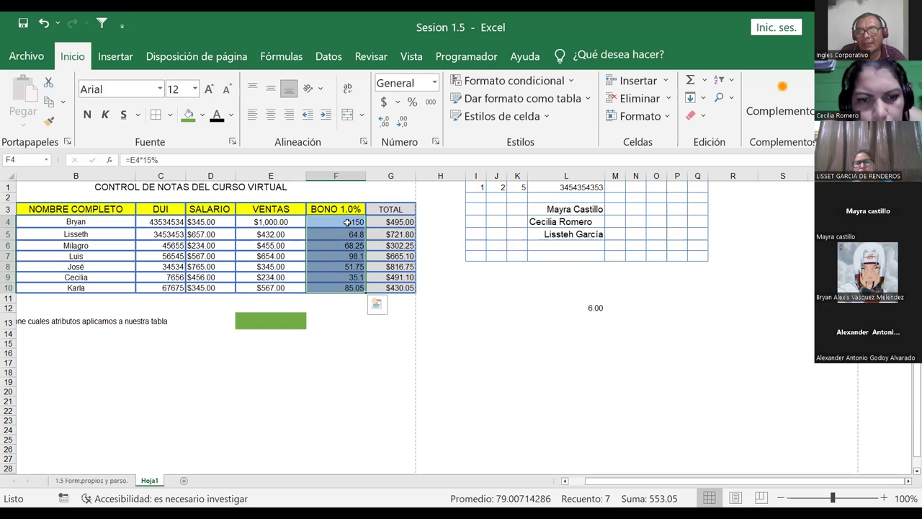
# Review the Alineación and Número settings for F4:F10, closing without changes.
pyautogui.rightClick(348, 227)
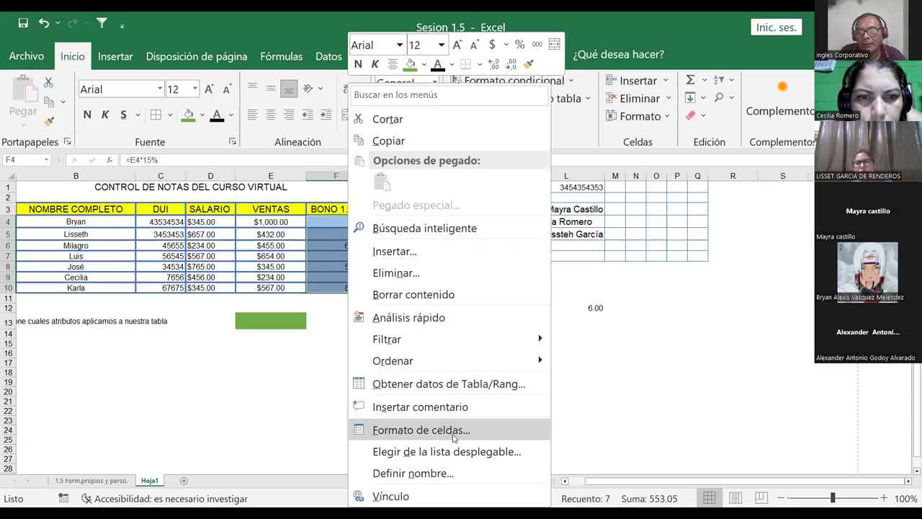
pyautogui.click(453, 430)
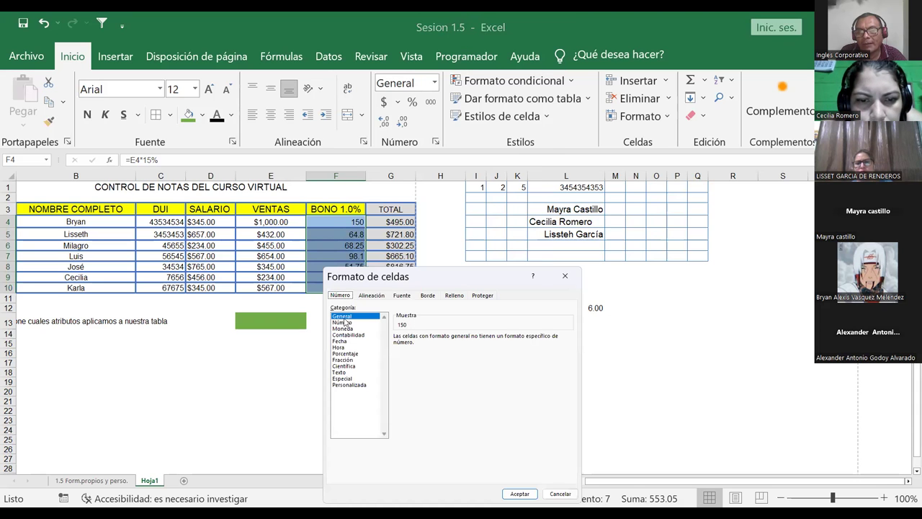
pyautogui.click(376, 295)
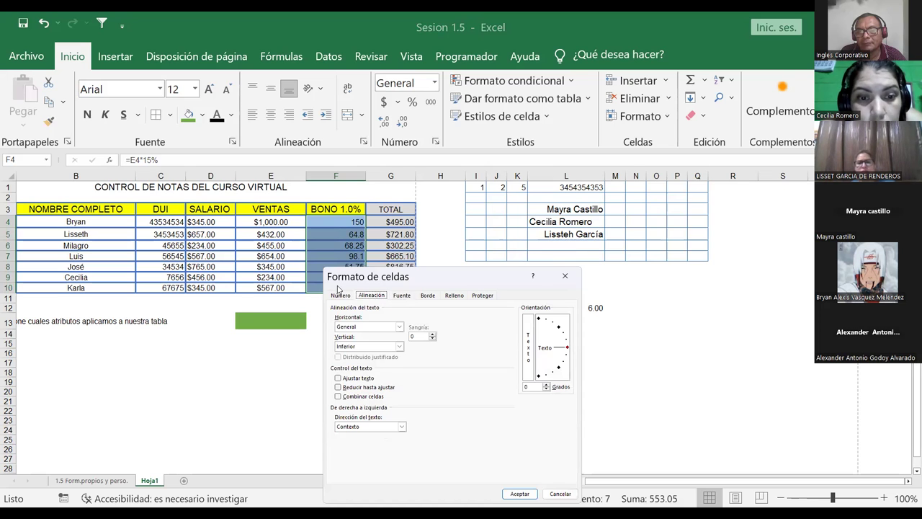
pyautogui.click(340, 296)
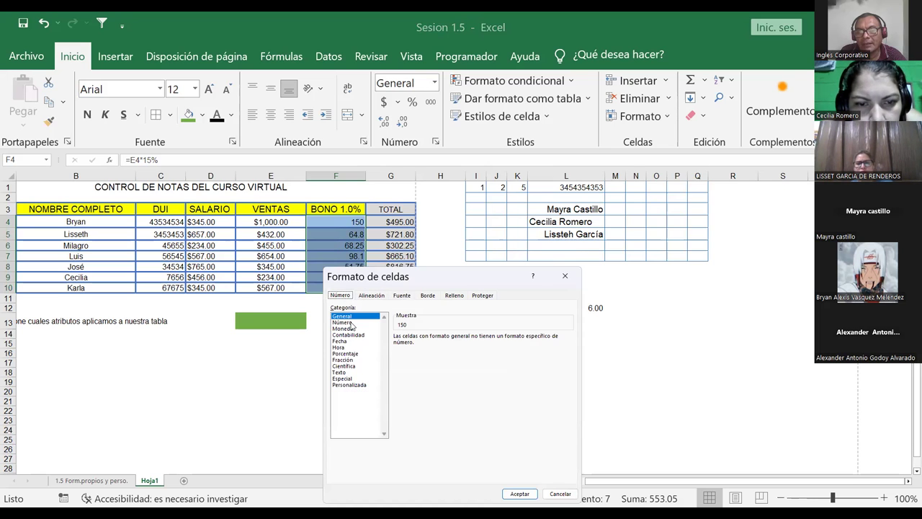
pyautogui.click(351, 324)
pyautogui.click(355, 317)
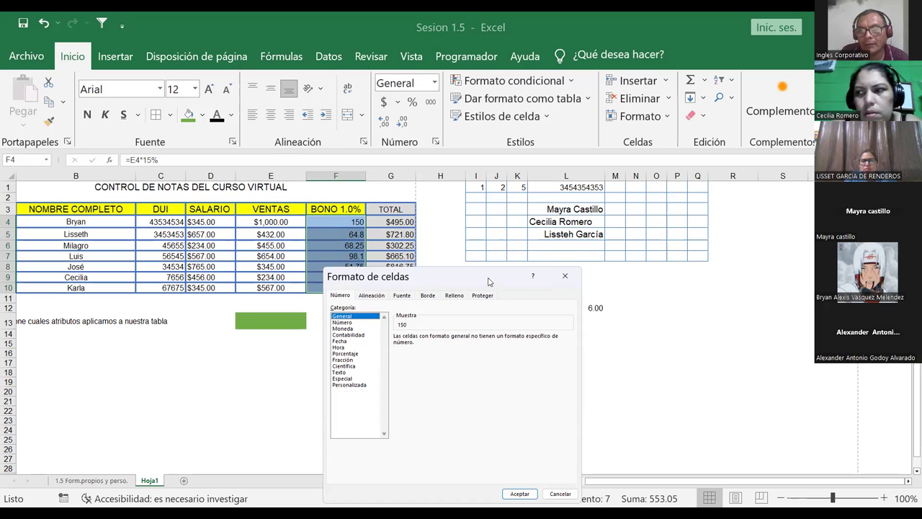
pyautogui.press('Escape')
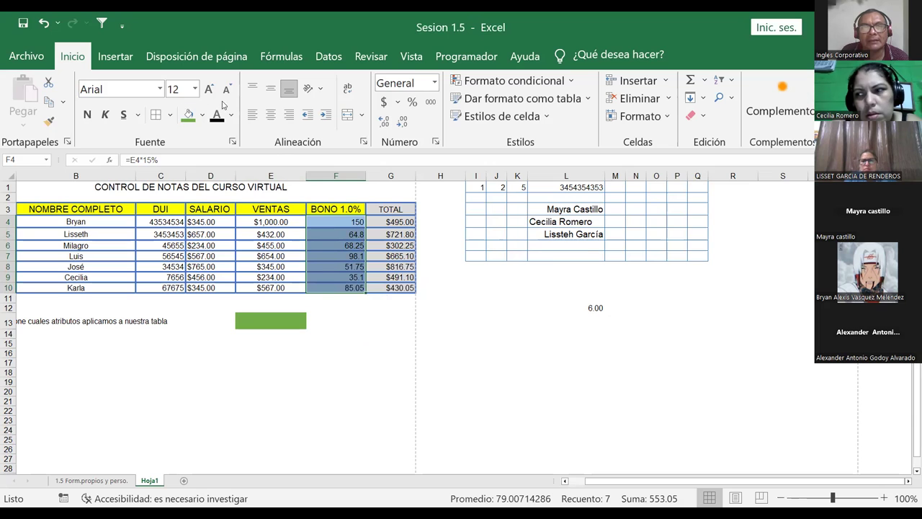
pyautogui.click(270, 114)
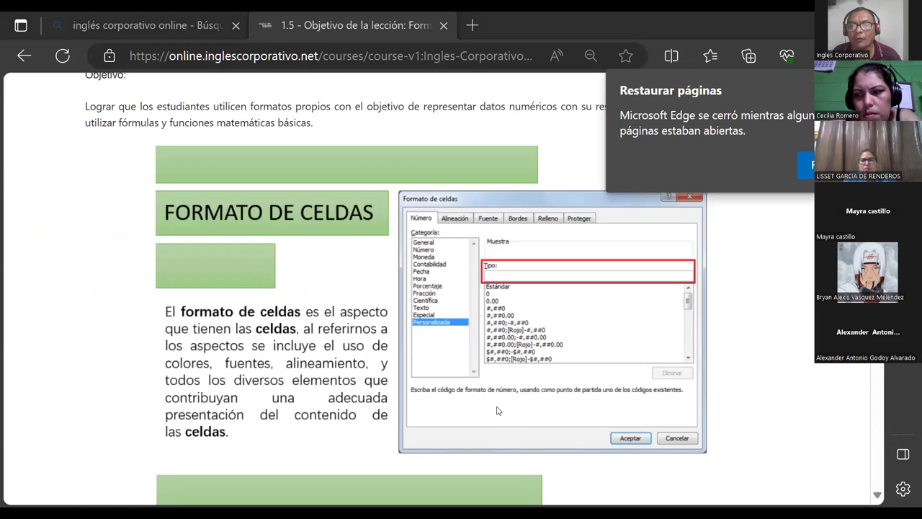
pyautogui.hotkey('alt', 'Tab')
pyautogui.click(587, 309)
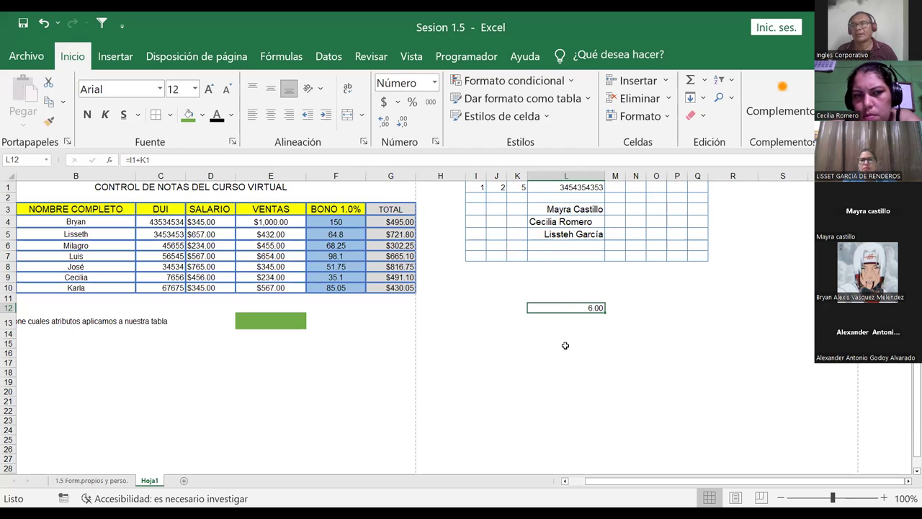
# For L12, preview Moneda, browse the Símbolo list keeping $, then choose Contabilidad.
pyautogui.rightClick(573, 308)
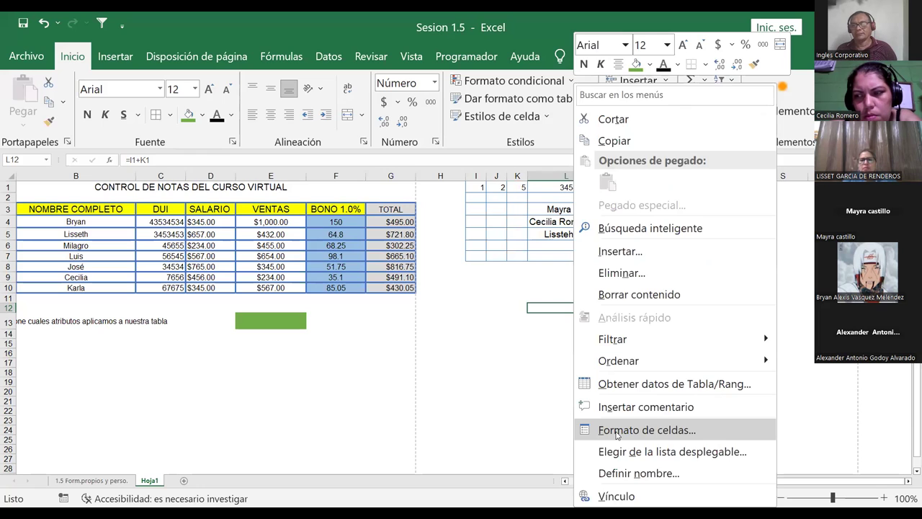
pyautogui.click(616, 430)
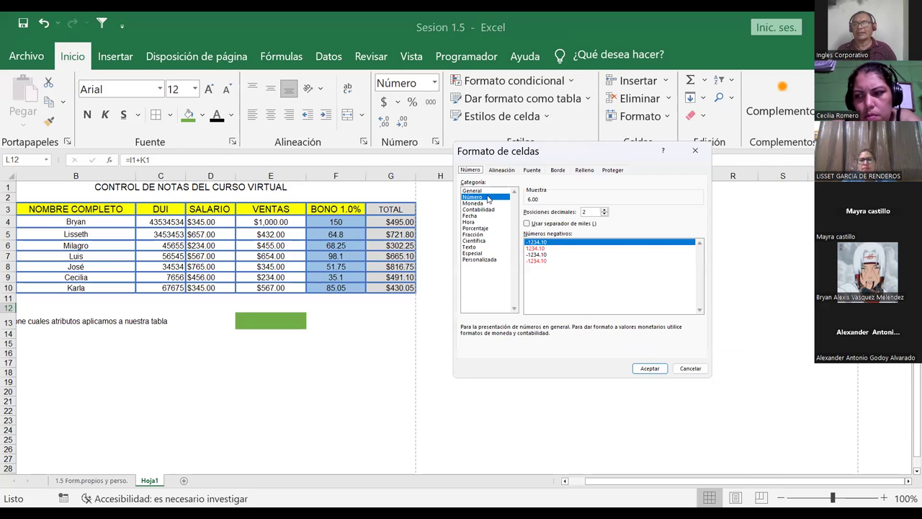
pyautogui.click(483, 204)
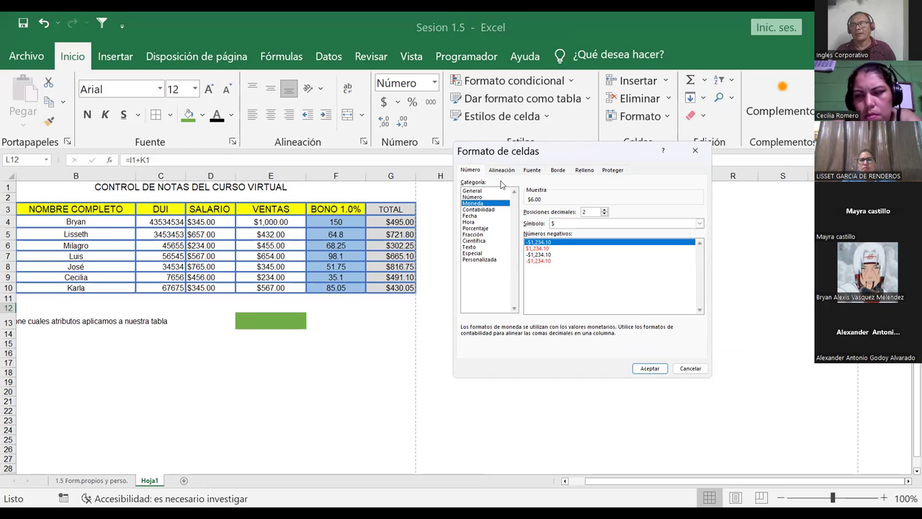
pyautogui.click(574, 226)
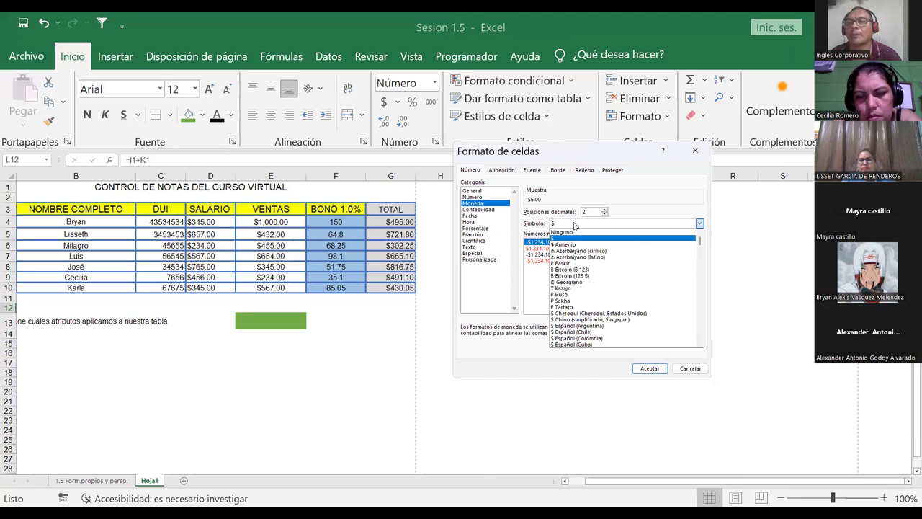
pyautogui.click(575, 226)
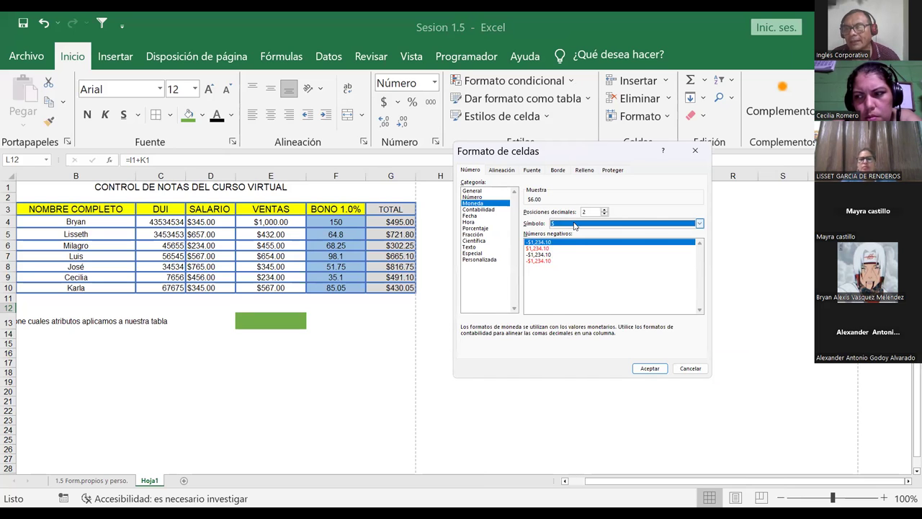
pyautogui.click(575, 226)
pyautogui.click(561, 223)
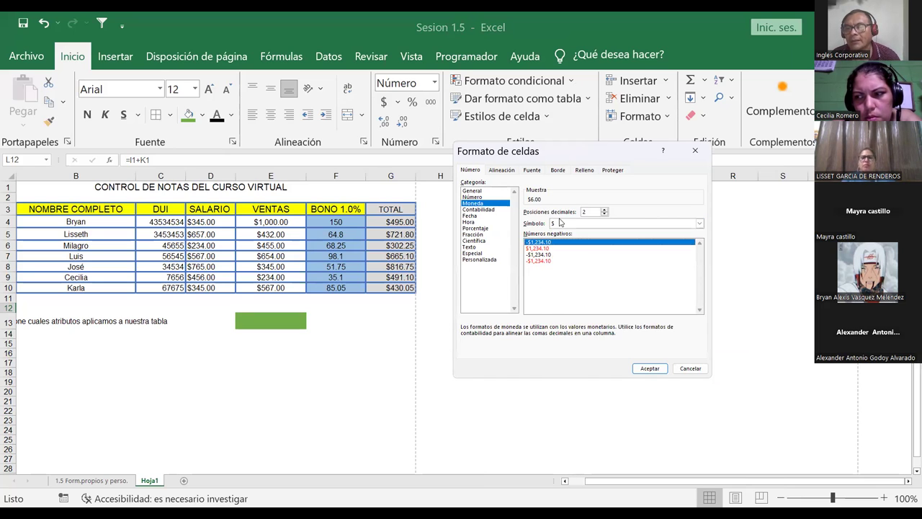
pyautogui.click(564, 225)
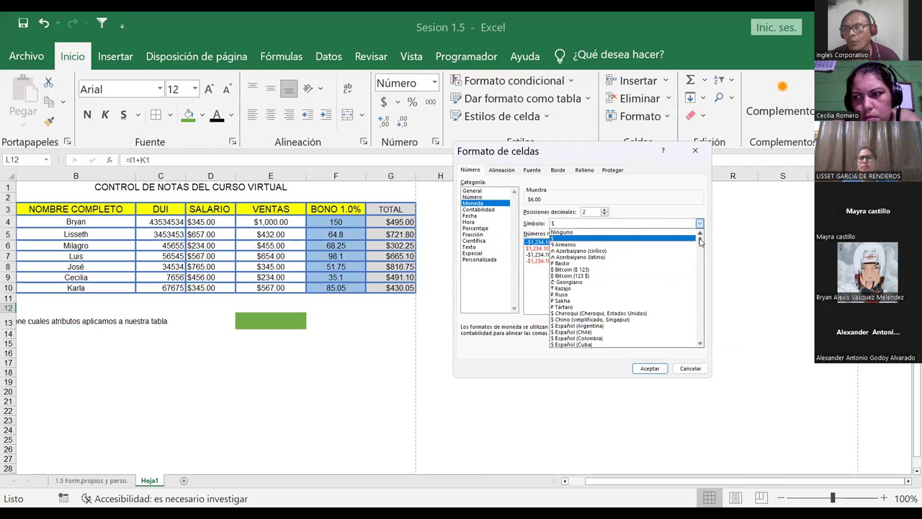
pyautogui.moveTo(699, 241); pyautogui.dragTo(700, 279)
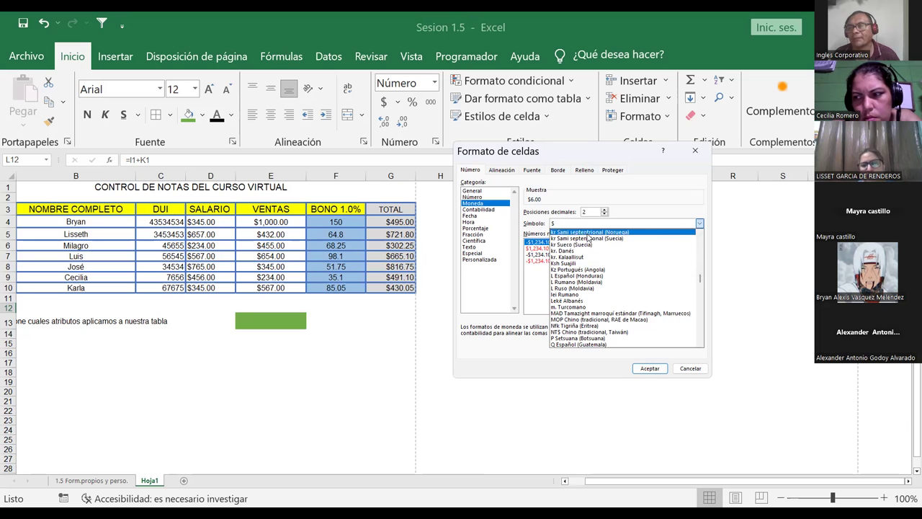
pyautogui.click(477, 215)
pyautogui.click(477, 210)
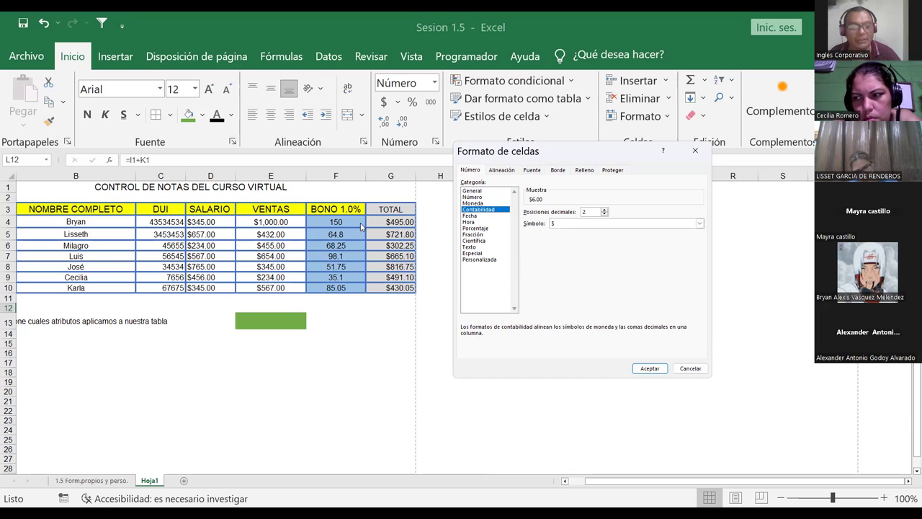
# Discard the L12 changes and give the bonus values F4:F10 the Contabilidad format.
pyautogui.press('Escape')
pyautogui.moveTo(341, 221); pyautogui.dragTo(338, 288)
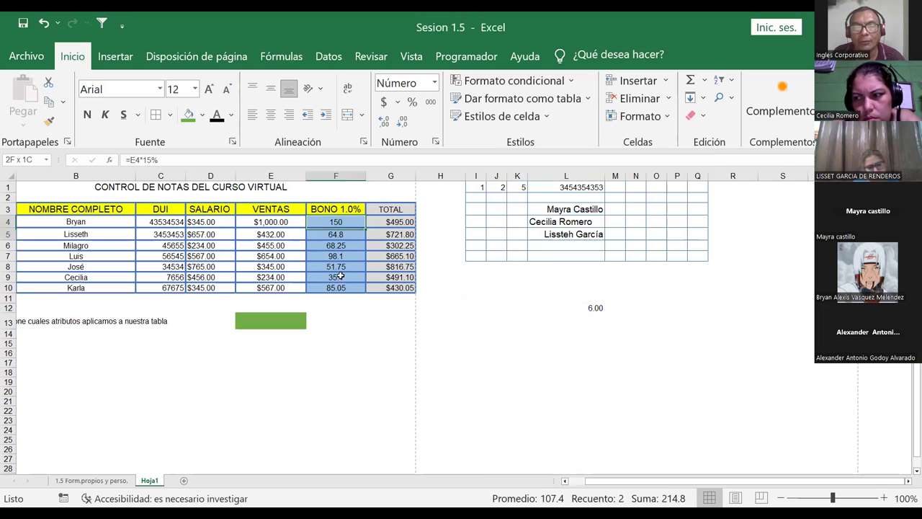
pyautogui.rightClick(344, 224)
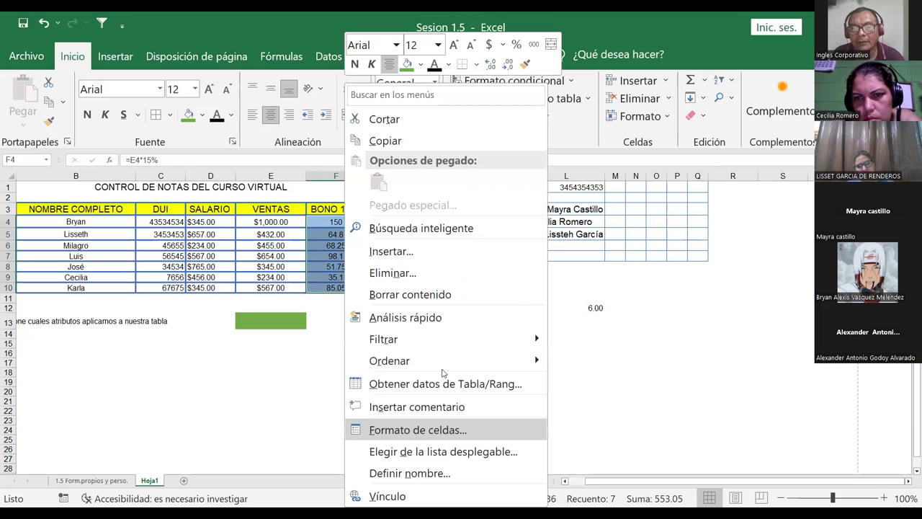
pyautogui.click(432, 431)
pyautogui.click(328, 335)
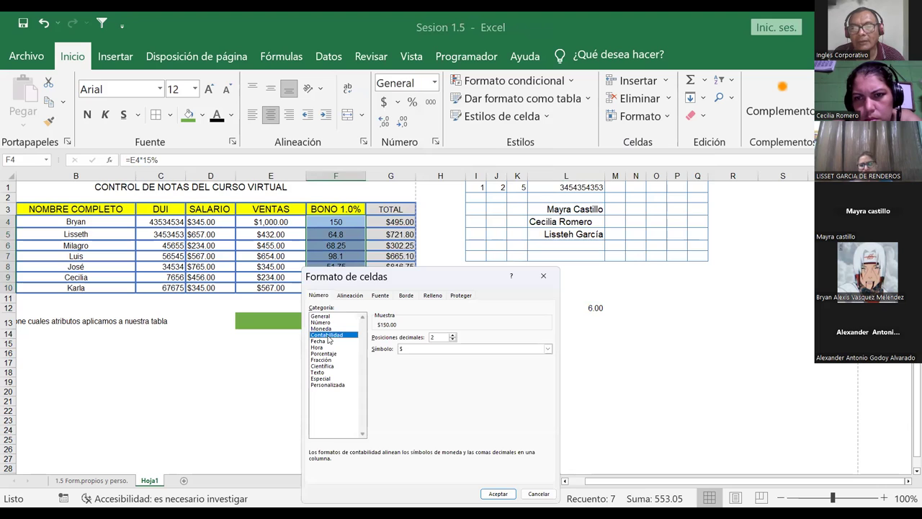
pyautogui.click(506, 495)
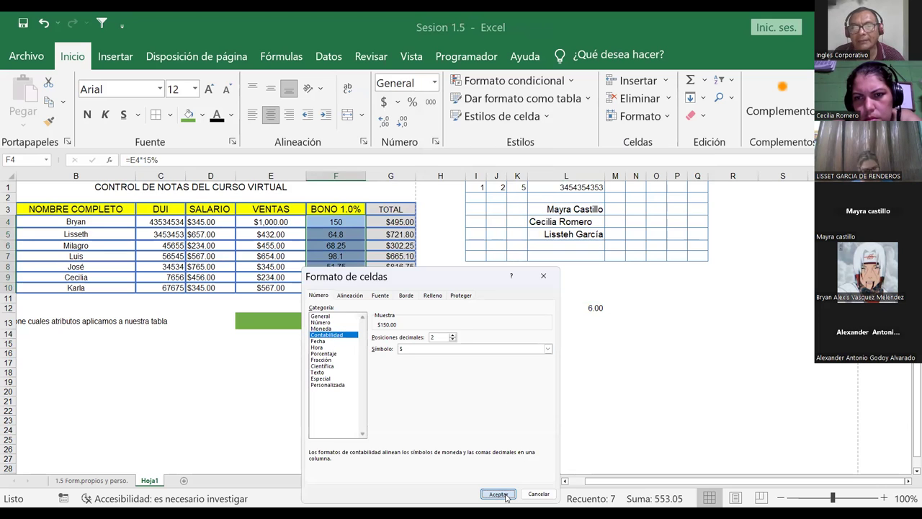
pyautogui.press('Return')
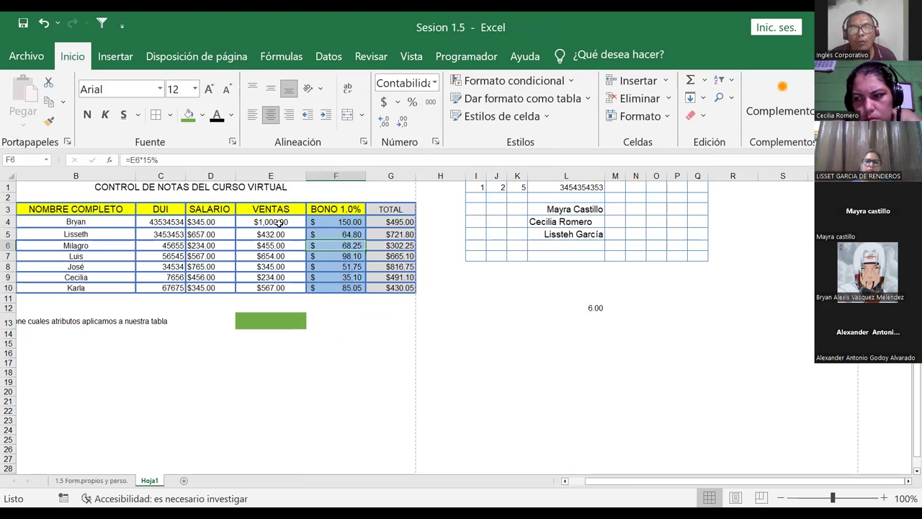
pyautogui.moveTo(280, 224); pyautogui.dragTo(277, 287)
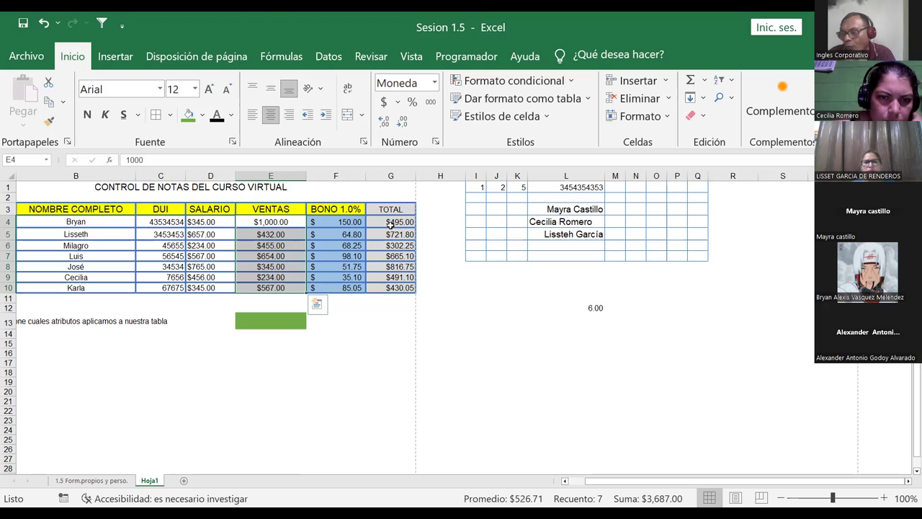
pyautogui.press('Escape')
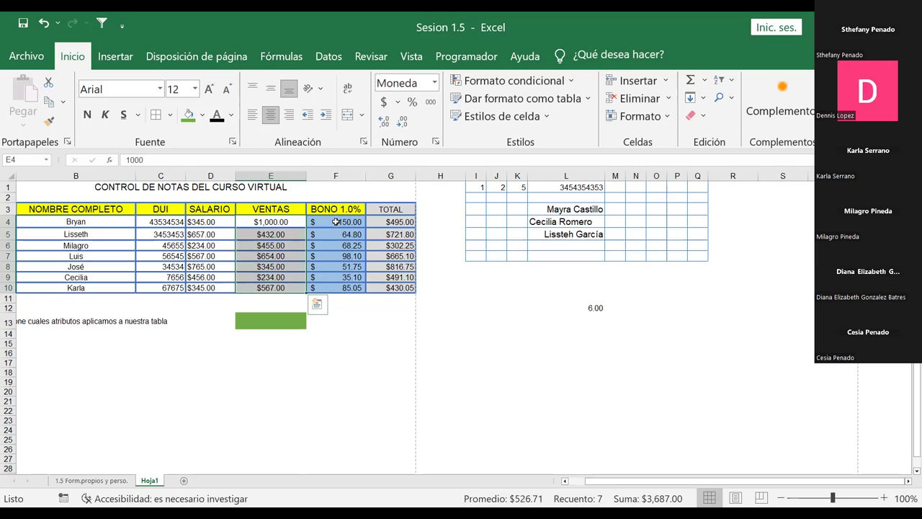
pyautogui.click(252, 117)
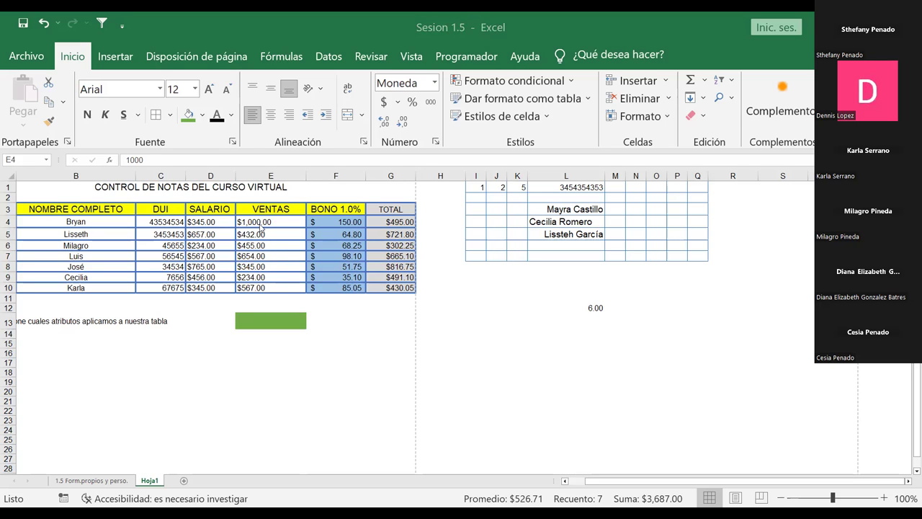
pyautogui.click(327, 220)
pyautogui.moveTo(326, 221); pyautogui.dragTo(326, 287)
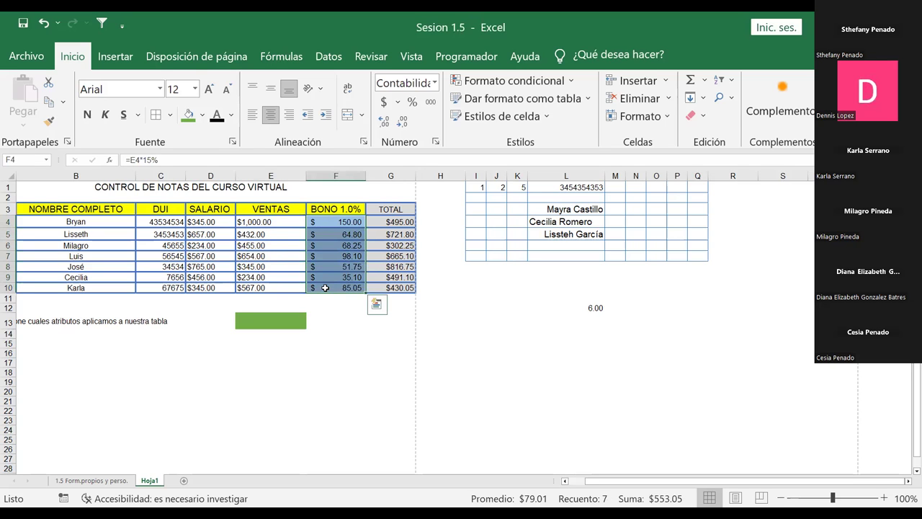
pyautogui.rightClick(329, 226)
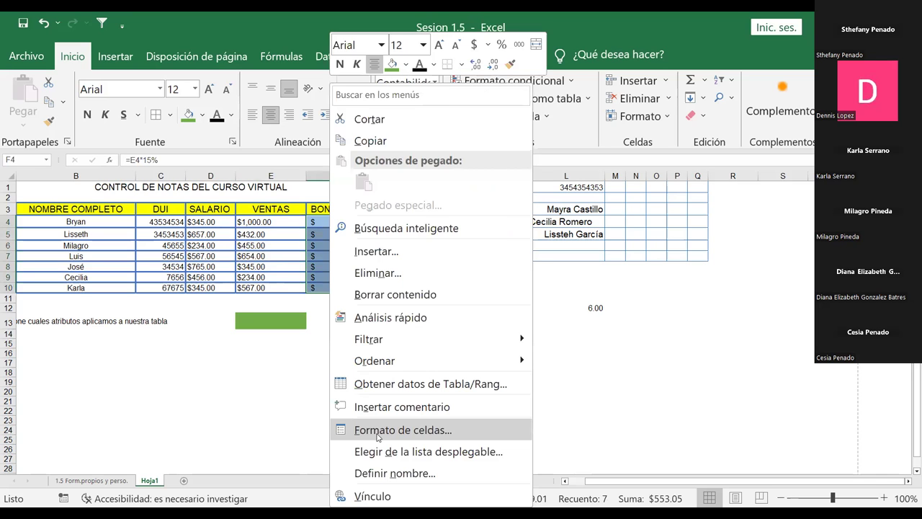
pyautogui.click(379, 435)
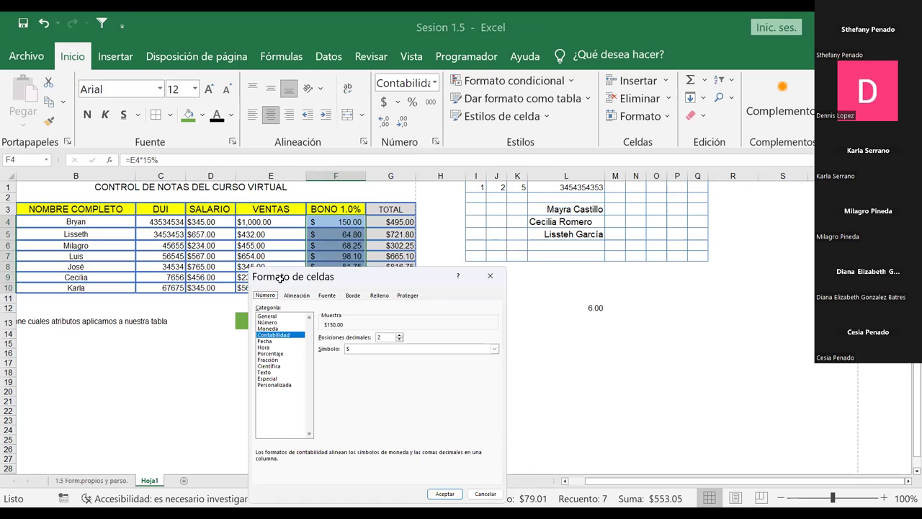
pyautogui.click(480, 495)
pyautogui.moveTo(267, 222); pyautogui.dragTo(268, 287)
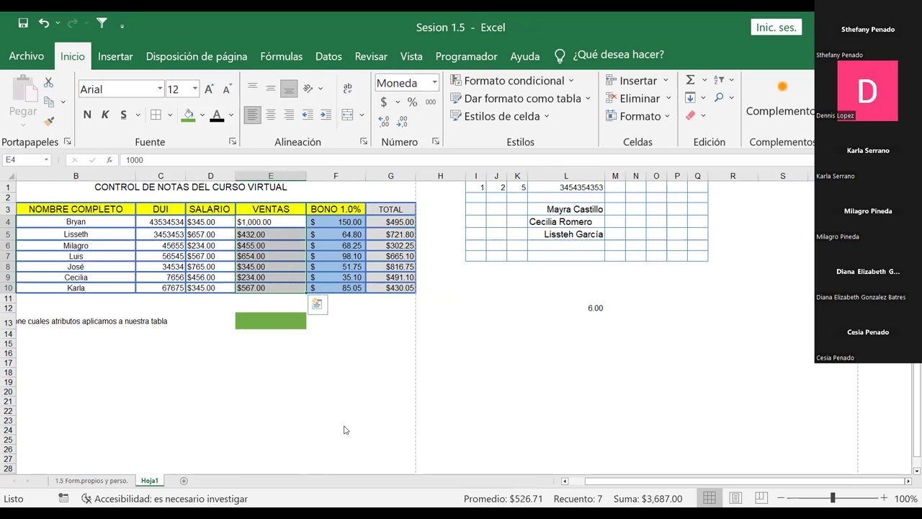
pyautogui.hotkey('ctrl', '1')
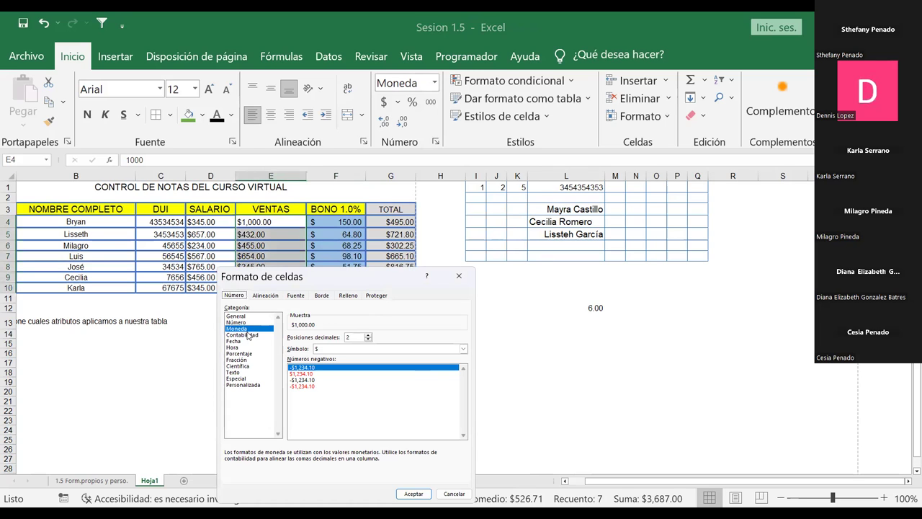
pyautogui.click(413, 494)
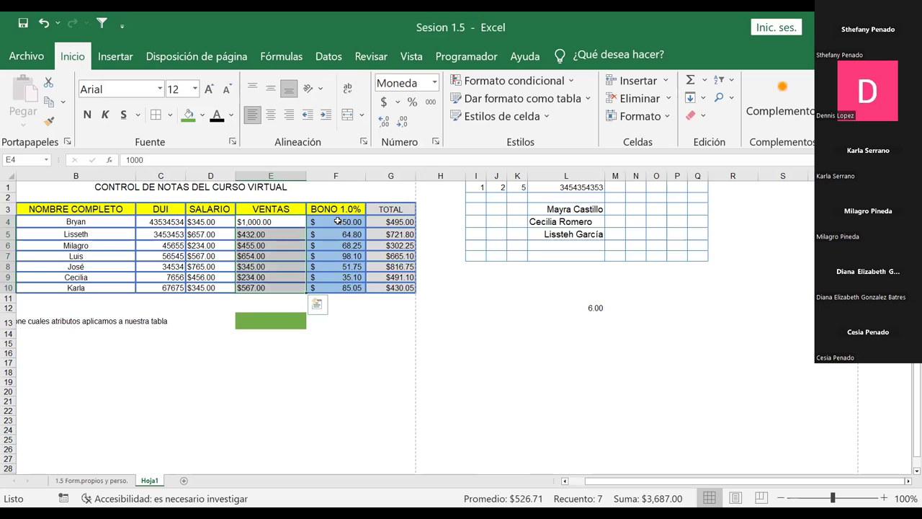
pyautogui.moveTo(338, 221); pyautogui.dragTo(339, 288)
pyautogui.moveTo(270, 222); pyautogui.dragTo(266, 288)
pyautogui.write('si')
pyautogui.press('Return')
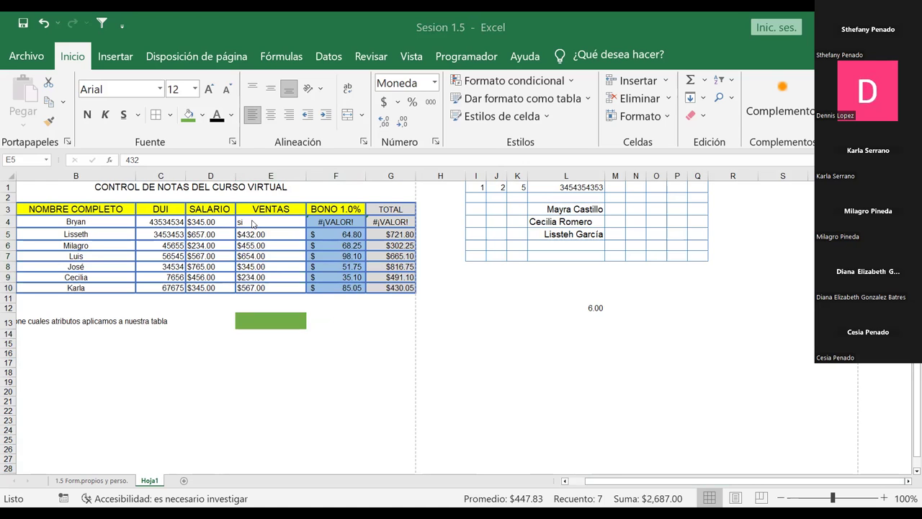
pyautogui.click(45, 23)
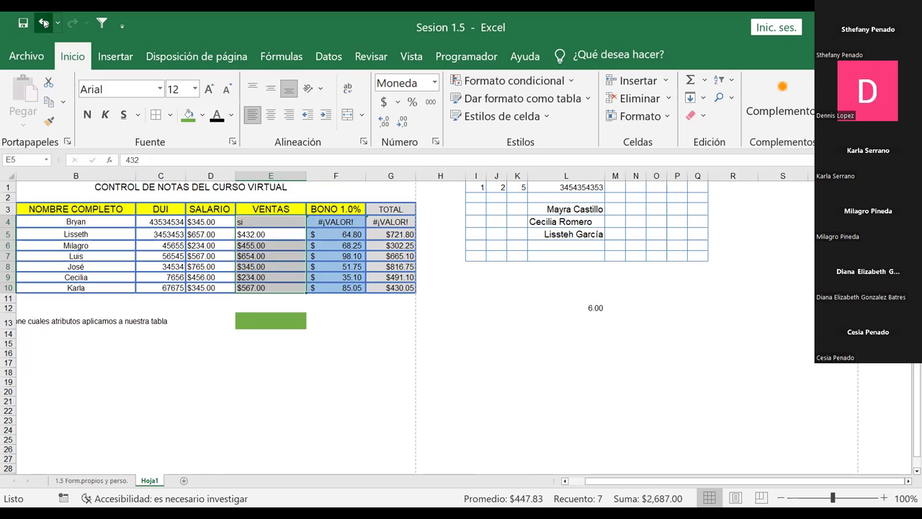
pyautogui.click(389, 361)
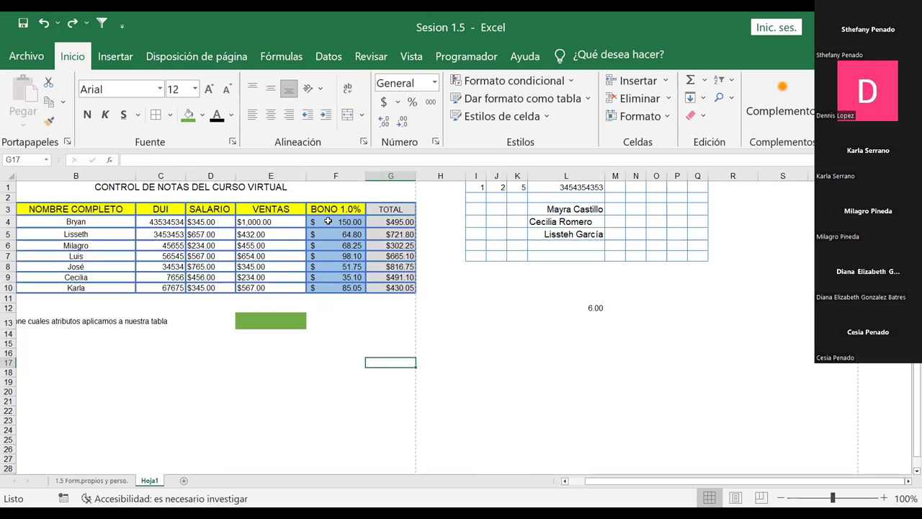
pyautogui.click(328, 221)
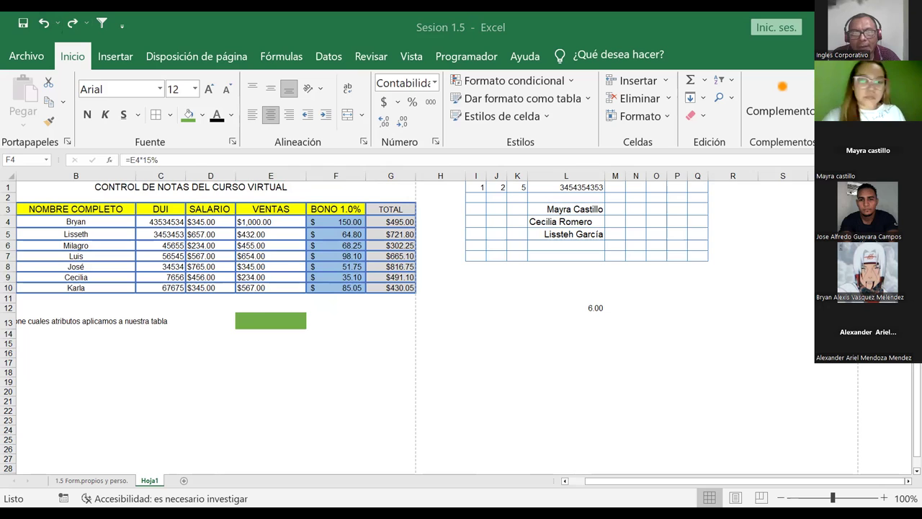
# Give the SALARIO values D4:D10 the two-decimal Número format, e.g. 345.00.
pyautogui.moveTo(201, 221); pyautogui.dragTo(208, 286)
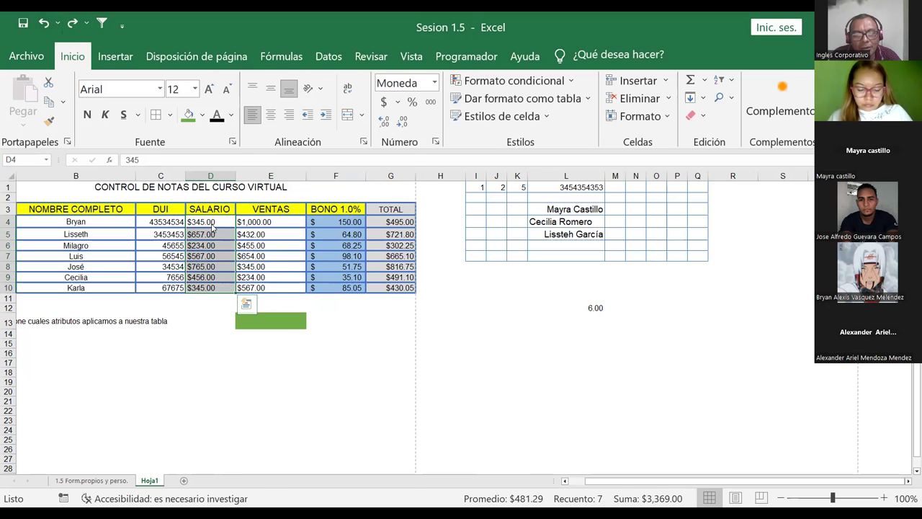
pyautogui.rightClick(213, 227)
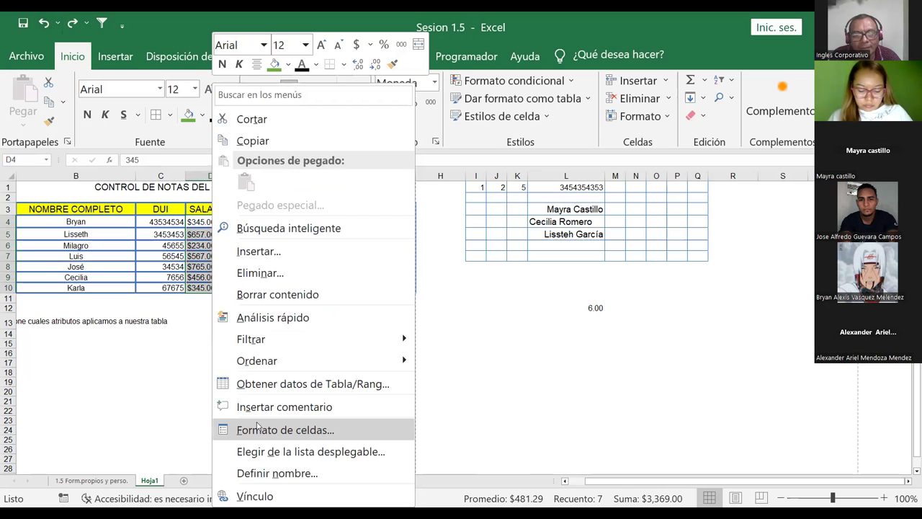
pyautogui.click(293, 431)
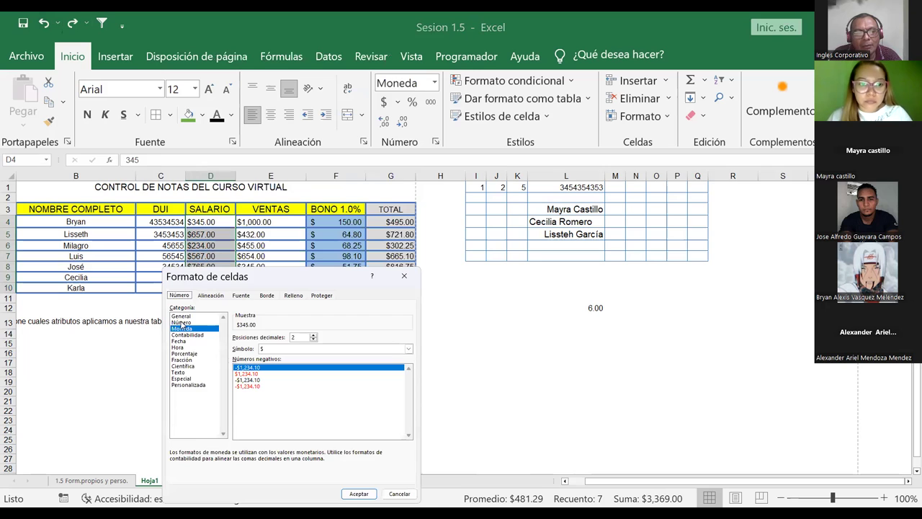
pyautogui.click(181, 323)
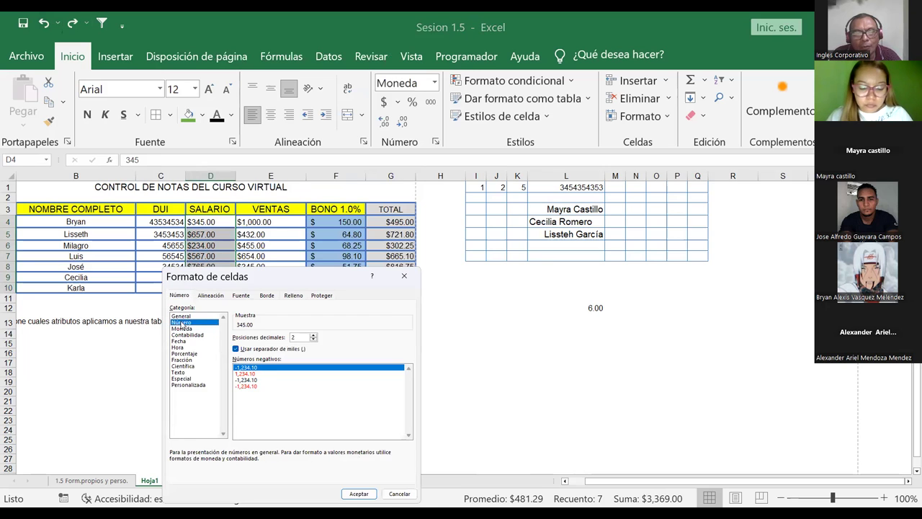
pyautogui.click(350, 495)
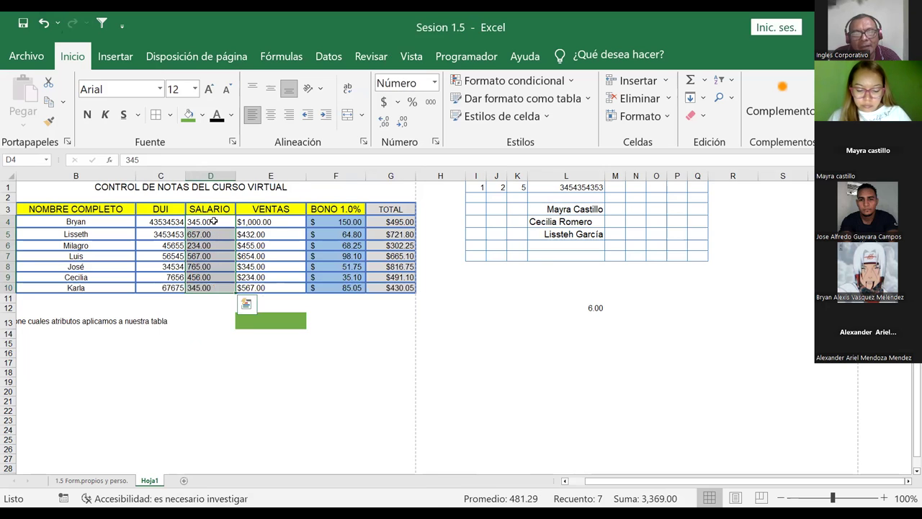
pyautogui.click(215, 223)
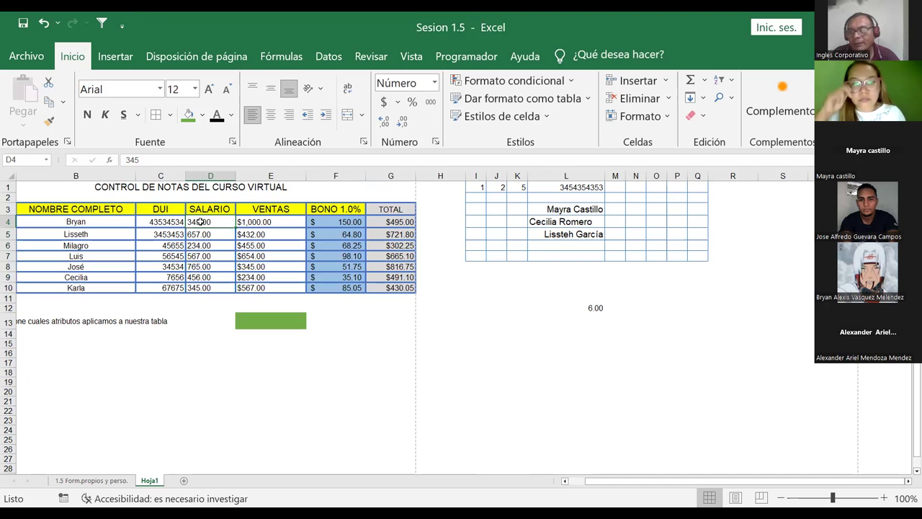
pyautogui.moveTo(200, 222); pyautogui.dragTo(315, 288)
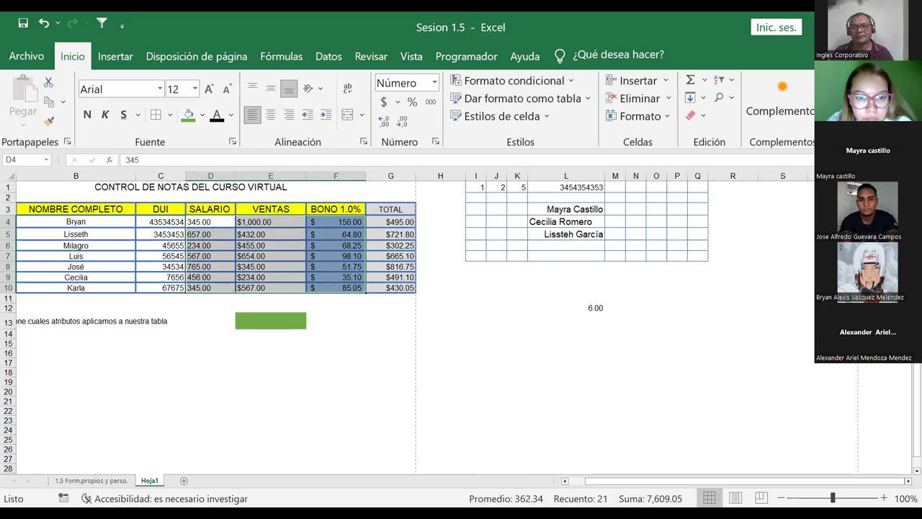
pyautogui.hotkey('alt', 'Tab')
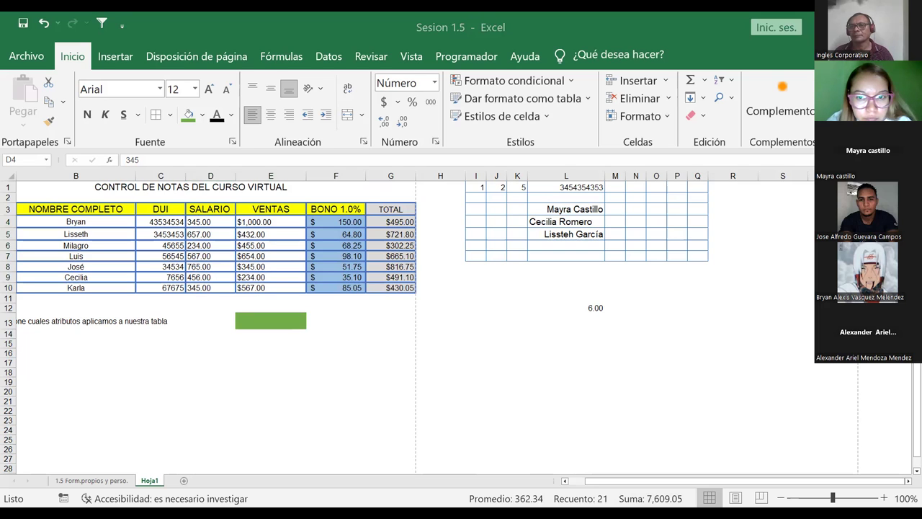
pyautogui.hotkey('alt', 'Tab')
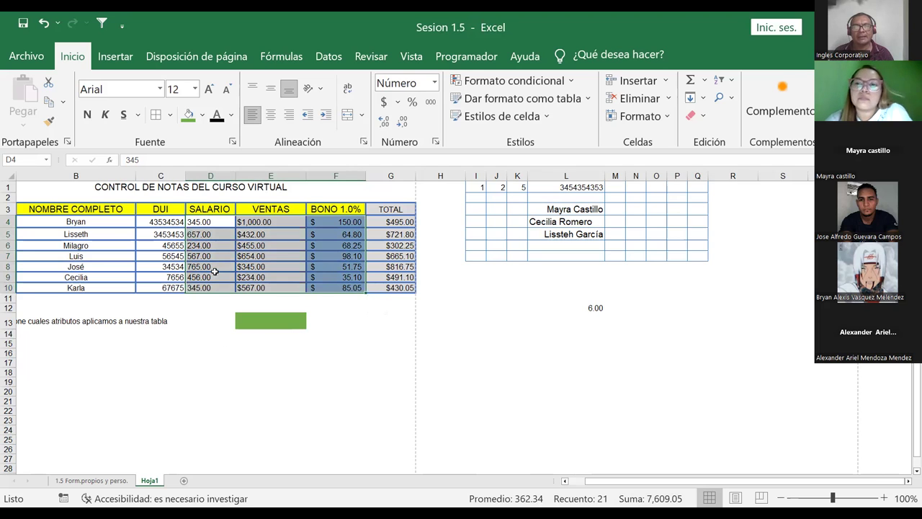
pyautogui.click(207, 222)
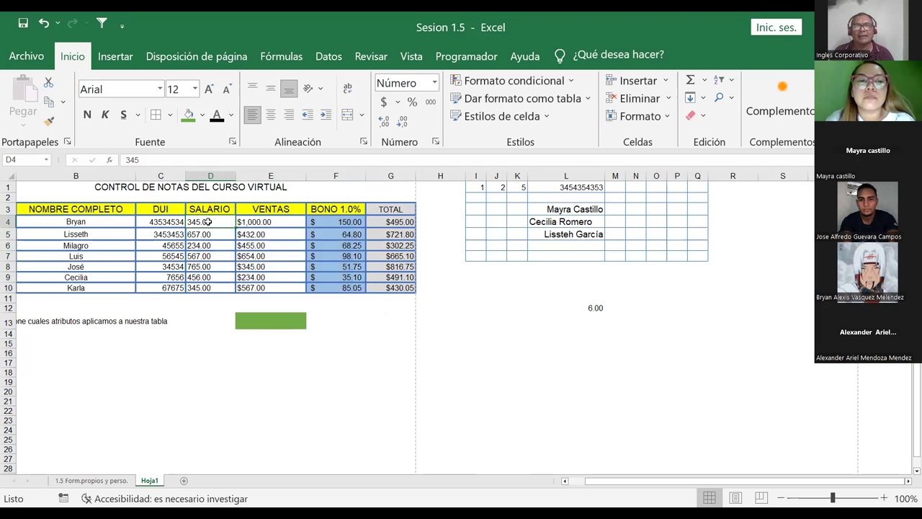
pyautogui.moveTo(210, 222); pyautogui.dragTo(208, 286)
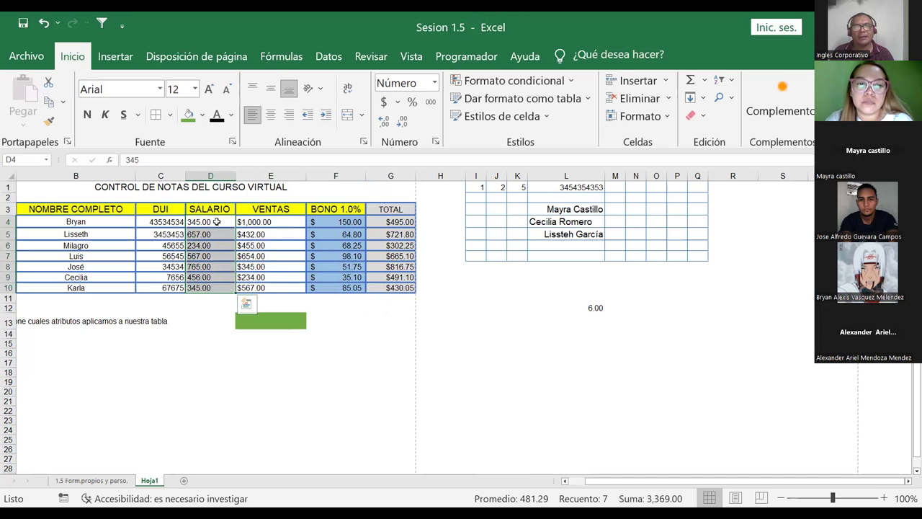
# Change the SALARIO values D4:D10 to the Texto format.
pyautogui.rightClick(218, 224)
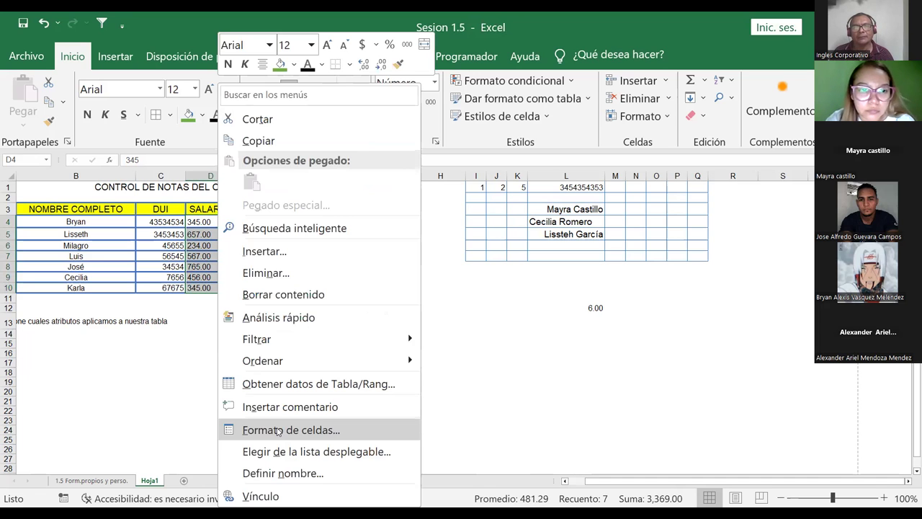
pyautogui.click(278, 430)
pyautogui.click(171, 328)
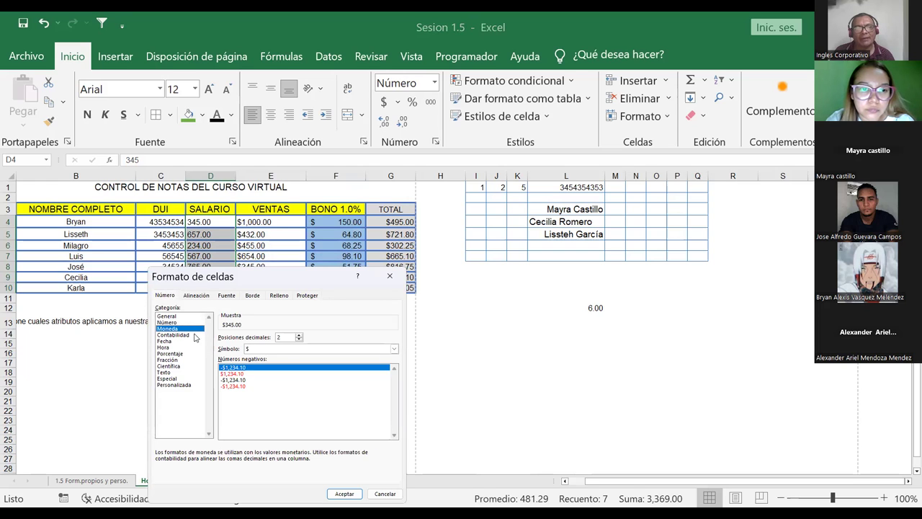
pyautogui.click(168, 373)
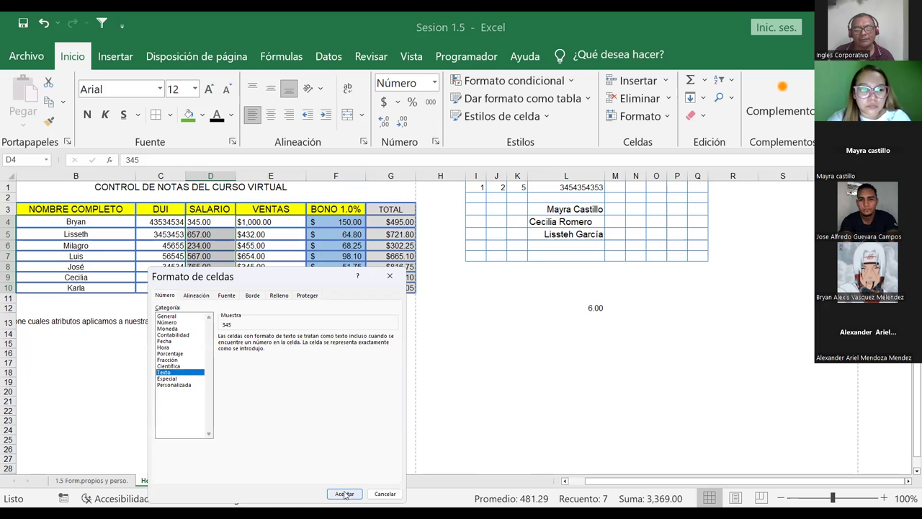
pyautogui.press('Return')
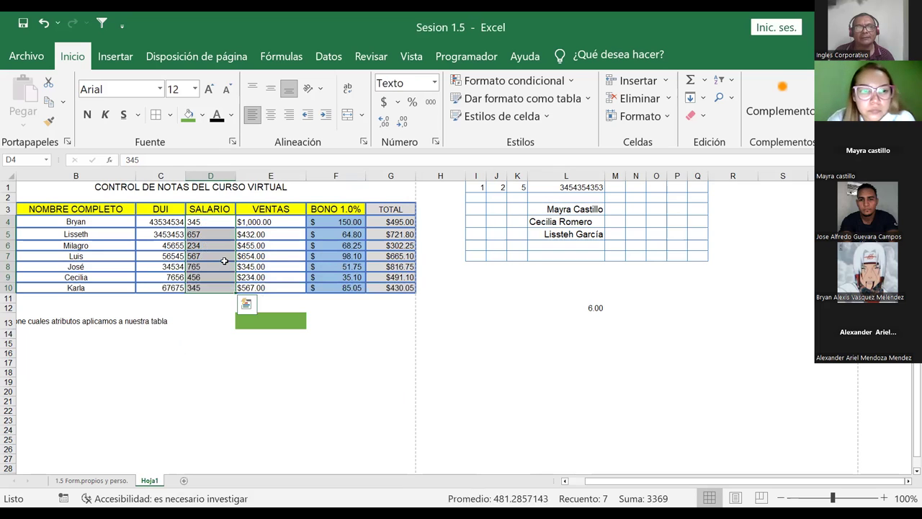
# Recheck the D4:D10 format settings, previewing Especial and keeping Texto.
pyautogui.click(215, 222)
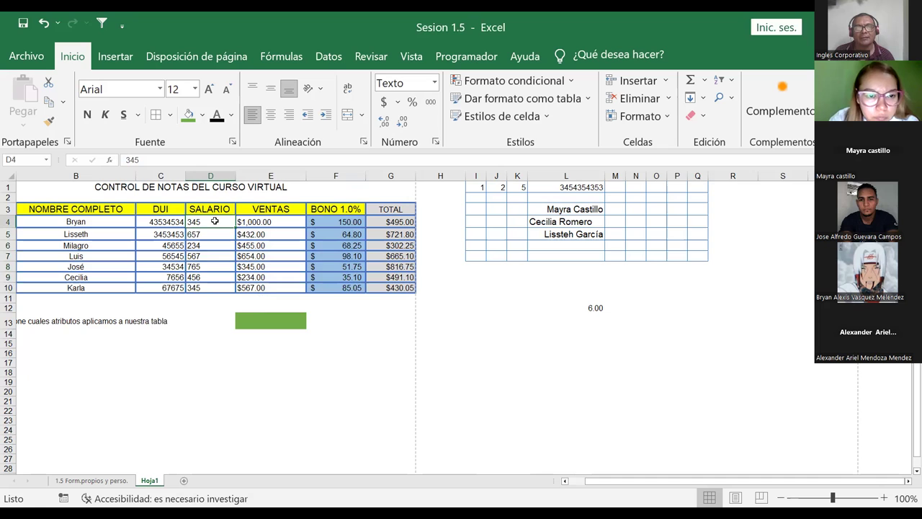
pyautogui.moveTo(215, 221); pyautogui.dragTo(213, 289)
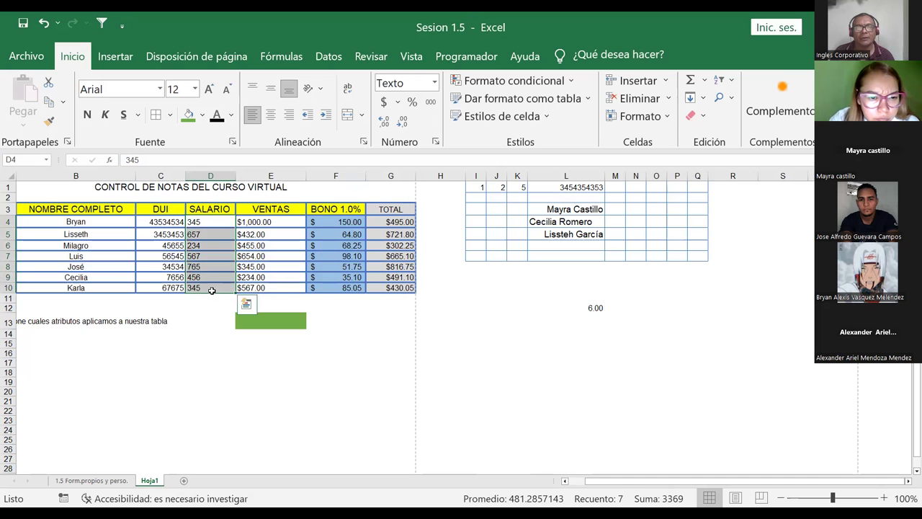
pyautogui.rightClick(212, 289)
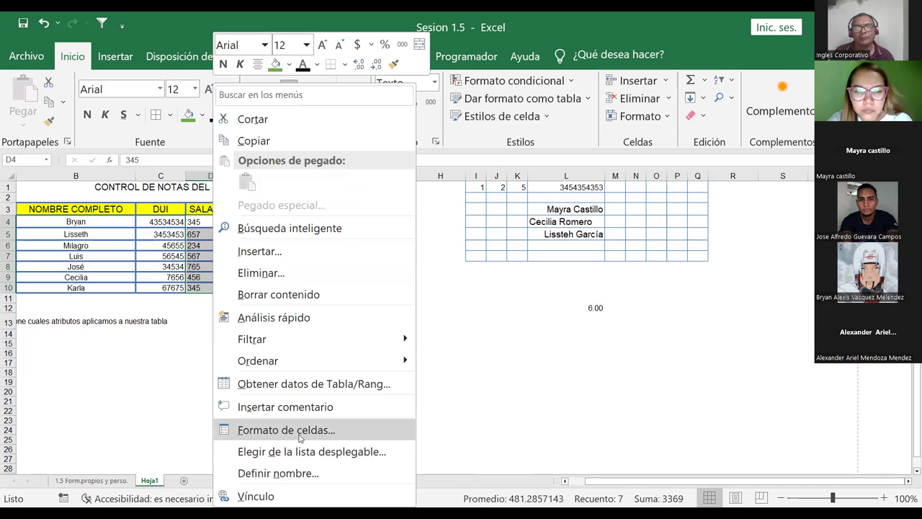
pyautogui.click(300, 431)
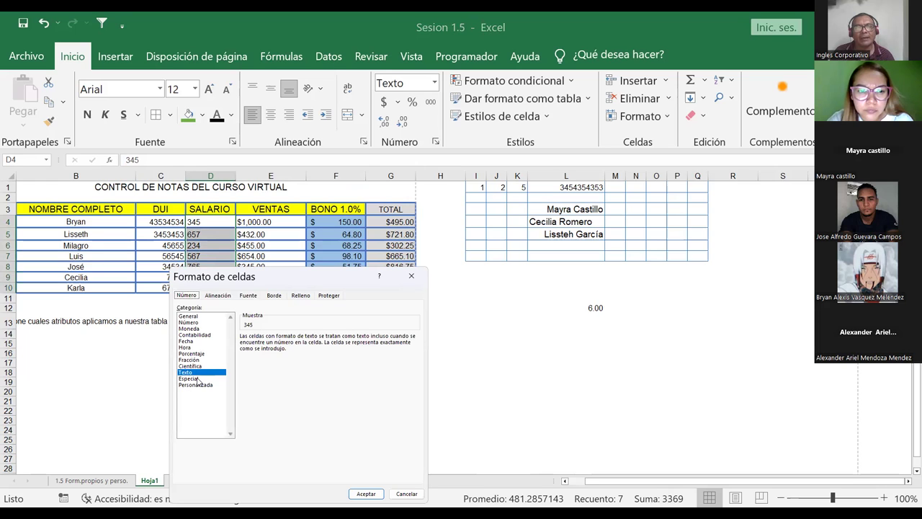
pyautogui.click(188, 378)
pyautogui.click(191, 371)
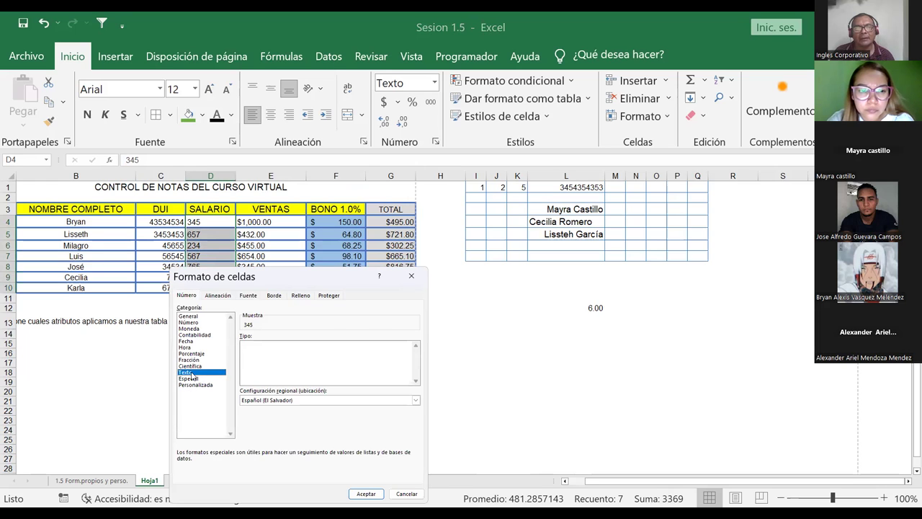
pyautogui.click(367, 494)
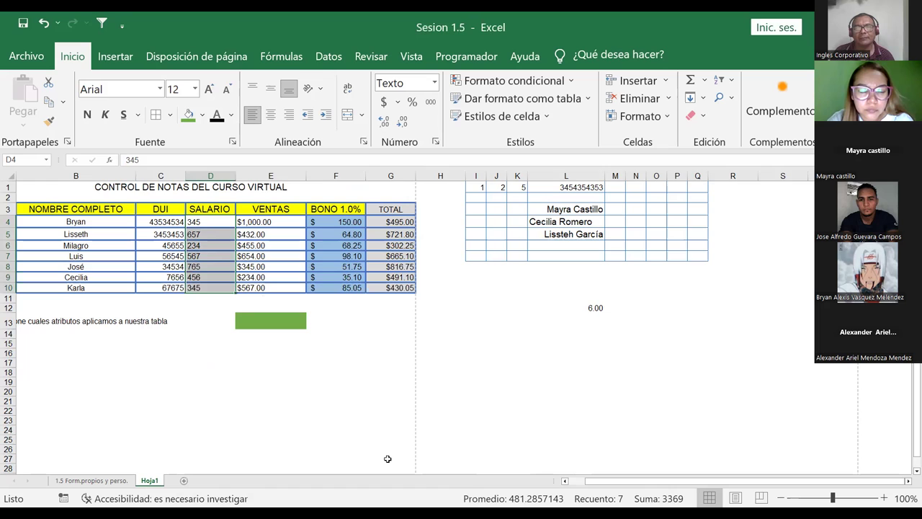
# Check the TOTAL column's Moneda format on G4 and the TOTAL header.
pyautogui.click(393, 221)
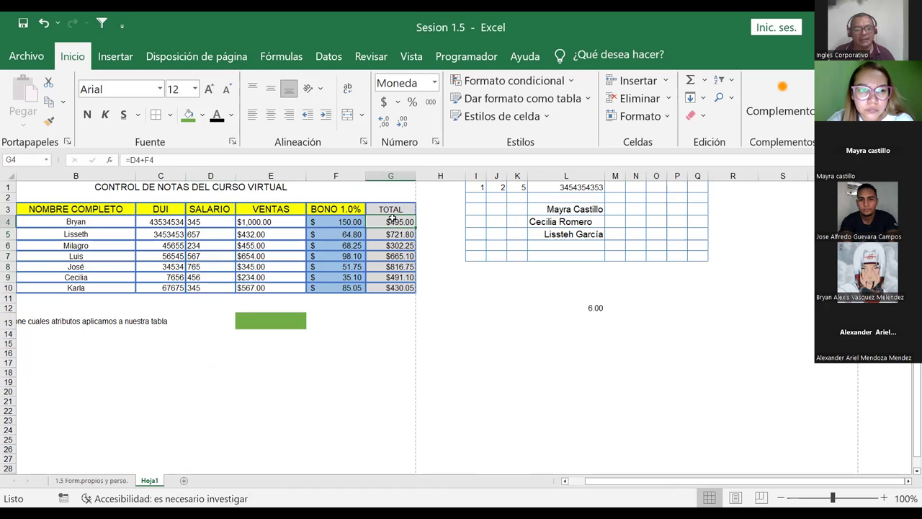
pyautogui.click(393, 330)
pyautogui.click(395, 213)
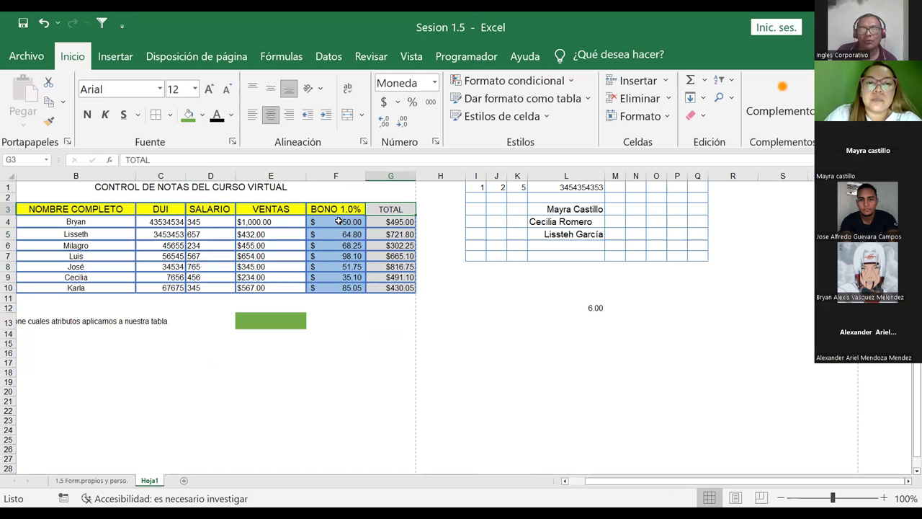
# Format the SALARIO values D4:D10 as Moneda, e.g. $345.00, and centre them.
pyautogui.click(389, 222)
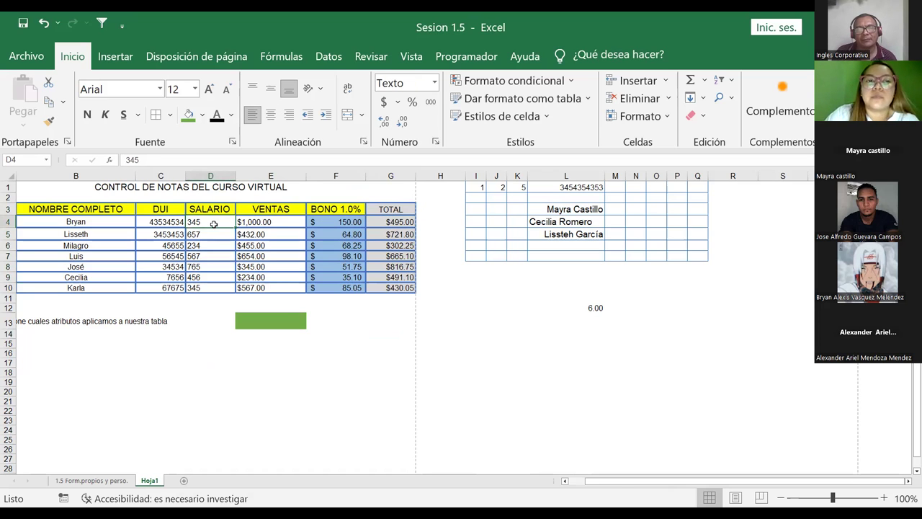
pyautogui.moveTo(211, 222); pyautogui.dragTo(211, 288)
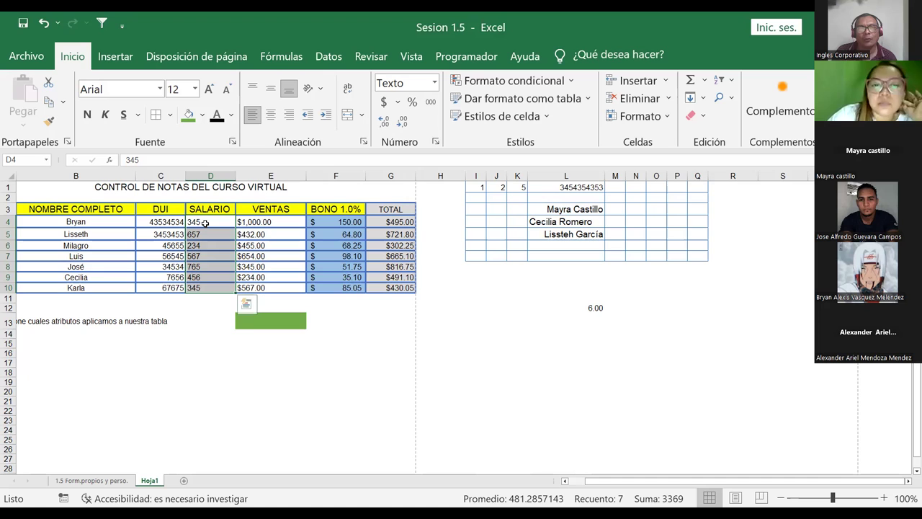
pyautogui.rightClick(207, 226)
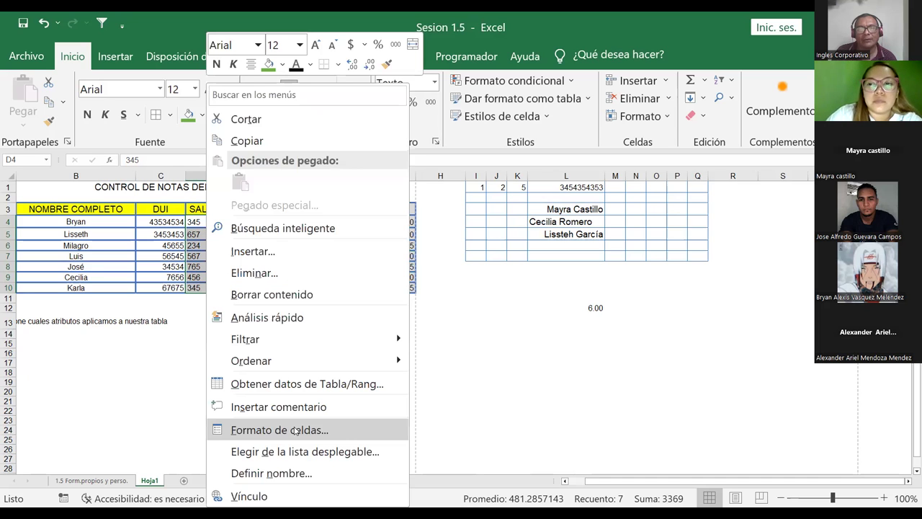
pyautogui.press('Return')
pyautogui.click(184, 328)
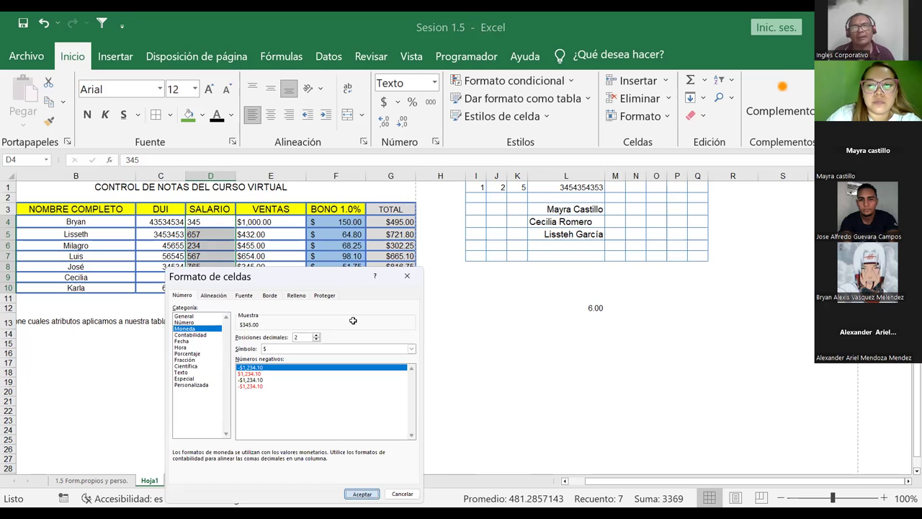
pyautogui.press('Return')
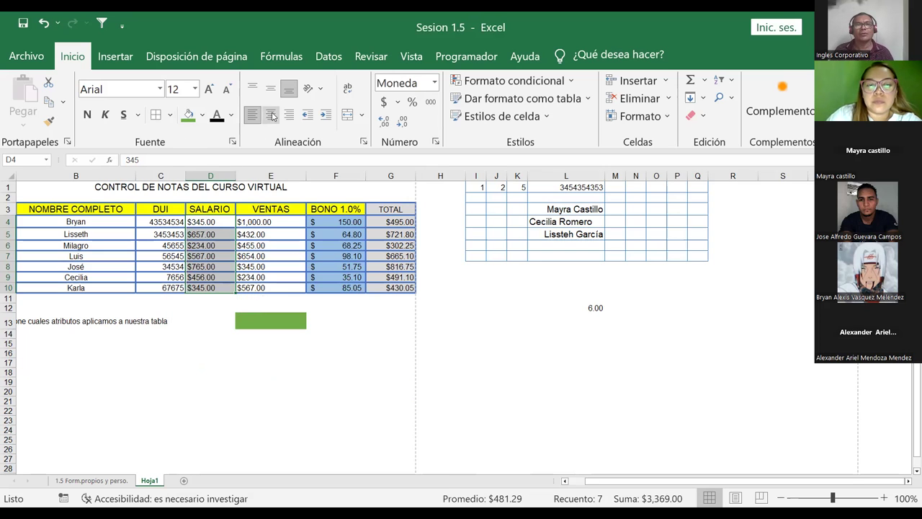
pyautogui.click(272, 116)
pyautogui.click(258, 246)
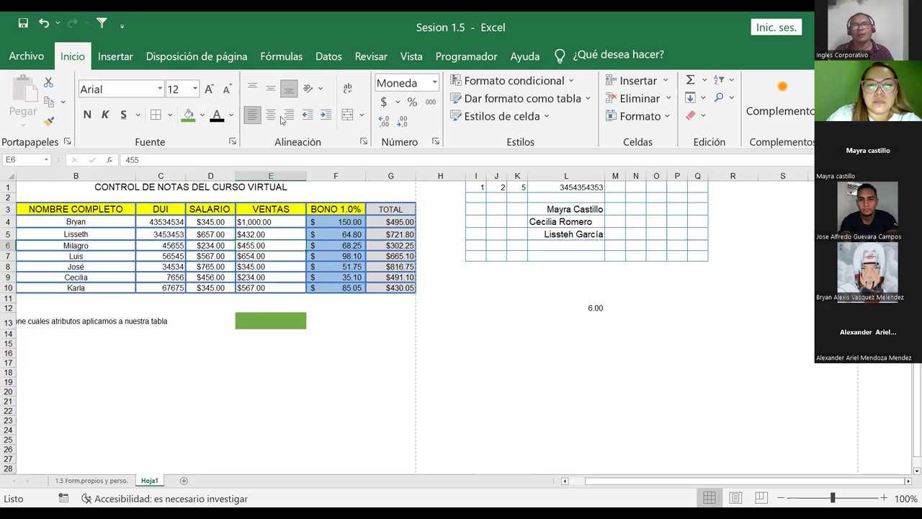
# Right-align the VENTAS amounts in E4:E10, then inspect the BONO values F4:F10.
pyautogui.moveTo(257, 222); pyautogui.dragTo(260, 287)
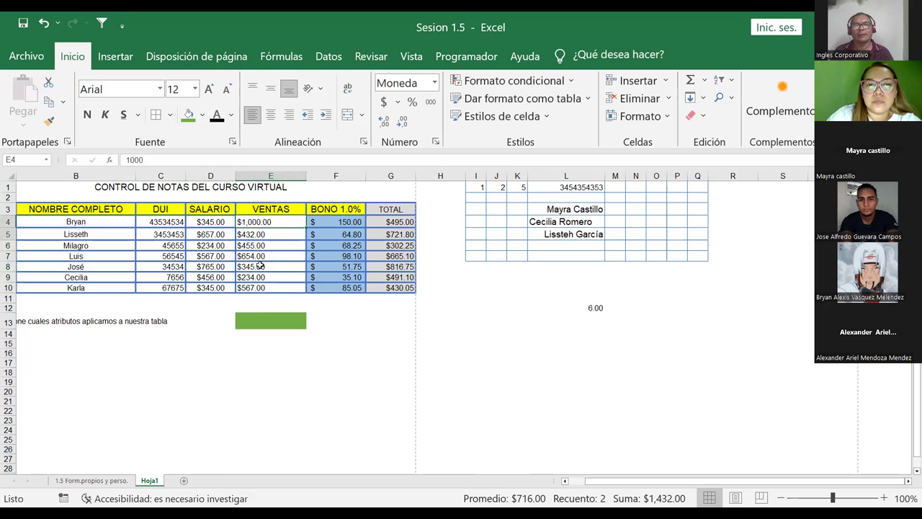
pyautogui.click(288, 114)
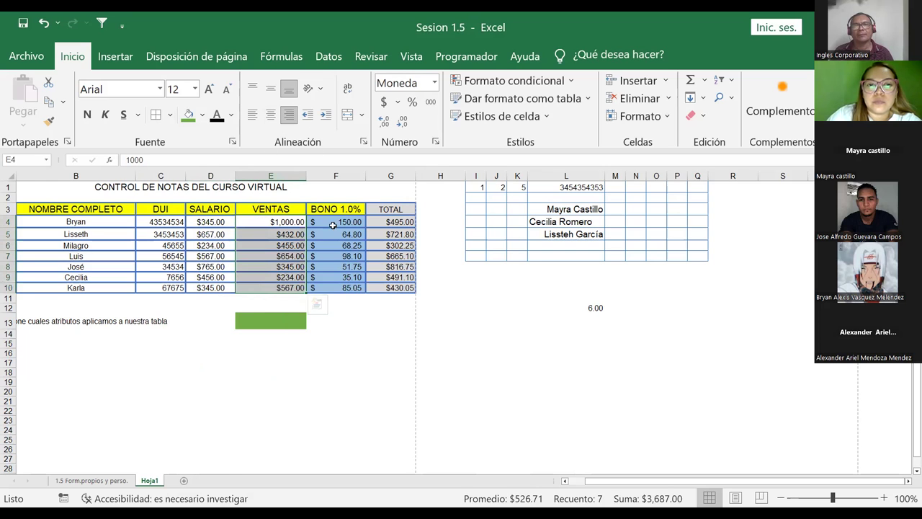
pyautogui.click(337, 248)
pyautogui.click(252, 115)
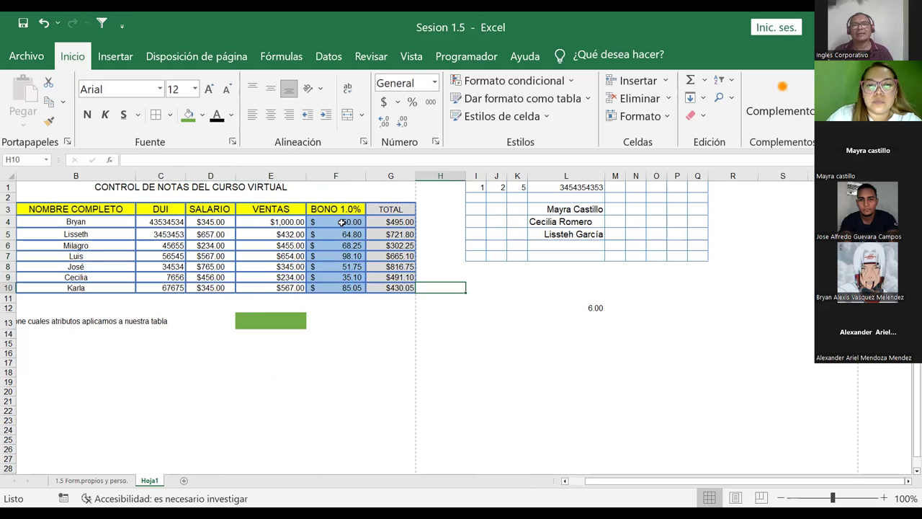
pyautogui.moveTo(342, 222); pyautogui.dragTo(339, 288)
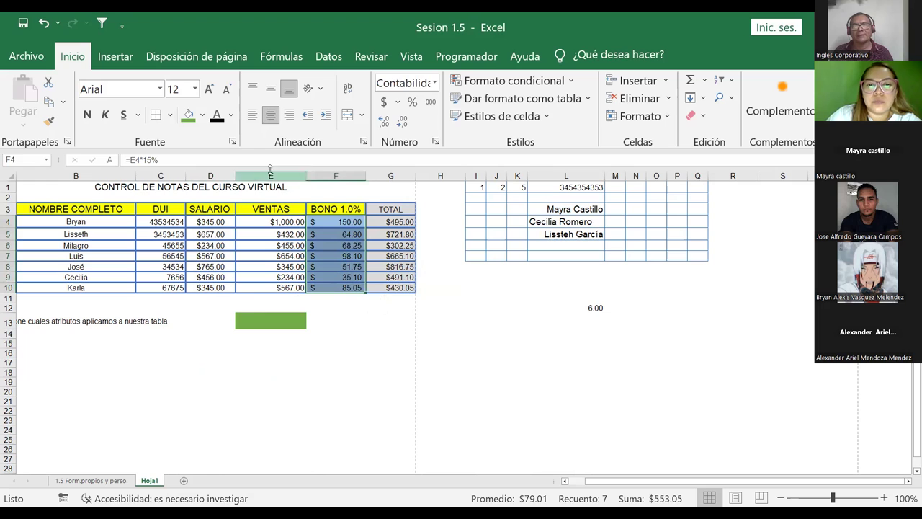
pyautogui.click(454, 322)
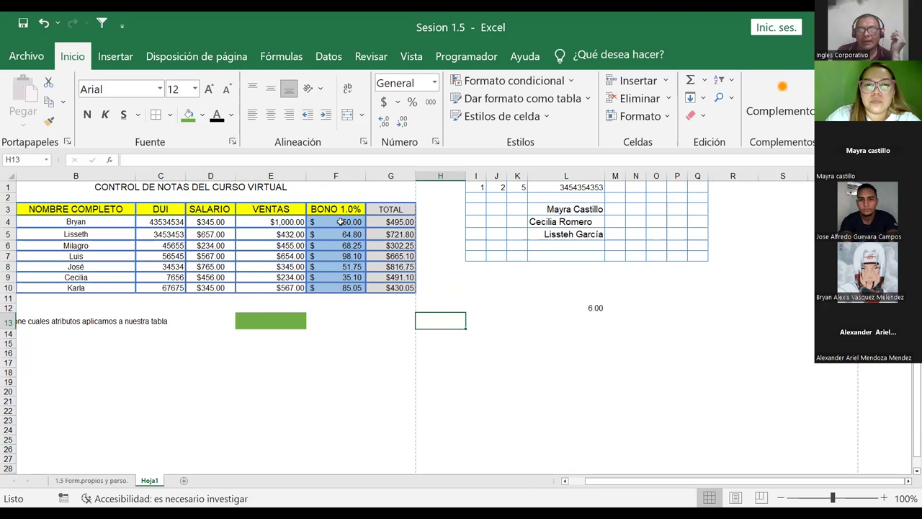
# Keep the bonus cell F4 in Contabilidad accounting format through Formato de celdas.
pyautogui.rightClick(340, 221)
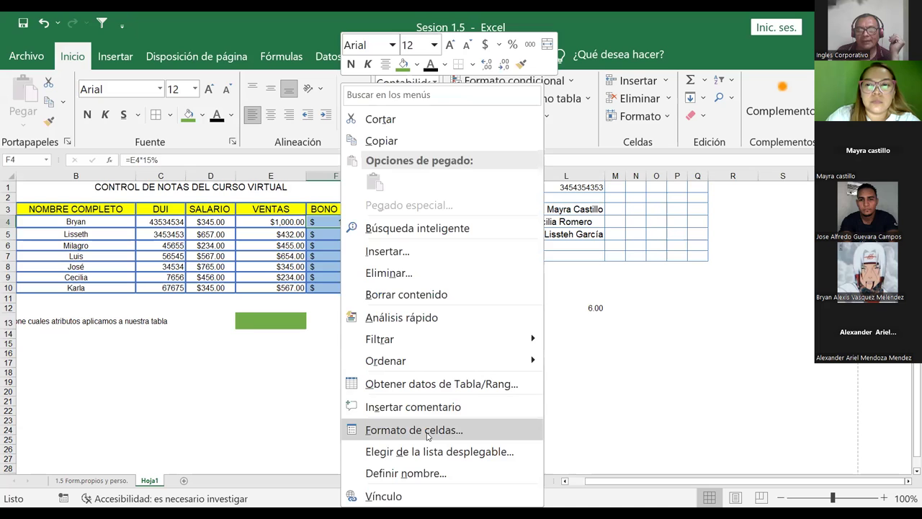
pyautogui.click(427, 432)
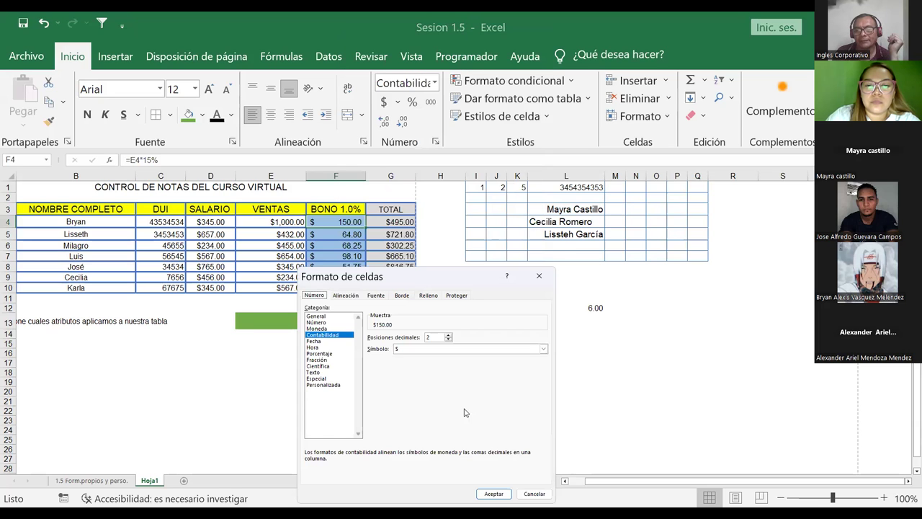
pyautogui.click(494, 493)
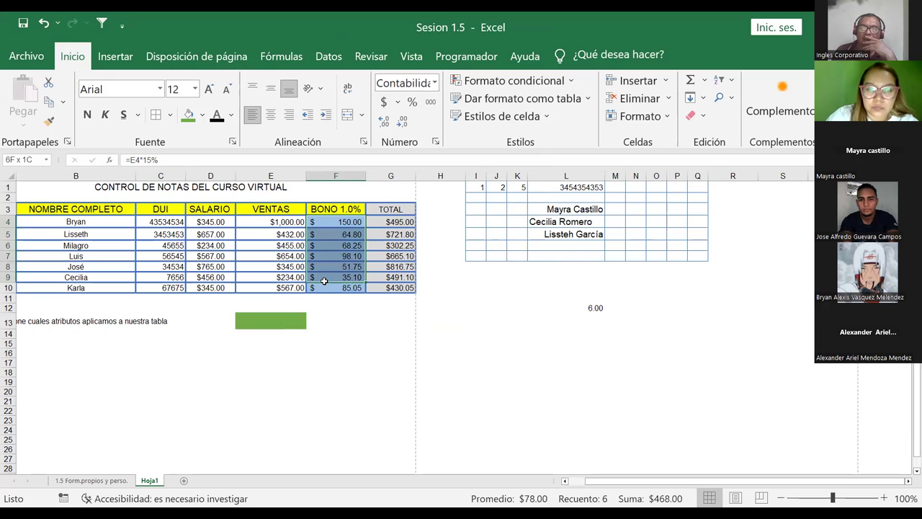
# Resize column F so the full BONO 1.0% header shows, then select F4:F10.
pyautogui.moveTo(335, 222); pyautogui.dragTo(335, 288)
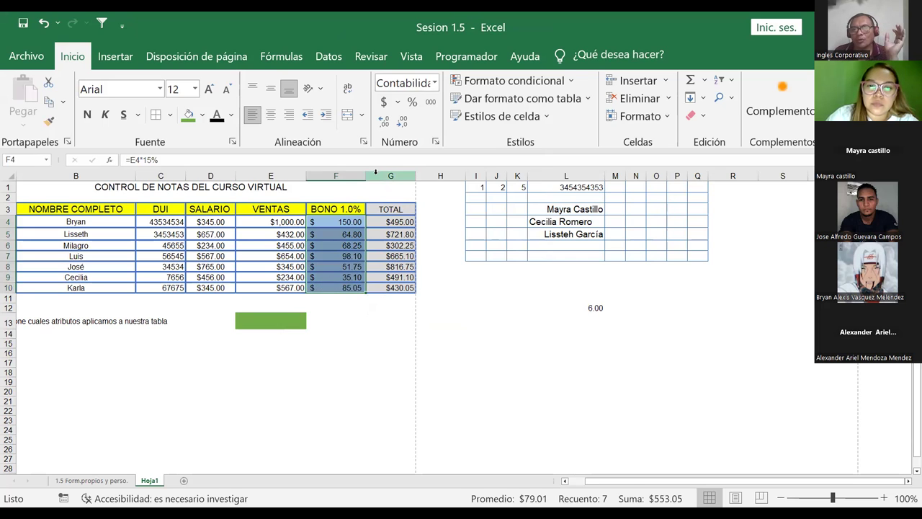
pyautogui.click(333, 266)
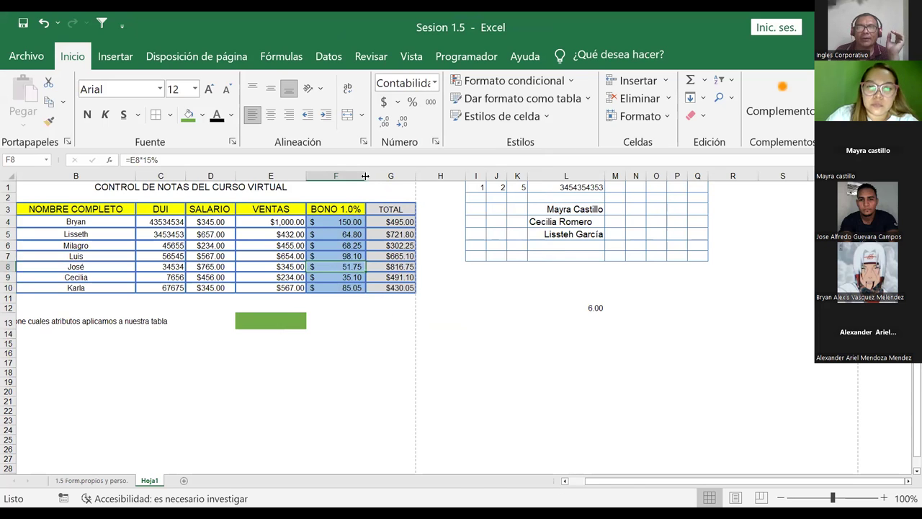
pyautogui.moveTo(367, 176)
pyautogui.mouseDown()
pyautogui.moveTo(333, 188)
pyautogui.moveTo(345, 184)
pyautogui.mouseUp()
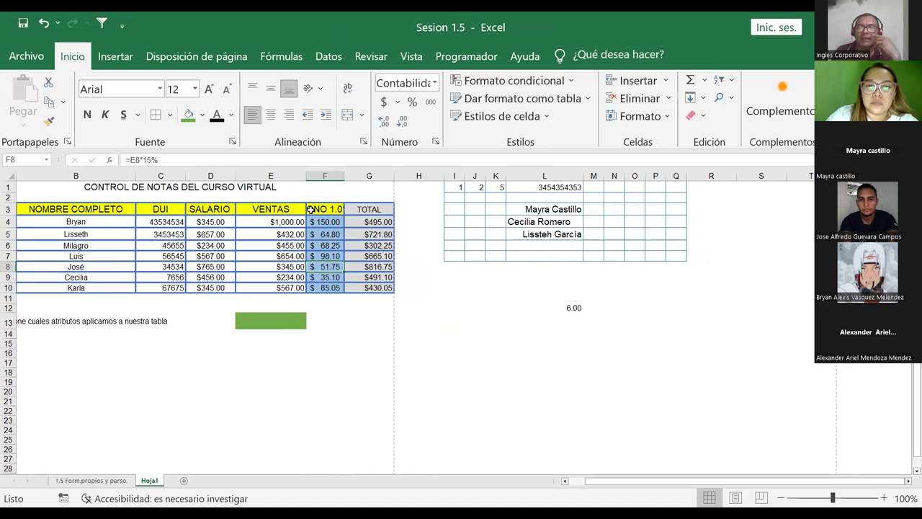
pyautogui.moveTo(342, 177); pyautogui.dragTo(362, 186)
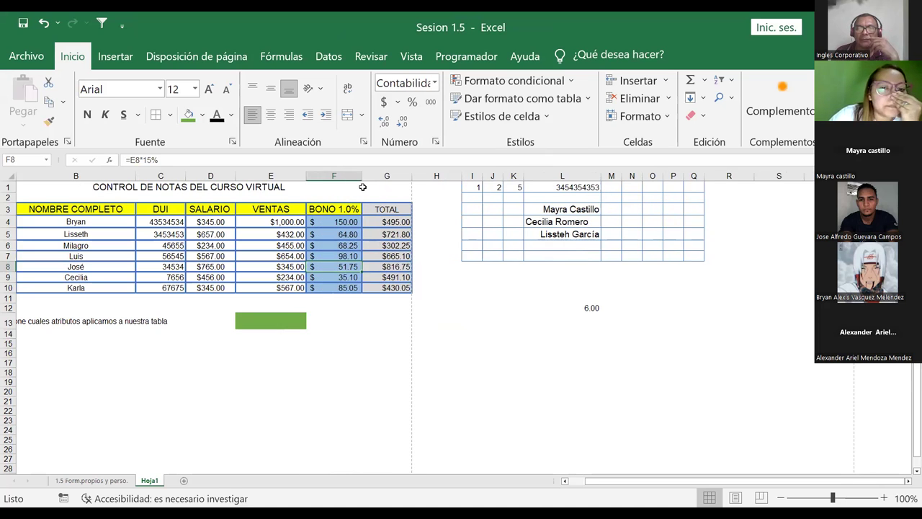
pyautogui.click(324, 221)
pyautogui.moveTo(324, 221); pyautogui.dragTo(327, 285)
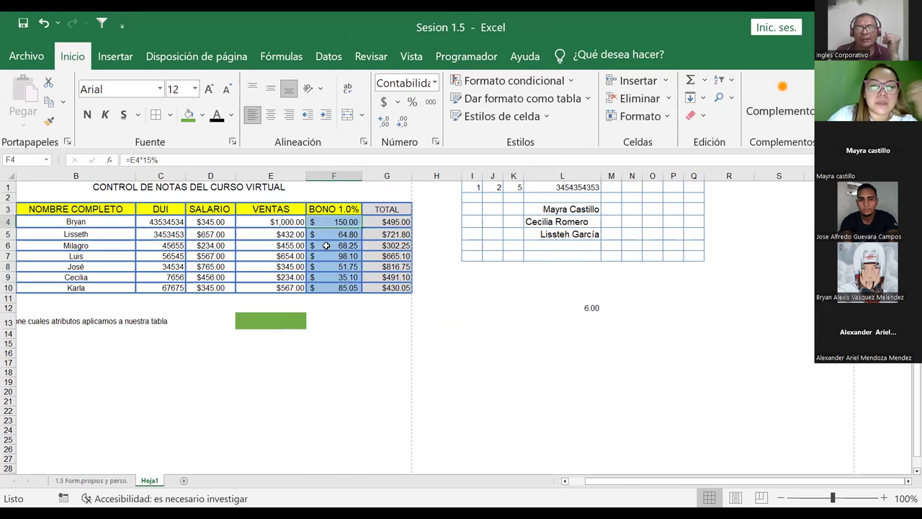
# Switch the bonus amounts in F4:F10 to Moneda currency format, e.g. $150.00.
pyautogui.rightClick(327, 288)
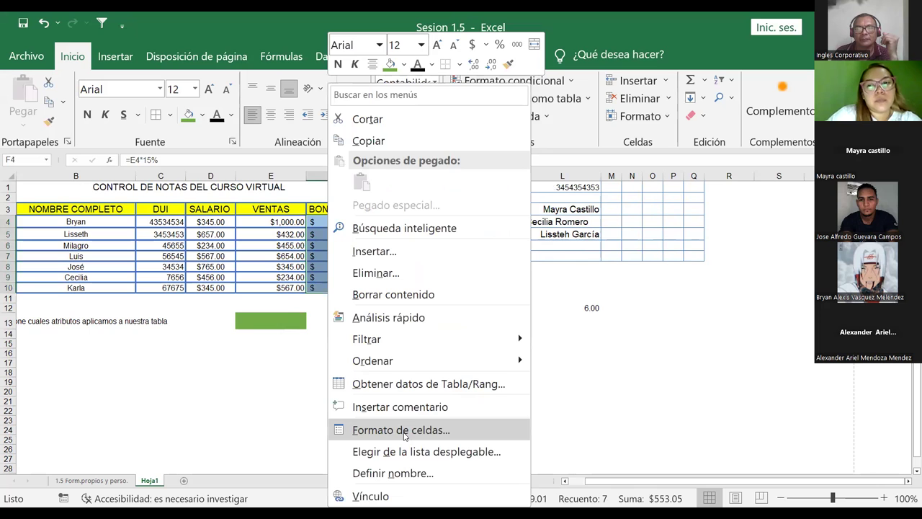
pyautogui.click(404, 431)
pyautogui.click(293, 329)
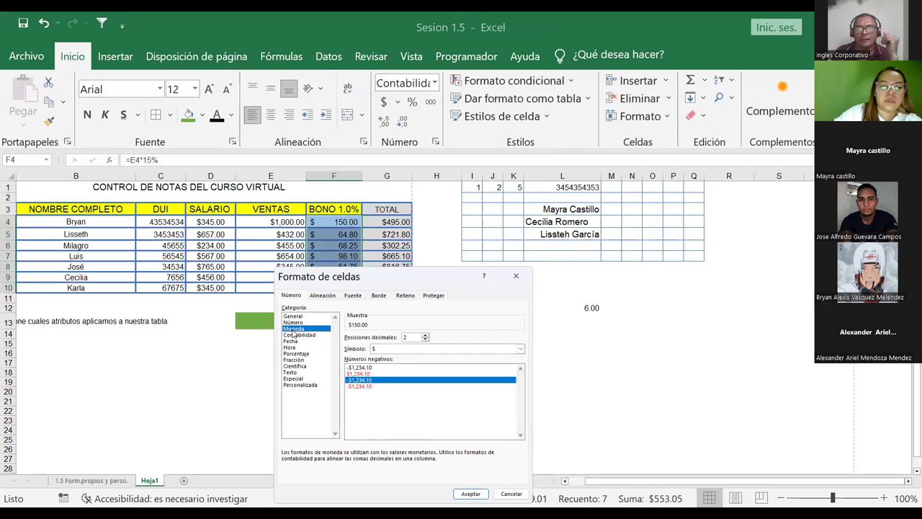
pyautogui.click(470, 494)
pyautogui.click(379, 221)
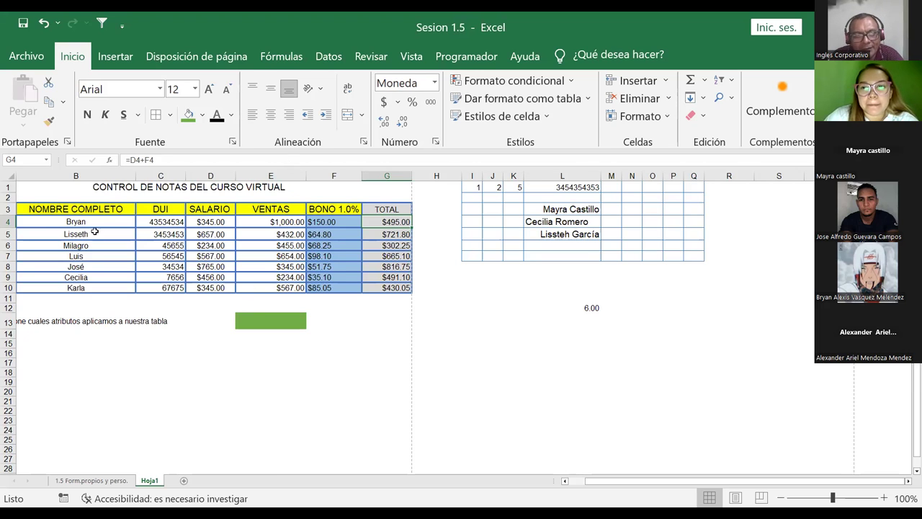
# Enter the subtitle 'CONTYRROL DE SALARIO Y BONOS A EMPLEADOS' in cell B2.
pyautogui.click(55, 222)
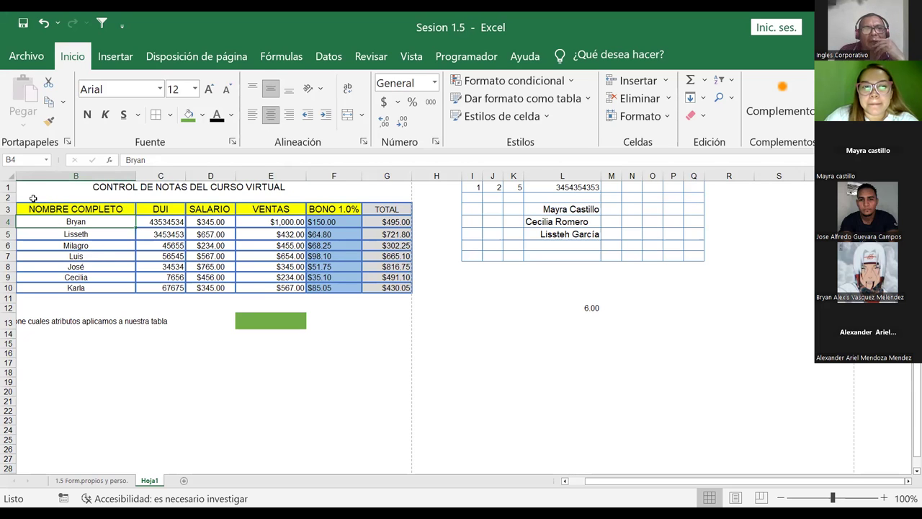
pyautogui.click(33, 198)
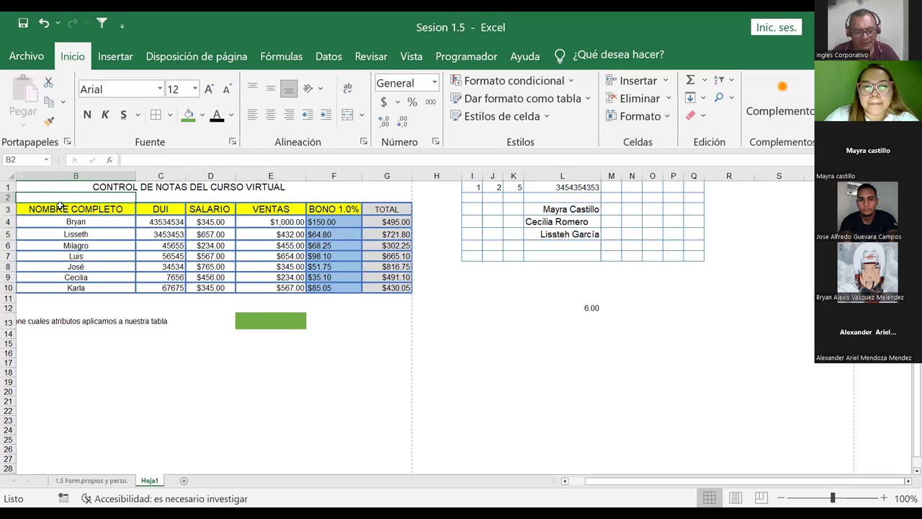
pyautogui.write('CONTYRROL DE SALARIO')
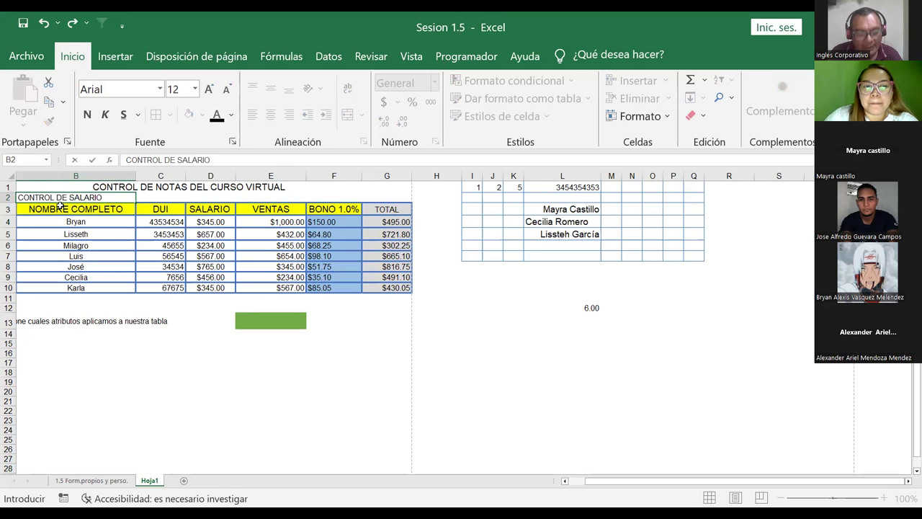
pyautogui.write(' Y BONOS A EMPLEA')
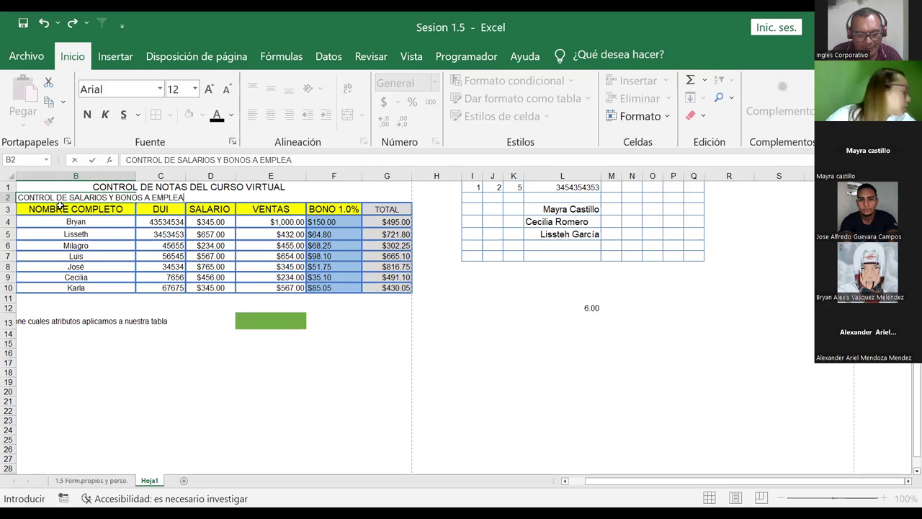
pyautogui.write('DOS')
pyautogui.press('Return')
pyautogui.press('Up')
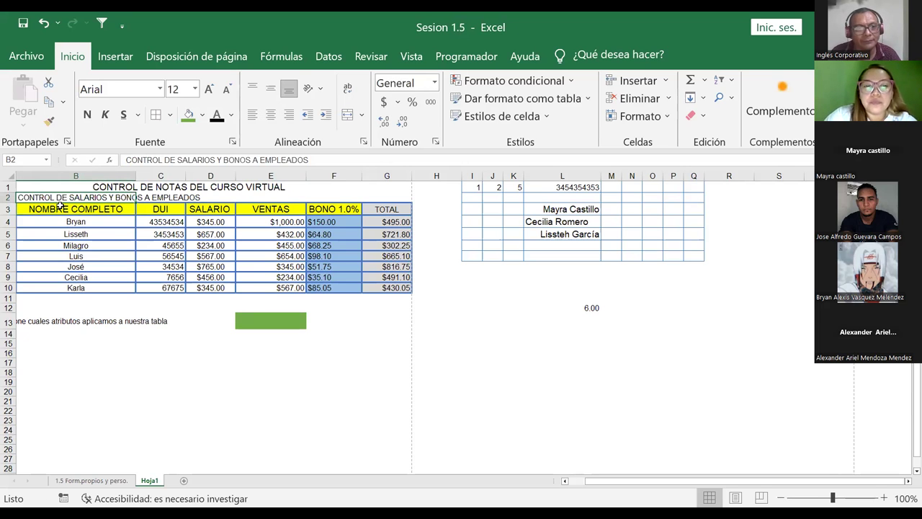
# Give the subtitle across B2:G2 a light green fill and 16-point font.
pyautogui.hotkey('shift', 'Right')
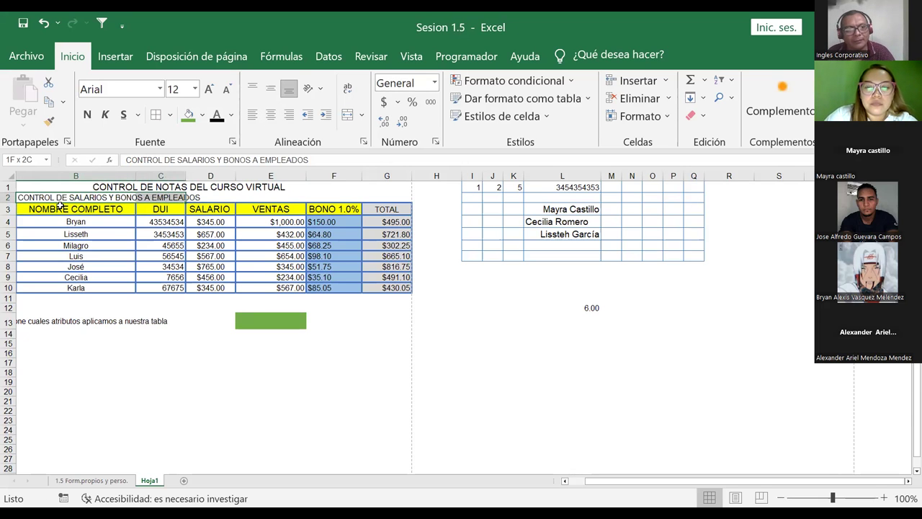
pyautogui.hotkey('shift', 'Right')
pyautogui.hotkey('shift', 'Right')
pyautogui.hotkey('shift', 'Right')
pyautogui.hotkey('shift', 'Right')
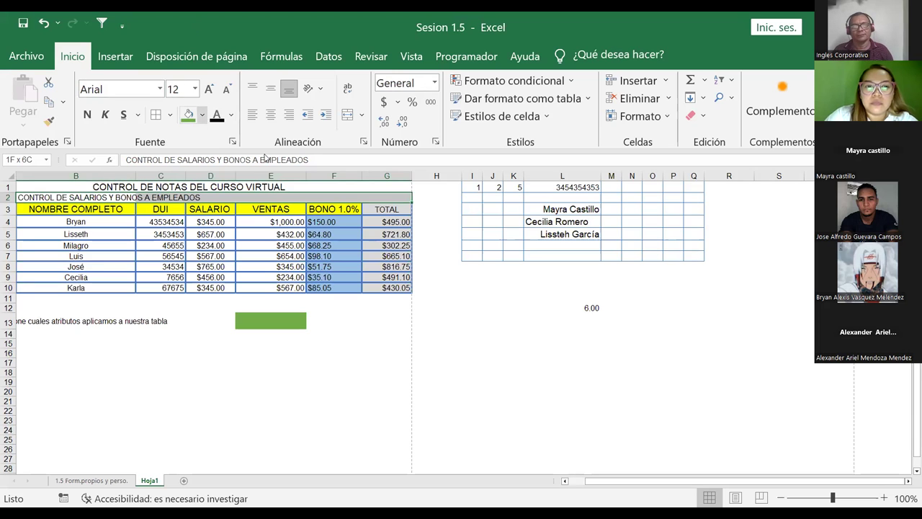
pyautogui.click(203, 116)
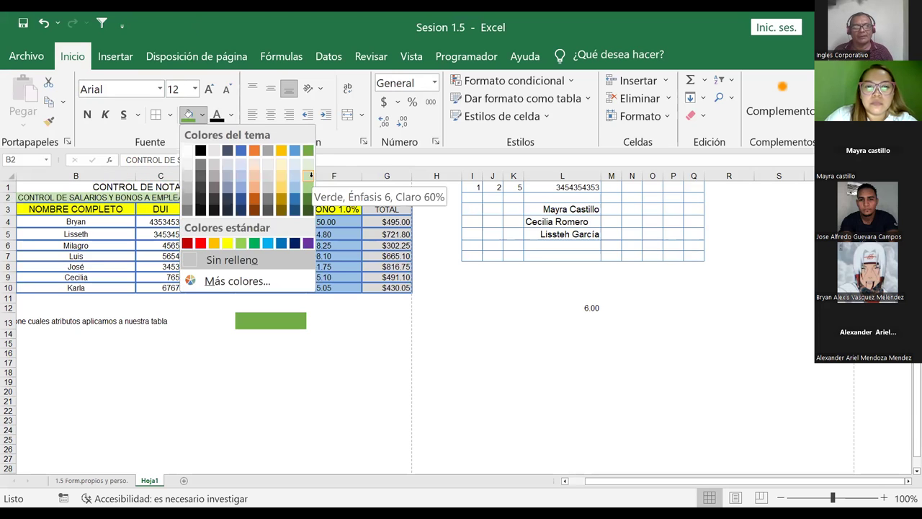
pyautogui.click(311, 176)
pyautogui.click(208, 88)
pyautogui.click(209, 89)
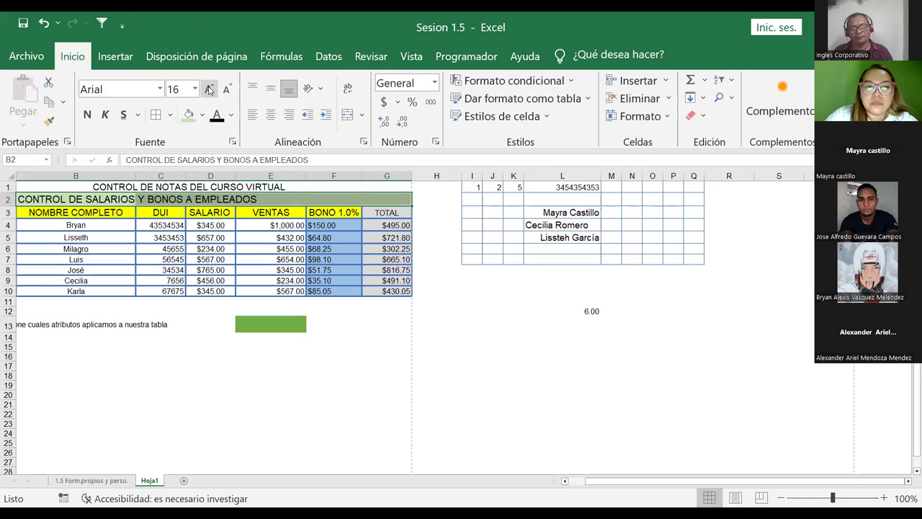
pyautogui.click(8, 186)
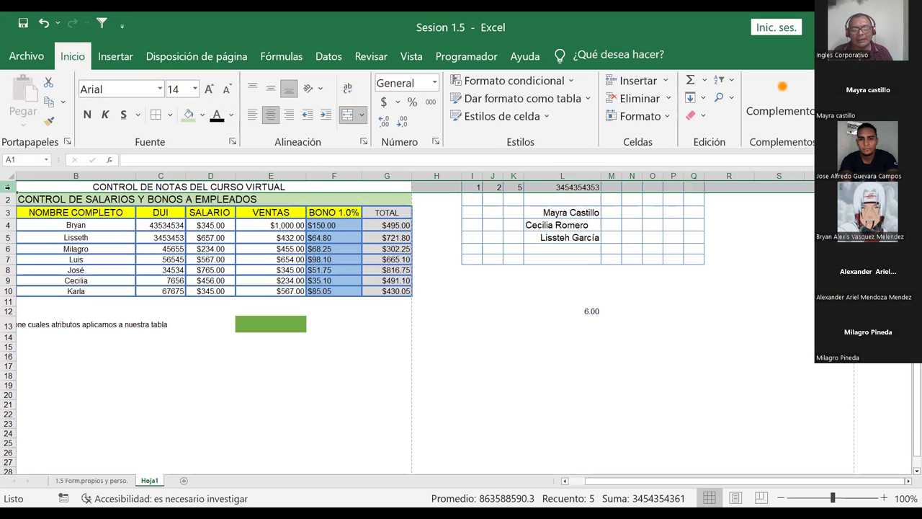
# Delete the old CONTROL DE NOTAS title row and insert a blank row 1.
pyautogui.rightClick(6, 189)
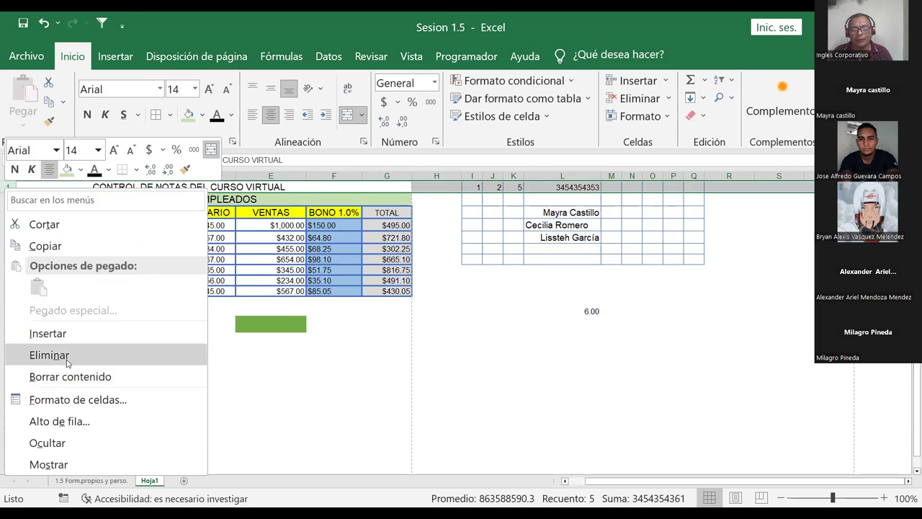
pyautogui.click(49, 355)
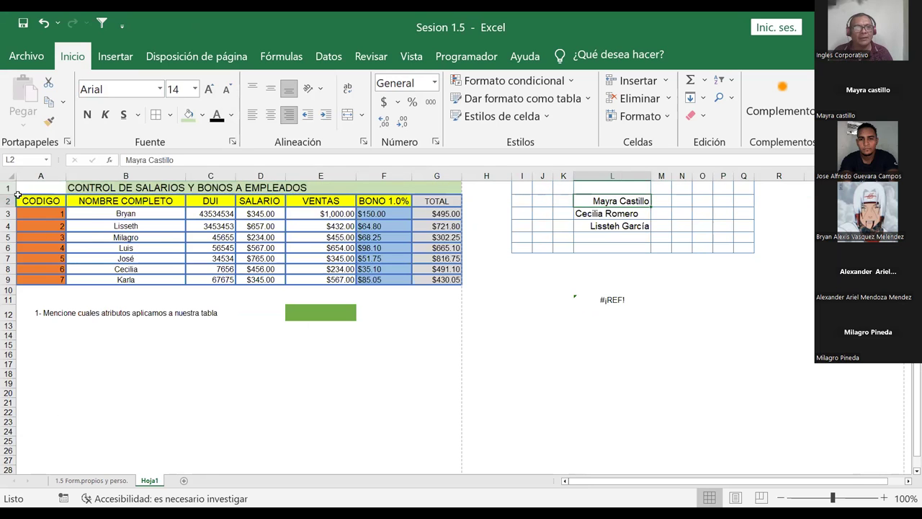
pyautogui.rightClick(6, 190)
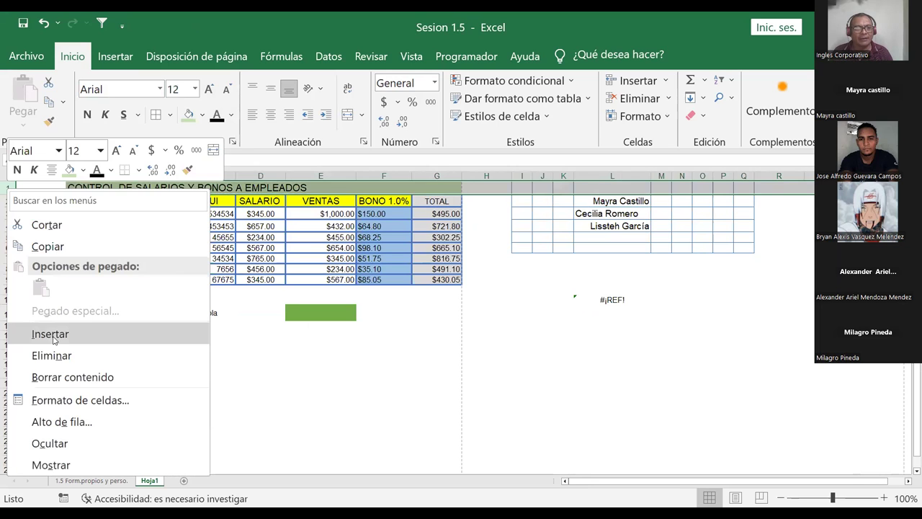
pyautogui.click(50, 333)
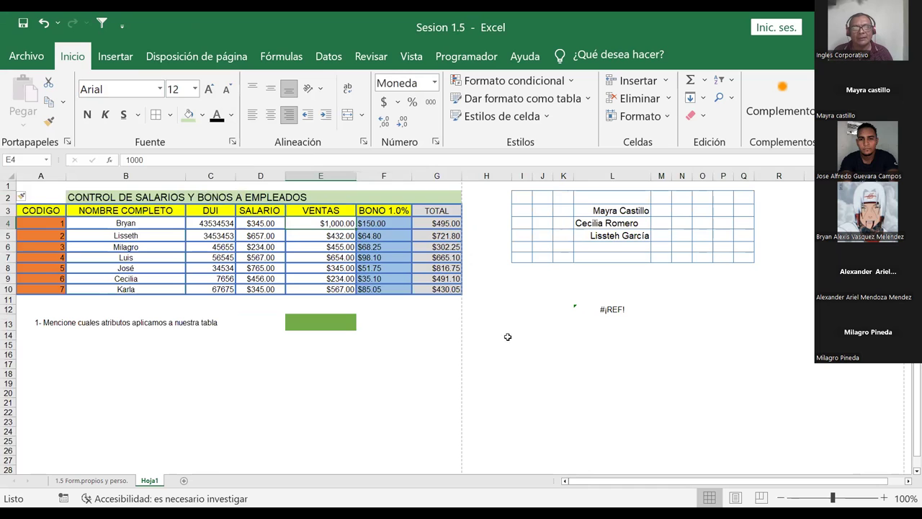
# Merge and centre the salary subtitle across A2:G2.
pyautogui.moveTo(38, 197); pyautogui.dragTo(432, 197)
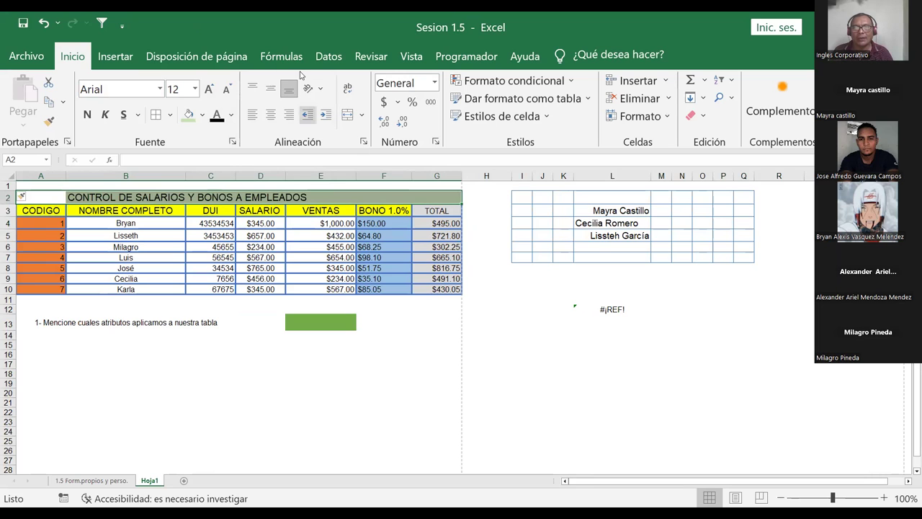
pyautogui.click(347, 116)
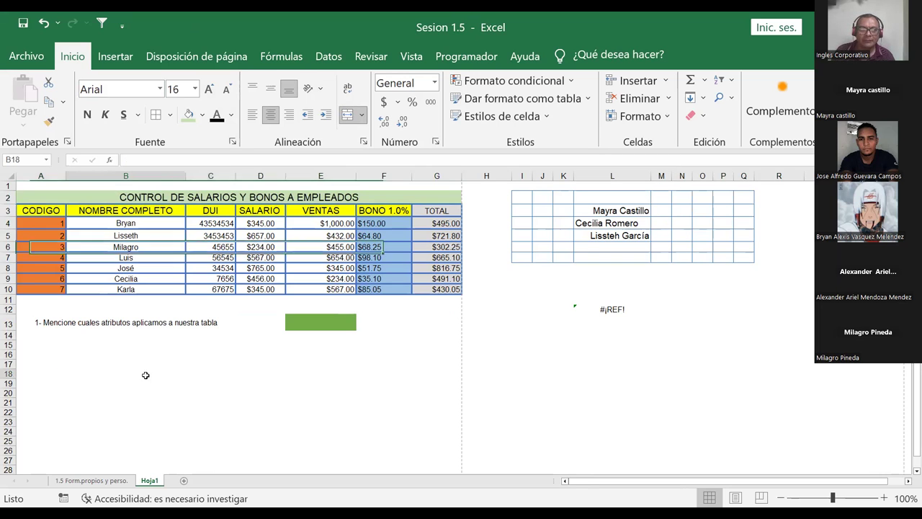
pyautogui.click(144, 373)
pyautogui.click(139, 199)
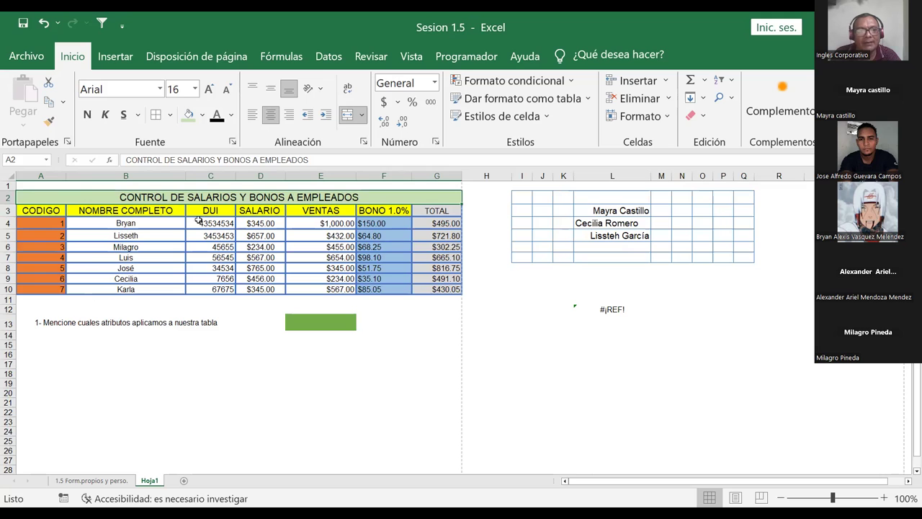
# Review the values and formulas in D4, E4, F4 and G4, then switch to the Edge lesson page.
pyautogui.click(257, 222)
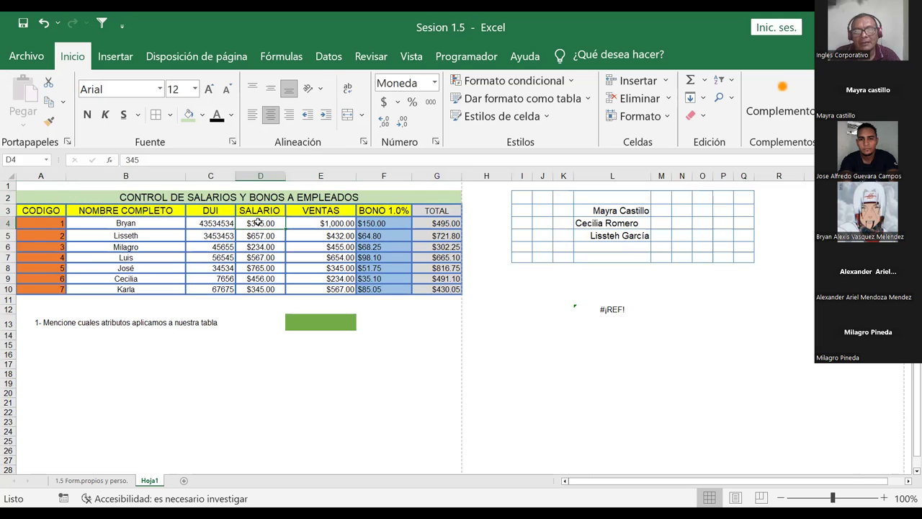
pyautogui.click(326, 224)
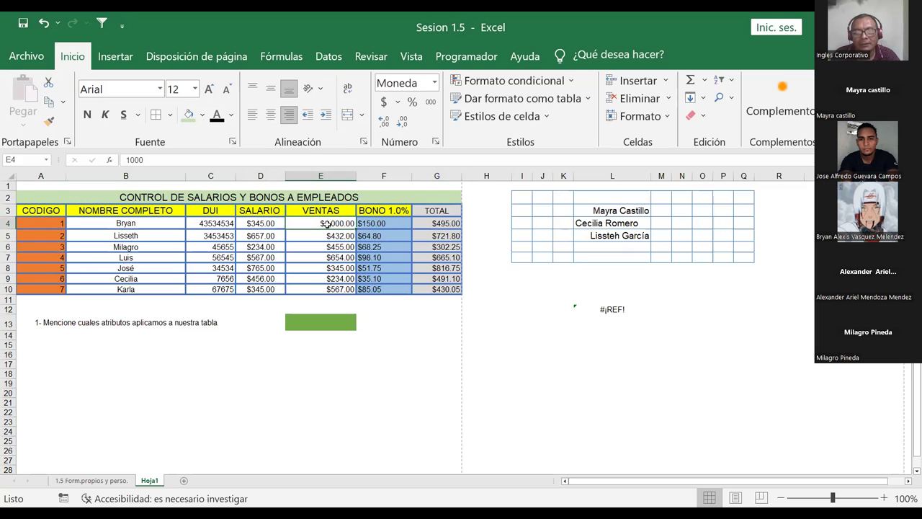
pyautogui.click(382, 224)
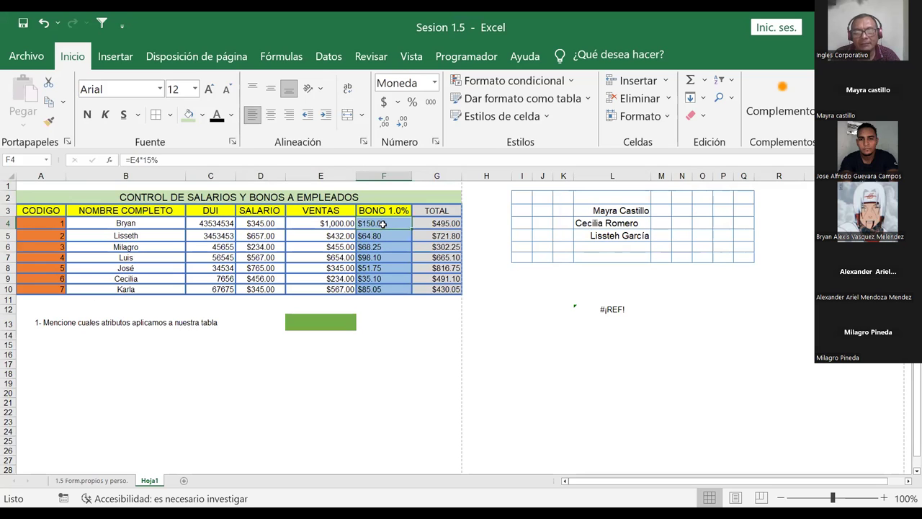
pyautogui.click(445, 224)
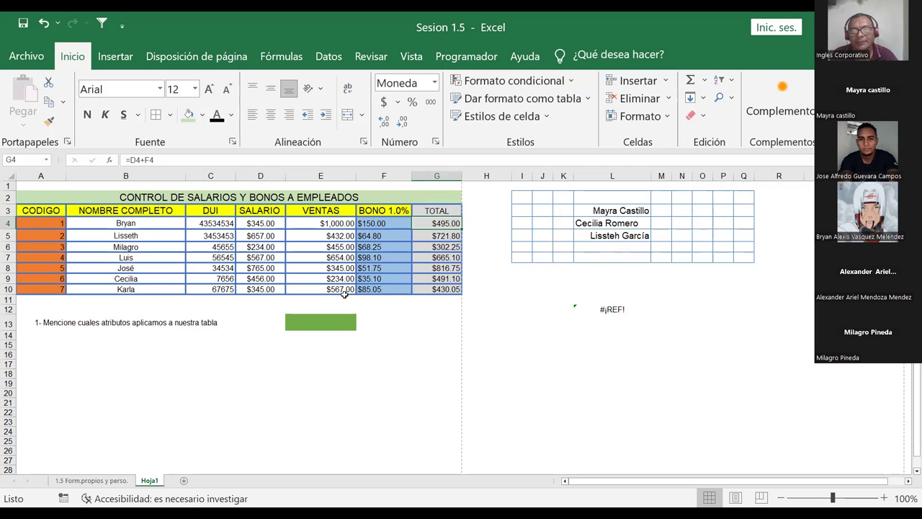
pyautogui.click(441, 211)
pyautogui.click(447, 224)
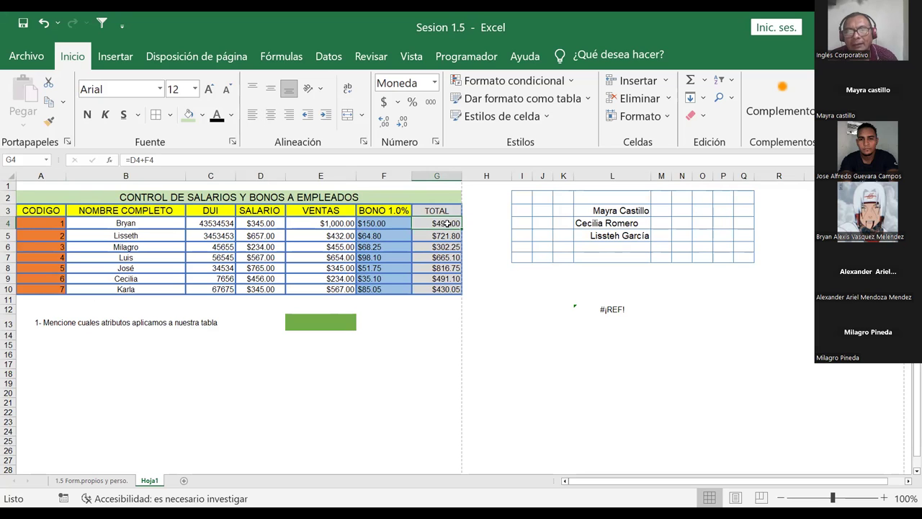
pyautogui.click(250, 224)
pyautogui.click(446, 225)
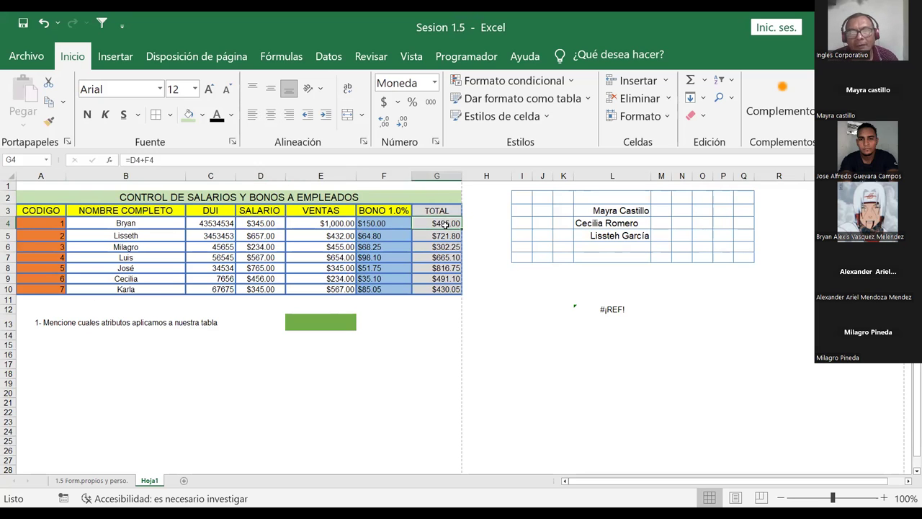
pyautogui.click(384, 225)
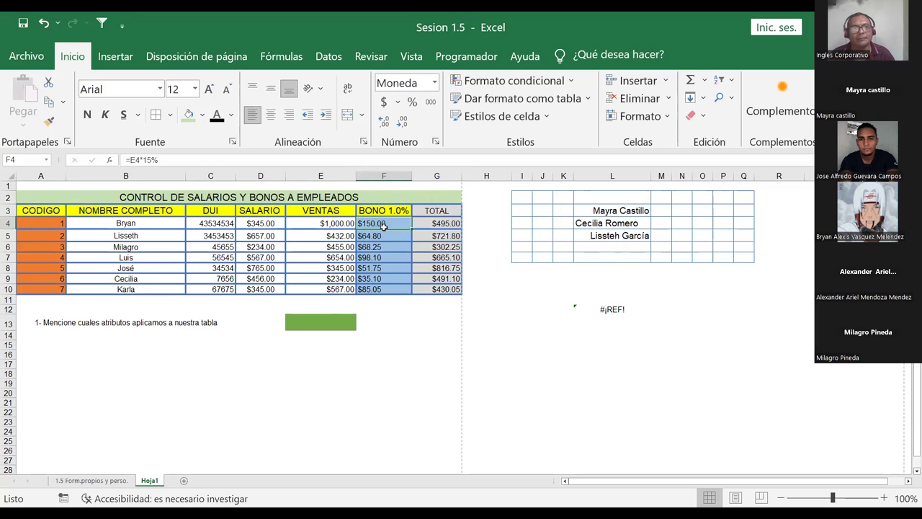
pyautogui.click(523, 334)
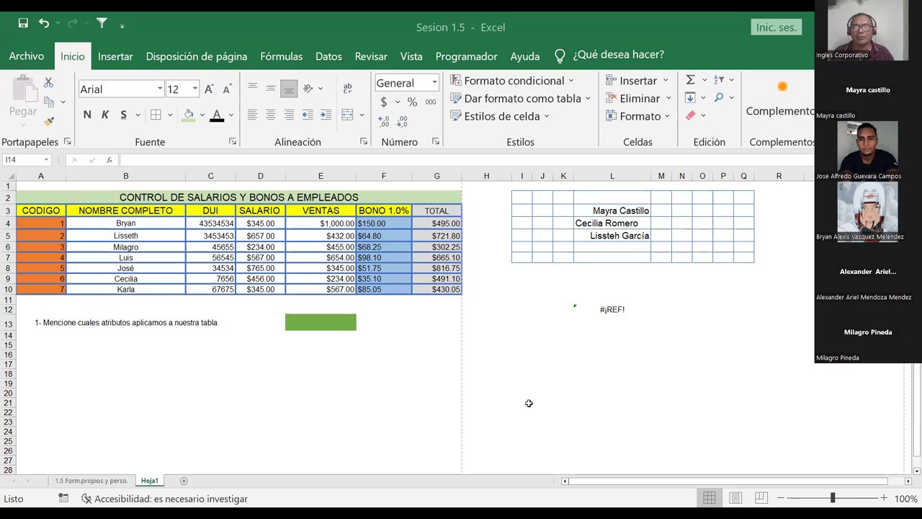
pyautogui.hotkey('alt', 'Tab')
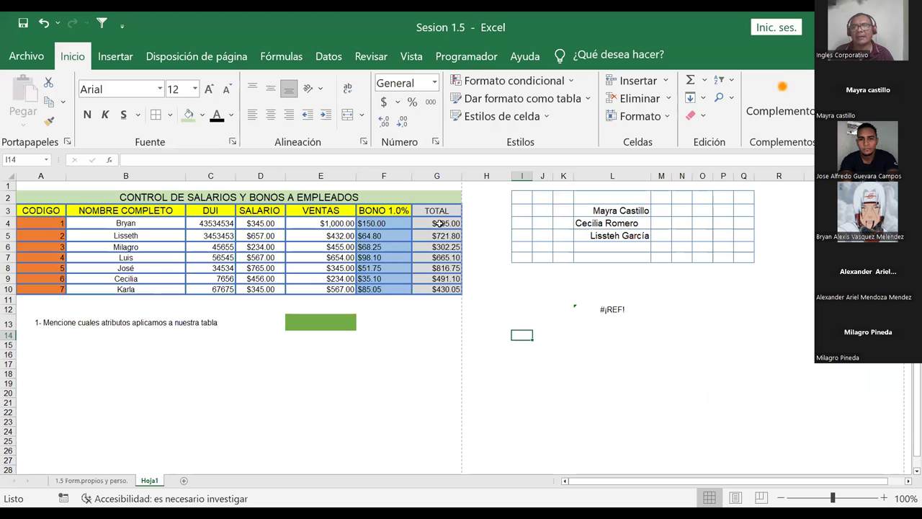
# Return to the Excel salary workbook and select the total in G4.
pyautogui.click(441, 223)
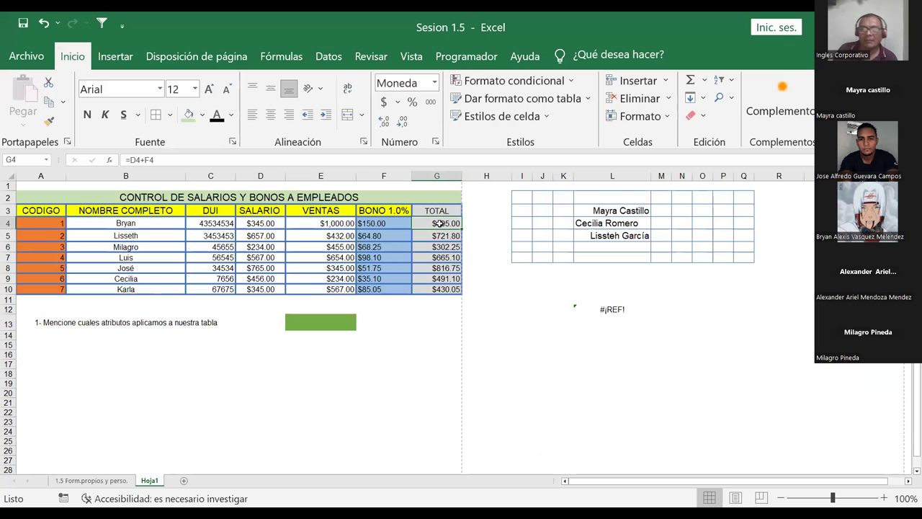
# Fill the total formula down to G10 and preview custom number codes without applying any.
pyautogui.moveTo(461, 228); pyautogui.dragTo(461, 290)
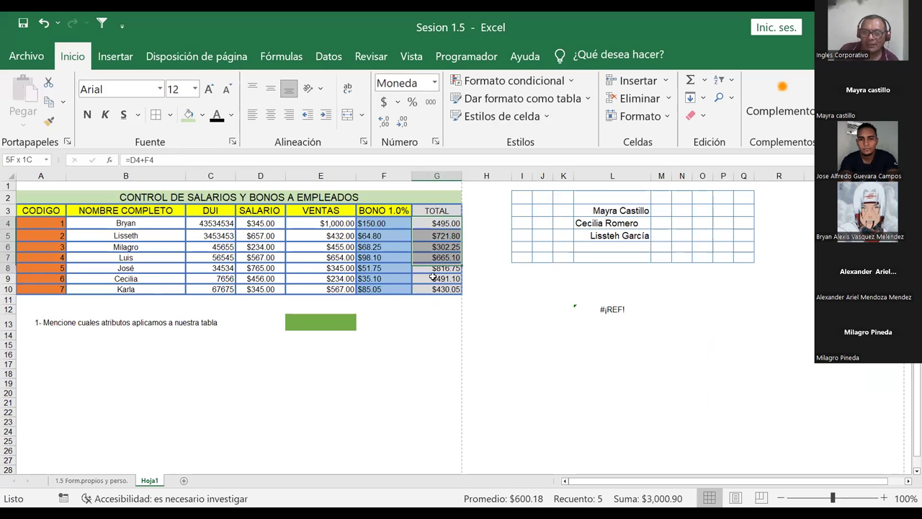
pyautogui.rightClick(426, 226)
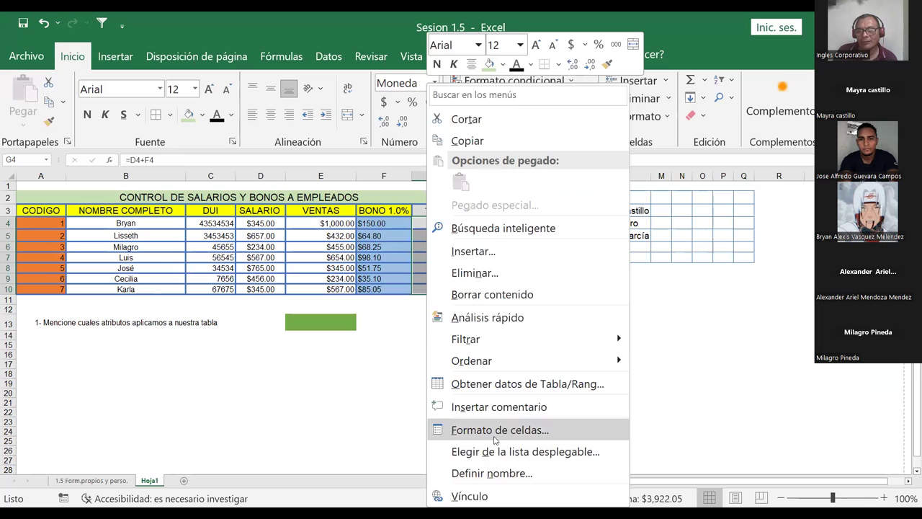
pyautogui.click(498, 430)
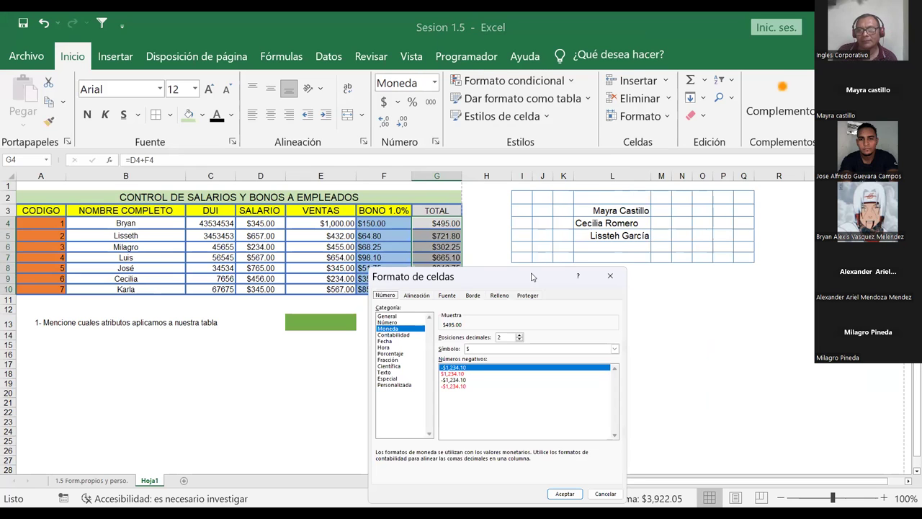
pyautogui.moveTo(531, 276); pyautogui.dragTo(517, 102)
pyautogui.click(381, 210)
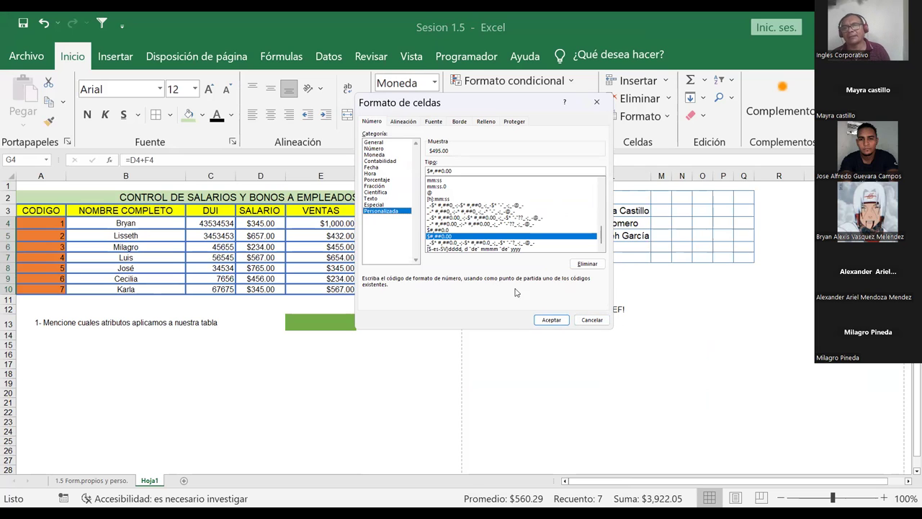
pyautogui.click(457, 206)
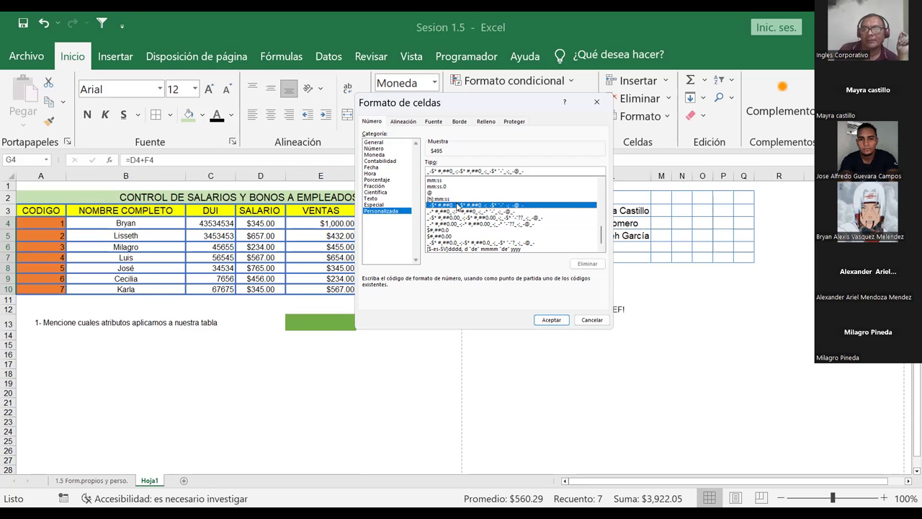
pyautogui.click(455, 211)
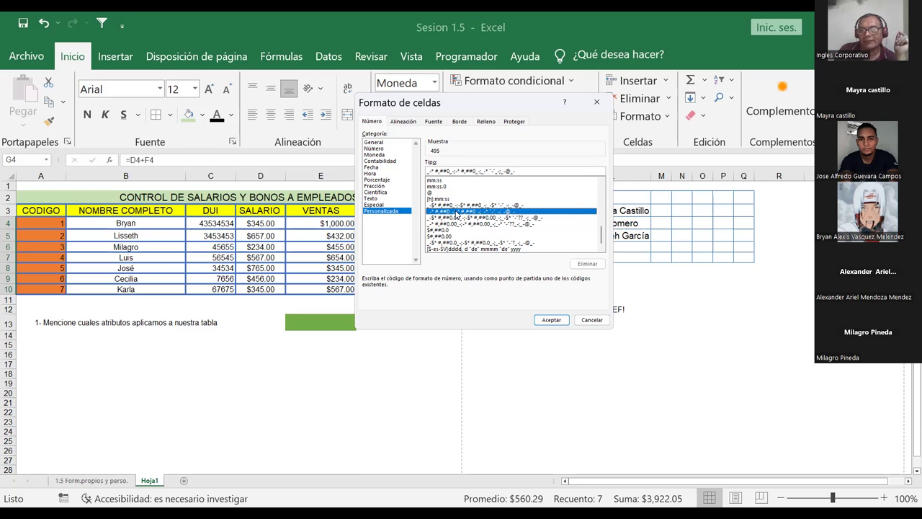
pyautogui.click(465, 224)
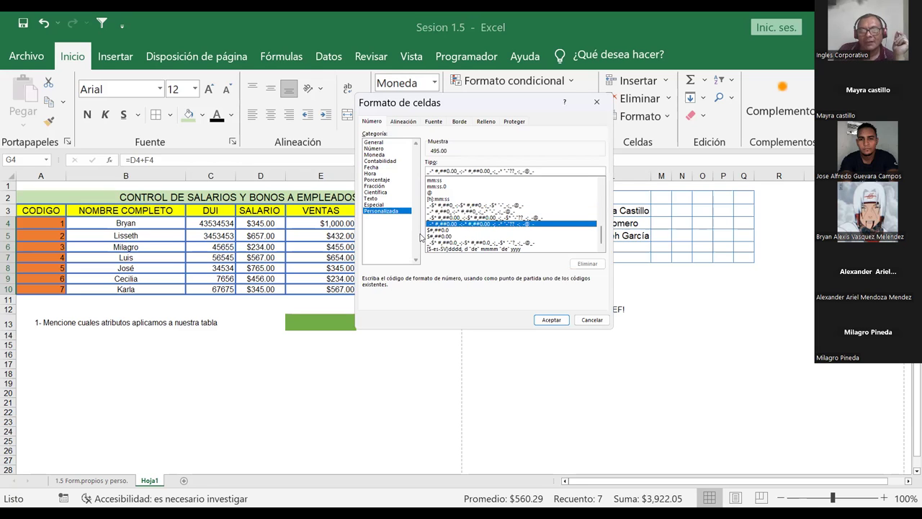
pyautogui.click(592, 319)
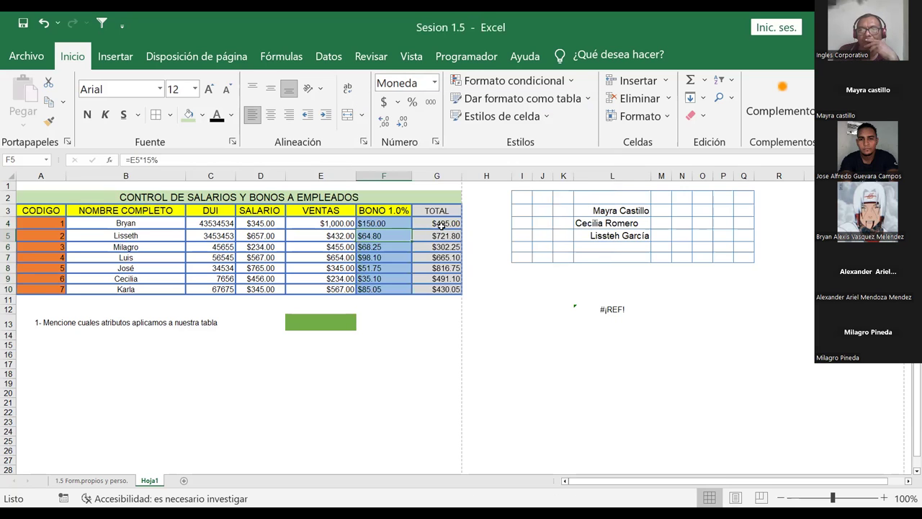
# Set G4 to the General number format so it reads 495.
pyautogui.click(433, 222)
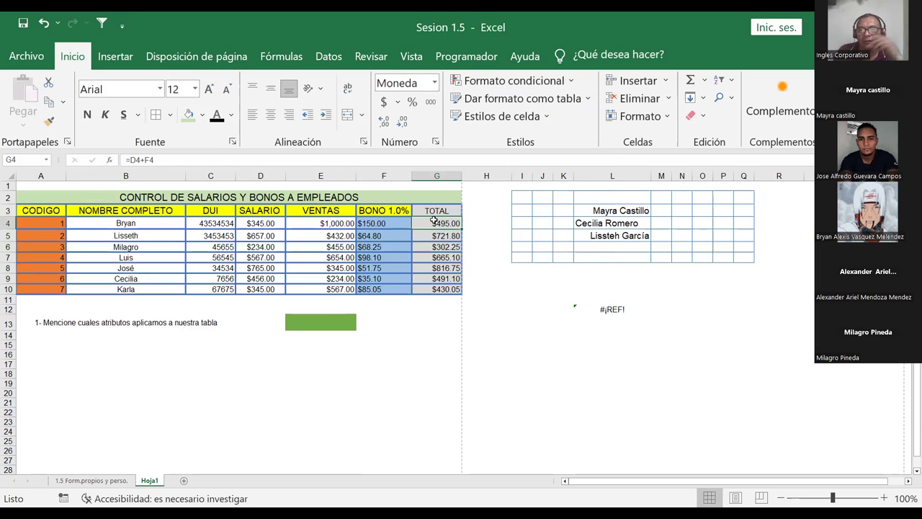
pyautogui.rightClick(432, 222)
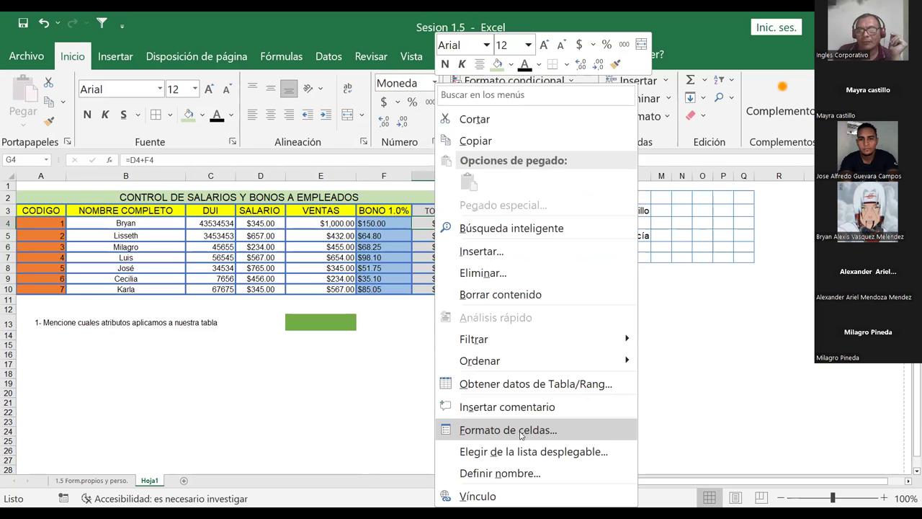
pyautogui.click(521, 435)
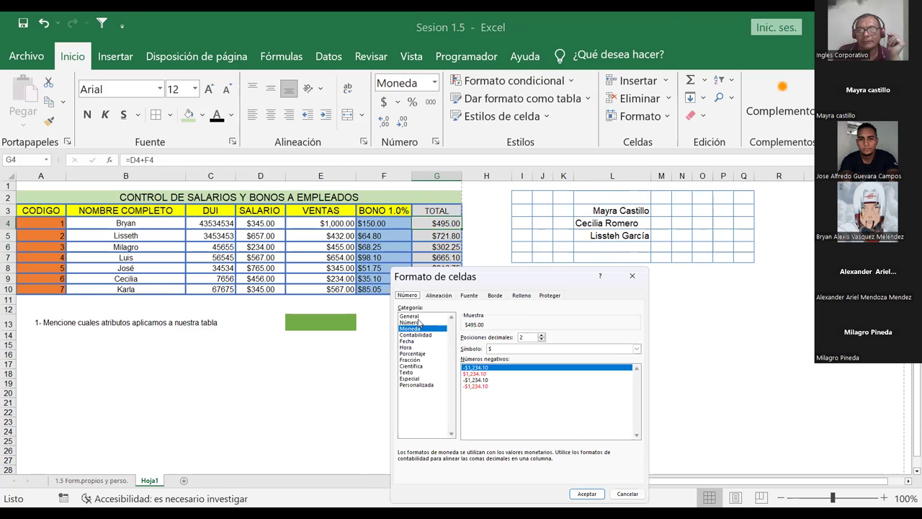
pyautogui.click(420, 317)
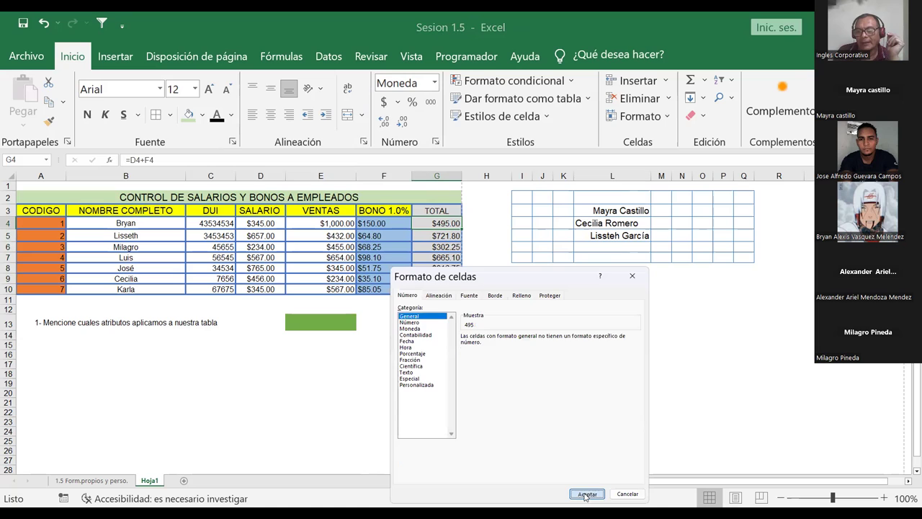
pyautogui.press('Return')
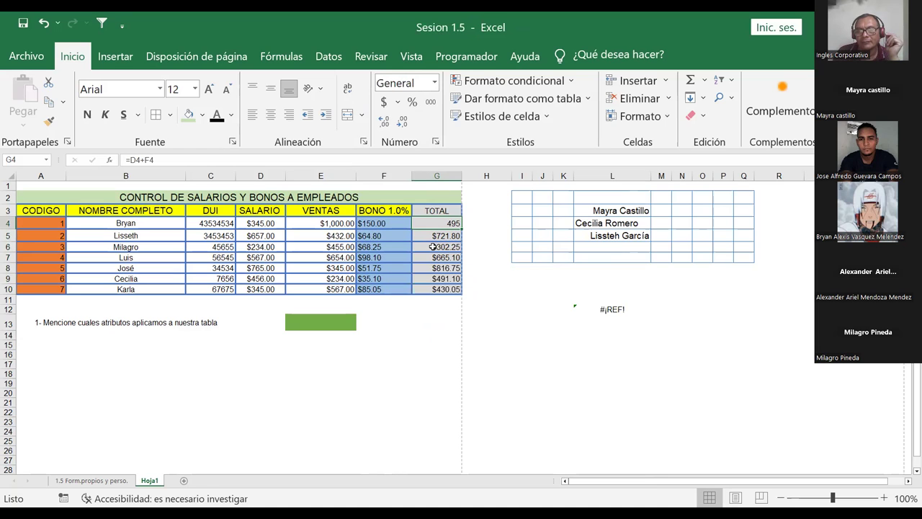
pyautogui.click(384, 234)
pyautogui.click(401, 223)
pyautogui.click(446, 225)
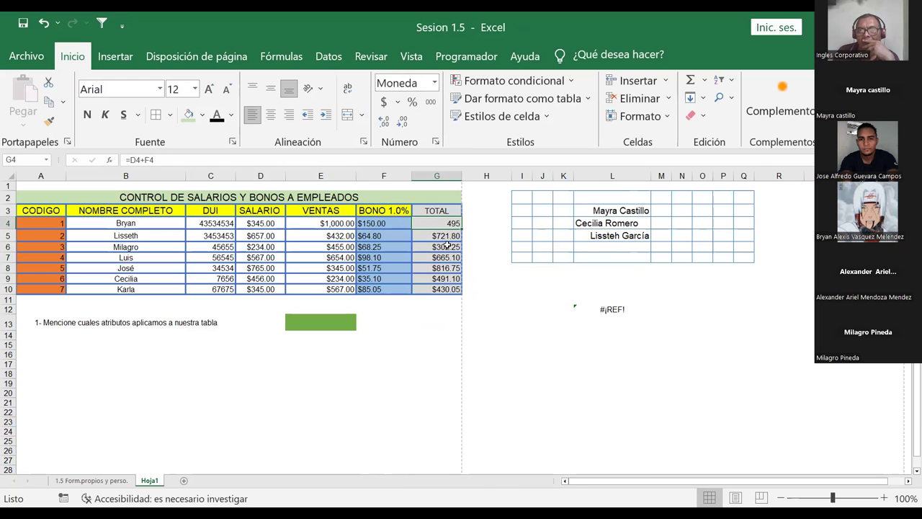
pyautogui.moveTo(461, 228); pyautogui.dragTo(461, 291)
pyautogui.moveTo(373, 223); pyautogui.dragTo(386, 301)
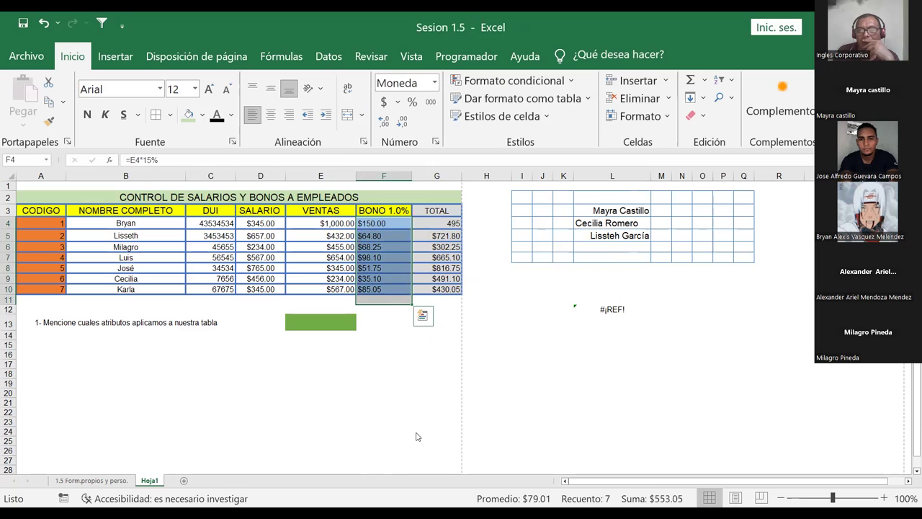
pyautogui.hotkey('ctrl', '1')
pyautogui.click(315, 385)
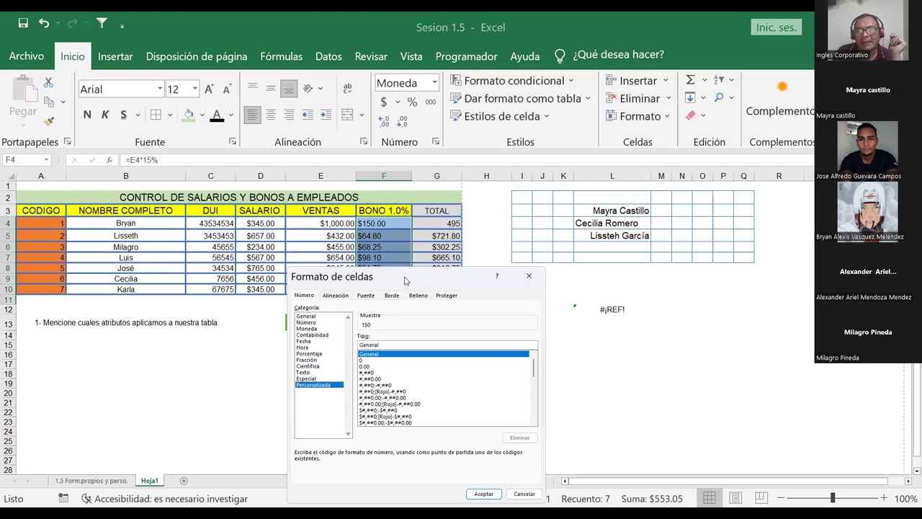
pyautogui.moveTo(405, 276)
pyautogui.mouseDown()
pyautogui.moveTo(434, 209)
pyautogui.moveTo(434, 166)
pyautogui.mouseUp()
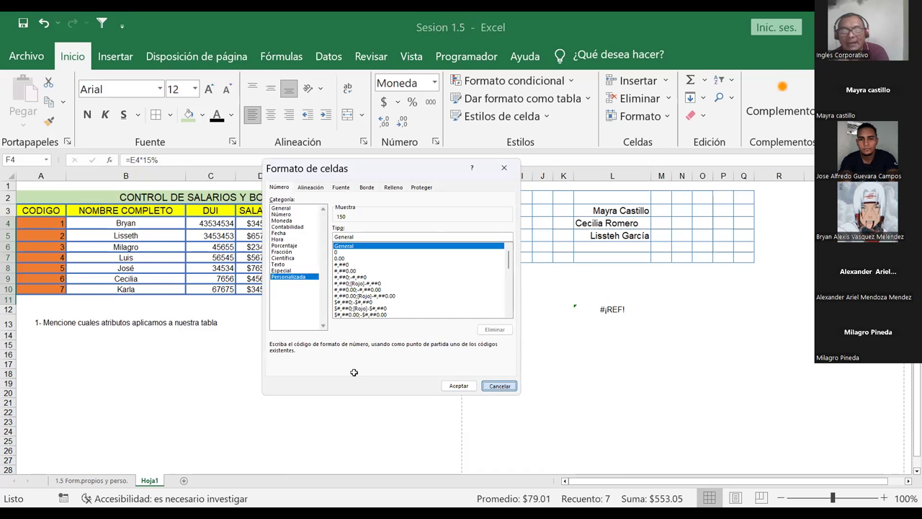
pyautogui.press('Escape')
pyautogui.click(354, 373)
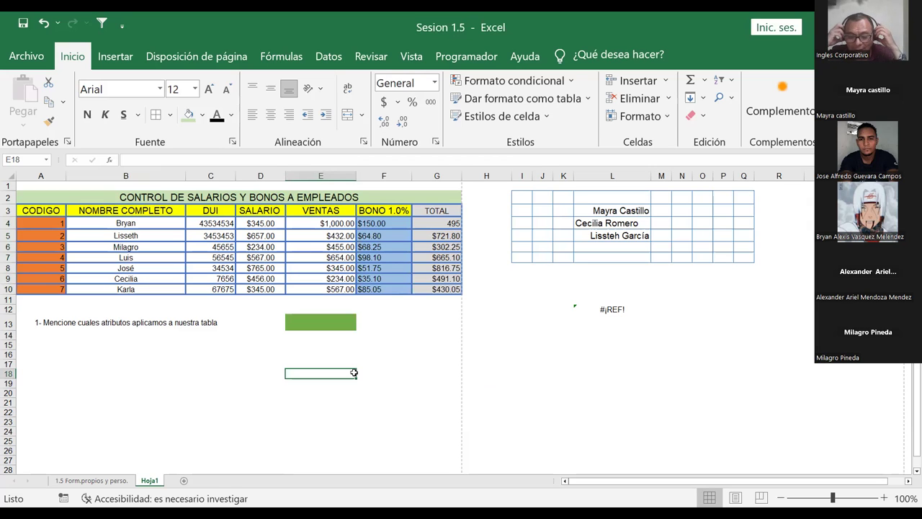
# Type the custom format code #,###.# into the green cell E13.
pyautogui.click(325, 320)
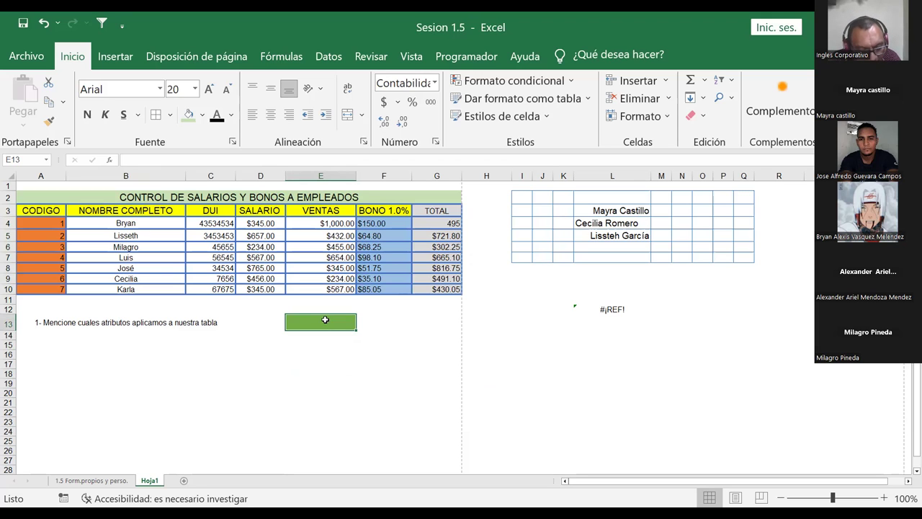
pyautogui.write('-')
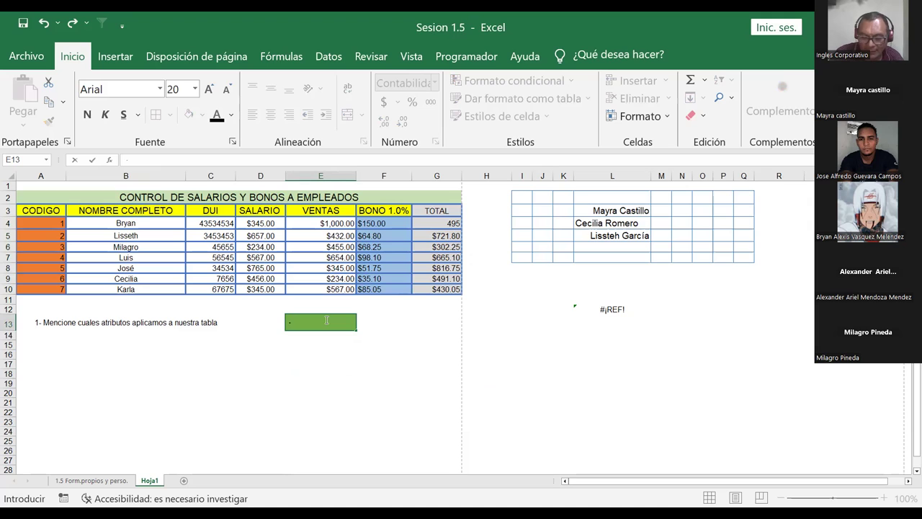
pyautogui.write('#,')
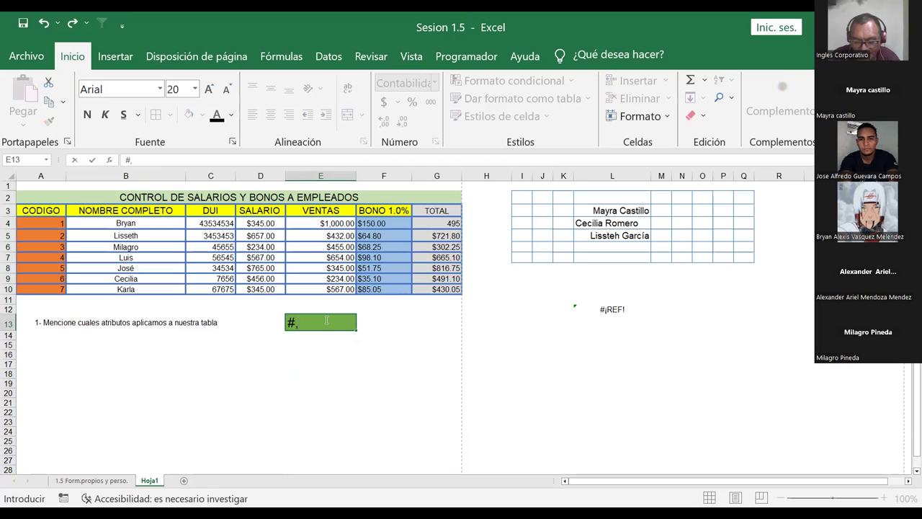
pyautogui.write('###.')
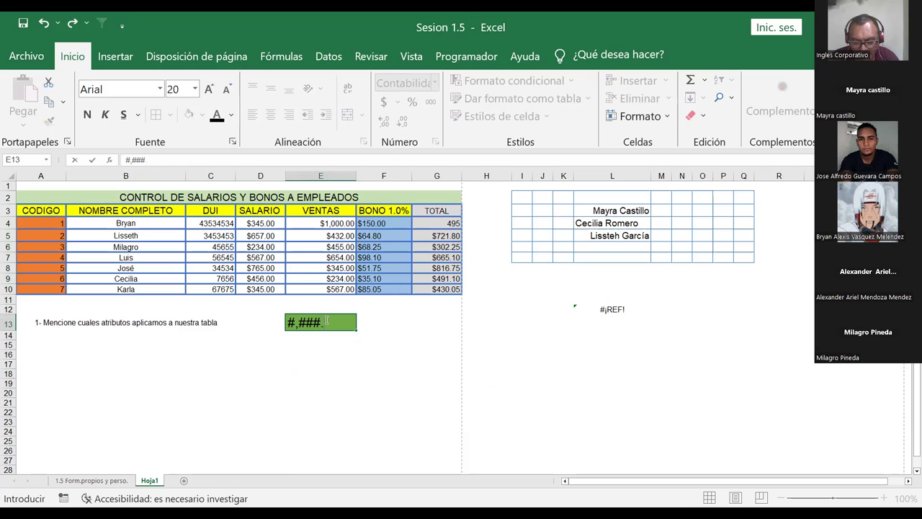
pyautogui.write('@')
pyautogui.press('BackSpace')
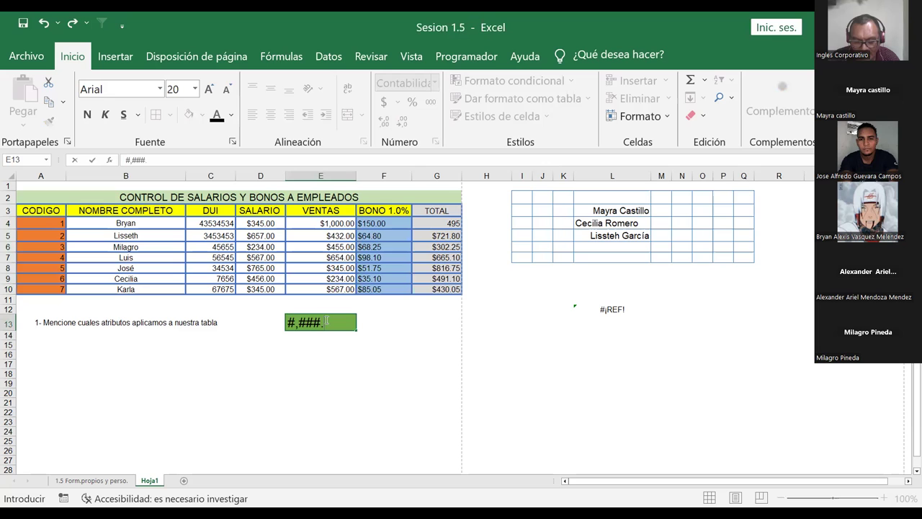
pyautogui.write('#')
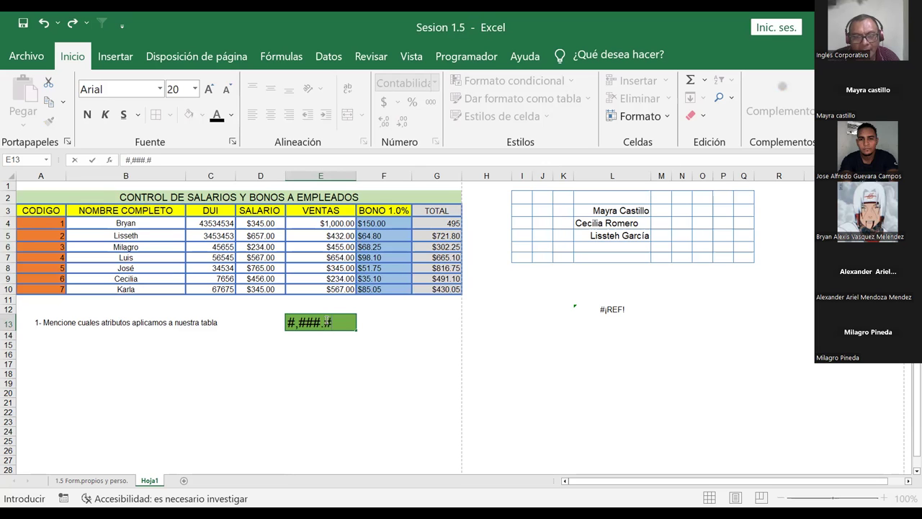
pyautogui.hotkey('ctrl', 'Return')
pyautogui.press('Return')
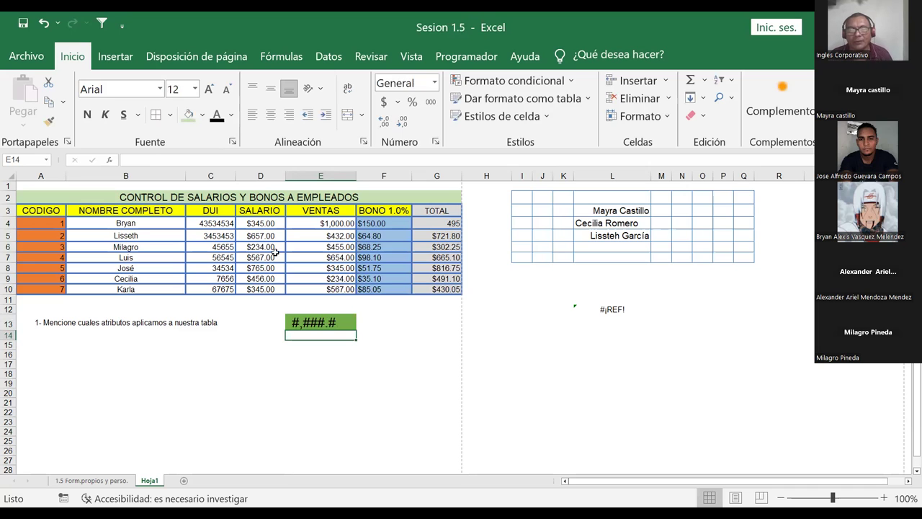
# Open Formato de celdas for F10 on Personalizada and pick code #,##0.00, previewing 85.05.
pyautogui.click(367, 289)
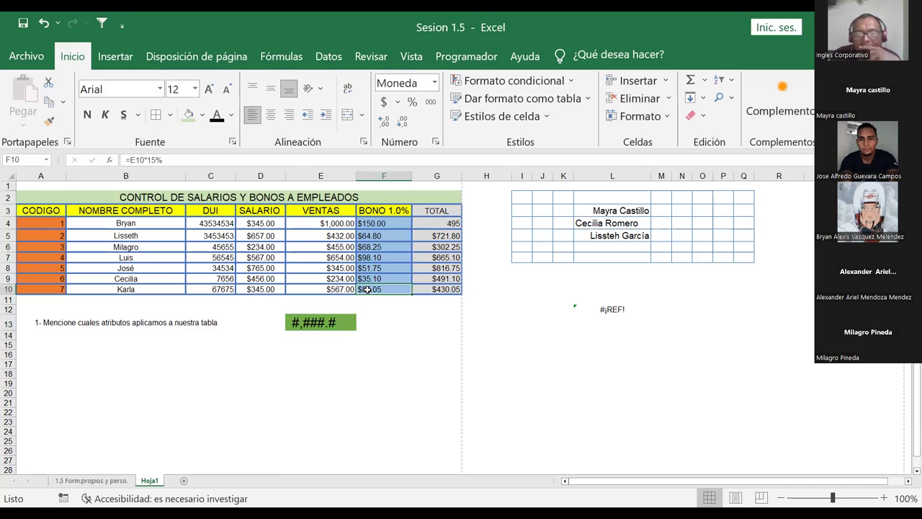
pyautogui.rightClick(368, 289)
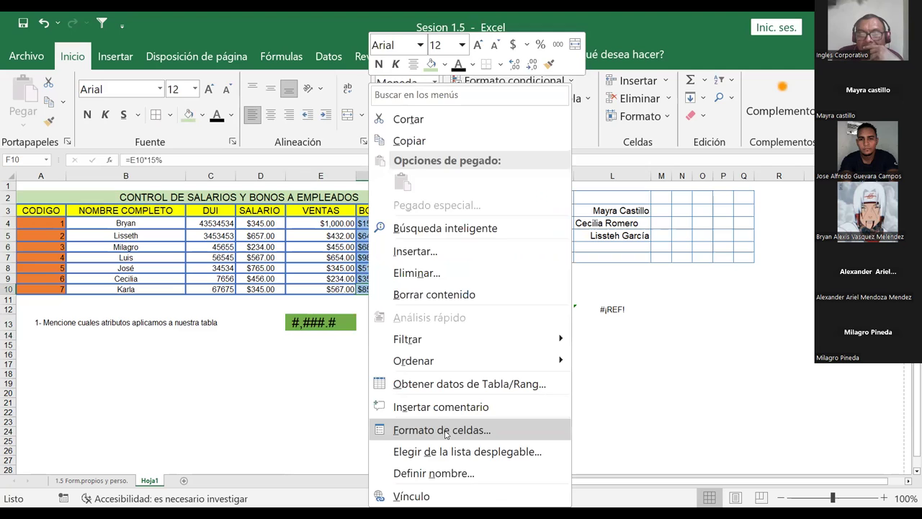
pyautogui.click(445, 430)
pyautogui.moveTo(397, 277); pyautogui.dragTo(441, 62)
pyautogui.click(389, 170)
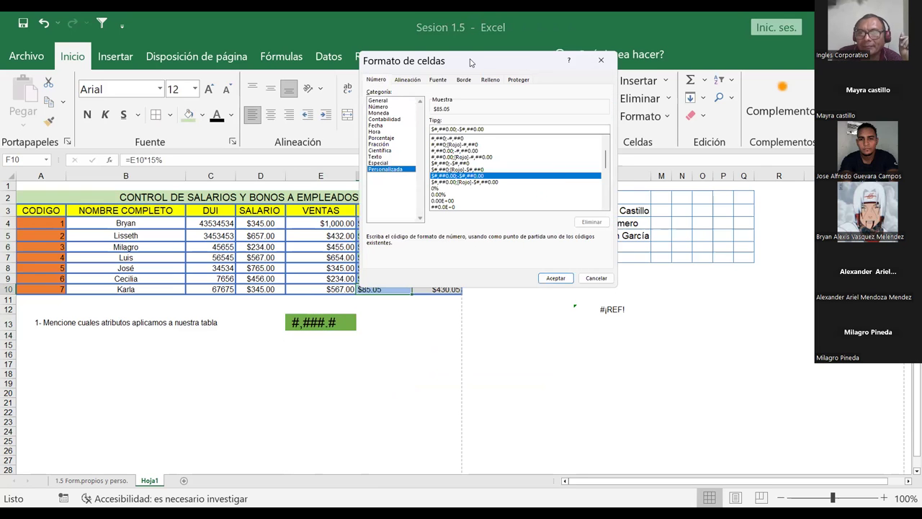
pyautogui.moveTo(470, 63); pyautogui.dragTo(532, 138)
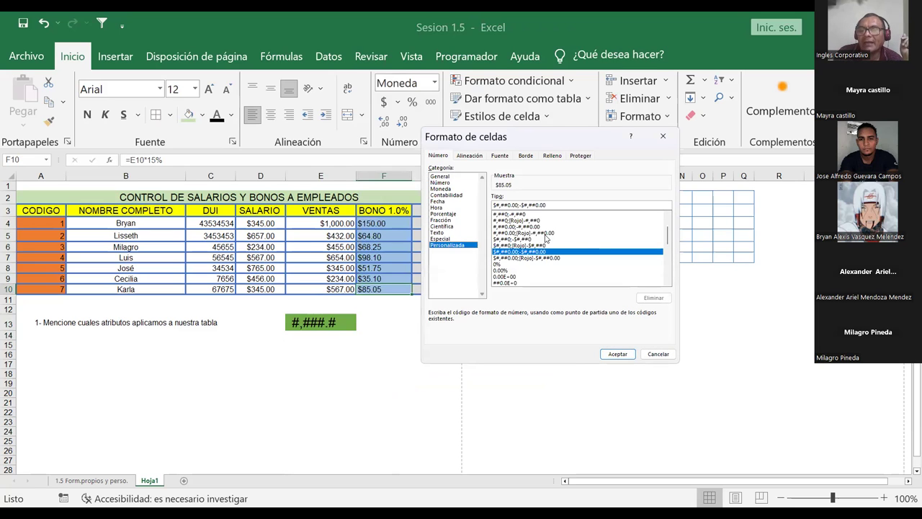
pyautogui.click(506, 214)
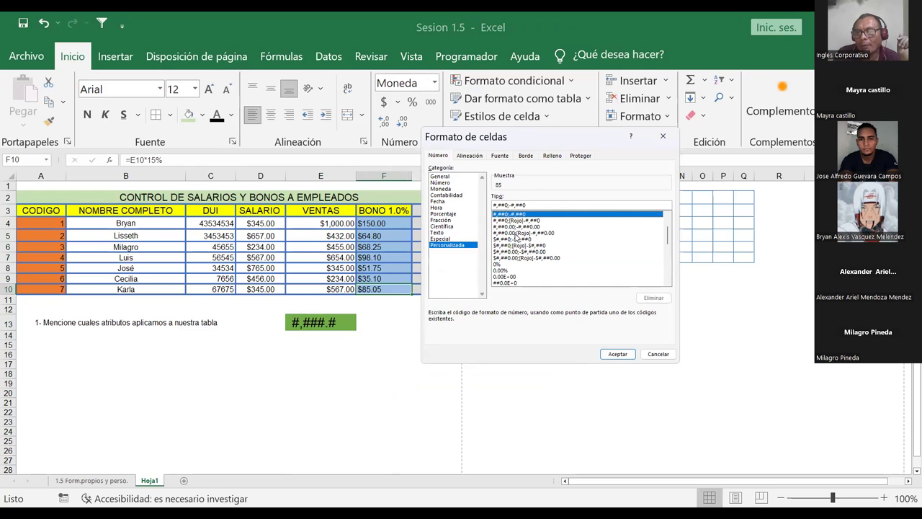
pyautogui.scroll(2, 507, 219)
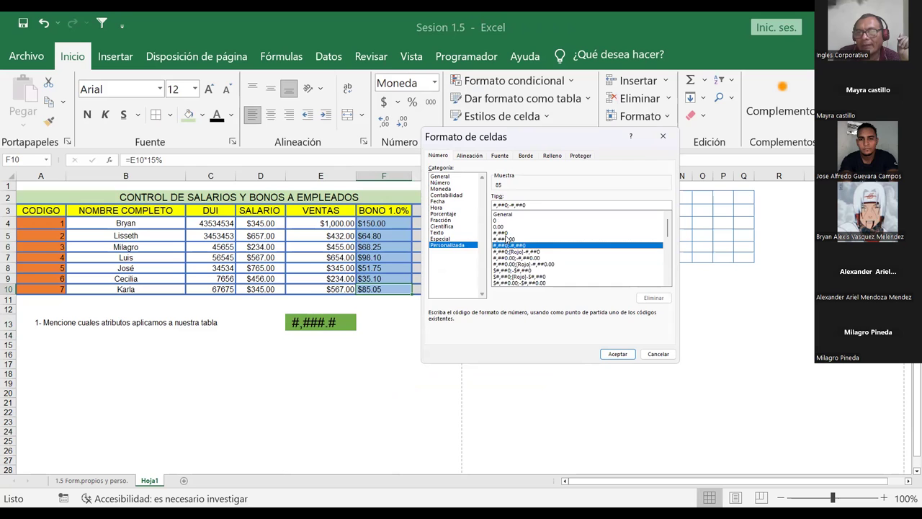
pyautogui.click(508, 239)
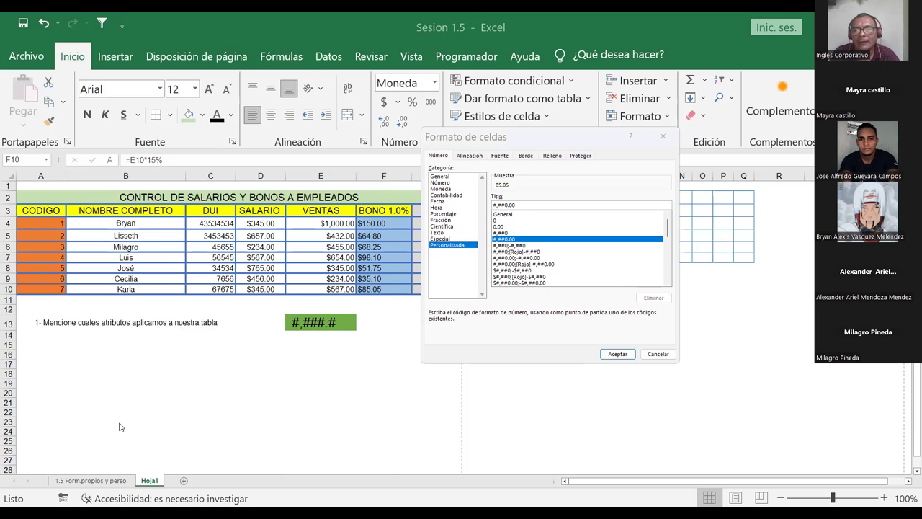
pyautogui.click(121, 427)
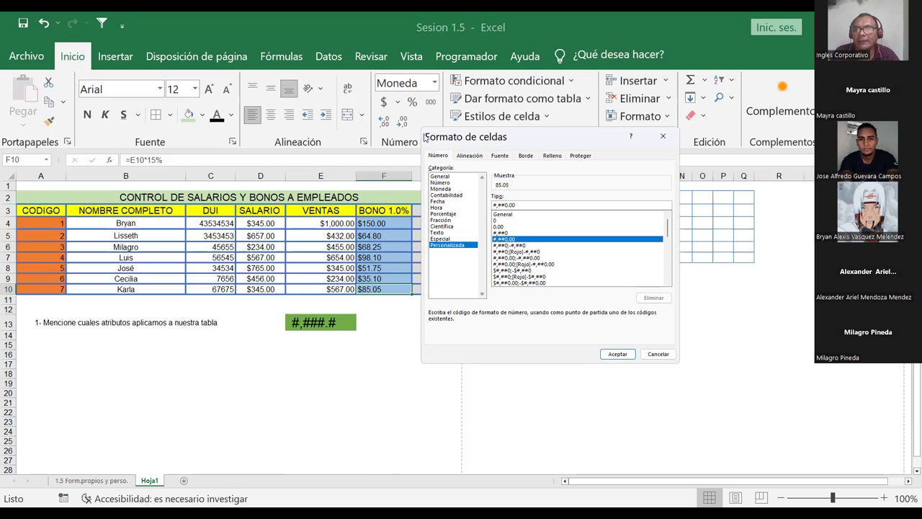
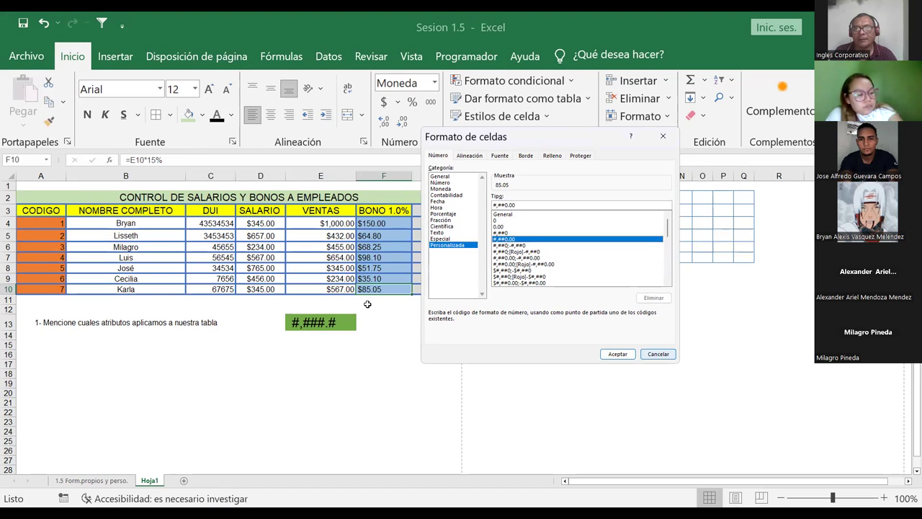
# Enter a name in B16, 45 in C16 and 67 in C19.
pyautogui.press('Escape')
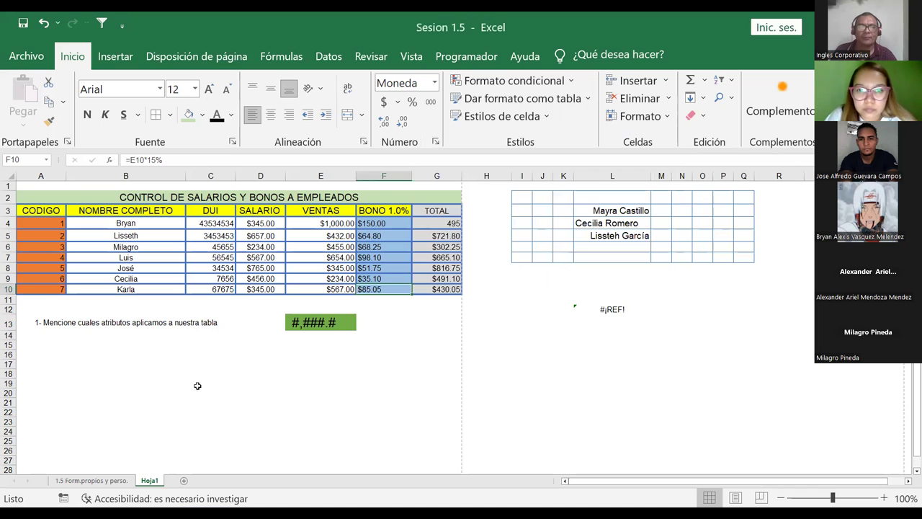
pyautogui.click(152, 372)
pyautogui.click(159, 356)
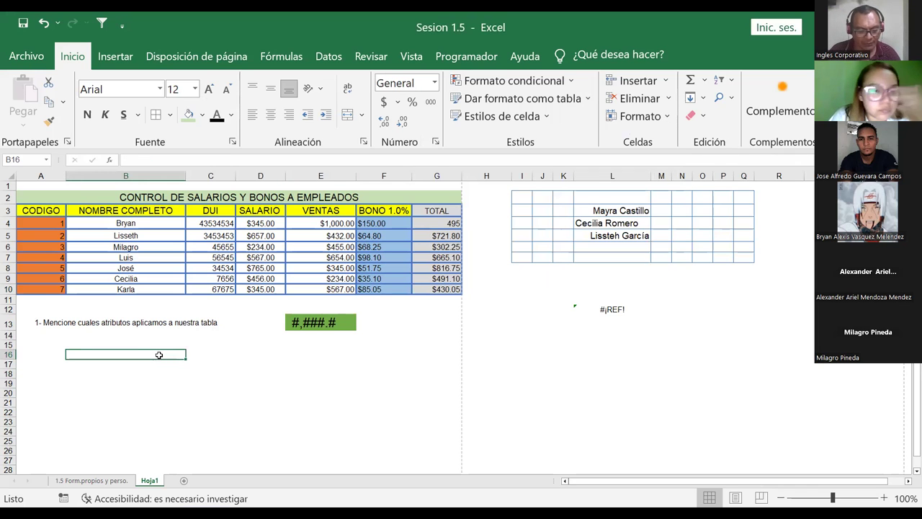
pyautogui.write('alfredop')
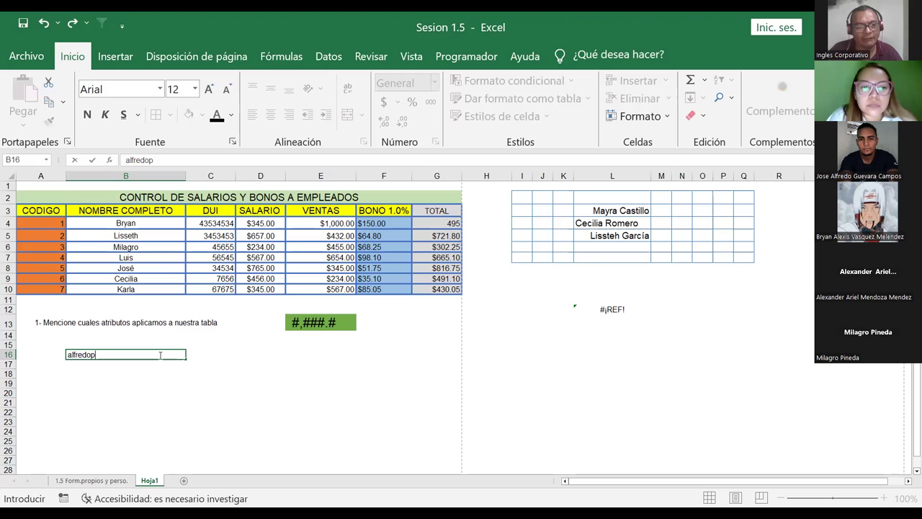
pyautogui.press('BackSpace')
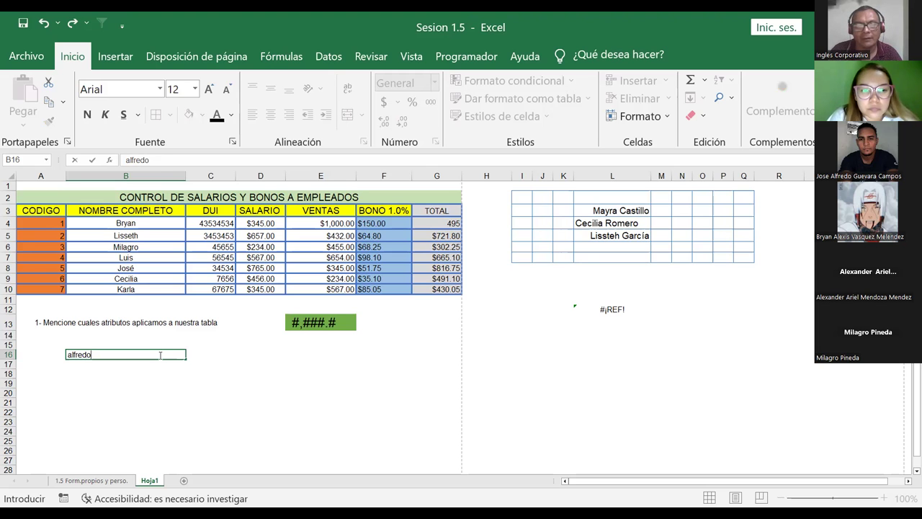
pyautogui.press('Tab')
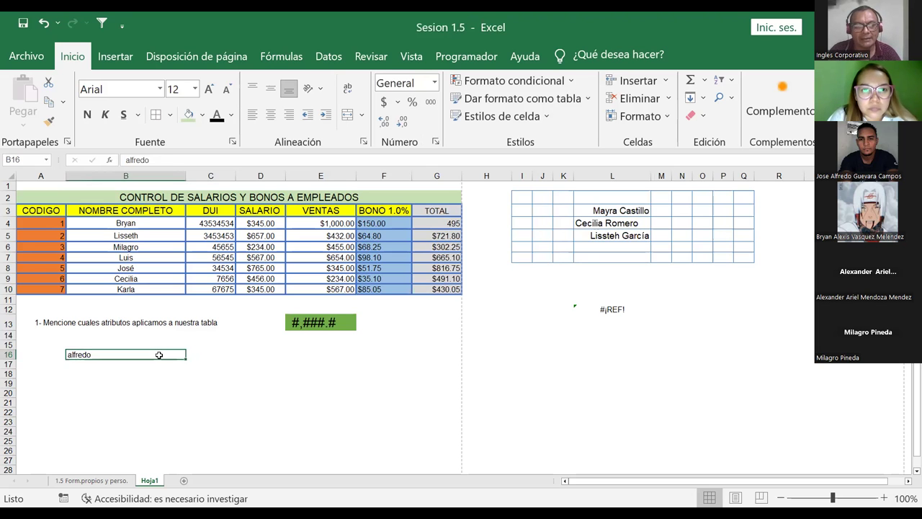
pyautogui.write('45')
pyautogui.press('Return')
pyautogui.press('Down')
pyautogui.press('Down')
pyautogui.write('67')
pyautogui.press('Return')
pyautogui.press('Right')
pyautogui.press('Right')
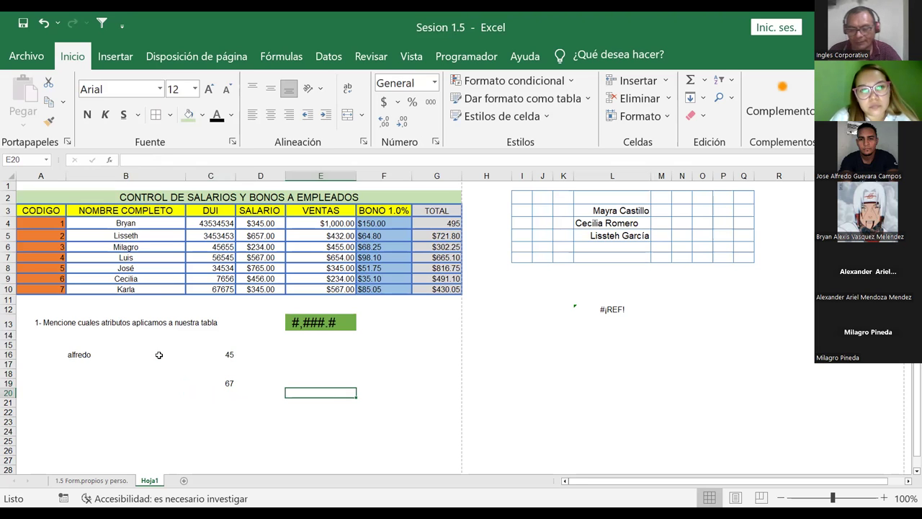
# Enter =B16+C16+C19 in E20, which returns #¡VALOR!
pyautogui.write('=')
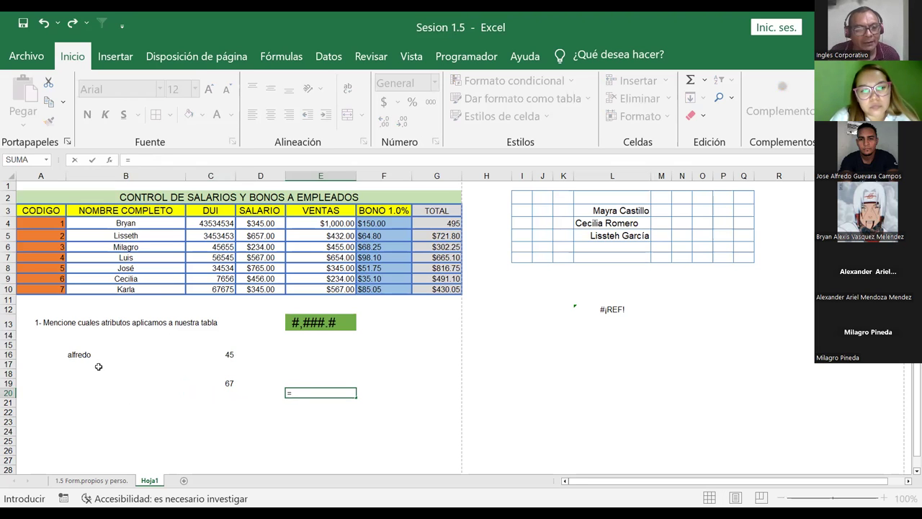
pyautogui.click(85, 354)
pyautogui.write('+')
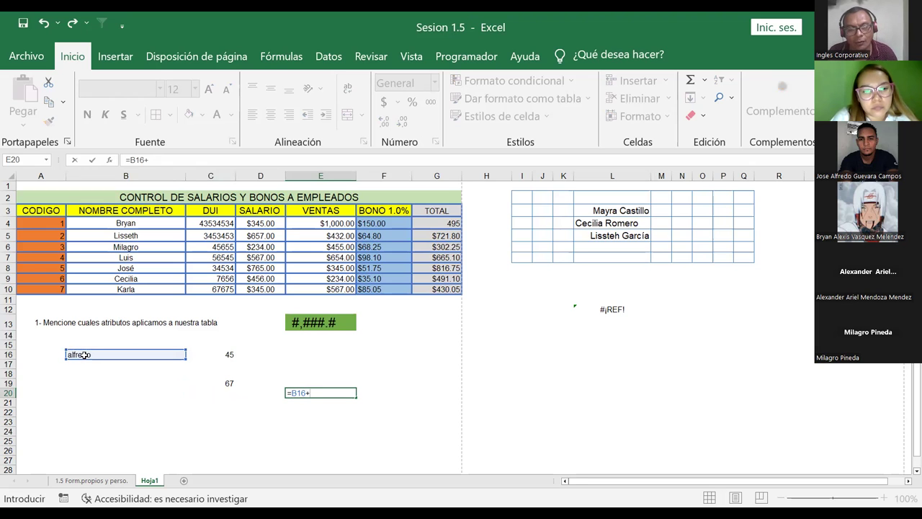
pyautogui.click(231, 358)
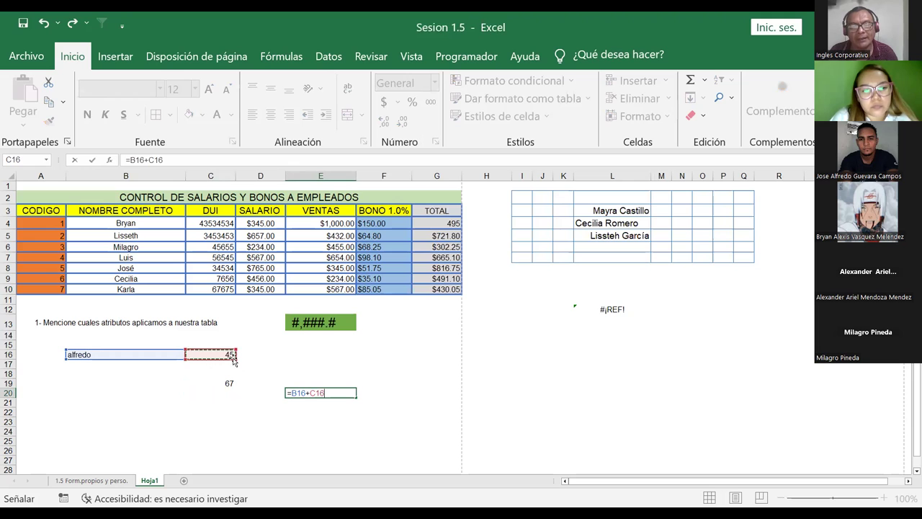
pyautogui.write('+')
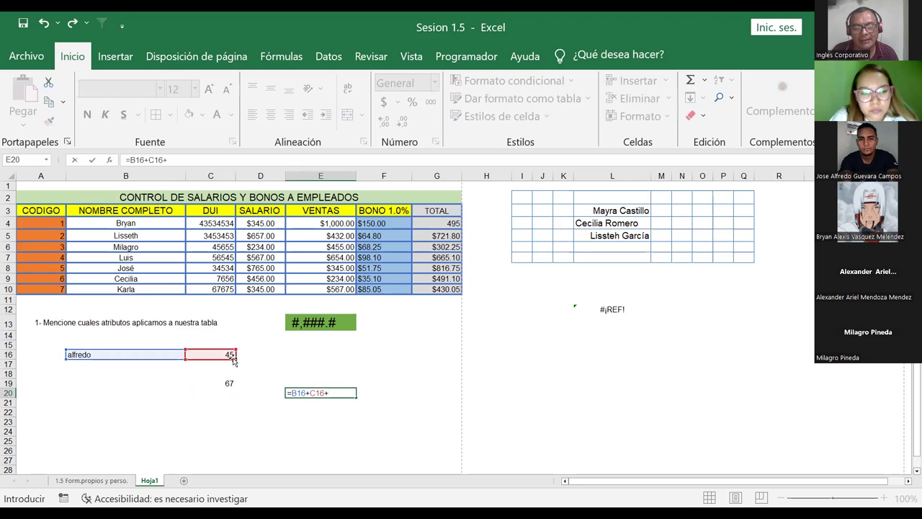
pyautogui.click(225, 384)
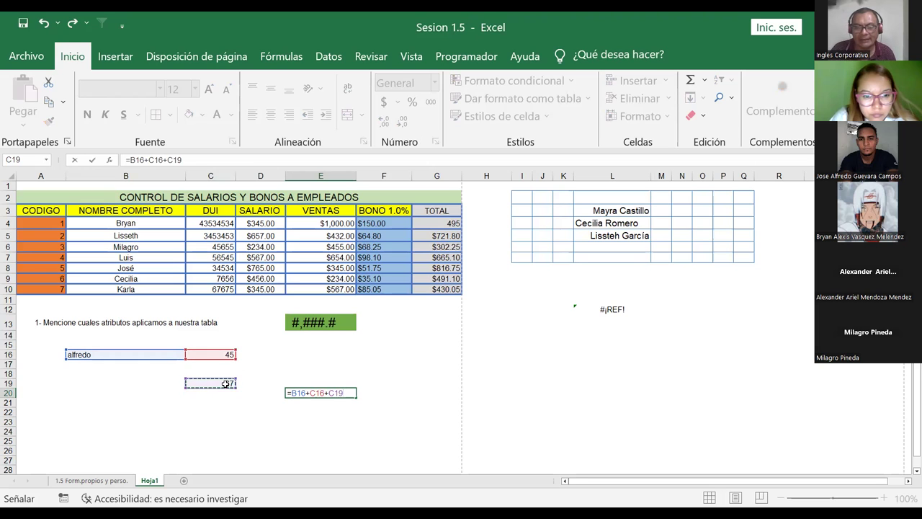
pyautogui.press('Return')
pyautogui.press('Up')
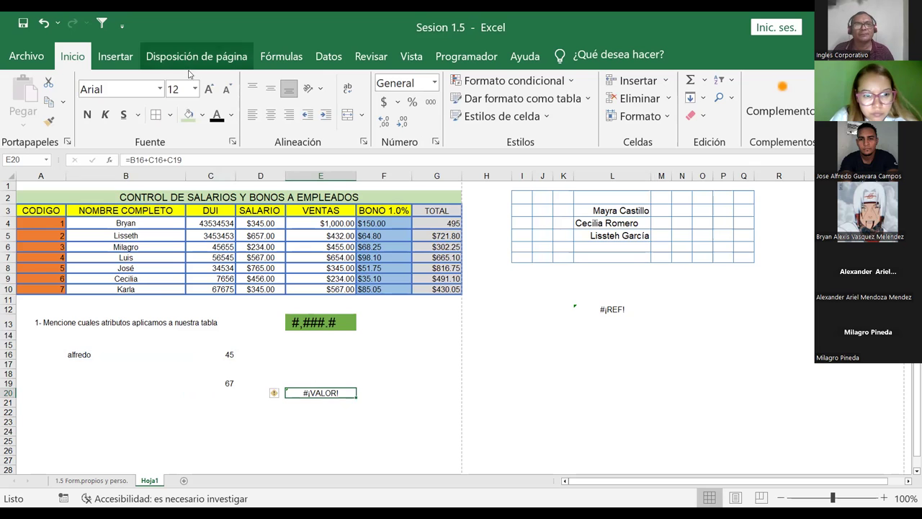
# Enlarge E20's #¡VALOR! text to 22 points and give it a light orange fill.
pyautogui.click(209, 88)
pyautogui.click(209, 89)
pyautogui.click(209, 88)
pyautogui.click(209, 89)
pyautogui.click(209, 89)
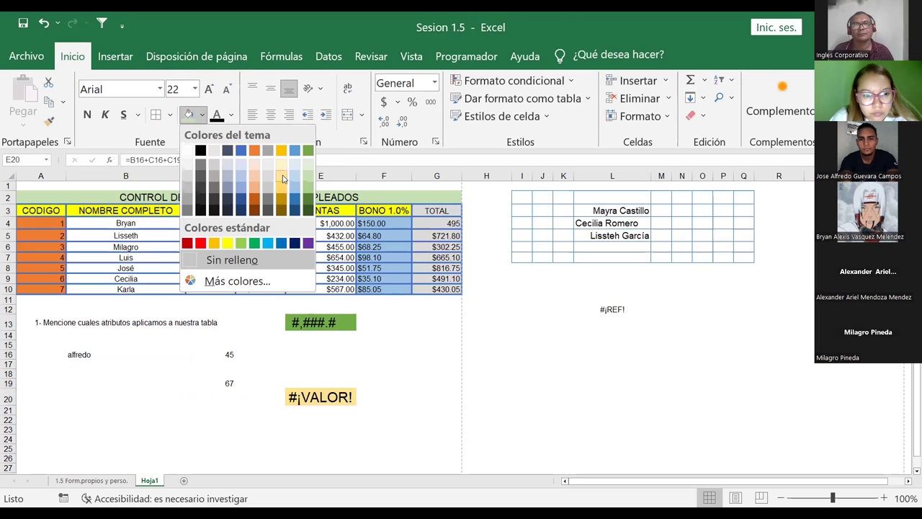
pyautogui.click(425, 364)
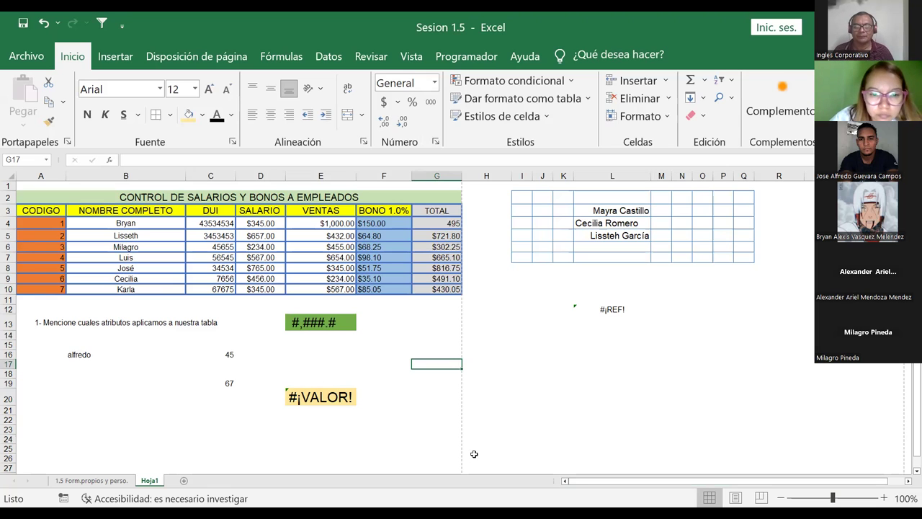
pyautogui.click(298, 398)
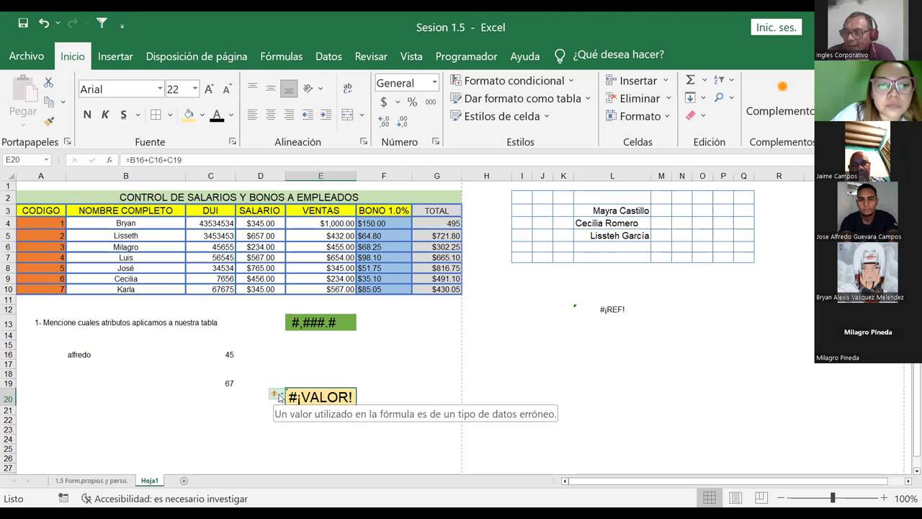
pyautogui.click(77, 355)
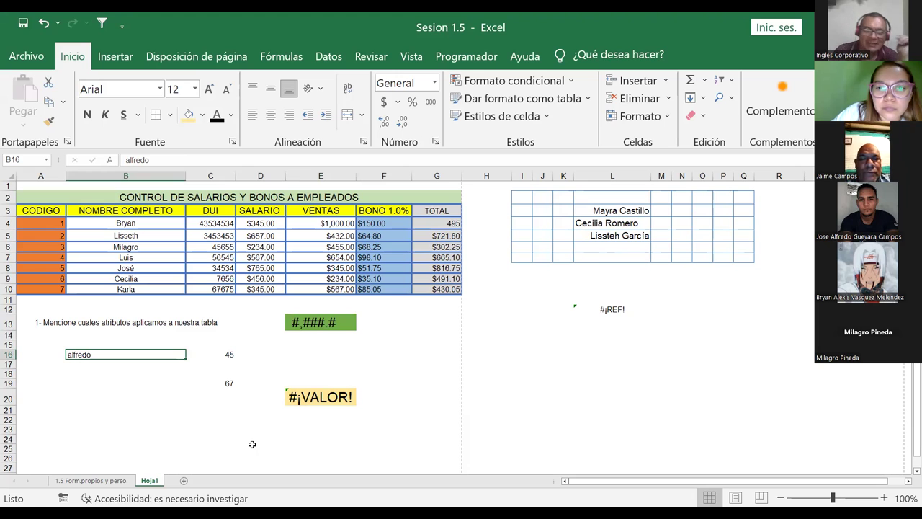
# Insert a SUMA total of C16:C19 into C20.
pyautogui.click(229, 396)
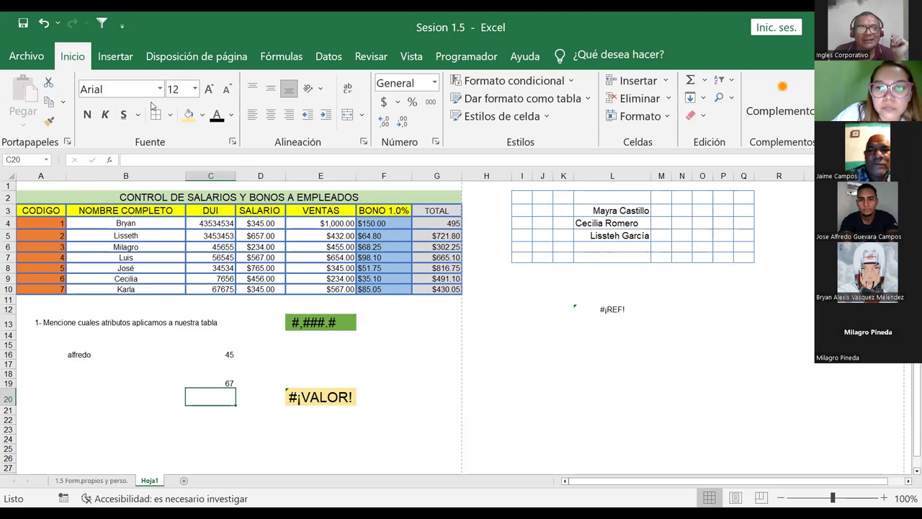
pyautogui.click(690, 84)
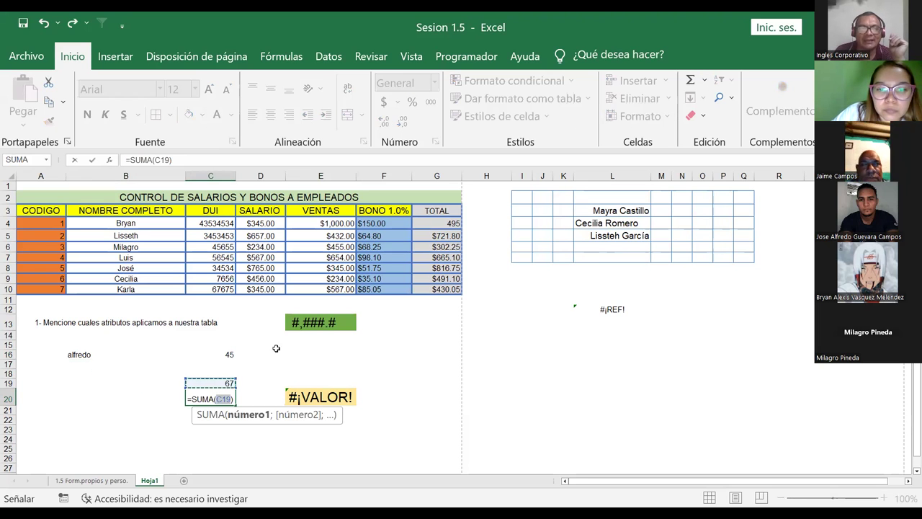
pyautogui.moveTo(216, 354); pyautogui.dragTo(214, 381)
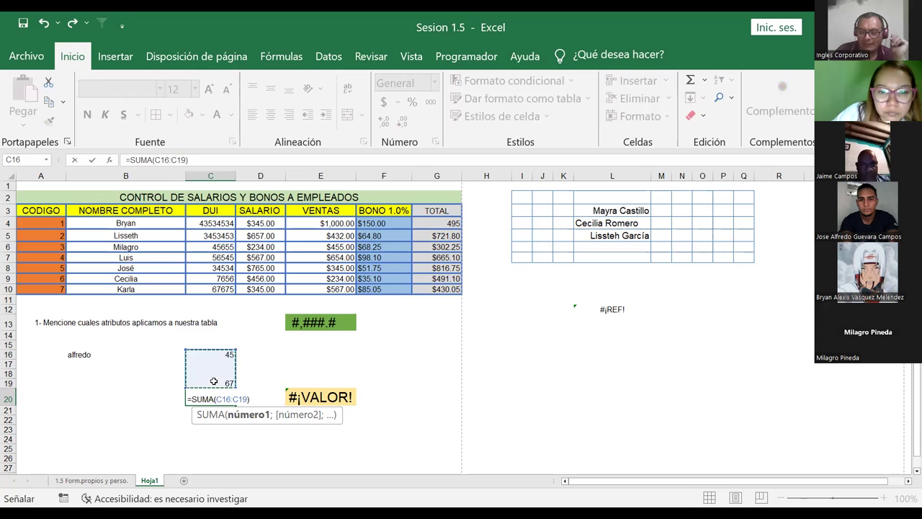
pyautogui.hotkey('ctrl', 'Return')
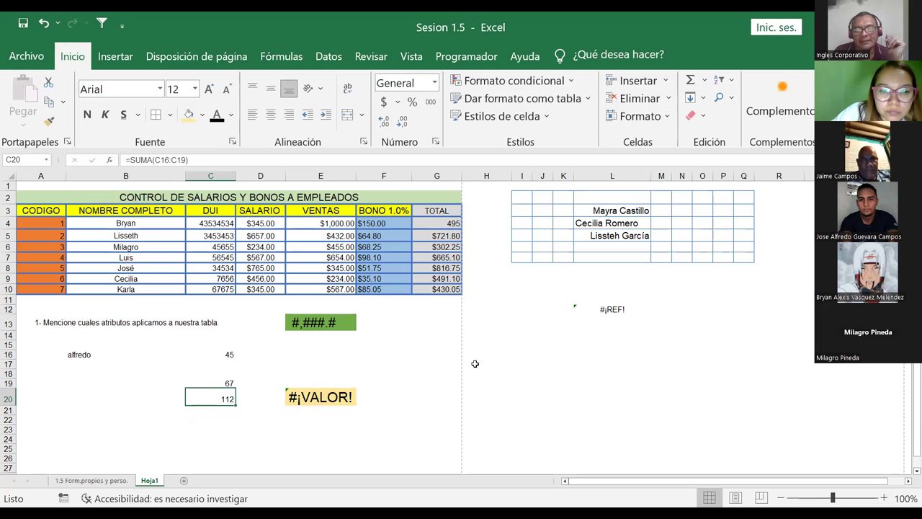
pyautogui.click(440, 365)
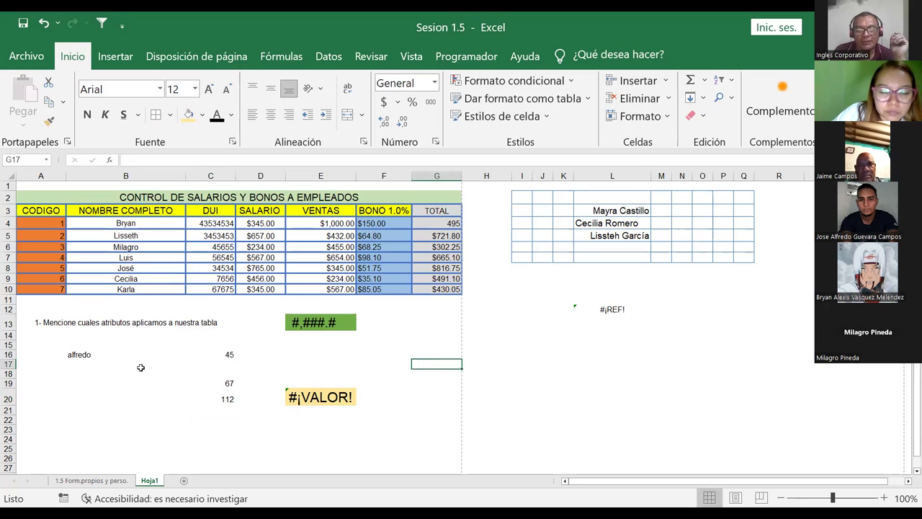
# Replace the name in B16 with 89 so E20 shows 201.
pyautogui.click(85, 355)
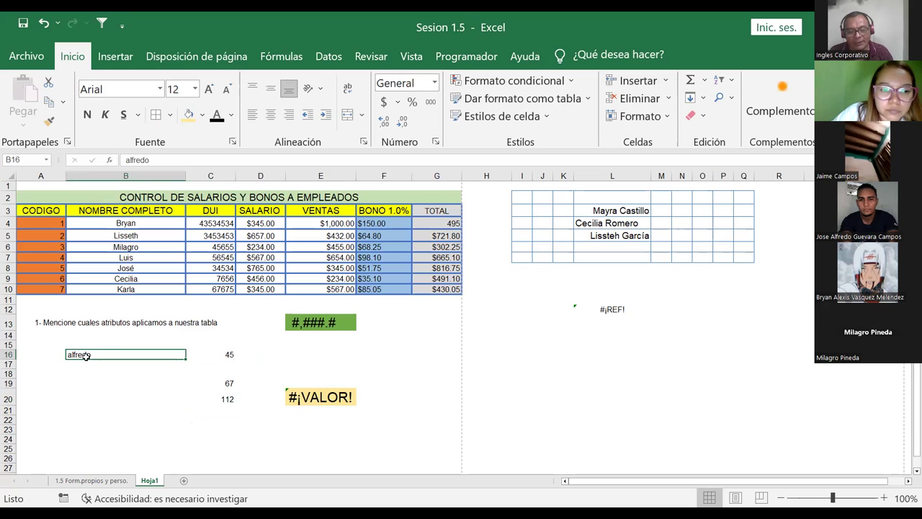
pyautogui.write('89')
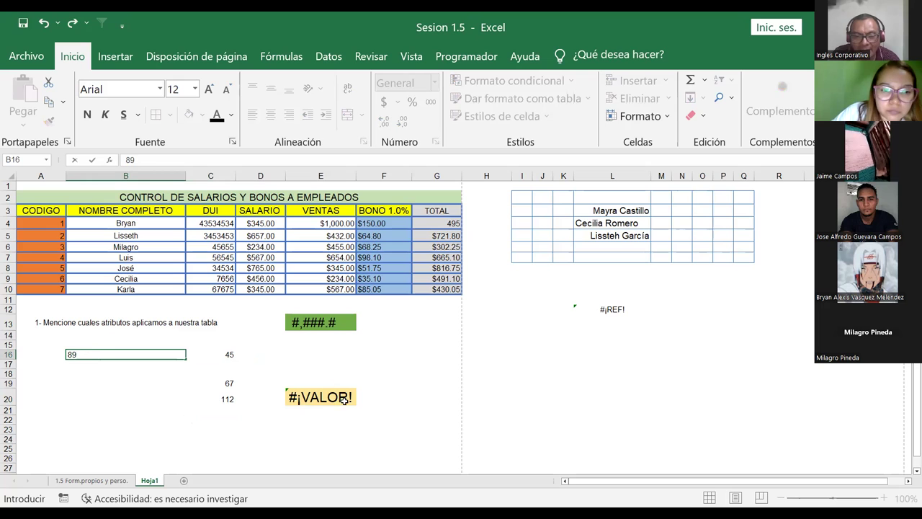
pyautogui.press('Return')
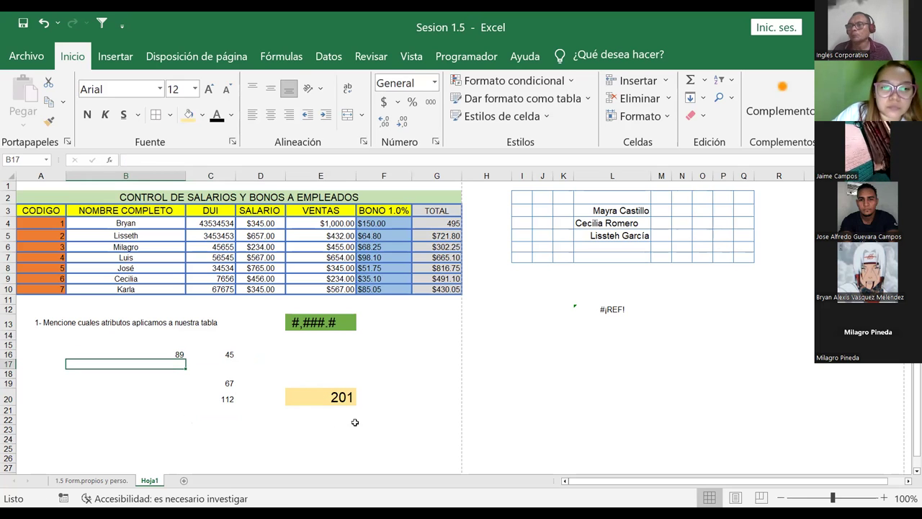
pyautogui.click(328, 398)
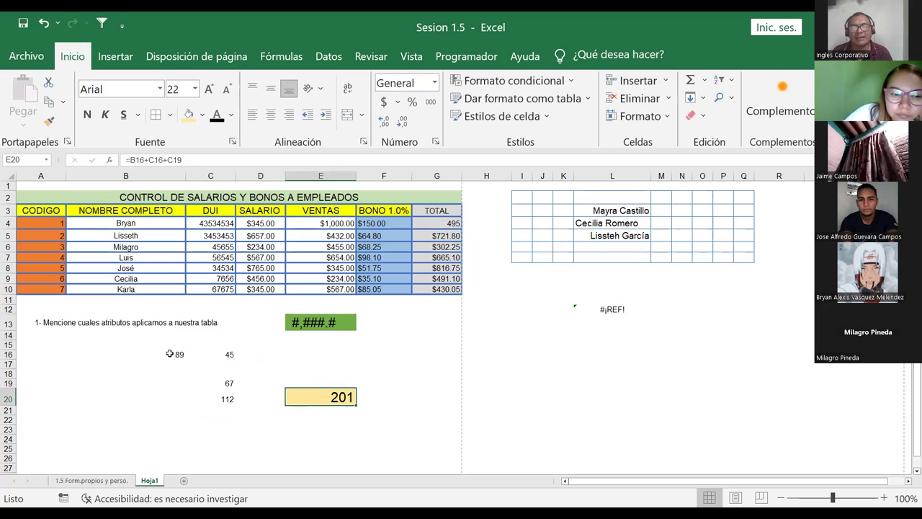
# Test letters in C16 and C19, then clear C16 and put 3 in C19.
pyautogui.click(169, 353)
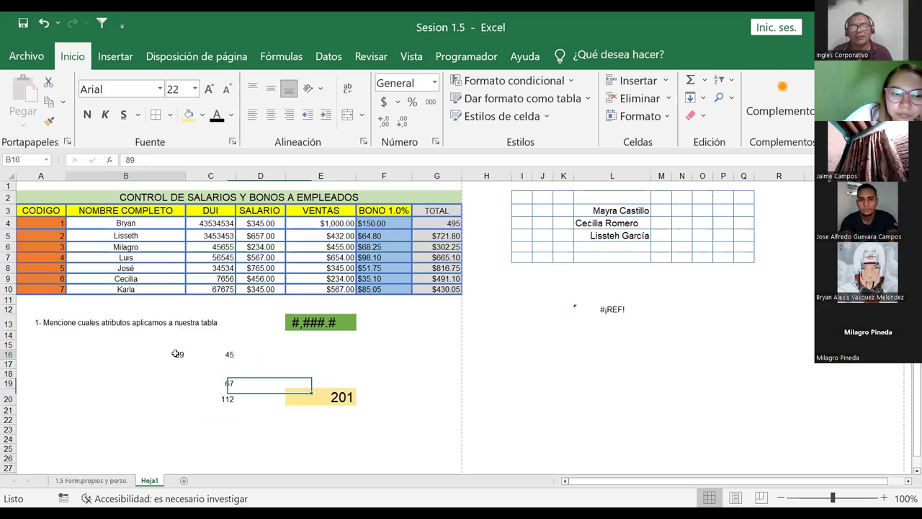
pyautogui.click(230, 357)
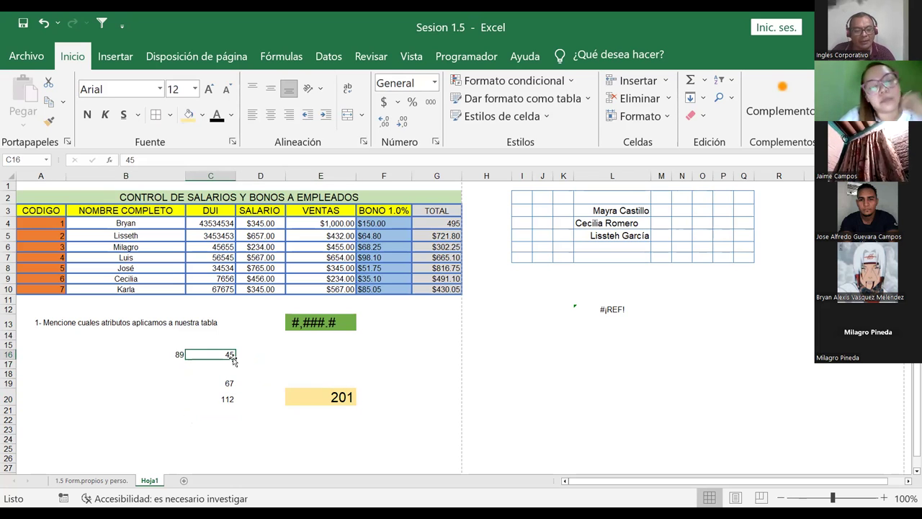
pyautogui.write('w')
pyautogui.press('Return')
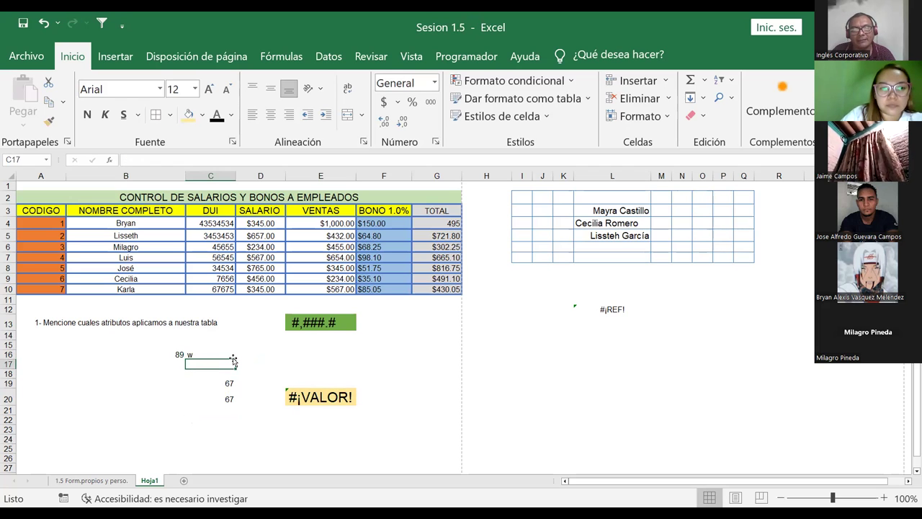
pyautogui.click(232, 356)
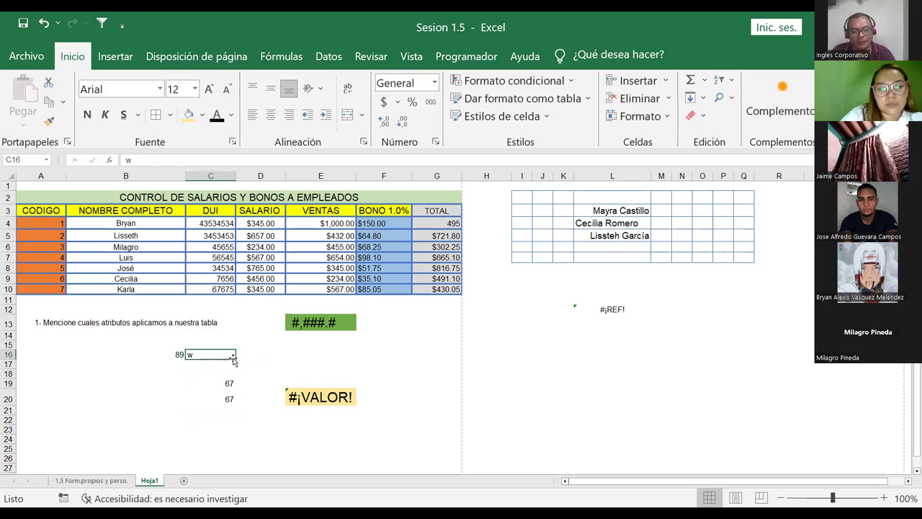
pyautogui.press('Delete')
pyautogui.press('Down')
pyautogui.press('Down')
pyautogui.press('Down')
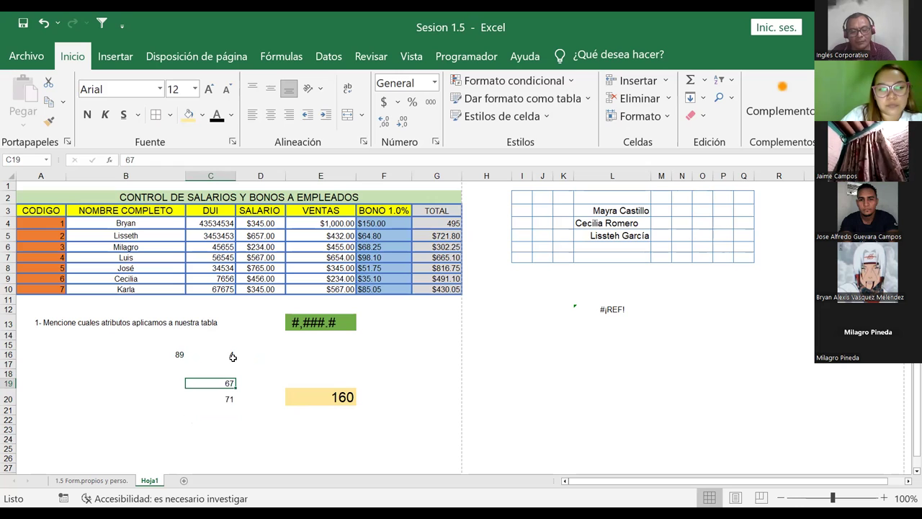
pyautogui.write('y')
pyautogui.press('Return')
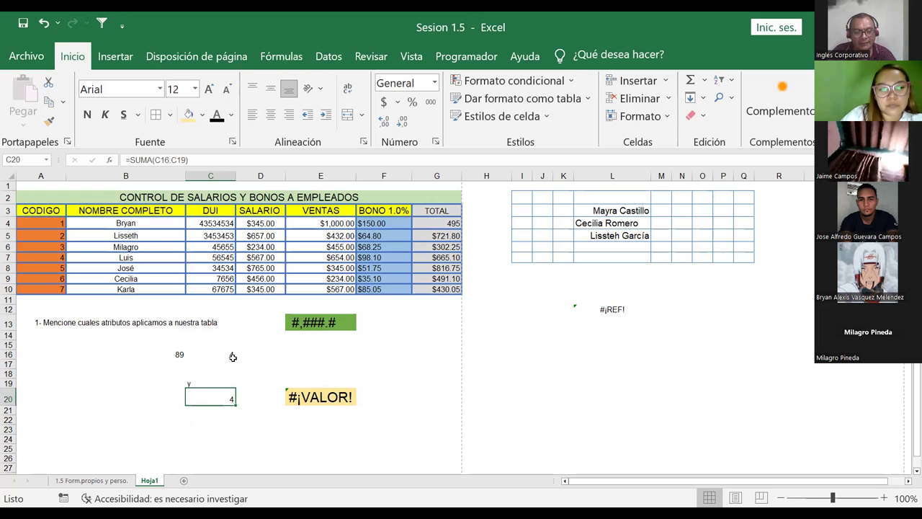
pyautogui.press('Up')
pyautogui.write('3')
pyautogui.press('Return')
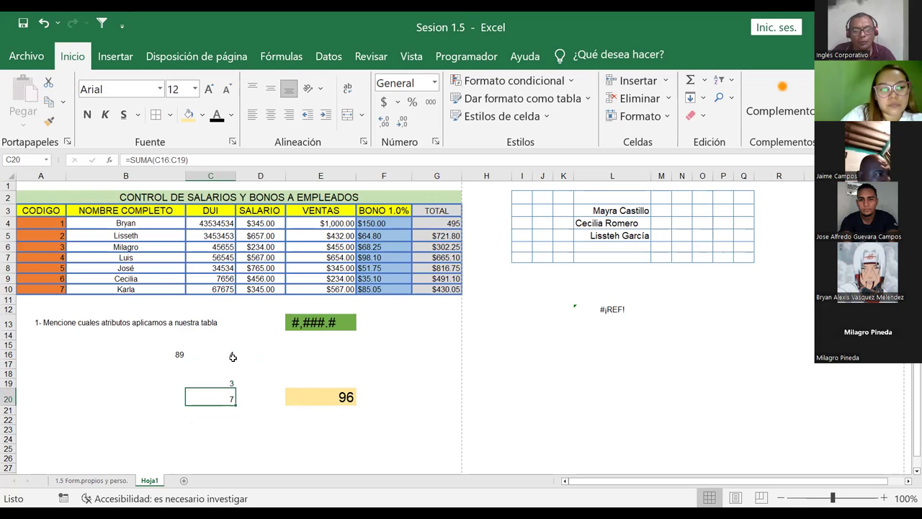
# Overwrite C20's total with the plain number 78.
pyautogui.write('p')
pyautogui.press('Return')
pyautogui.press('Up')
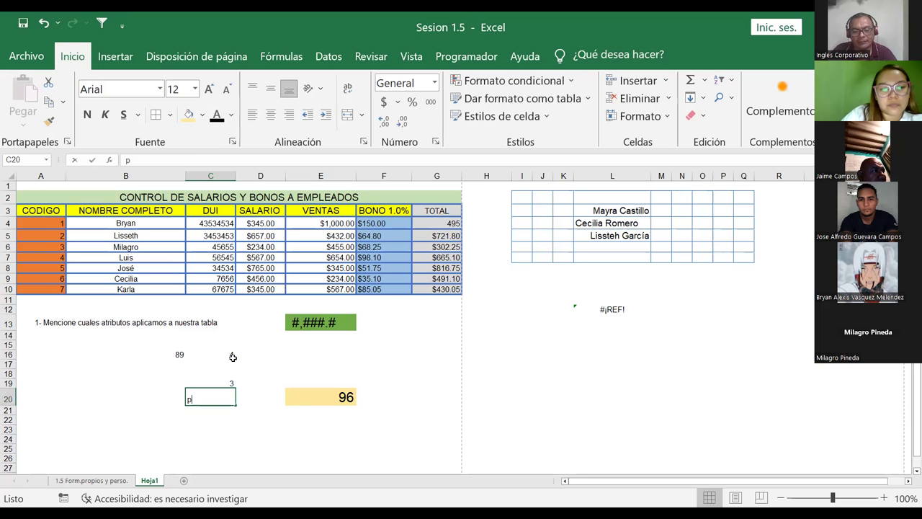
pyautogui.press('BackSpace')
pyautogui.write('78')
pyautogui.press('Return')
pyautogui.press('Up')
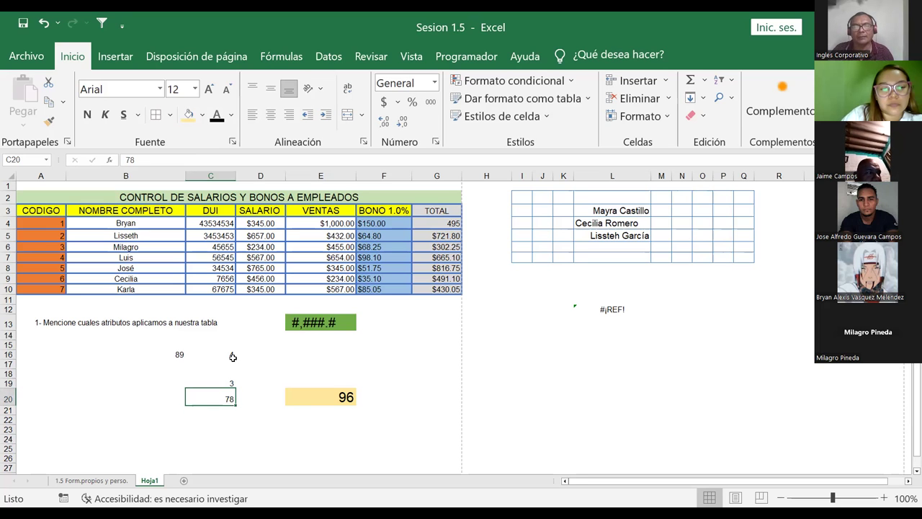
pyautogui.press('Up')
pyautogui.press('Up')
pyautogui.press('Up')
pyautogui.press('Up')
pyautogui.press('Left')
pyautogui.press('Right')
pyautogui.press('Right')
pyautogui.press('Left')
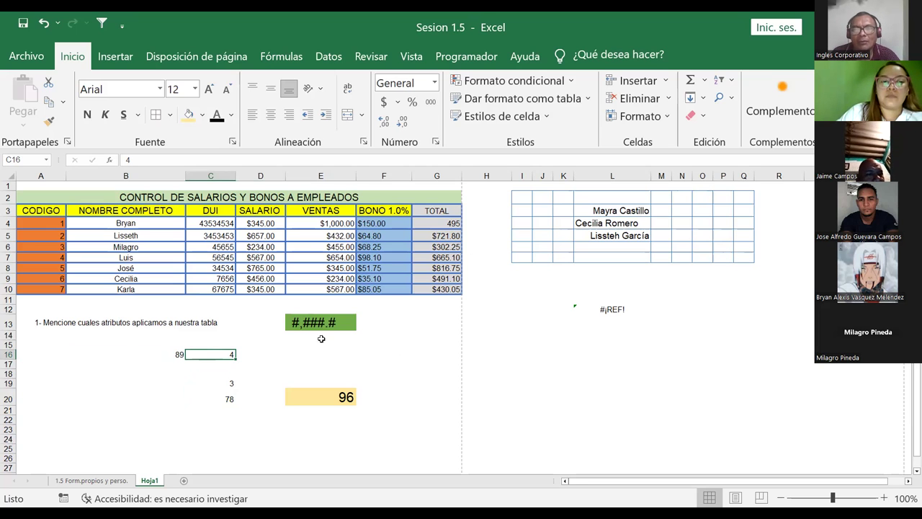
# Delete rows 12 through 23 holding the practice entries below the table.
pyautogui.moveTo(41, 308); pyautogui.dragTo(411, 421)
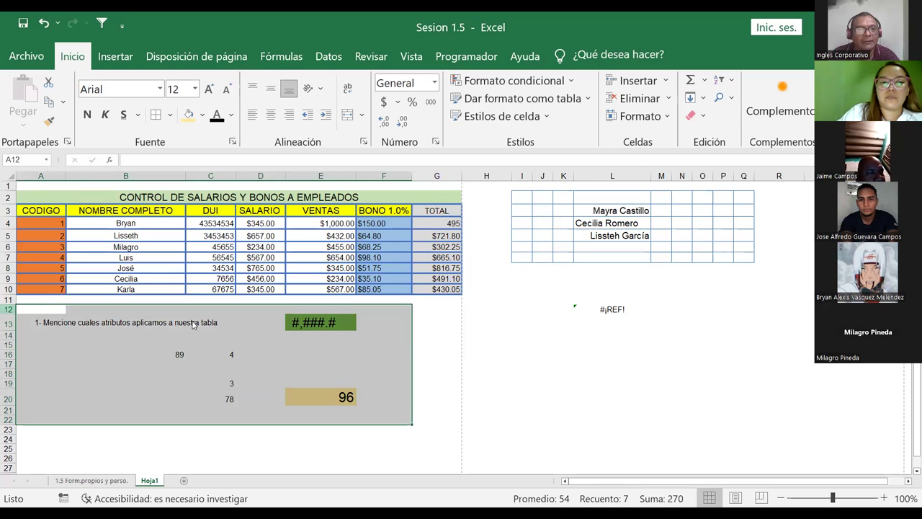
pyautogui.click(7, 309)
pyautogui.hotkey('ctrl', '-')
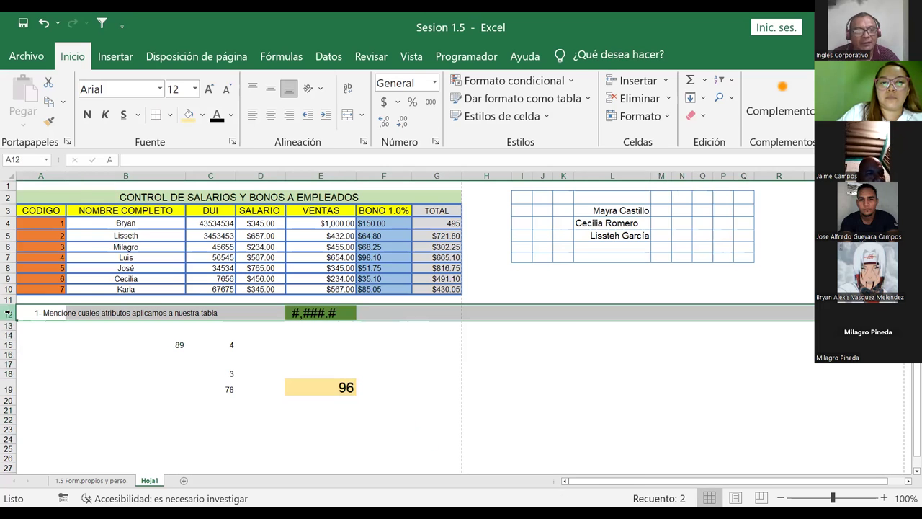
pyautogui.keyDown('shift'); pyautogui.click(7, 416); pyautogui.keyUp('shift')
pyautogui.rightClick(51, 372)
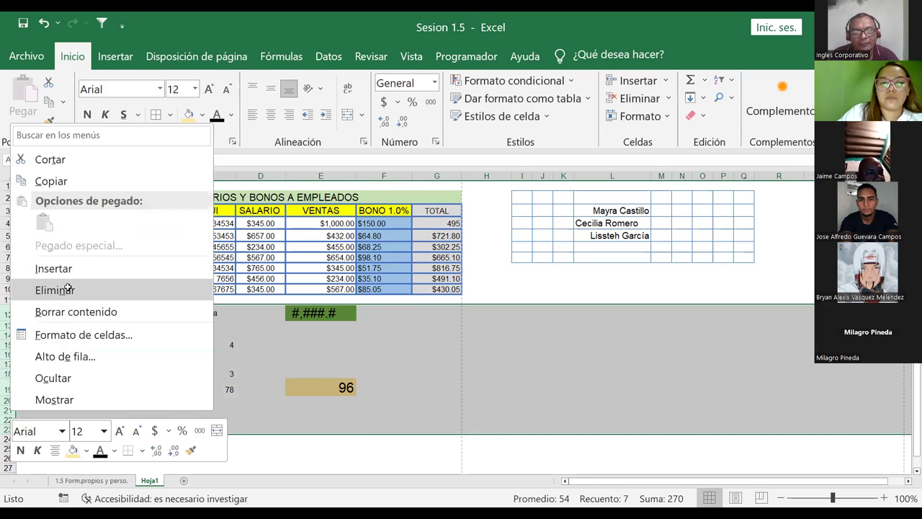
pyautogui.click(66, 289)
# Delete columns I through R containing the name list.
pyautogui.click(521, 175)
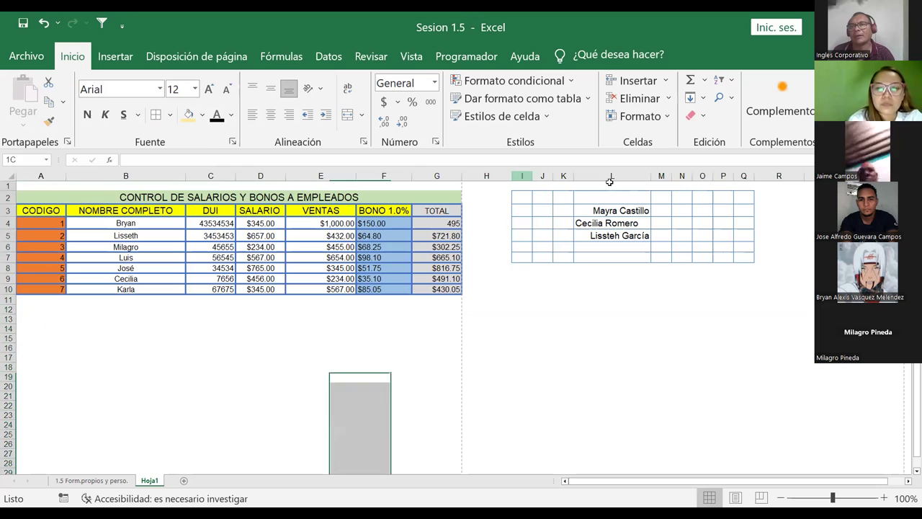
pyautogui.keyDown('shift'); pyautogui.click(778, 175); pyautogui.keyUp('shift')
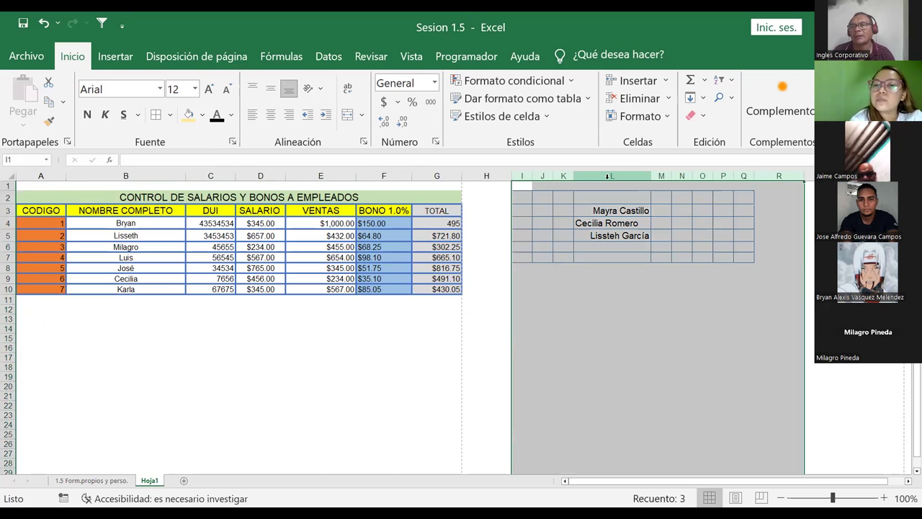
pyautogui.hotkey('ctrl', '-')
pyautogui.click(324, 351)
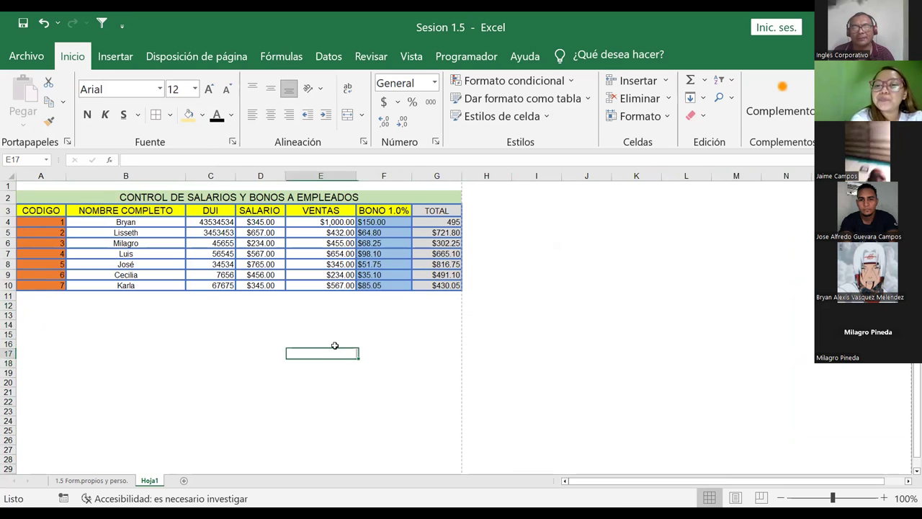
# Clear the TOTAL values in G4:G10 and rename the G3 header to Porcentaje.
pyautogui.click(442, 223)
pyautogui.moveTo(442, 223); pyautogui.dragTo(436, 285)
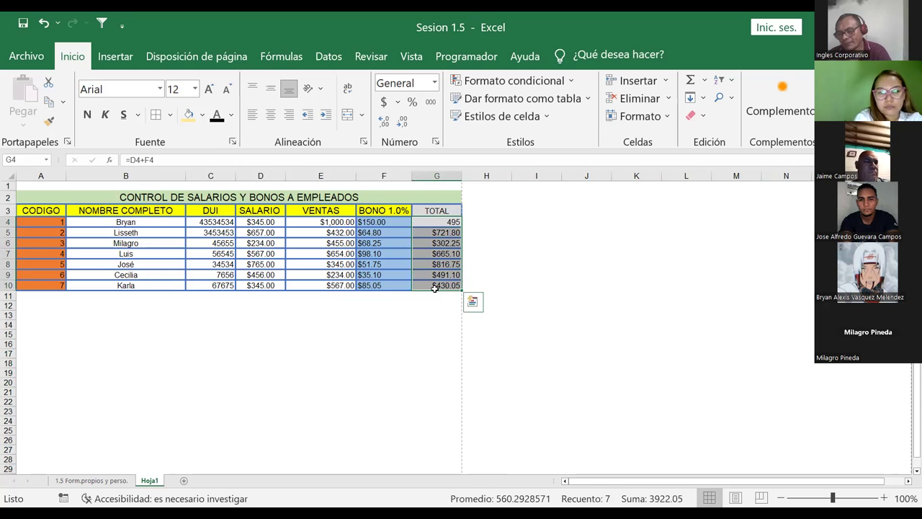
pyautogui.press('Delete')
pyautogui.click(446, 211)
pyautogui.write('p')
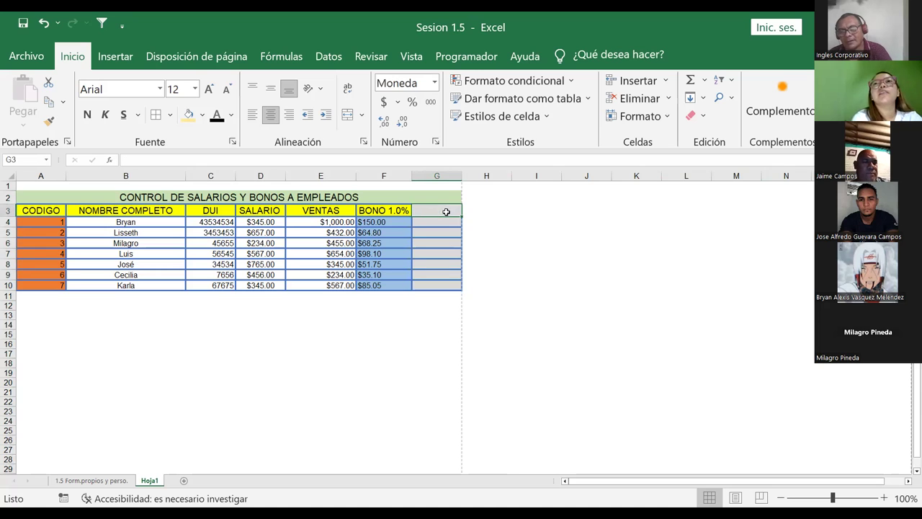
pyautogui.write('orcetan')
pyautogui.press('BackSpace')
pyautogui.press('BackSpace')
pyautogui.press('BackSpace')
pyautogui.press('BackSpace')
pyautogui.press('BackSpace')
pyautogui.press('BackSpace')
pyautogui.write('Porcentaje')
pyautogui.press('Return')
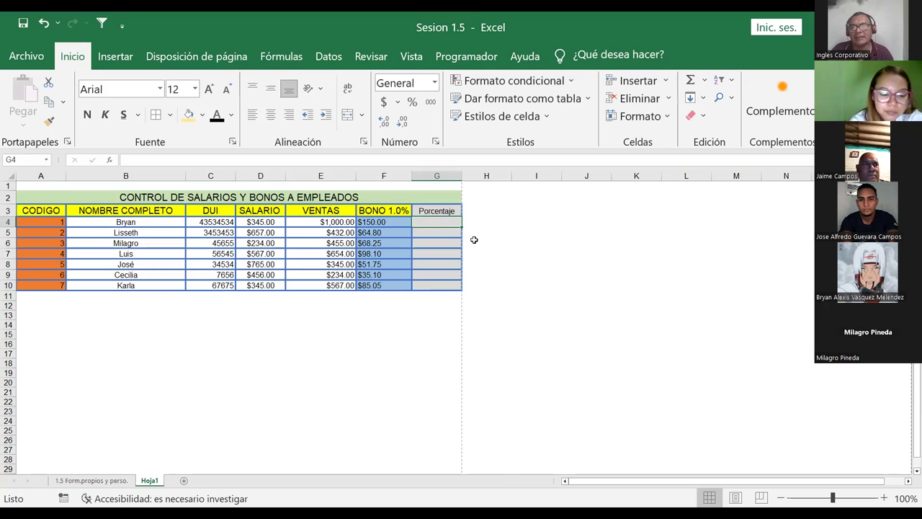
# Rename the F3 header to porcentaje and clear the bonus values in column F.
pyautogui.press('Left')
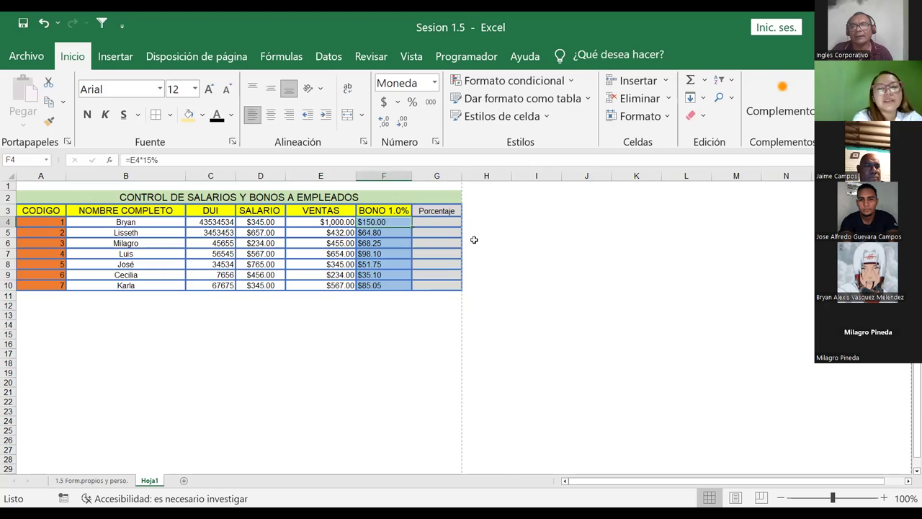
pyautogui.press('Up')
pyautogui.press('Delete')
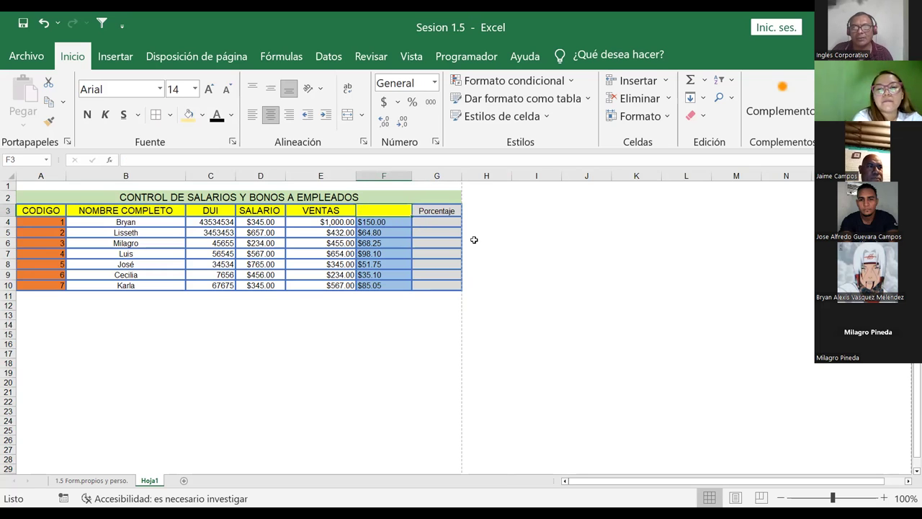
pyautogui.write('porcentaj')
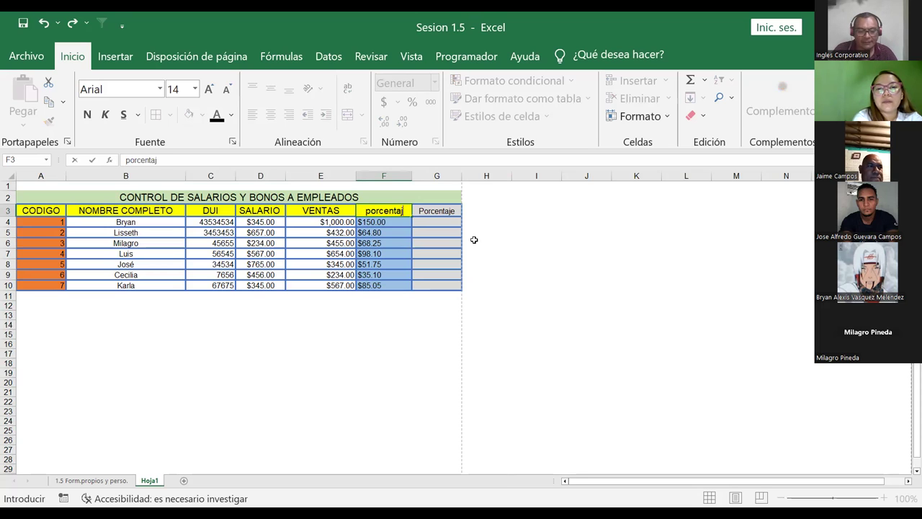
pyautogui.write('e')
pyautogui.press('Return')
pyautogui.press('Delete')
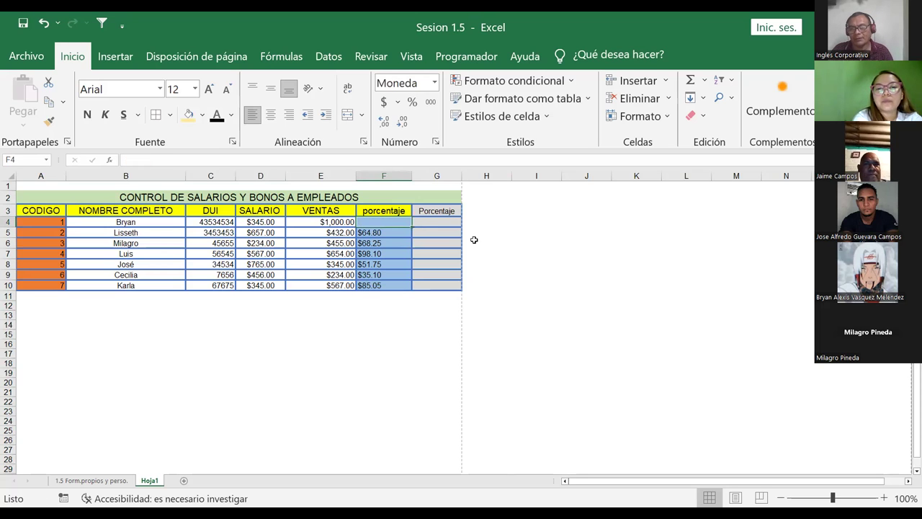
pyautogui.press('Down')
pyautogui.press('Delete')
pyautogui.press('Down')
pyautogui.press('Delete')
pyautogui.press('Down')
pyautogui.press('Delete')
pyautogui.press('Down')
pyautogui.press('Delete')
pyautogui.press('Down')
pyautogui.press('Delete')
pyautogui.press('Down')
pyautogui.press('Delete')
pyautogui.press('Up')
pyautogui.press('Up')
pyautogui.press('Up')
pyautogui.press('Up')
pyautogui.press('Up')
pyautogui.press('Up')
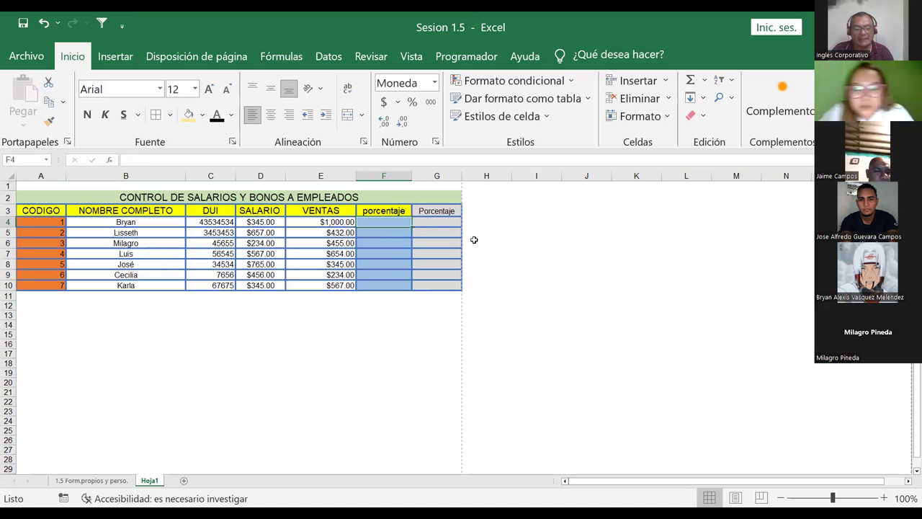
# Enter 10, 34, 78, 50, 12, 11 and 32 down F4:F10.
pyautogui.write('10')
pyautogui.press('Return')
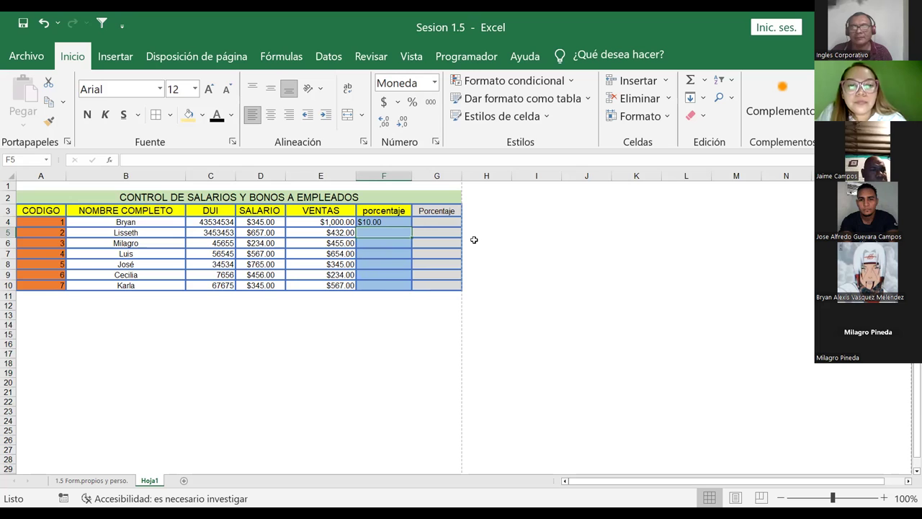
pyautogui.write('34')
pyautogui.press('Return')
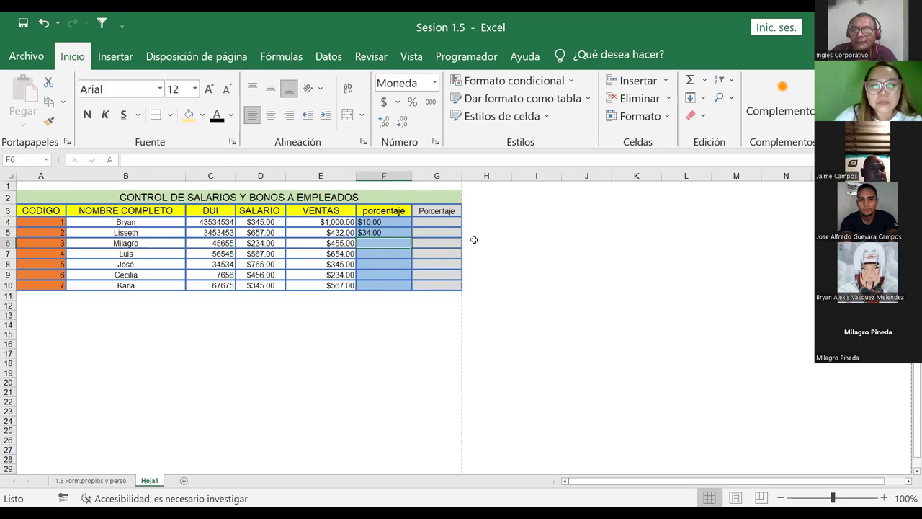
pyautogui.write('78')
pyautogui.press('Return')
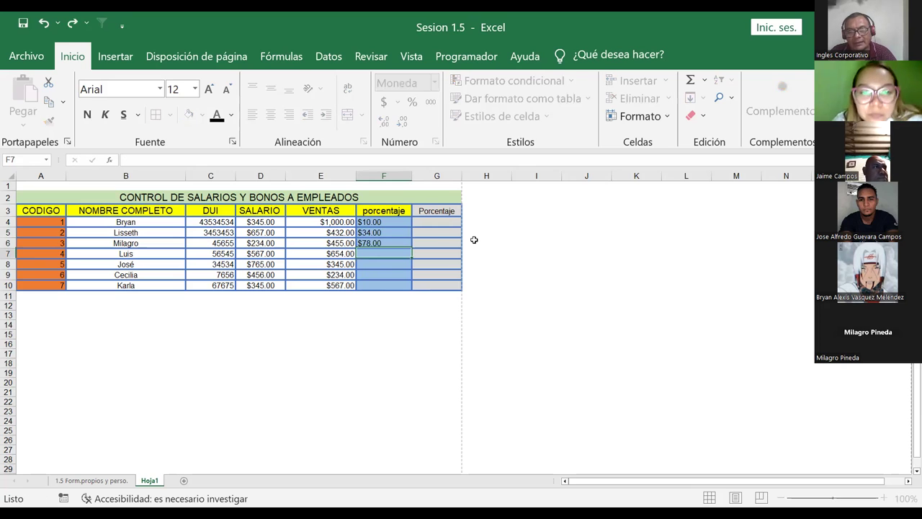
pyautogui.write('50')
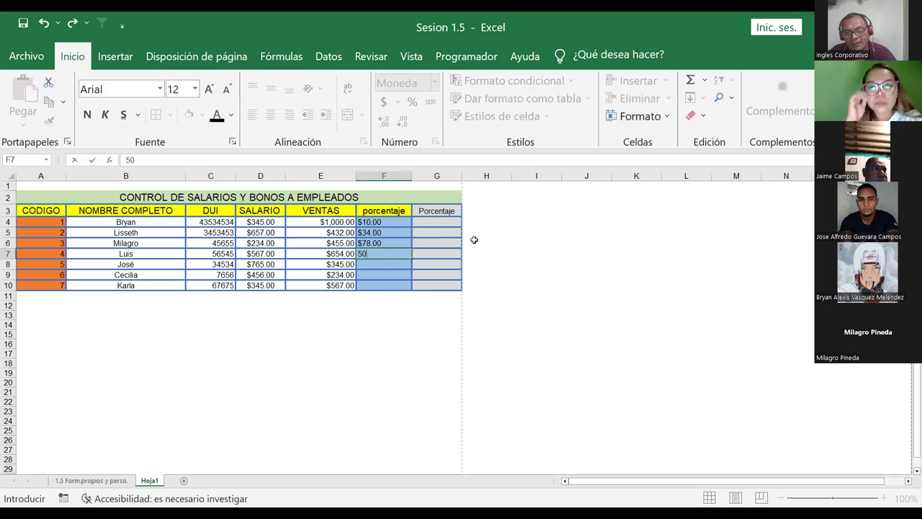
pyautogui.press('Return')
pyautogui.write('1')
pyautogui.press('Return')
pyautogui.write('11')
pyautogui.press('Return')
pyautogui.write('32')
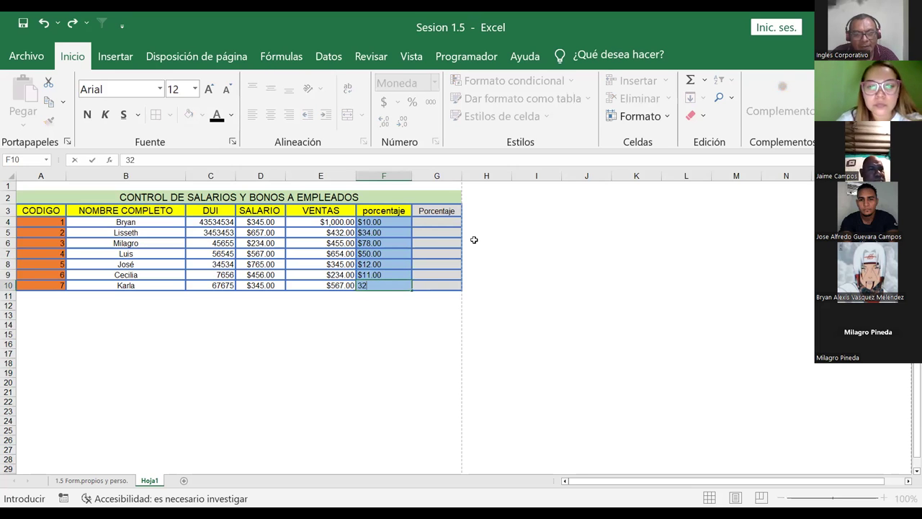
pyautogui.press('Return')
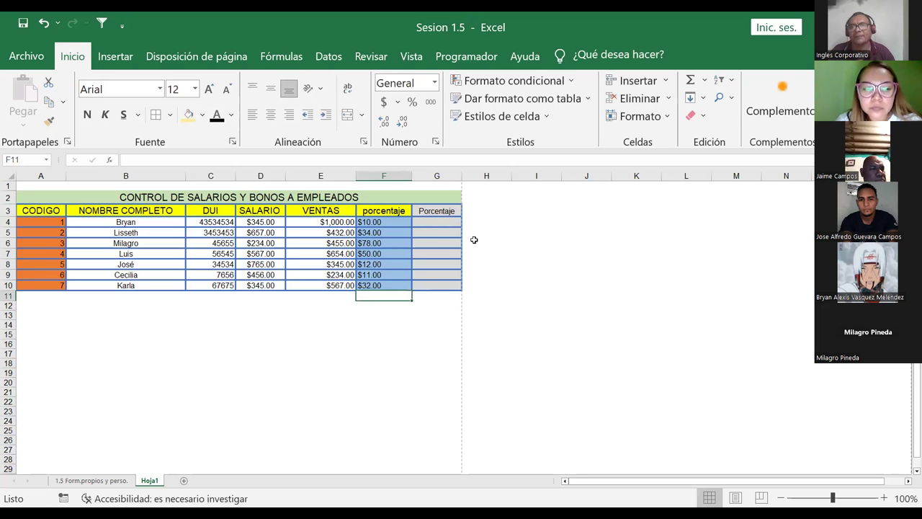
# Capitalize the F3 header so it reads Porcentaje.
pyautogui.moveTo(394, 222); pyautogui.dragTo(383, 286)
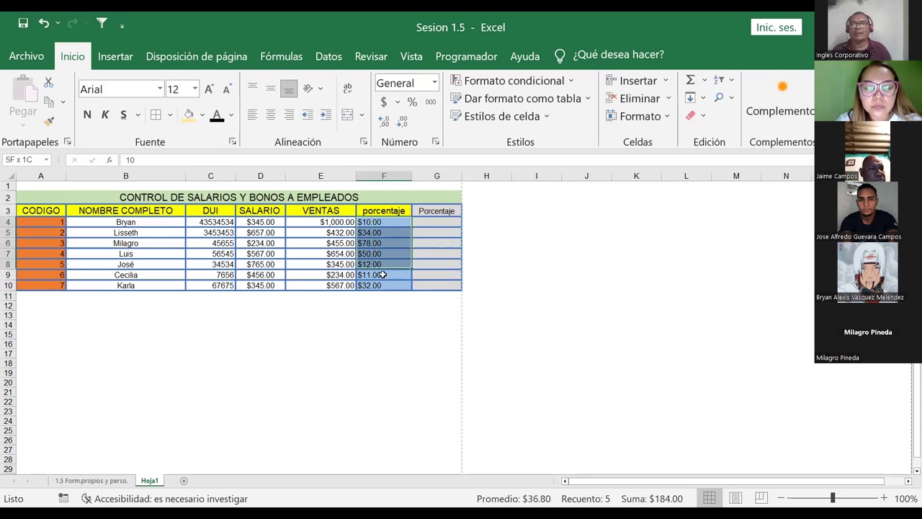
pyautogui.click(385, 211)
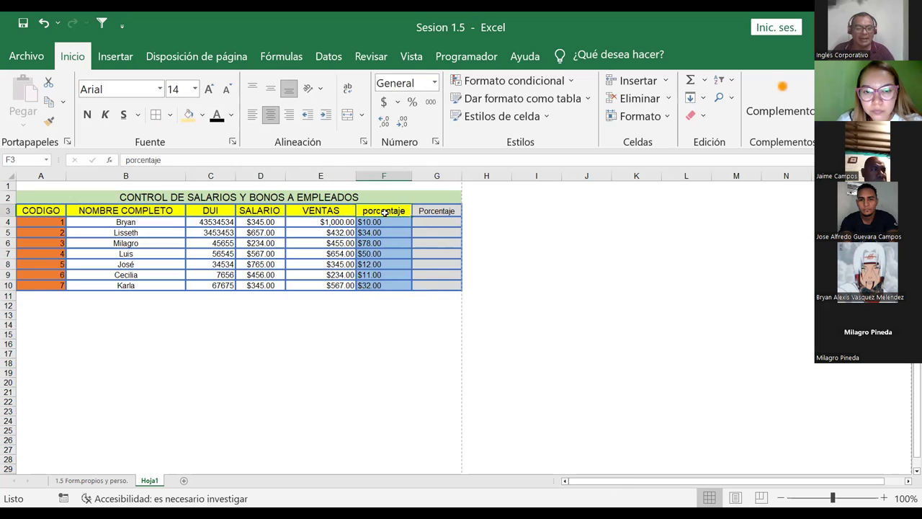
pyautogui.doubleClick(385, 211)
pyautogui.write('P')
pyautogui.press('Delete')
pyautogui.press('Return')
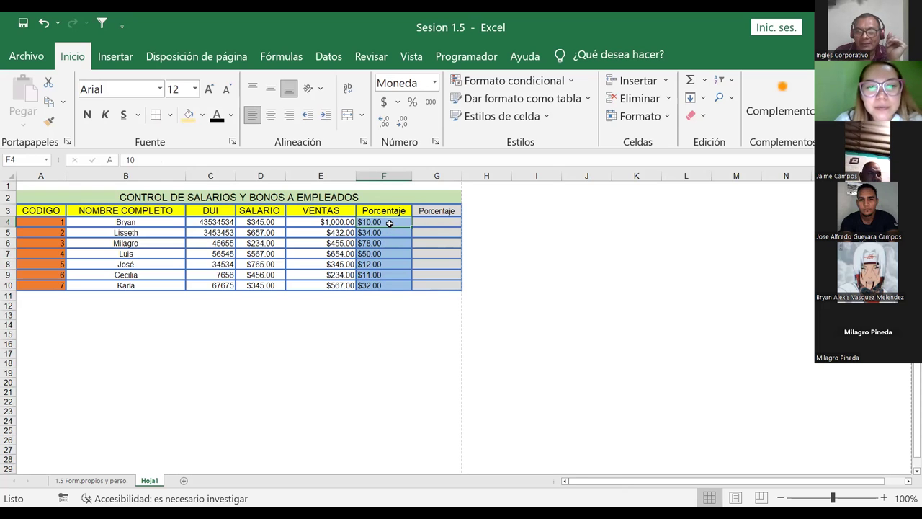
# Format F4:F10 as Percentage with no decimal places.
pyautogui.moveTo(389, 223); pyautogui.dragTo(376, 285)
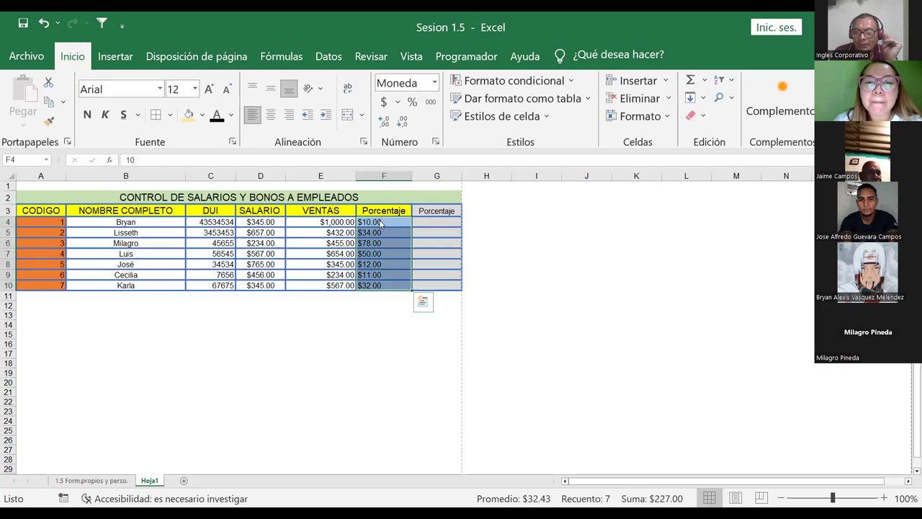
pyautogui.rightClick(381, 224)
pyautogui.click(474, 430)
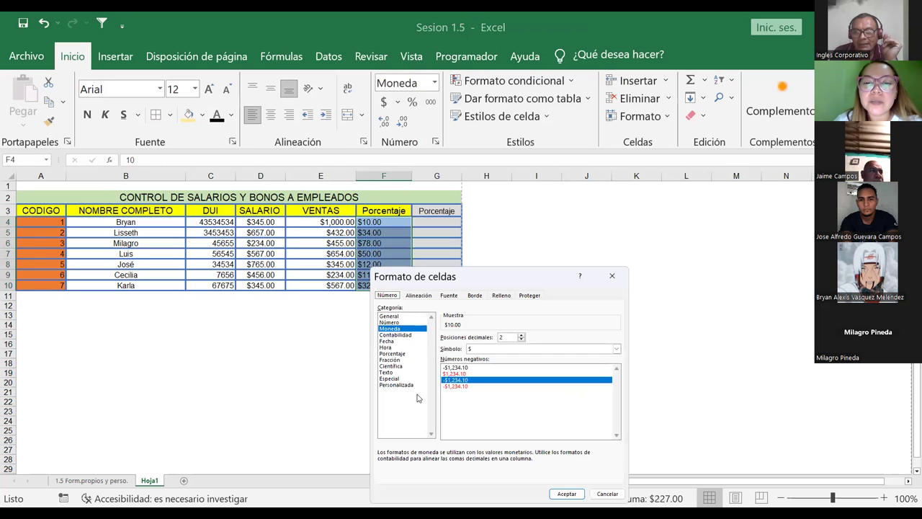
pyautogui.click(394, 354)
pyautogui.click(566, 493)
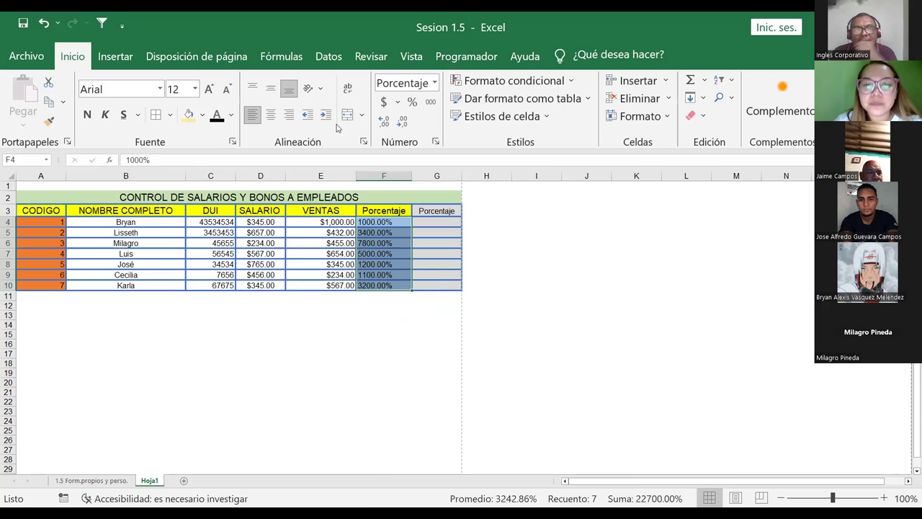
pyautogui.click(402, 123)
pyautogui.click(401, 123)
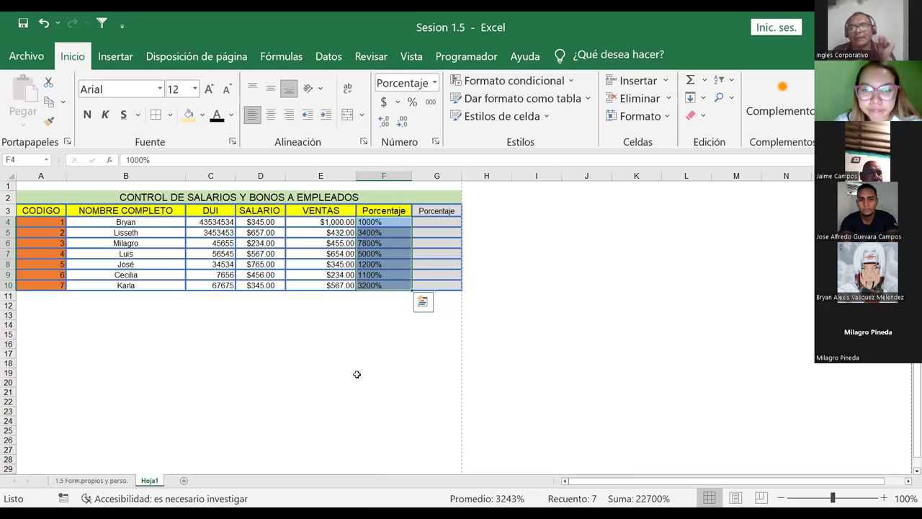
pyautogui.click(374, 224)
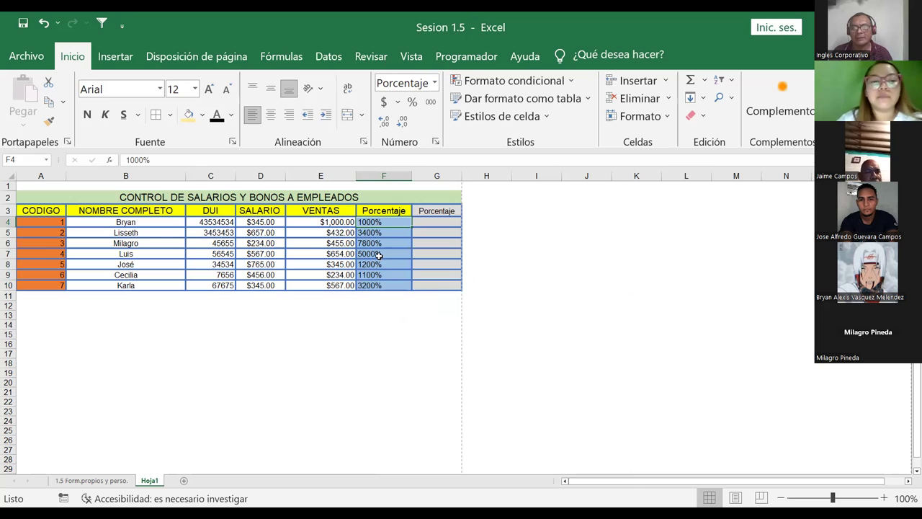
# Re-enter F4, F5 and F6 as 1%, 3% and 7%.
pyautogui.write('1')
pyautogui.press('Return')
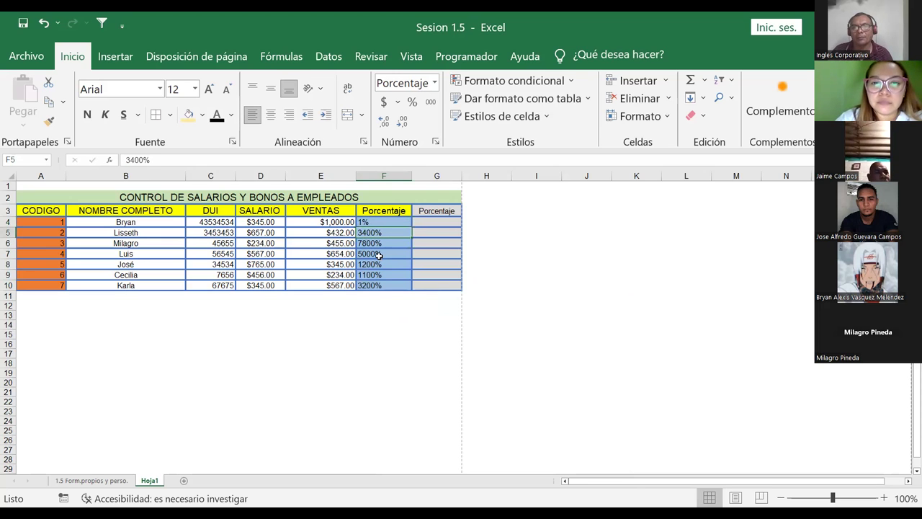
pyautogui.write('3')
pyautogui.press('Left')
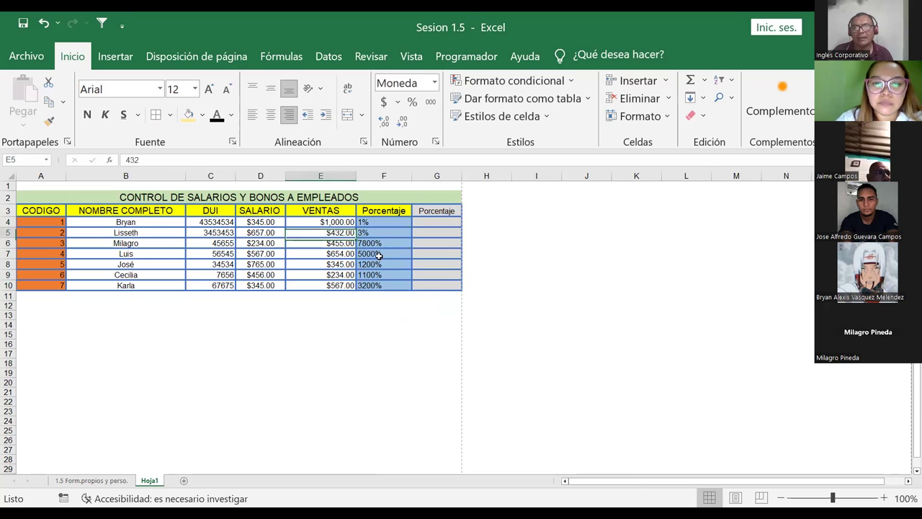
pyautogui.press('Right')
pyautogui.press('Return')
pyautogui.write('7')
pyautogui.press('Return')
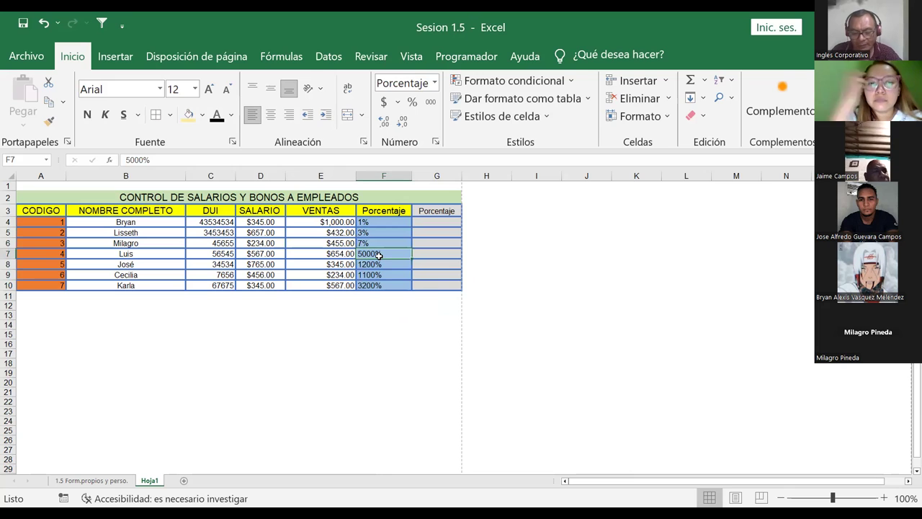
# Fill F7:F10 with 2%, 3%, 4% and 5%, correcting a mistyped 8 in F7.
pyautogui.write('8')
pyautogui.press('Return')
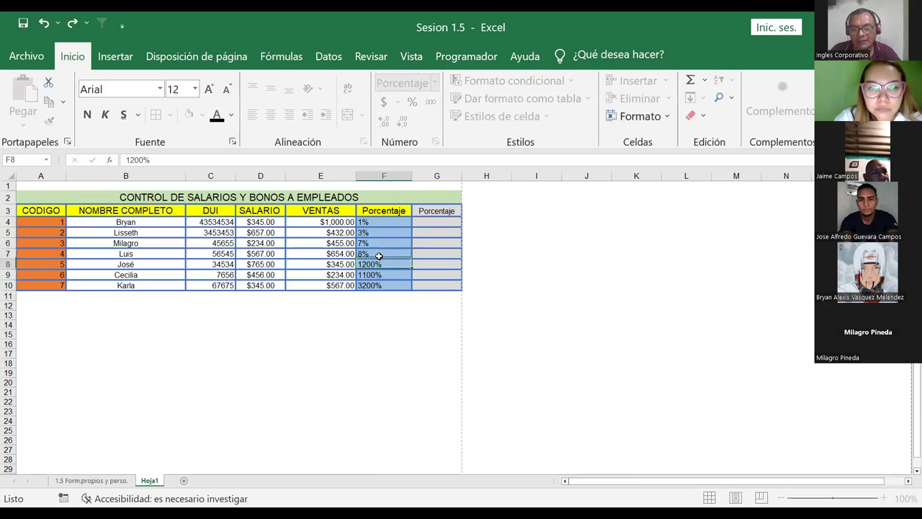
pyautogui.click(378, 256)
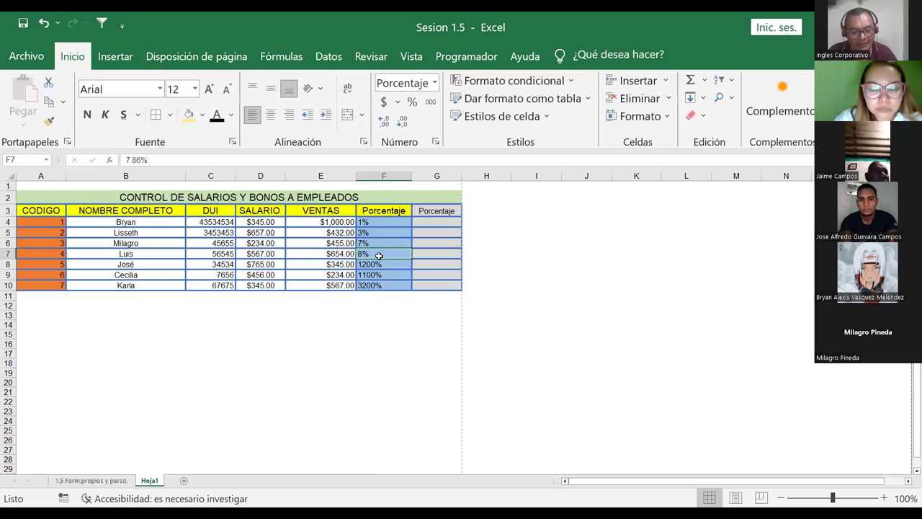
pyautogui.write('2')
pyautogui.press('Return')
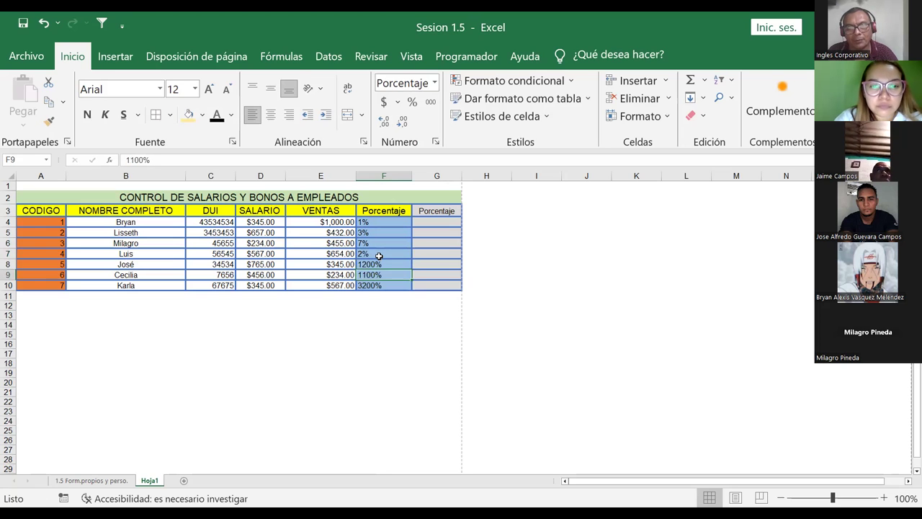
pyautogui.write('3')
pyautogui.press('Return')
pyautogui.write('4')
pyautogui.press('Return')
pyautogui.write('5')
pyautogui.press('Return')
pyautogui.press('Up')
pyautogui.press('Up')
pyautogui.press('Up')
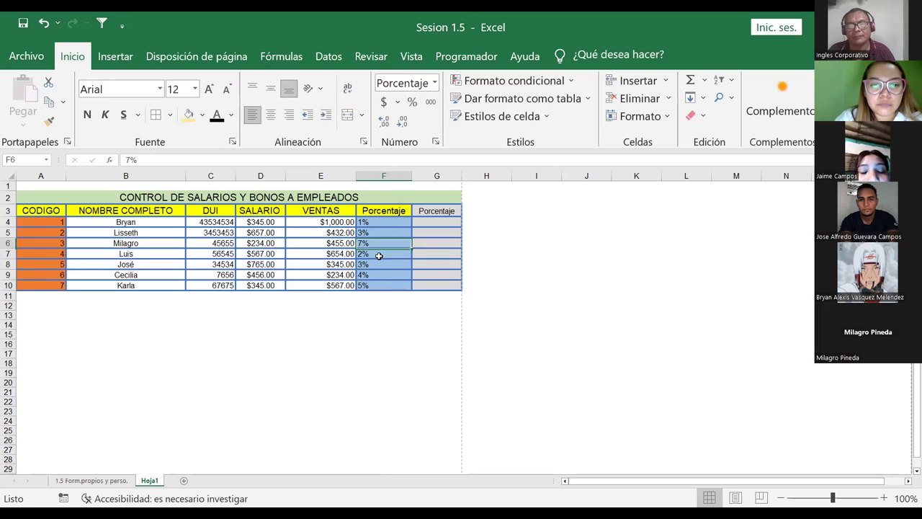
pyautogui.click(374, 223)
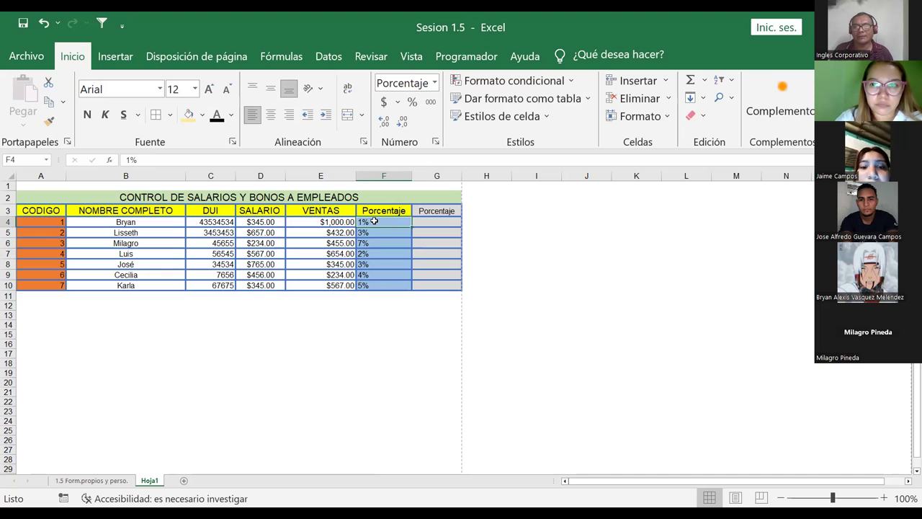
pyautogui.moveTo(373, 224); pyautogui.dragTo(362, 290)
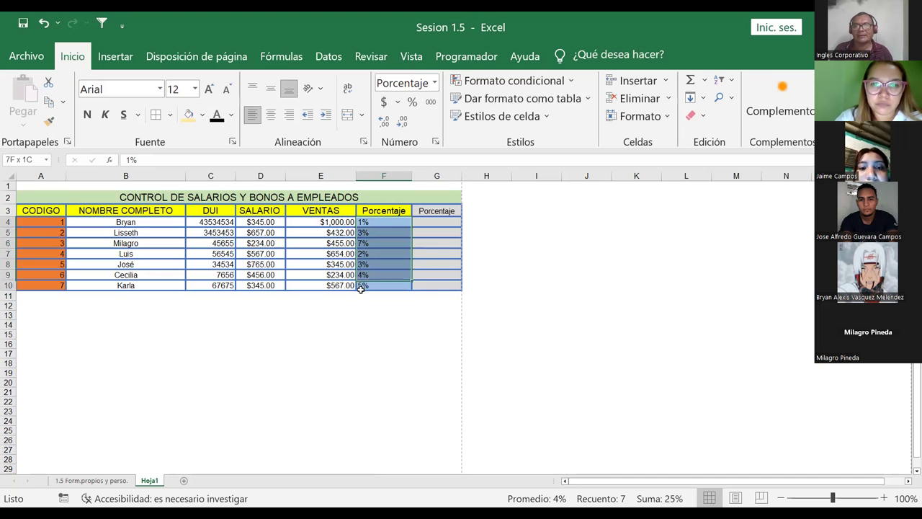
pyautogui.click(388, 227)
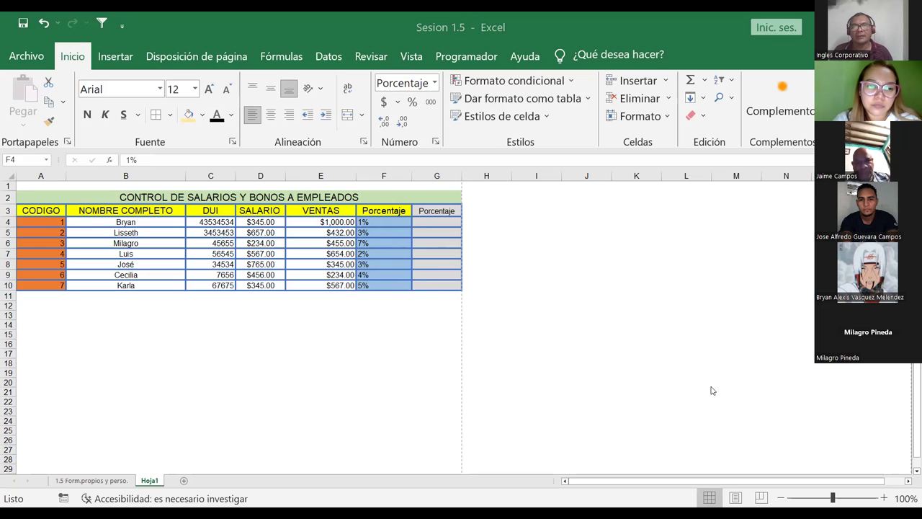
# Review the FORMATO DE CELDAS slide in the Edge lesson, then return to the Excel workbook.
pyautogui.hotkey('alt', 'Tab')
pyautogui.scroll(-1, 324, 284)
pyautogui.scroll(3, 327, 294)
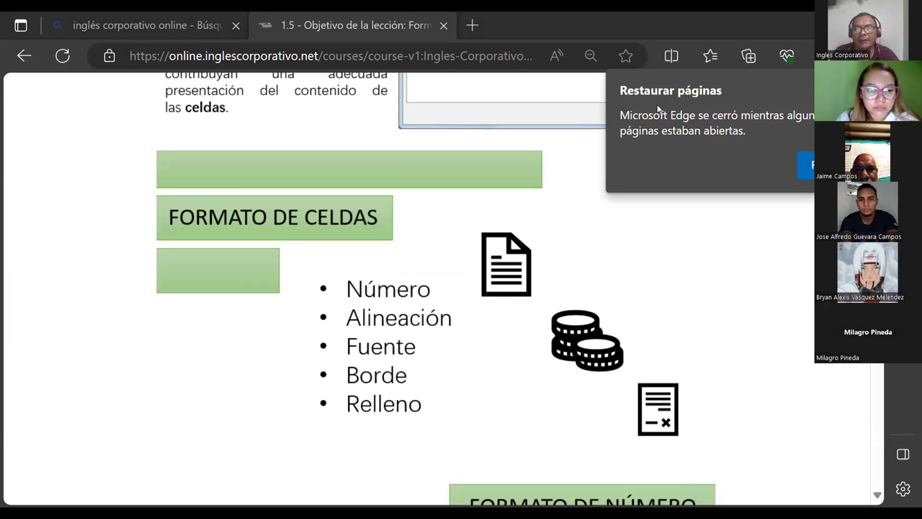
pyautogui.hotkey('alt', 'Tab')
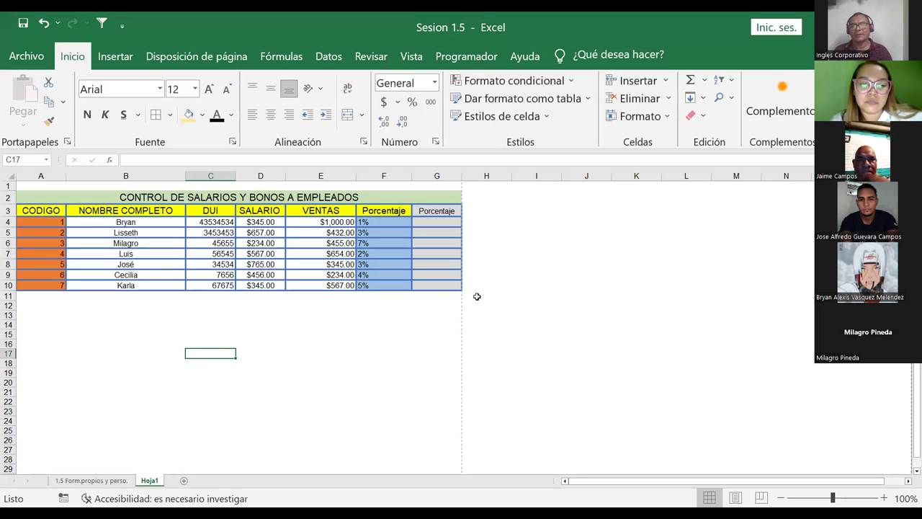
# Open Format Cells for range B15:E24 and browse its tabs, ending on Alineación.
pyautogui.moveTo(163, 333); pyautogui.dragTo(348, 412)
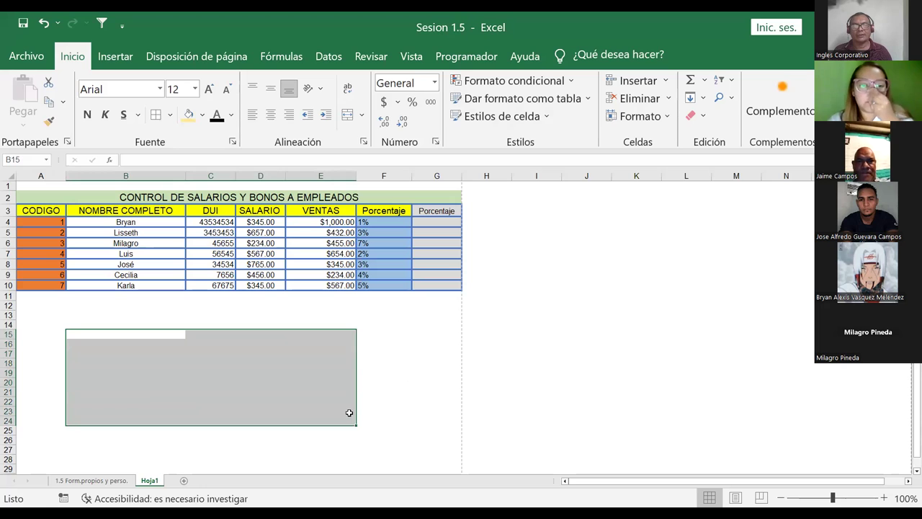
pyautogui.rightClick(156, 385)
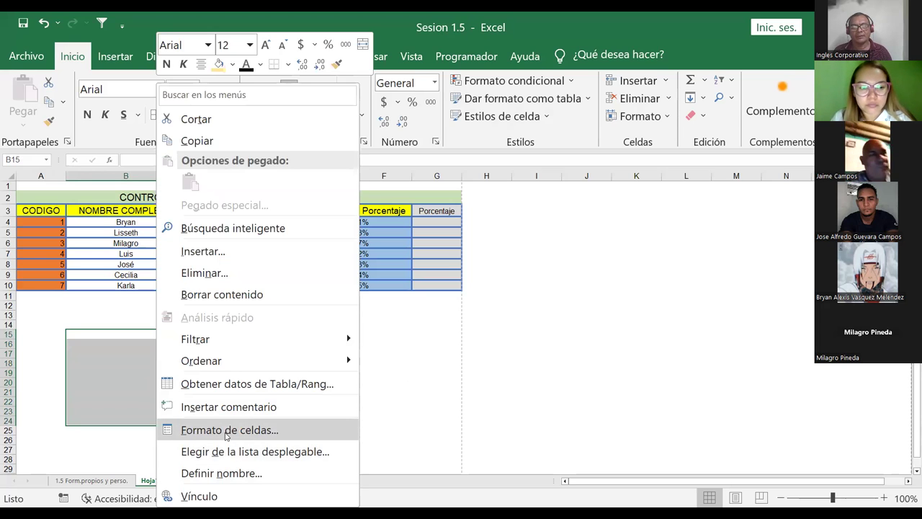
pyautogui.click(201, 430)
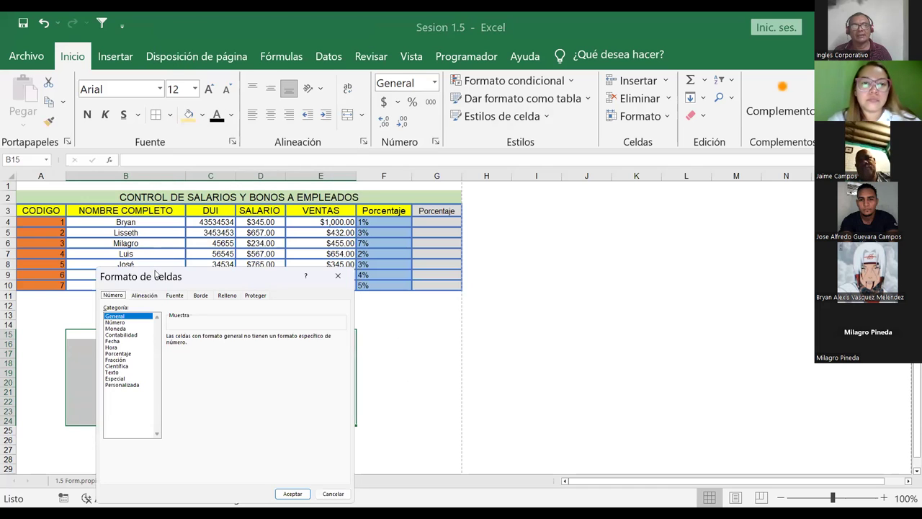
pyautogui.click(145, 296)
pyautogui.click(173, 297)
pyautogui.click(200, 296)
pyautogui.click(226, 296)
pyautogui.click(249, 296)
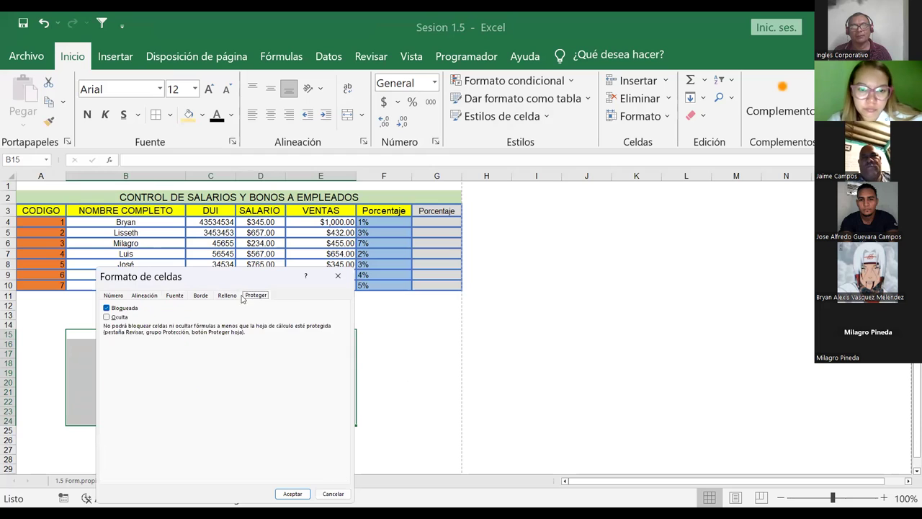
pyautogui.click(143, 296)
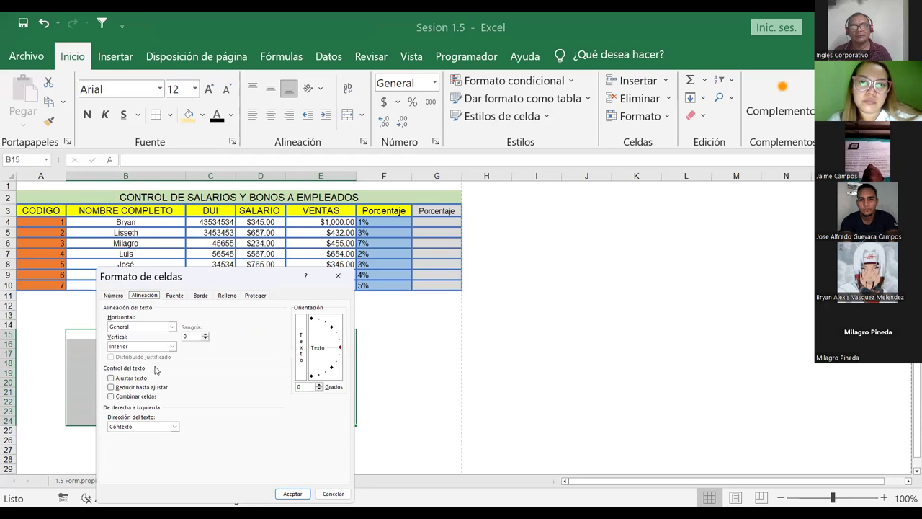
# Set B15:E24's text orientation to 90 degrees, leaving wrap and shrink-to-fit off.
pyautogui.click(112, 378)
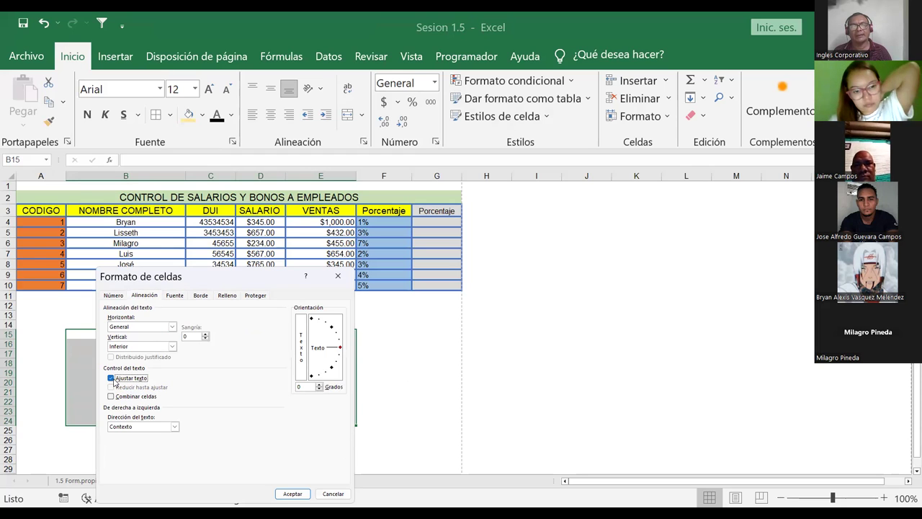
pyautogui.click(111, 378)
pyautogui.click(111, 387)
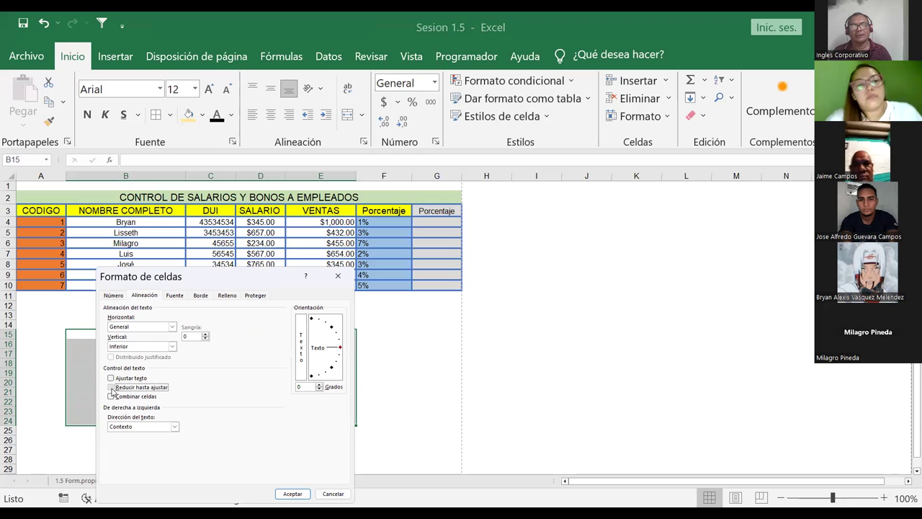
pyautogui.click(111, 396)
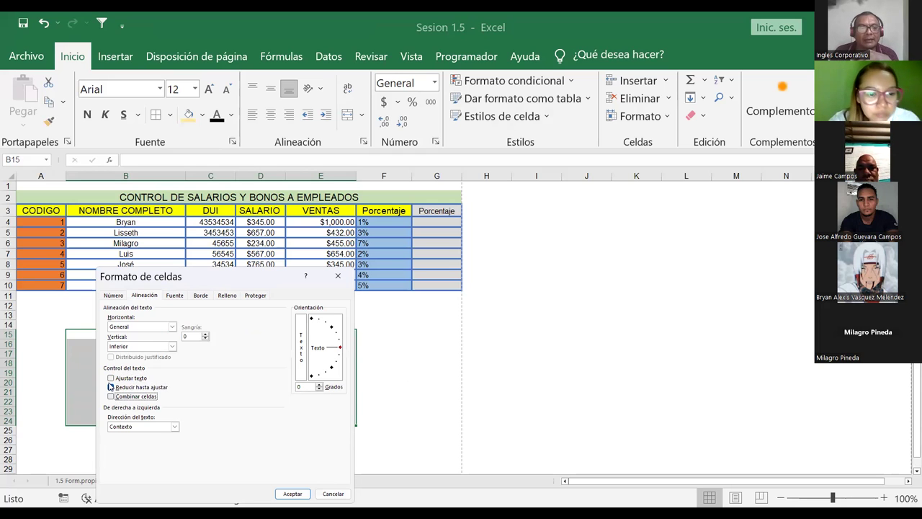
pyautogui.click(111, 387)
pyautogui.moveTo(338, 349)
pyautogui.mouseDown()
pyautogui.moveTo(330, 377)
pyautogui.moveTo(330, 319)
pyautogui.moveTo(312, 295)
pyautogui.mouseUp()
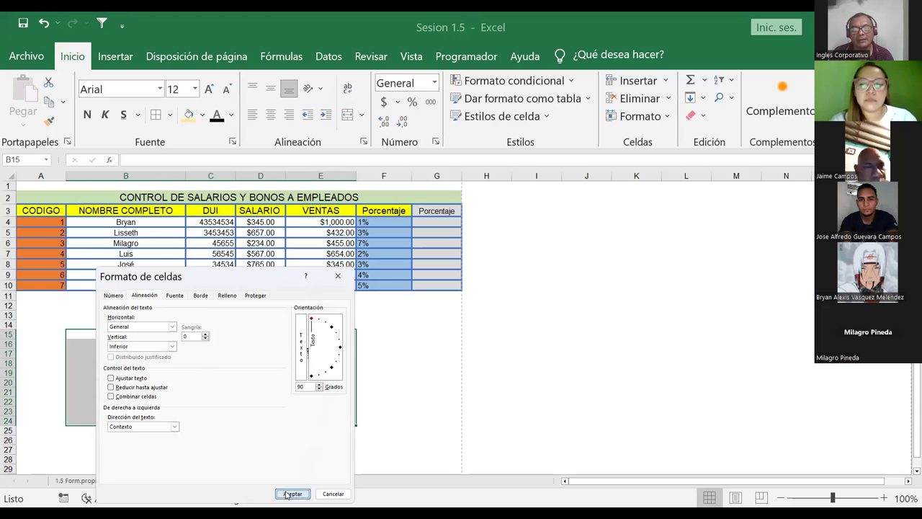
pyautogui.click(294, 493)
pyautogui.click(95, 342)
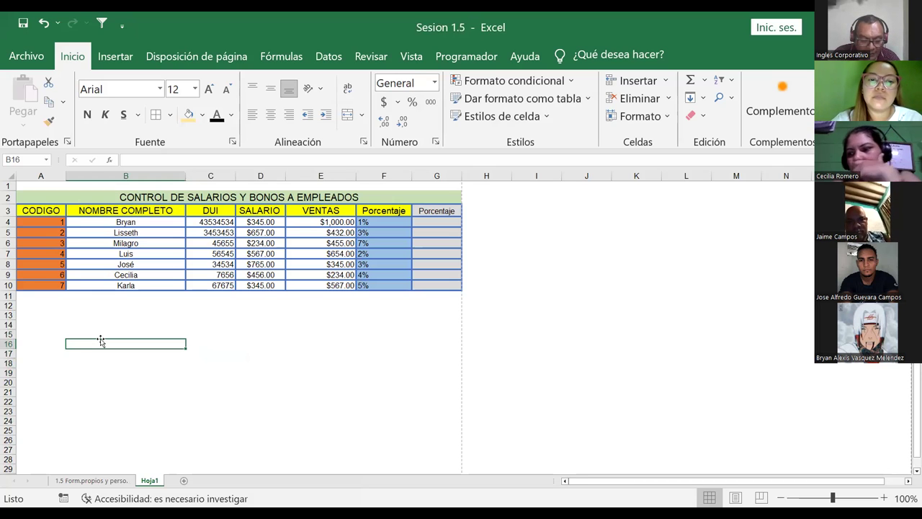
# Enter the person's full name in B16, fixing a stray character, so it displays vertically.
pyautogui.write('Jaim')
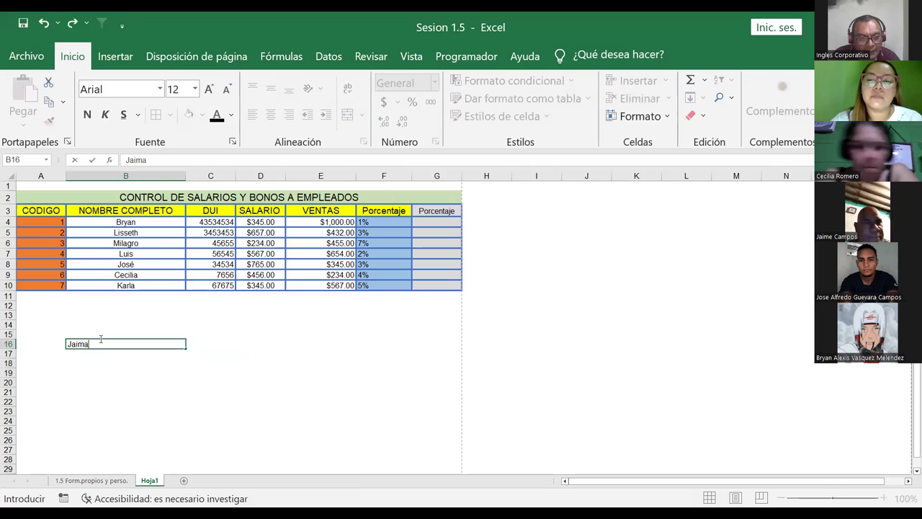
pyautogui.write('e cC')
pyautogui.press('BackSpace')
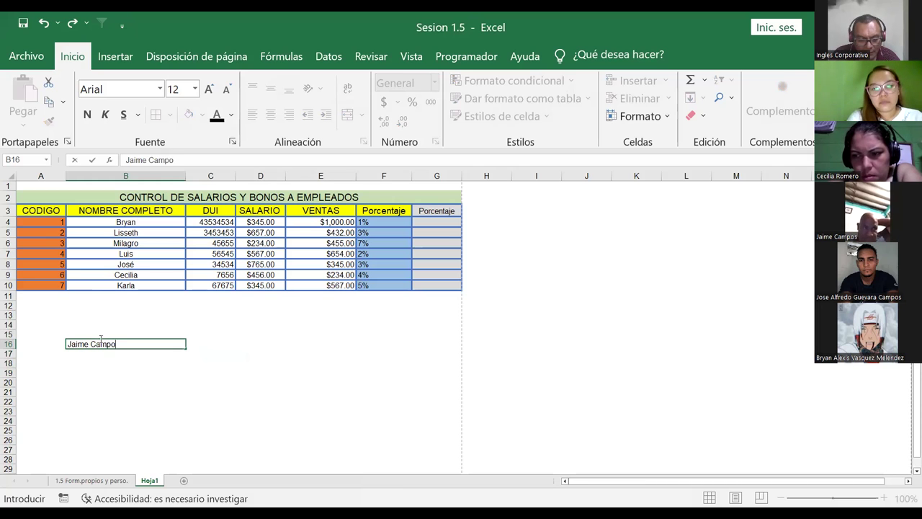
pyautogui.hotkey('ctrl', 'Return')
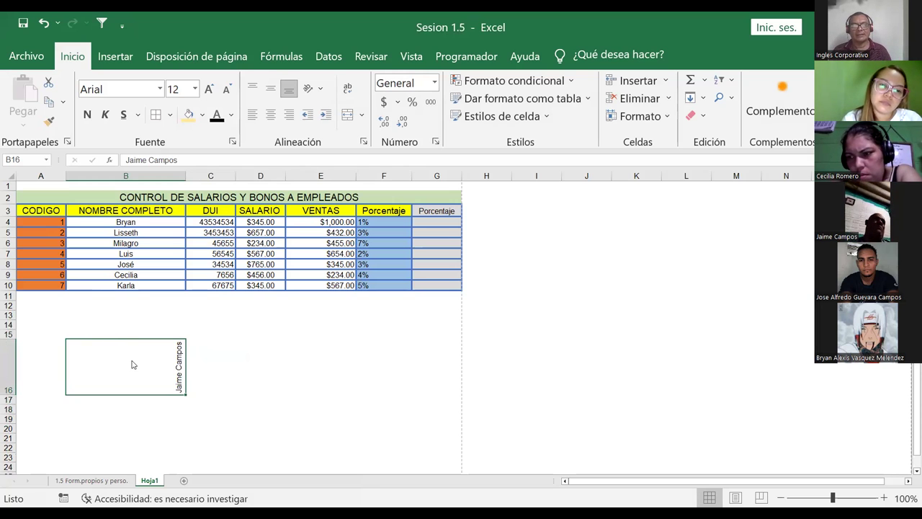
# Tilt B16's text to about 31 degrees in Format Cells.
pyautogui.hotkey('ctrl', '1')
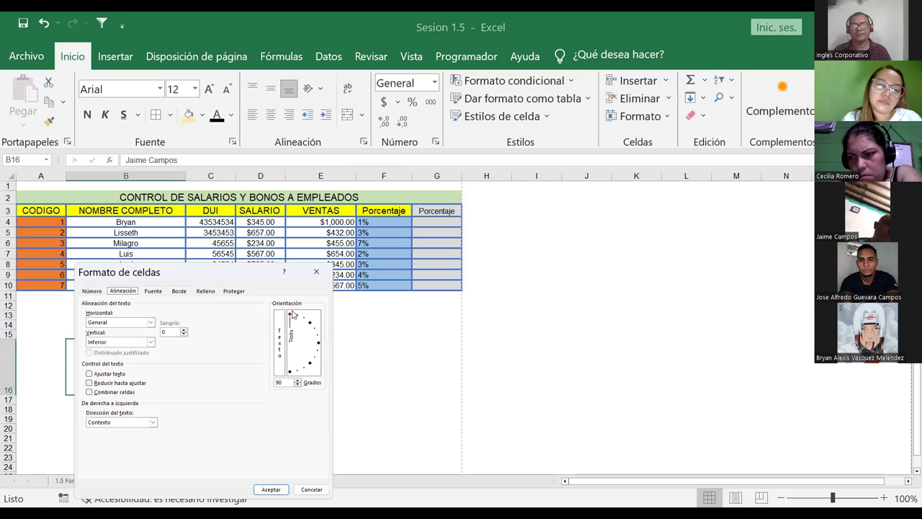
pyautogui.moveTo(291, 317); pyautogui.dragTo(321, 328)
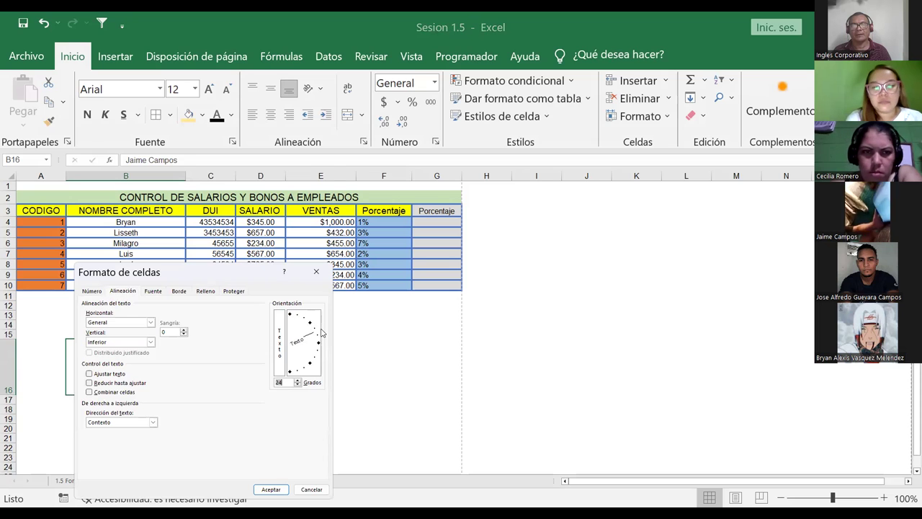
pyautogui.click(269, 490)
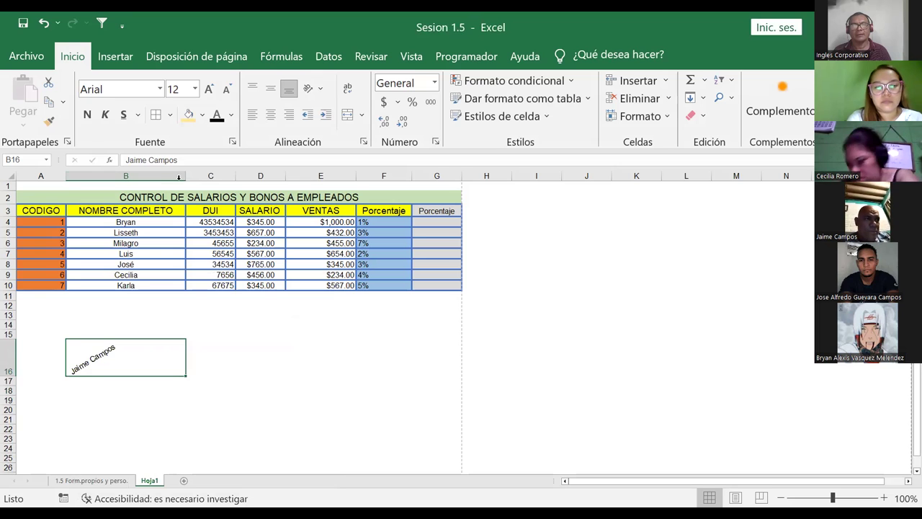
# Narrow column B and give B16 a light yellow fill with 14 pt text.
pyautogui.moveTo(186, 176); pyautogui.dragTo(132, 177)
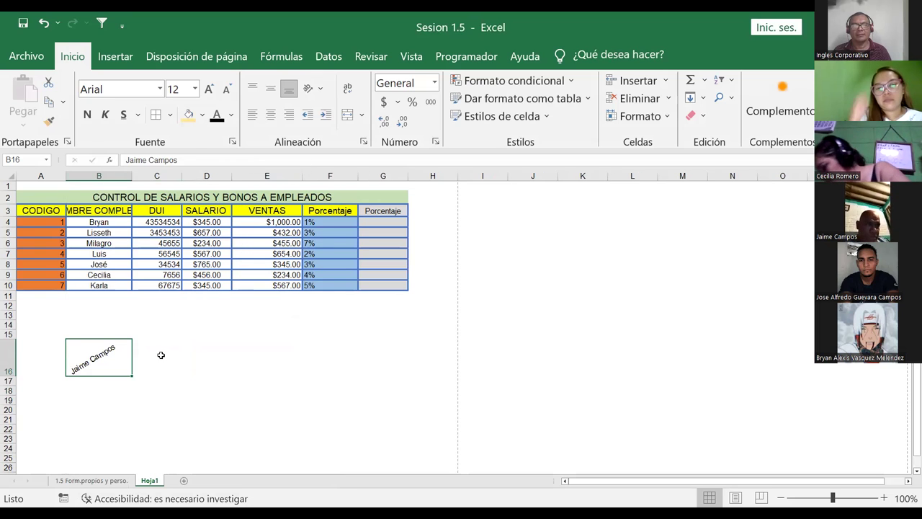
pyautogui.click(189, 114)
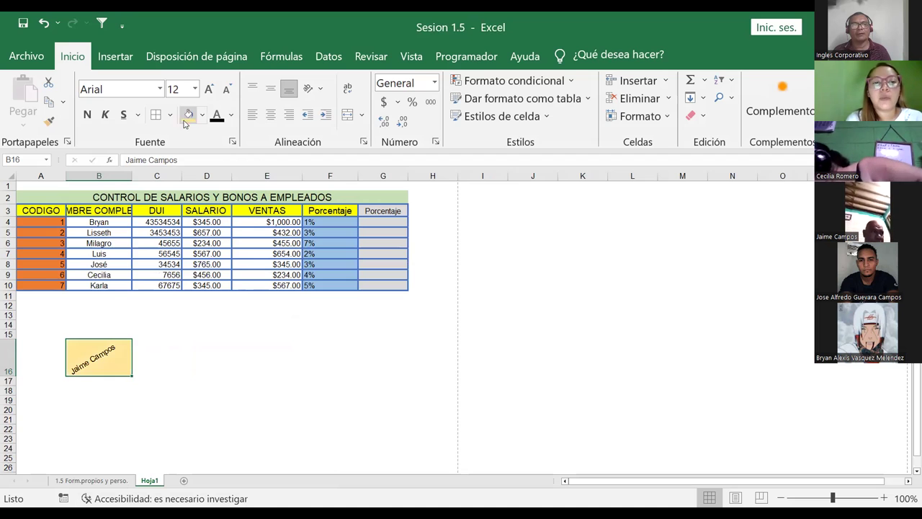
pyautogui.click(208, 87)
pyautogui.click(247, 358)
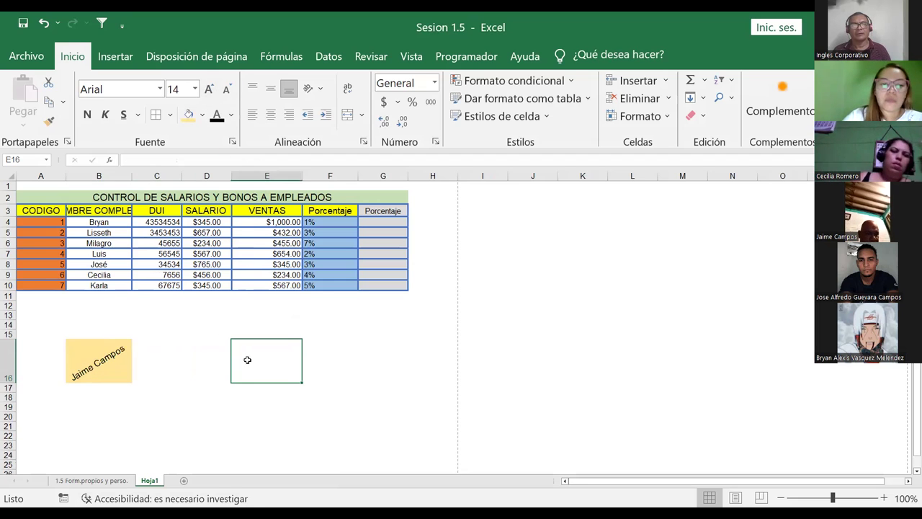
pyautogui.click(108, 362)
pyautogui.rightClick(108, 365)
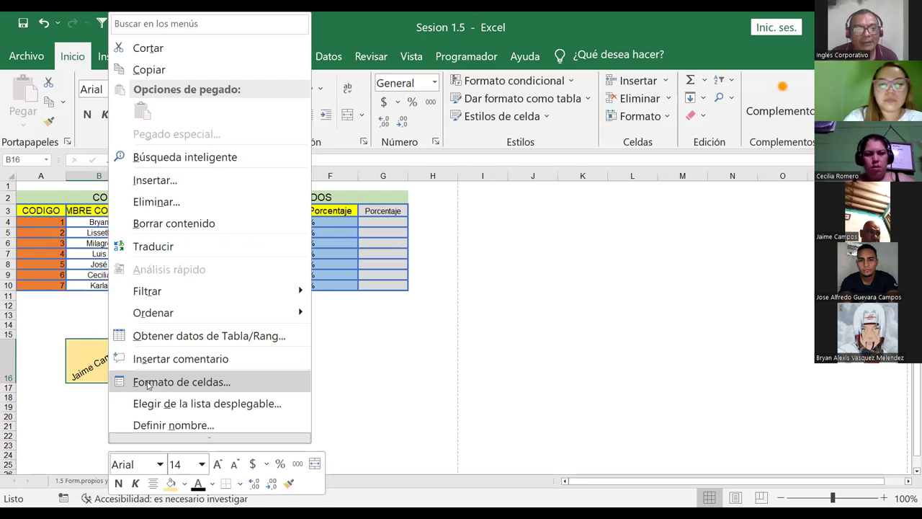
pyautogui.press('Return')
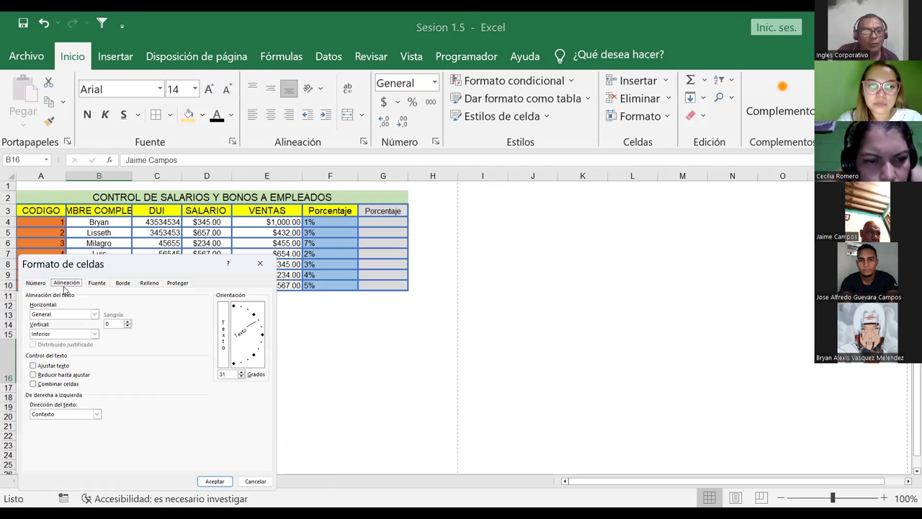
pyautogui.click(98, 283)
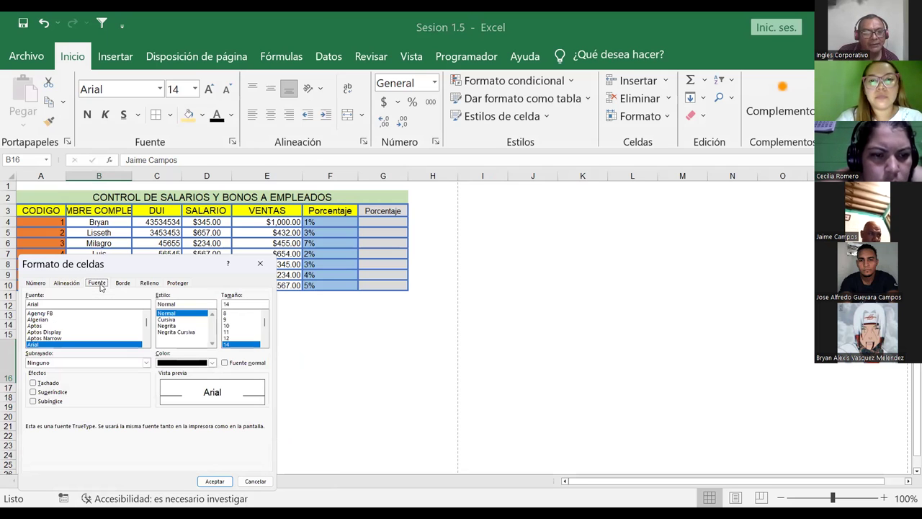
pyautogui.click(214, 363)
pyautogui.click(213, 365)
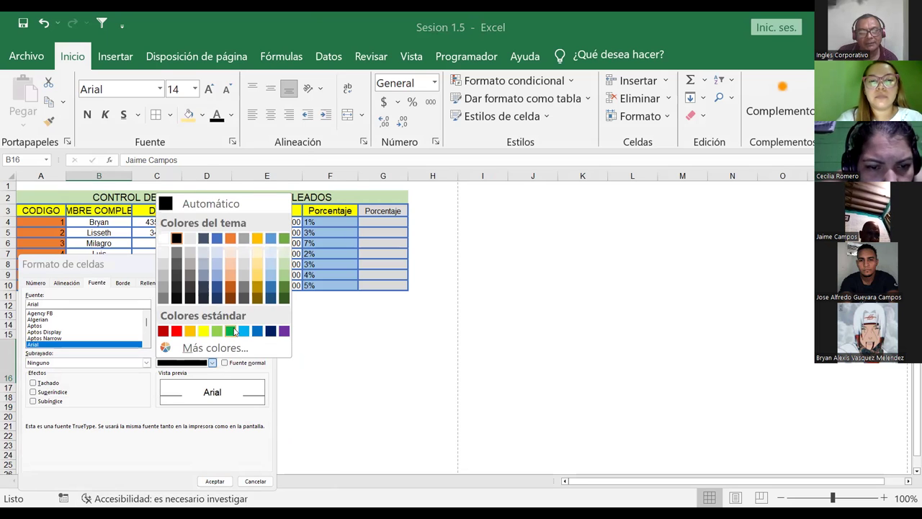
pyautogui.click(233, 330)
pyautogui.click(123, 282)
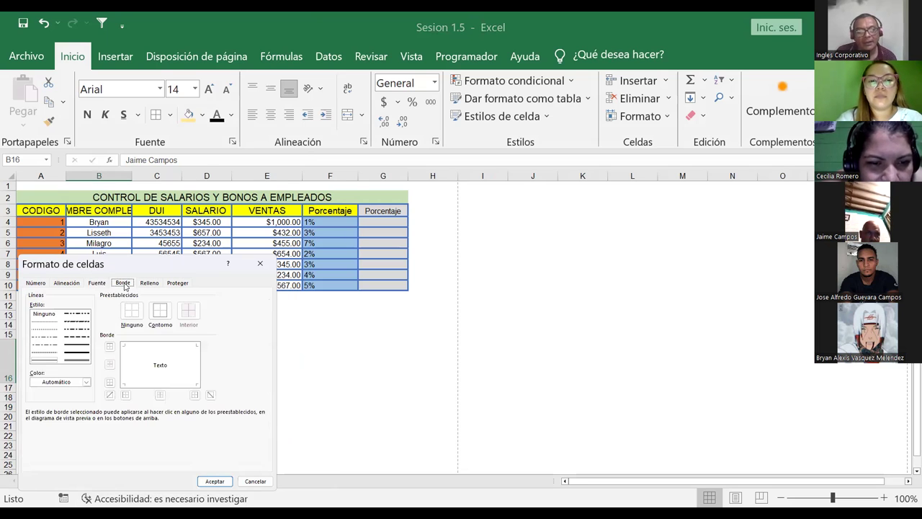
pyautogui.click(77, 356)
pyautogui.click(77, 360)
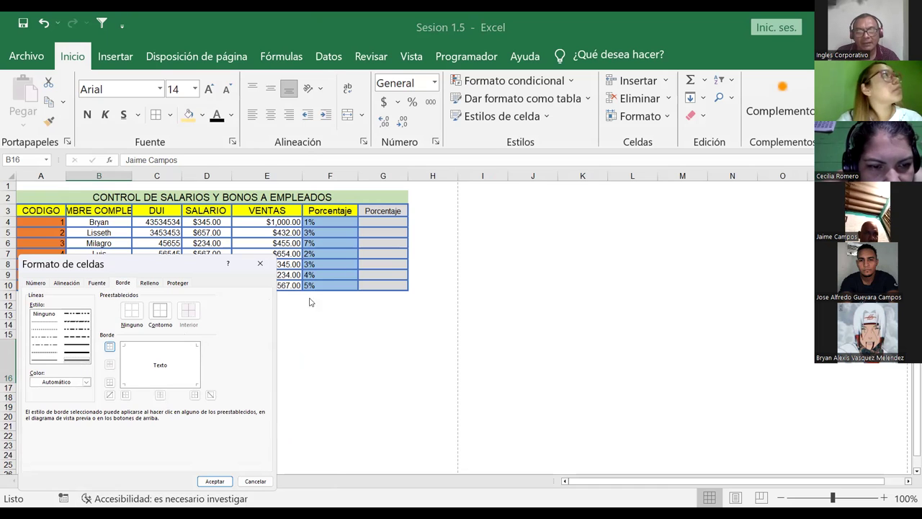
pyautogui.press('Return')
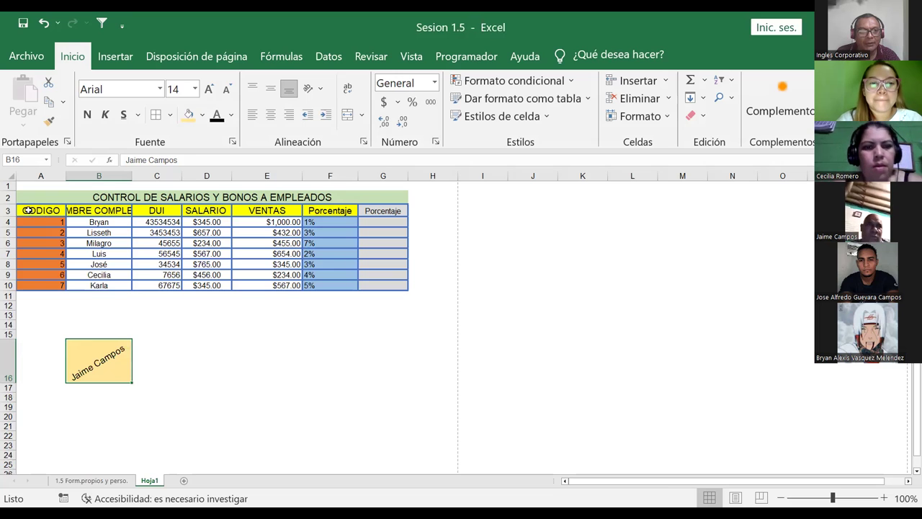
pyautogui.moveTo(29, 210); pyautogui.dragTo(366, 209)
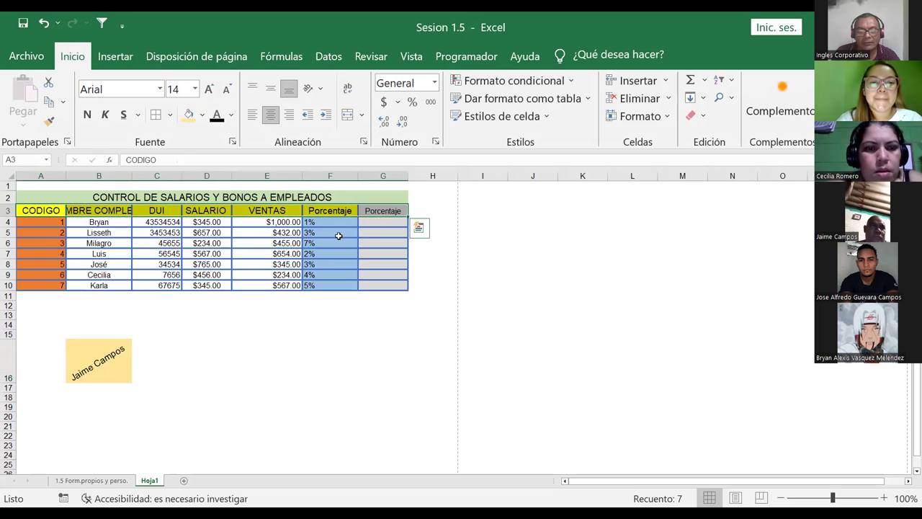
pyautogui.rightClick(156, 216)
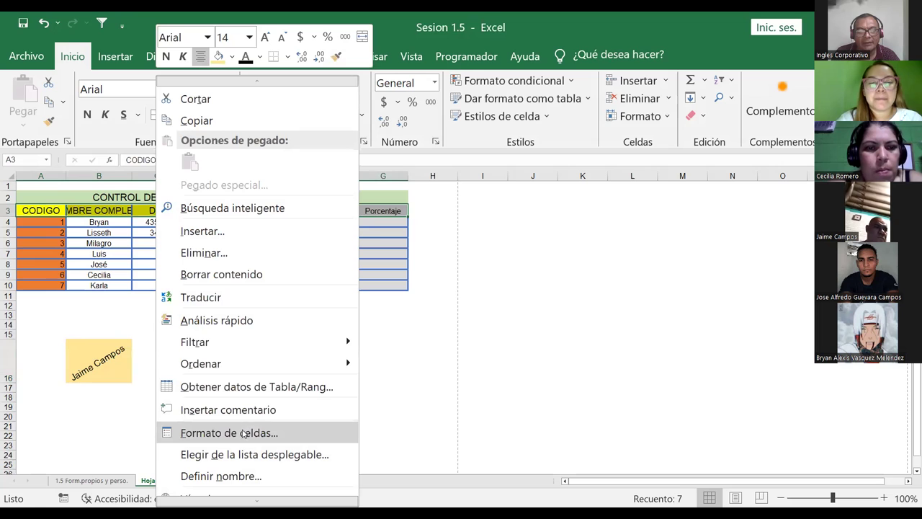
pyautogui.click(243, 432)
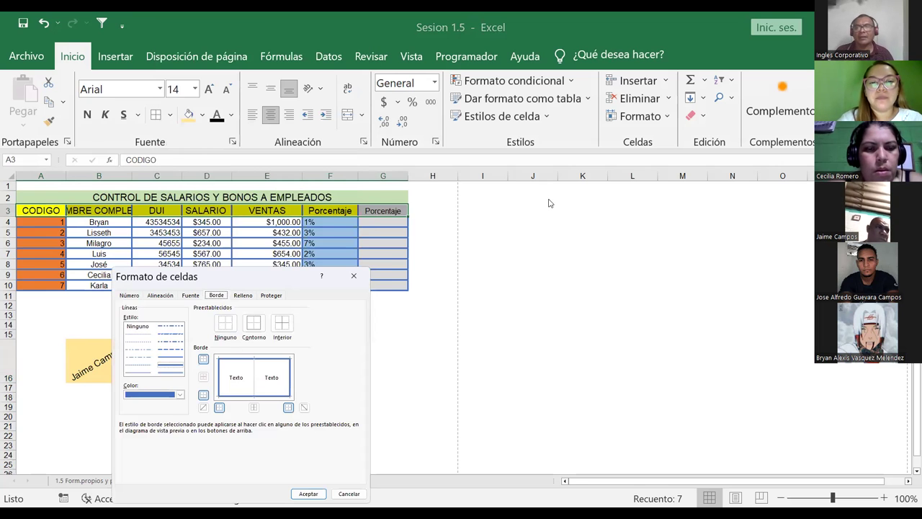
pyautogui.moveTo(230, 281); pyautogui.dragTo(549, 203)
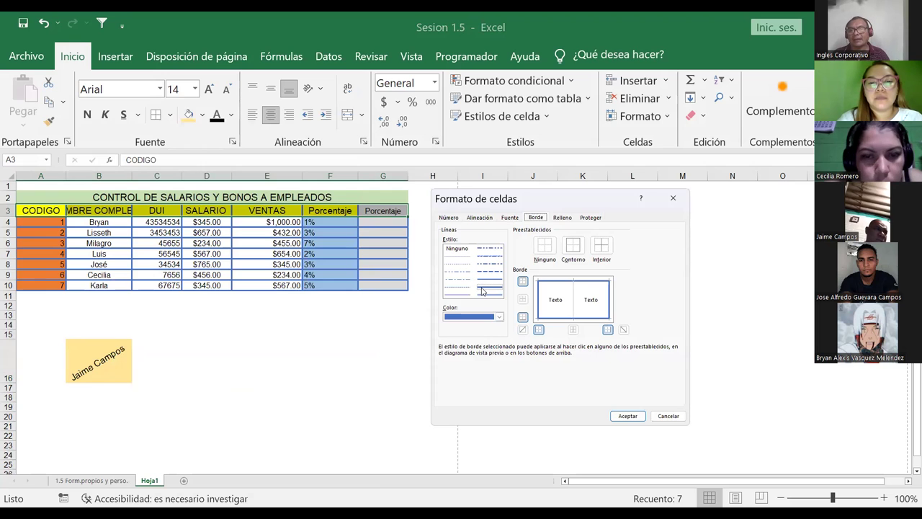
pyautogui.click(483, 291)
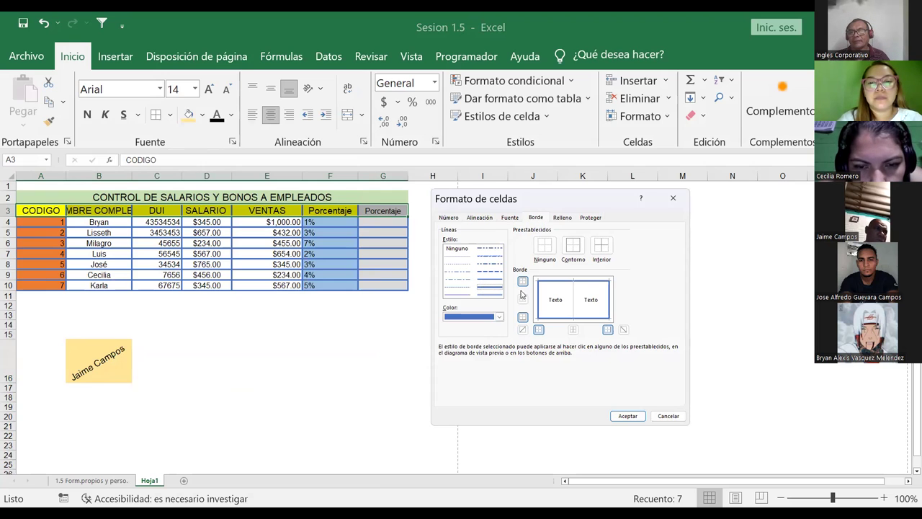
pyautogui.click(570, 303)
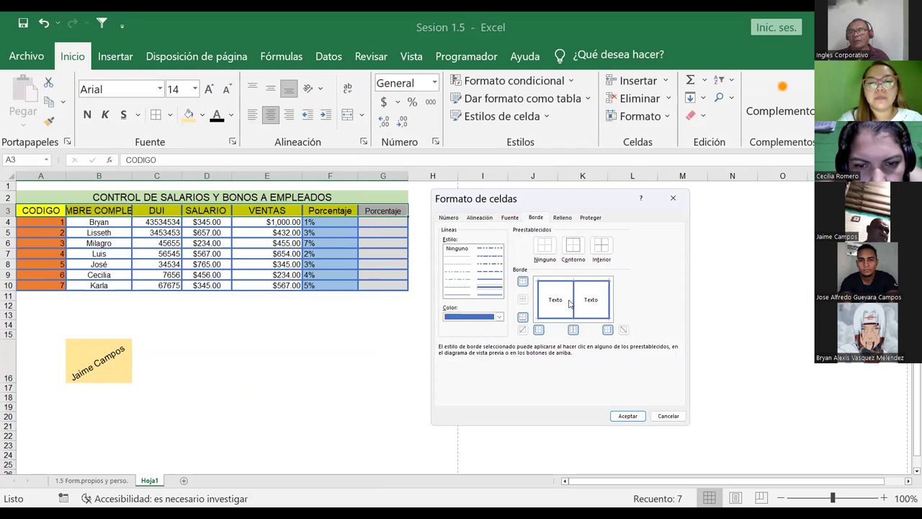
pyautogui.click(524, 282)
pyautogui.click(525, 285)
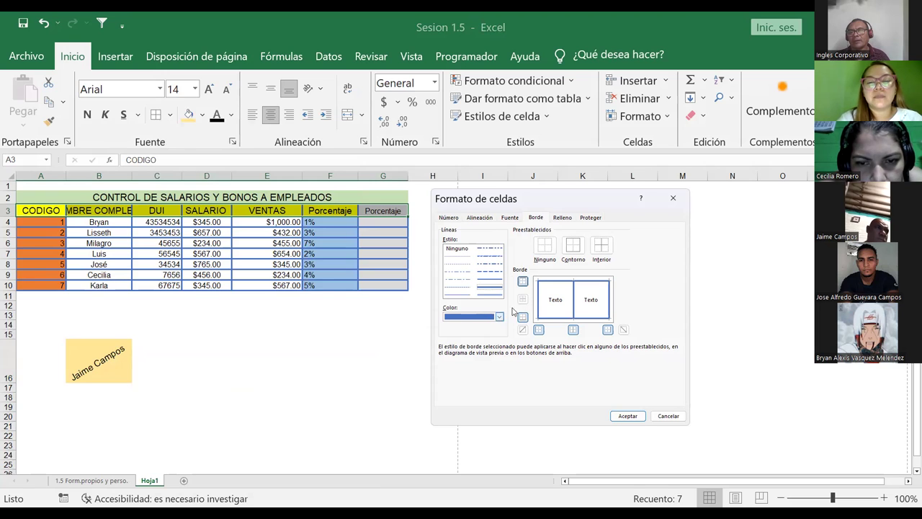
pyautogui.click(573, 330)
pyautogui.click(573, 330)
pyautogui.click(574, 330)
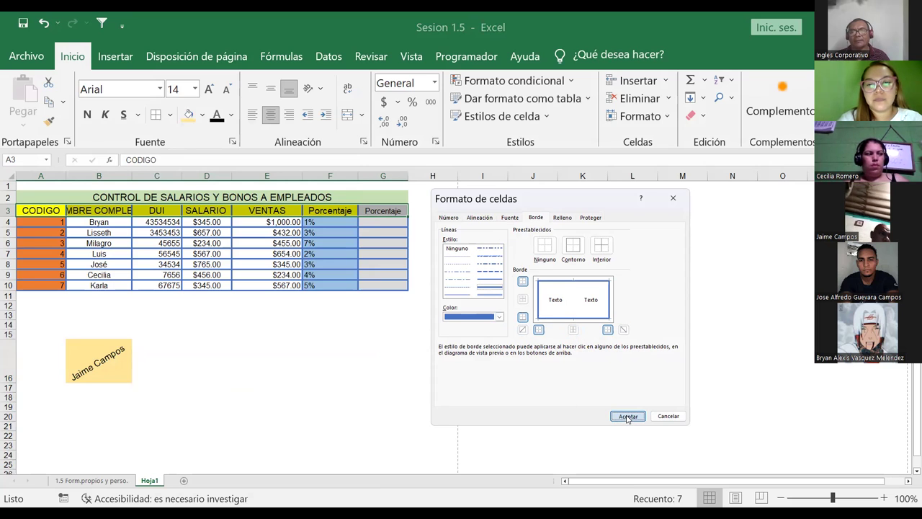
pyautogui.click(371, 375)
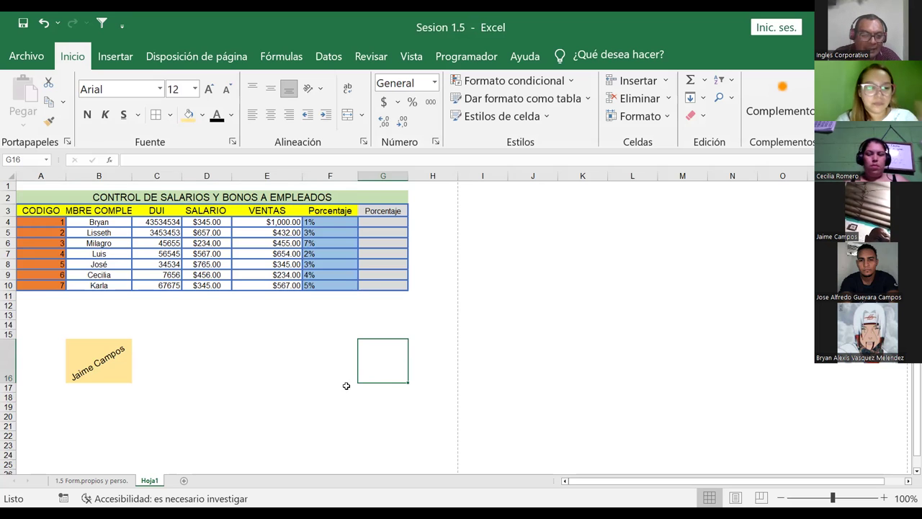
# Give cell E15 a solid dark orange fill through Format Cells > Relleno.
pyautogui.click(118, 371)
pyautogui.click(106, 252)
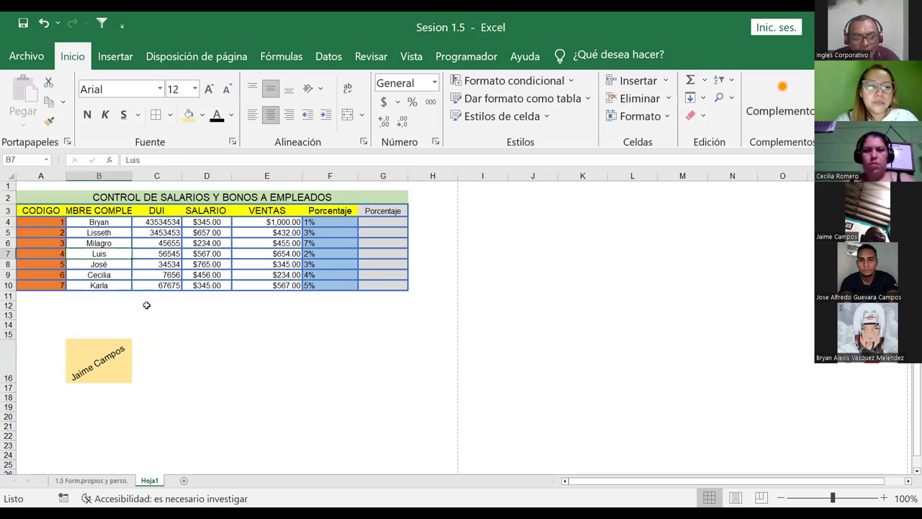
pyautogui.click(328, 234)
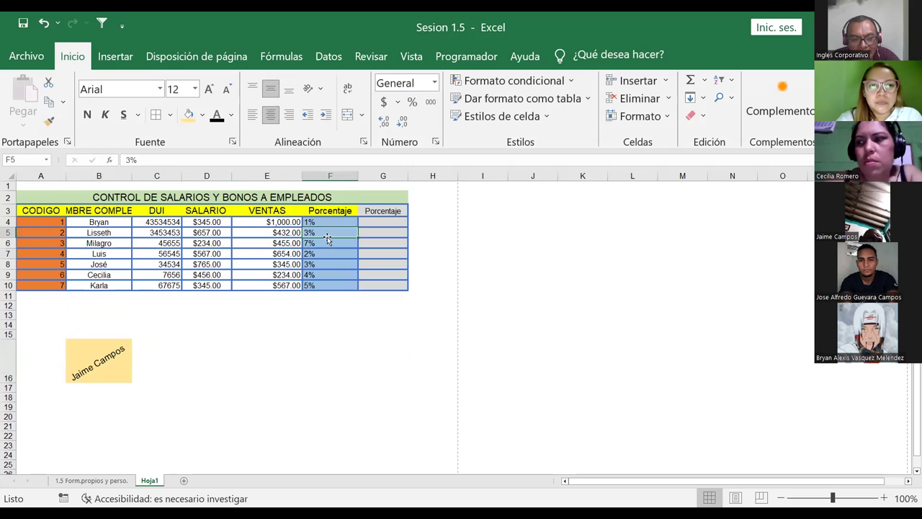
pyautogui.click(239, 332)
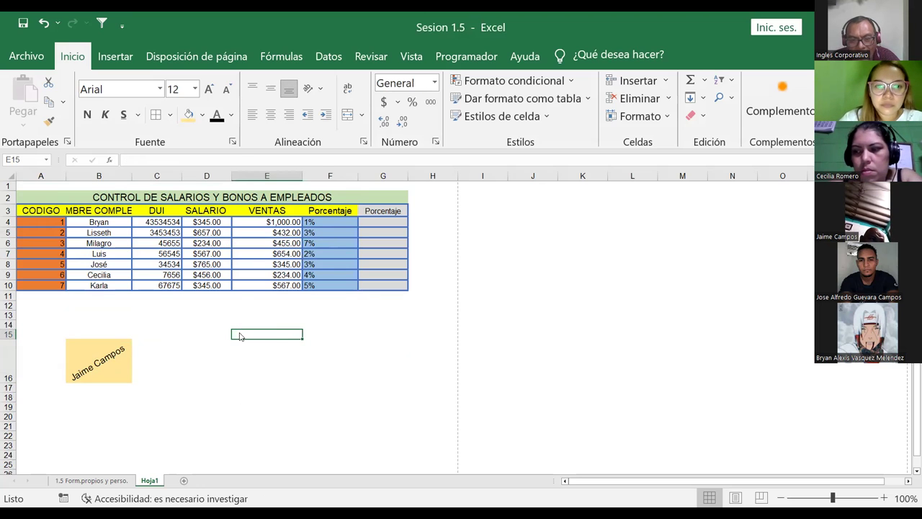
pyautogui.rightClick(240, 335)
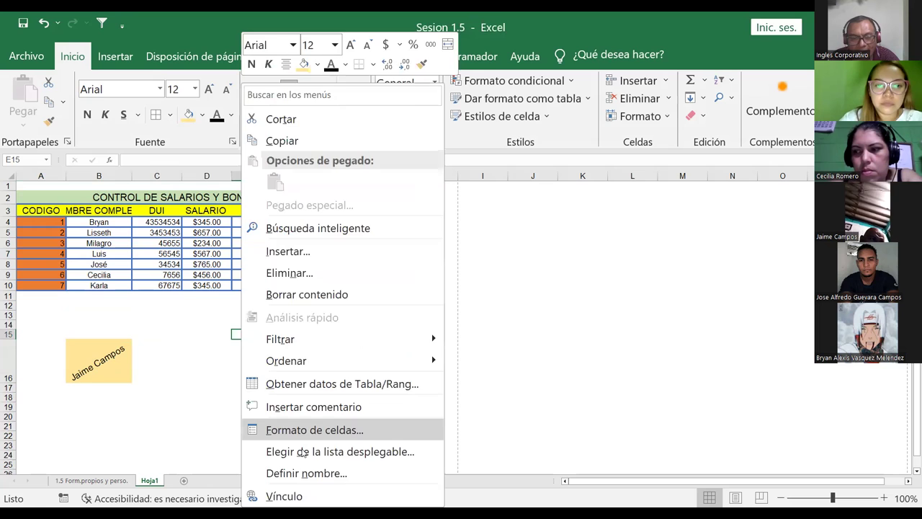
pyautogui.click(310, 429)
pyautogui.click(314, 296)
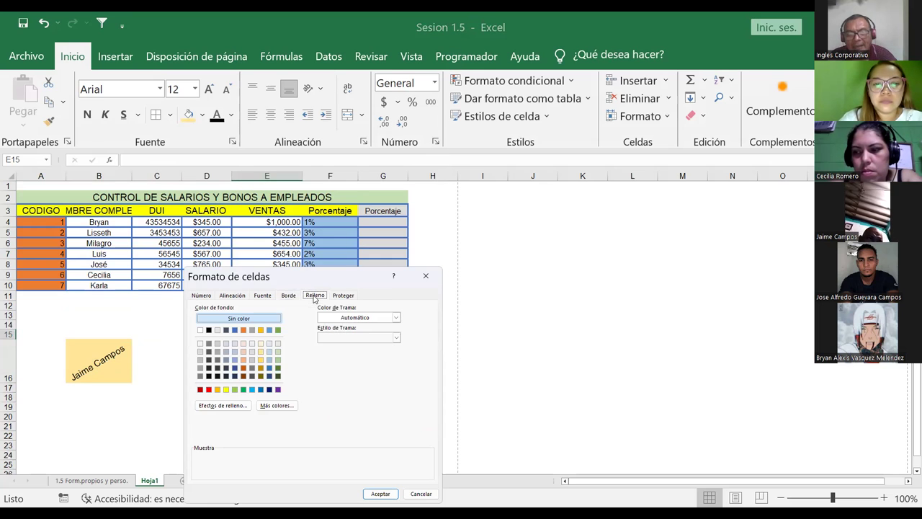
pyautogui.click(236, 368)
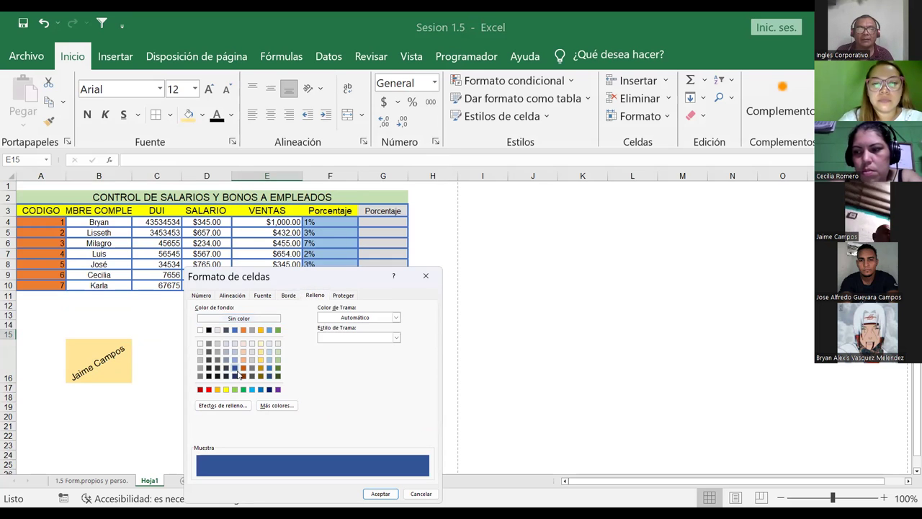
pyautogui.click(244, 368)
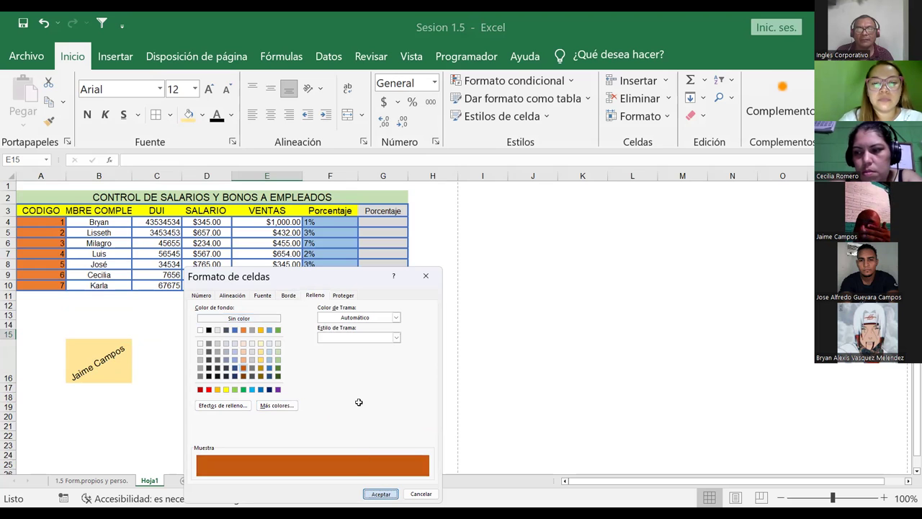
pyautogui.press('Return')
pyautogui.moveTo(32, 211)
pyautogui.mouseDown()
pyautogui.moveTo(184, 236)
pyautogui.moveTo(381, 287)
pyautogui.mouseUp()
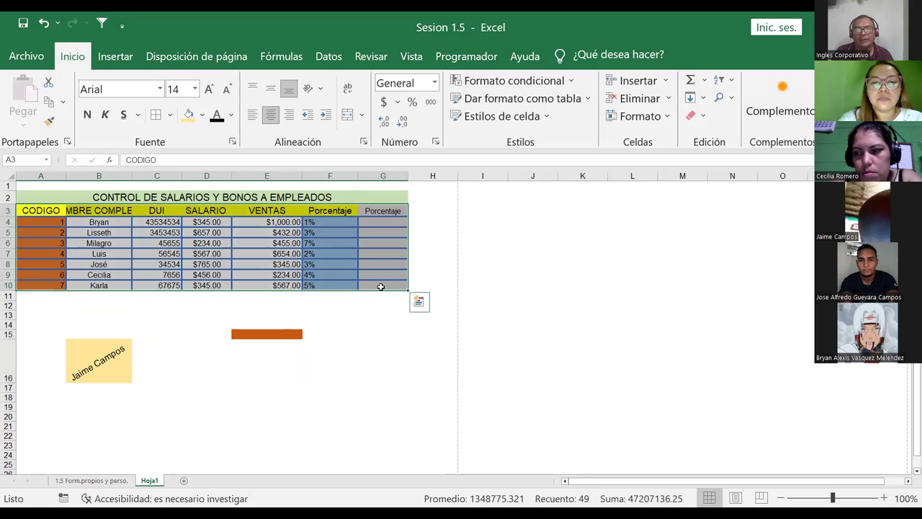
# Fill A3:G10 with a two-colour blue gradient using Fill Effects.
pyautogui.rightClick(382, 288)
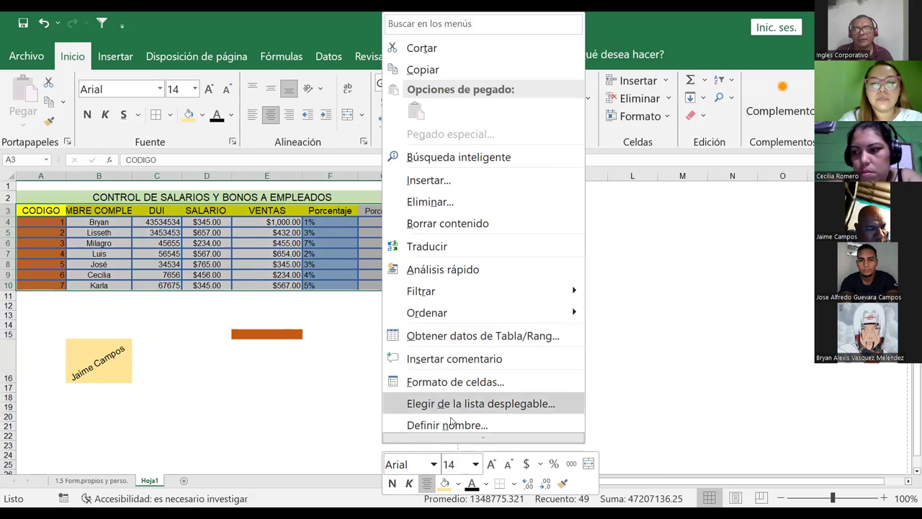
pyautogui.click(116, 270)
pyautogui.click(65, 216)
pyautogui.moveTo(279, 250); pyautogui.dragTo(398, 281)
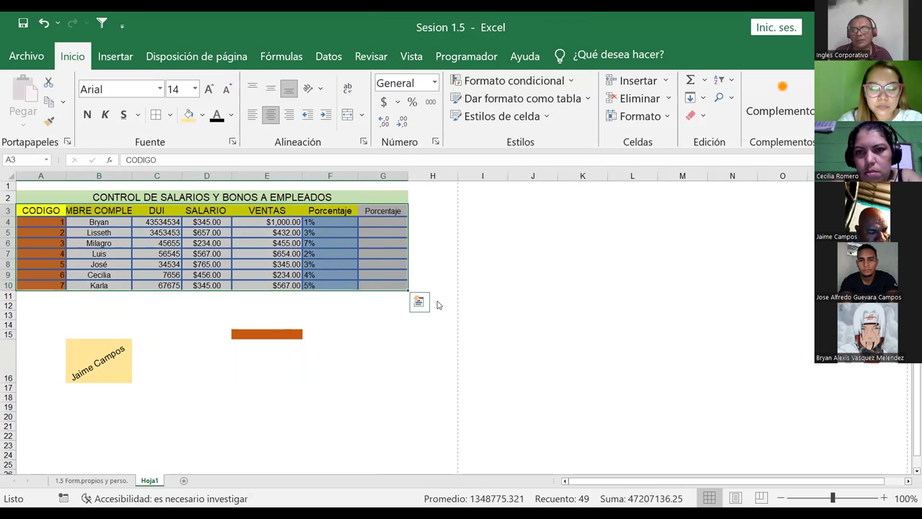
pyautogui.hotkey('ctrl', '1')
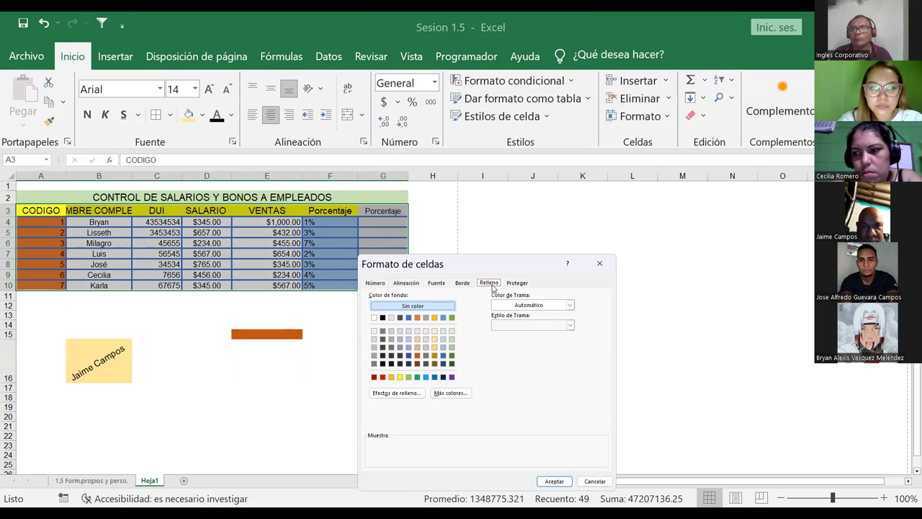
pyautogui.click(406, 395)
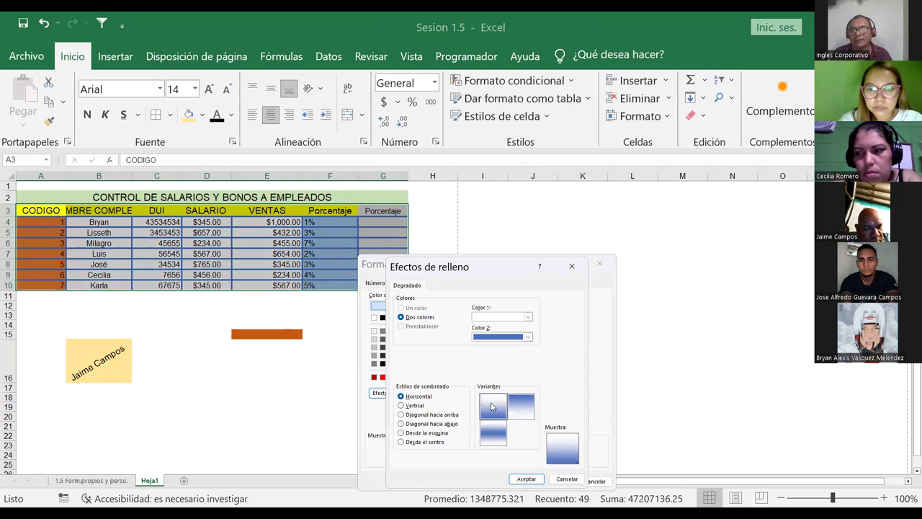
pyautogui.click(522, 480)
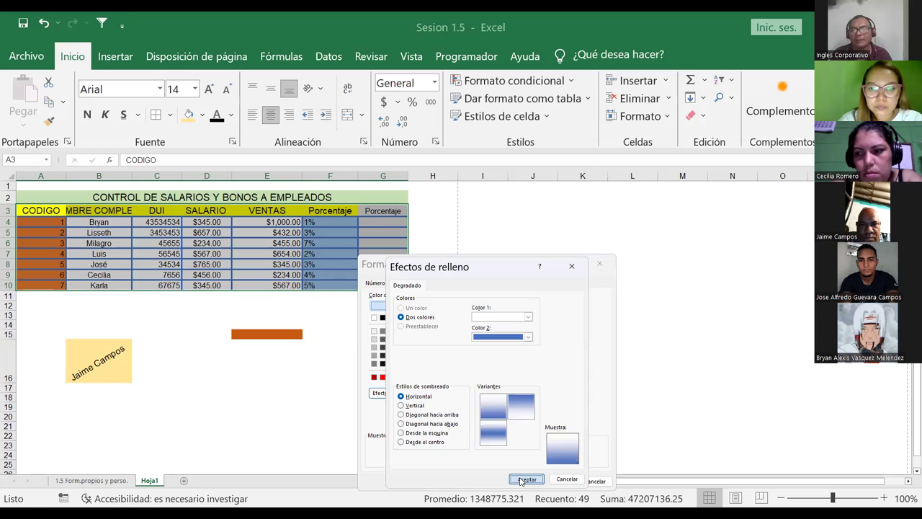
pyautogui.click(553, 481)
pyautogui.click(209, 451)
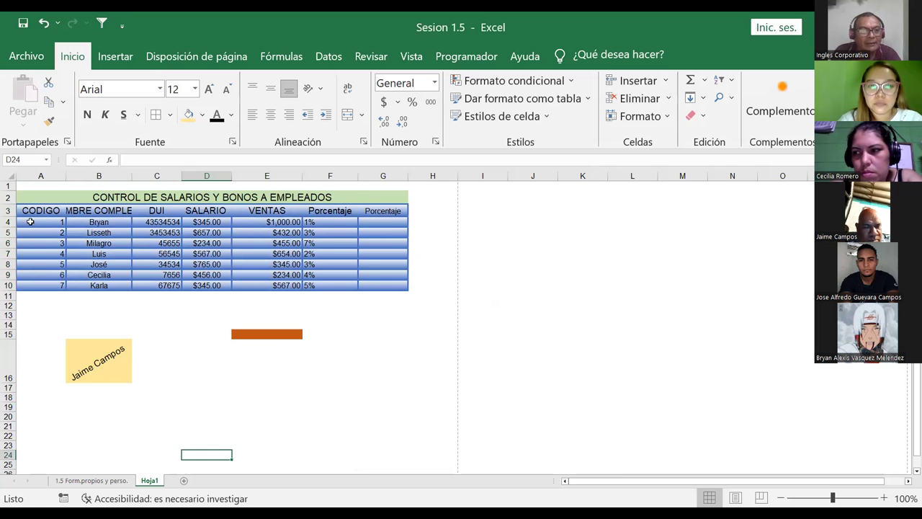
# Replace the table's gradient with a plain fill from the Color de relleno button.
pyautogui.moveTo(33, 212)
pyautogui.mouseDown()
pyautogui.moveTo(371, 259)
pyautogui.moveTo(388, 279)
pyautogui.mouseUp()
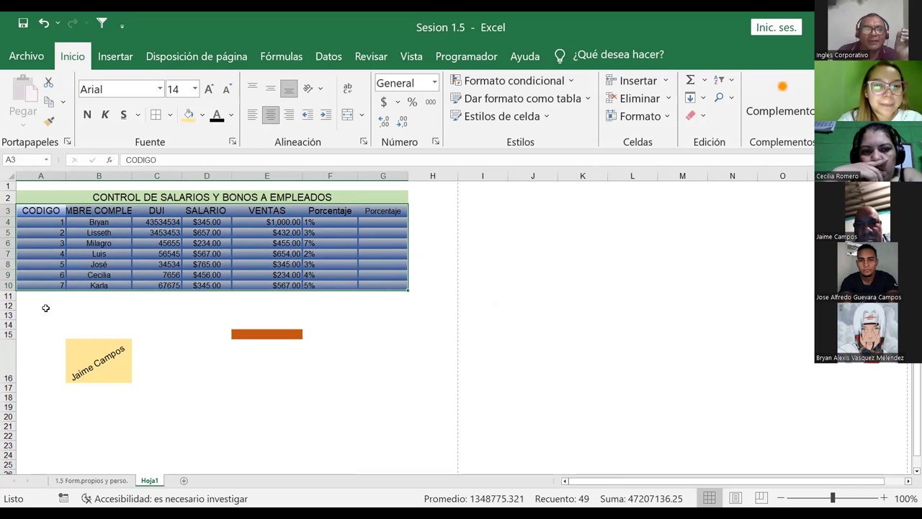
pyautogui.moveTo(36, 208); pyautogui.dragTo(397, 284)
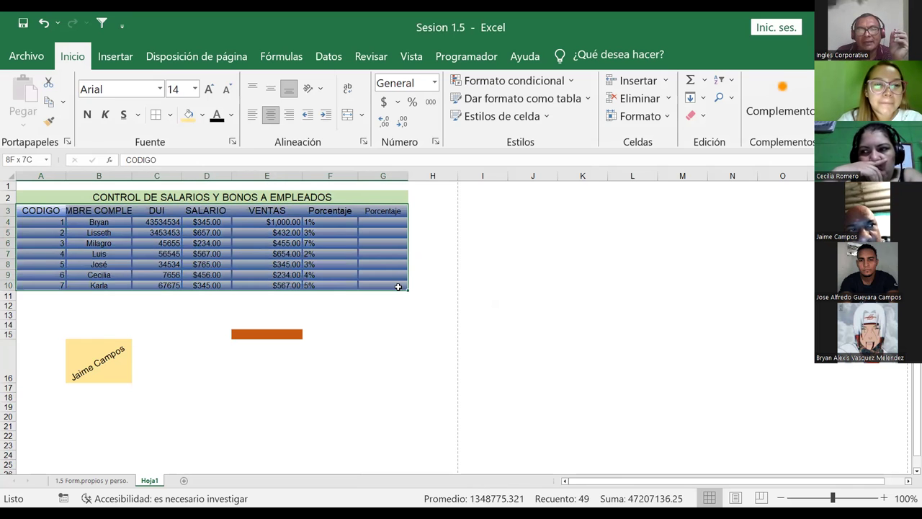
pyautogui.click(187, 115)
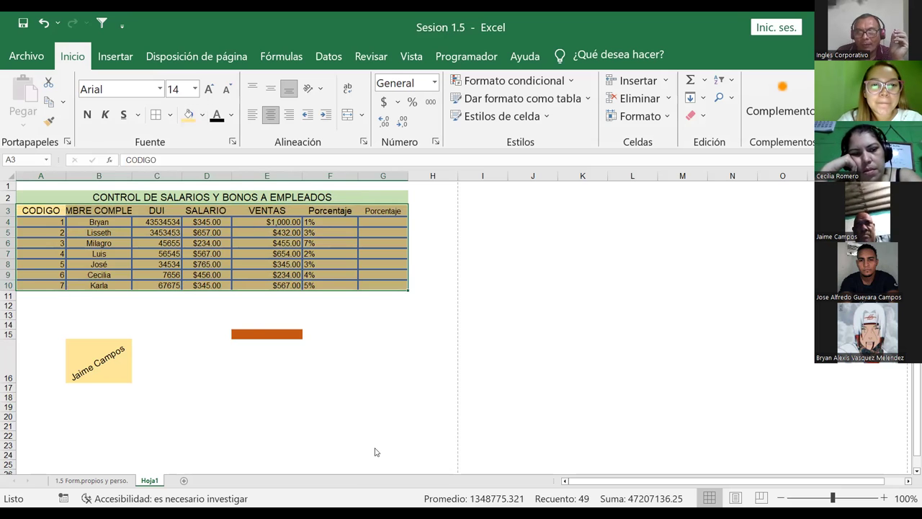
# Switch A3:G10 to a diagonal-down two-colour blue gradient fill.
pyautogui.hotkey('ctrl', '1')
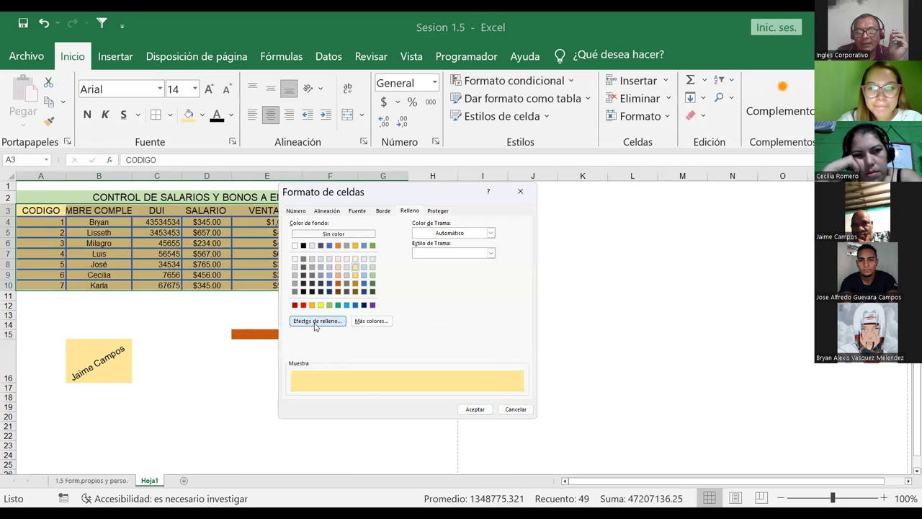
pyautogui.click(314, 321)
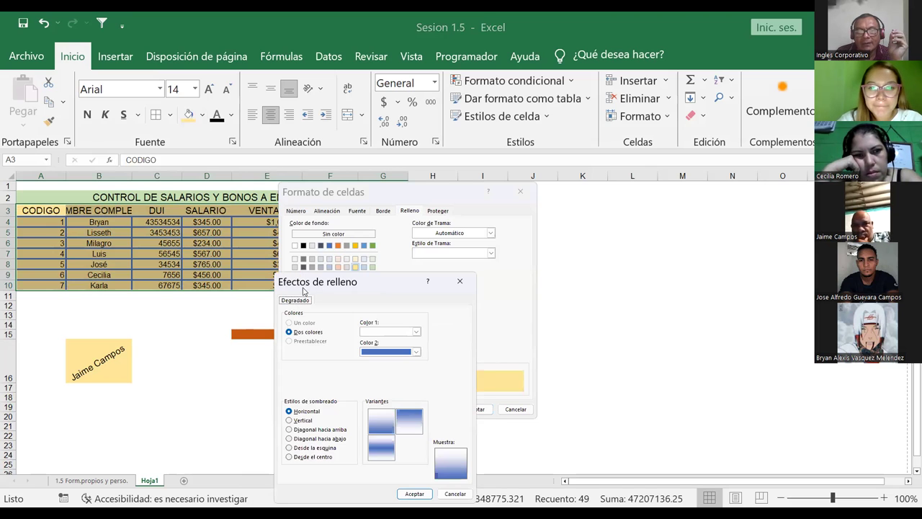
pyautogui.click(312, 439)
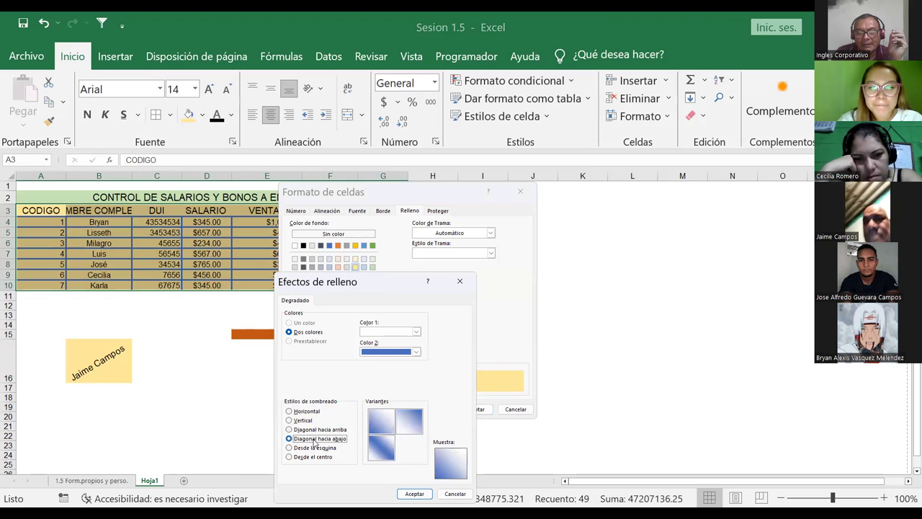
pyautogui.click(415, 494)
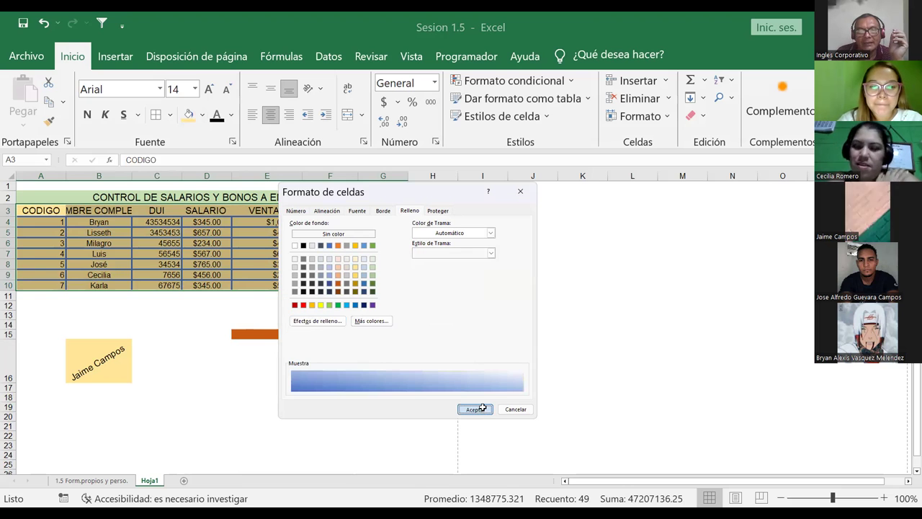
pyautogui.click(475, 408)
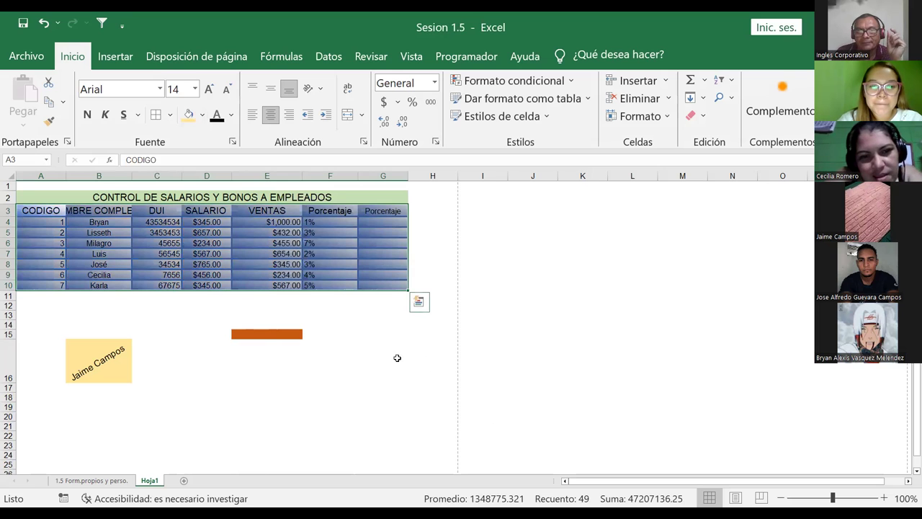
pyautogui.click(340, 325)
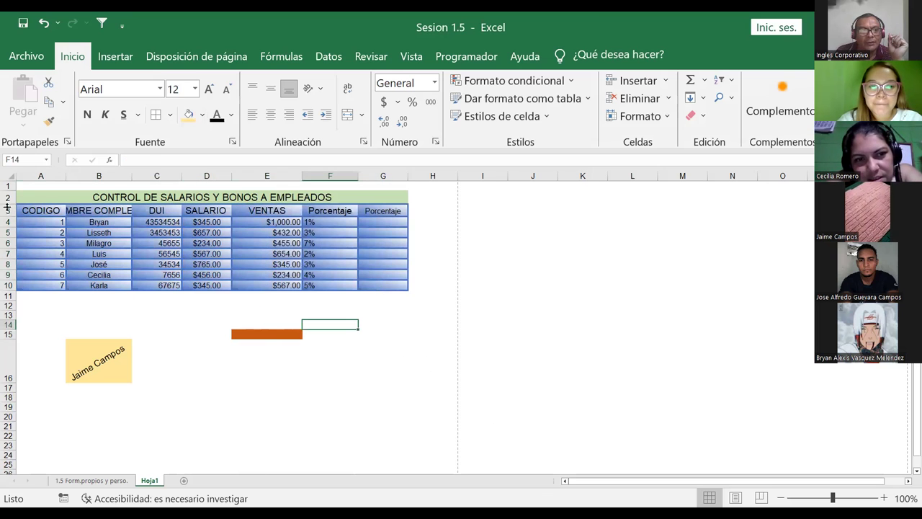
pyautogui.moveTo(22, 210); pyautogui.dragTo(383, 284)
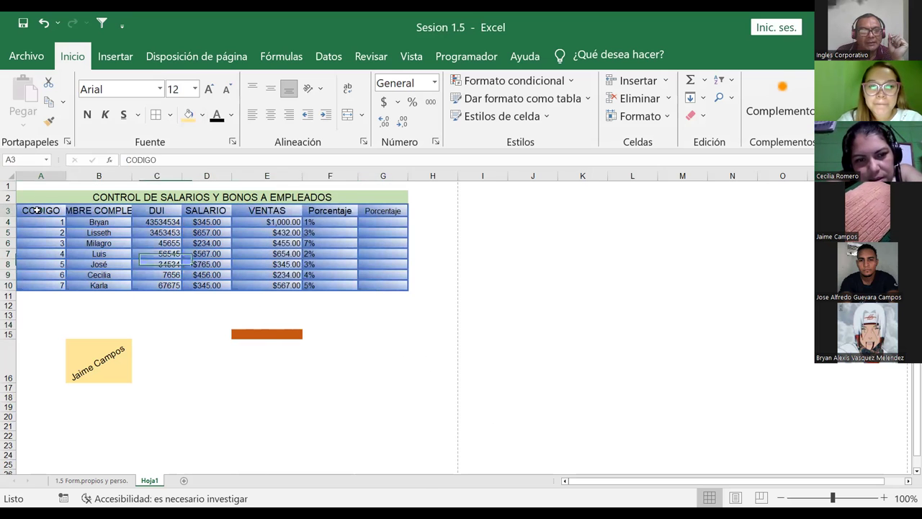
pyautogui.rightClick(384, 286)
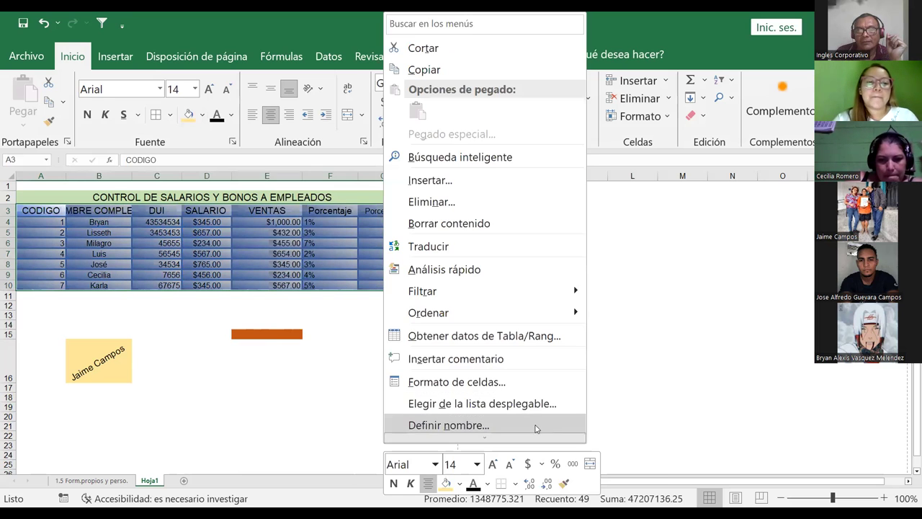
pyautogui.scroll(-1, 458, 223)
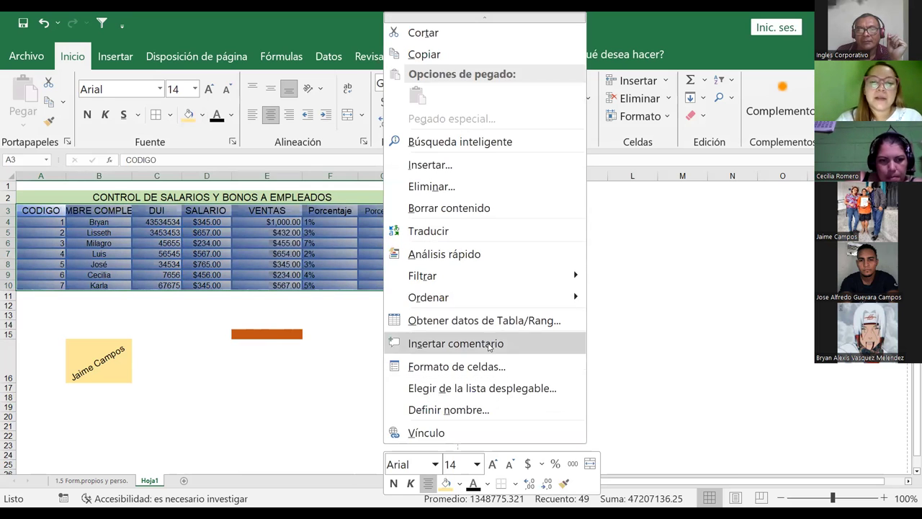
pyautogui.click(462, 373)
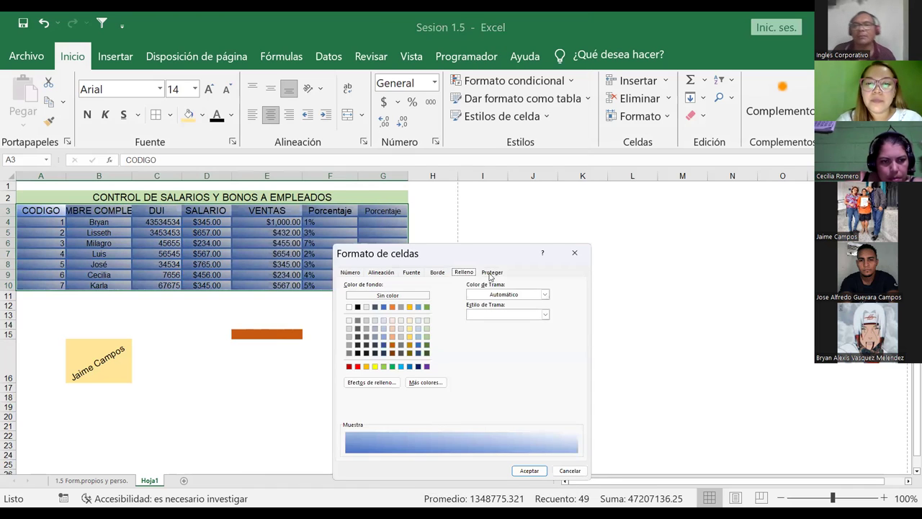
pyautogui.click(492, 272)
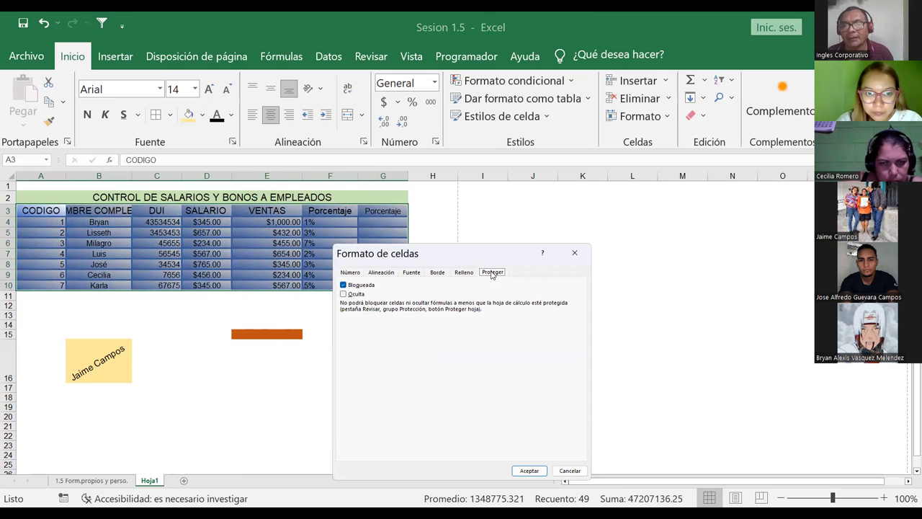
pyautogui.click(567, 470)
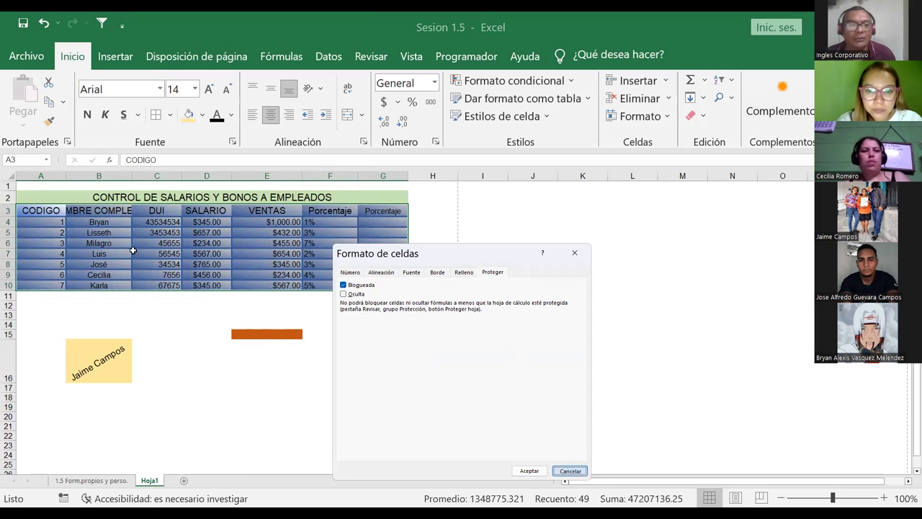
pyautogui.click(37, 220)
pyautogui.moveTo(37, 209); pyautogui.dragTo(398, 287)
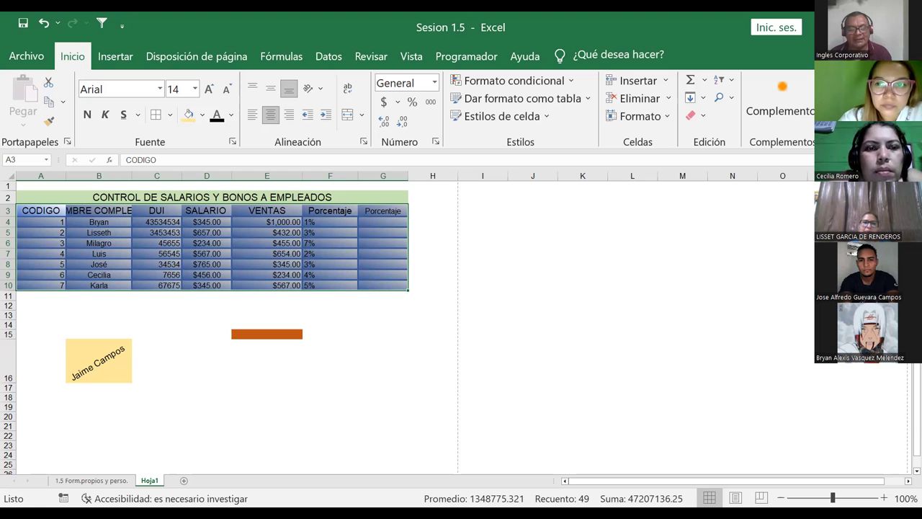
pyautogui.hotkey('ctrl', 'q')
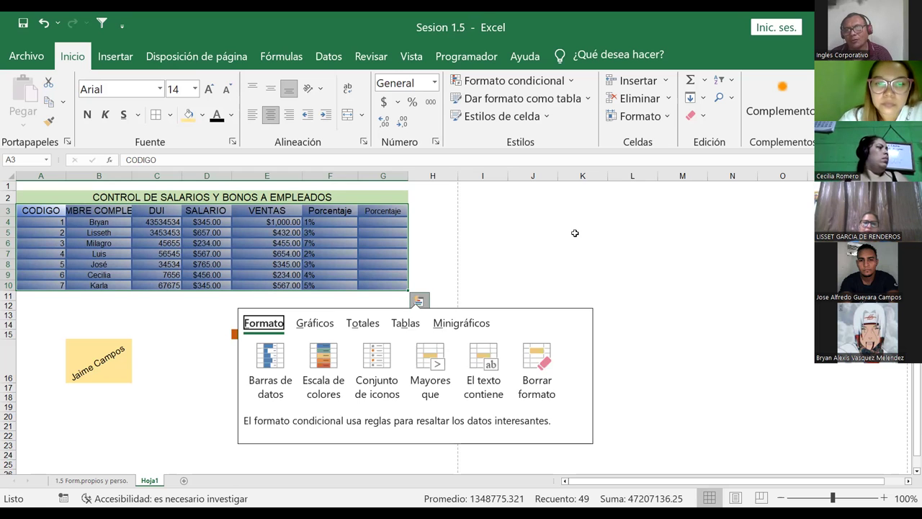
pyautogui.click(507, 286)
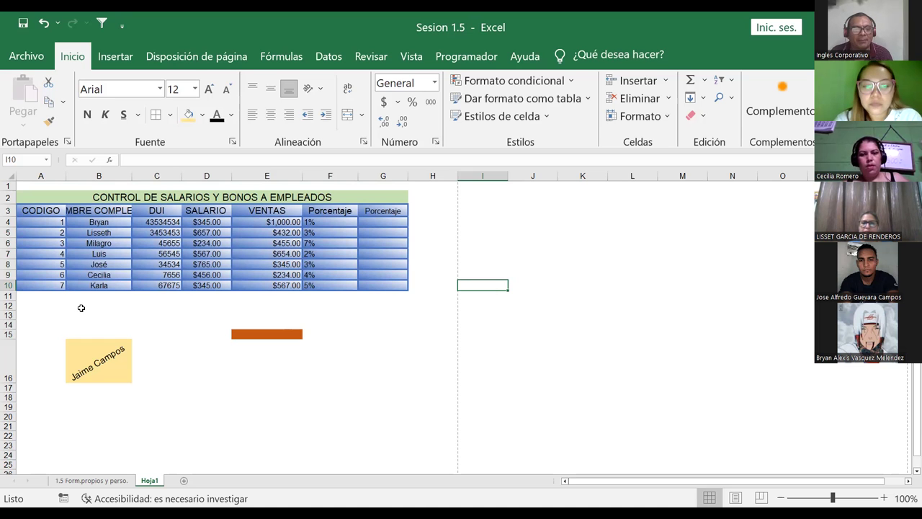
# Scroll around the sheet to review the gradient table and formatted cells.
pyautogui.scroll(-1, 82, 308)
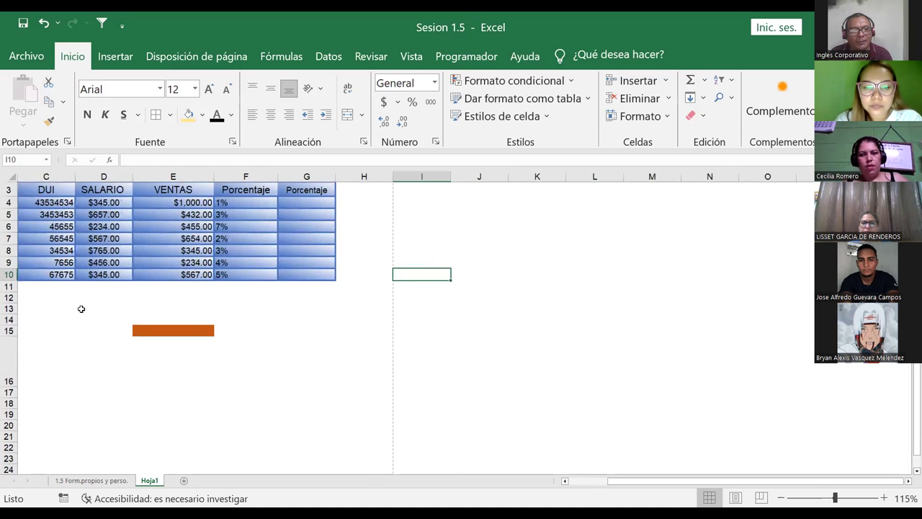
pyautogui.scroll(1, 82, 308)
pyautogui.scroll(-3, 81, 309)
pyautogui.scroll(3, 81, 309)
pyautogui.scroll(2, 81, 308)
pyautogui.scroll(2, 82, 308)
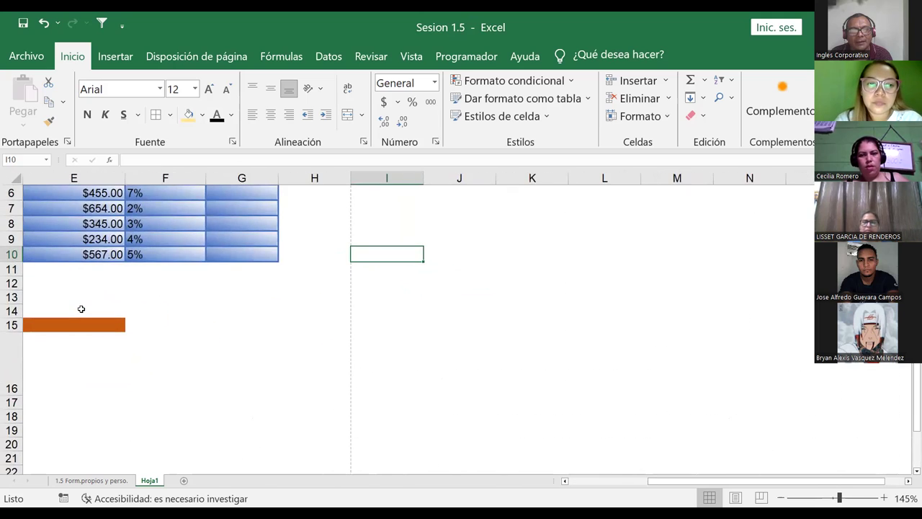
pyautogui.scroll(-4, 82, 309)
pyautogui.scroll(-3, 81, 308)
pyautogui.scroll(-3, 82, 309)
pyautogui.scroll(2, 80, 309)
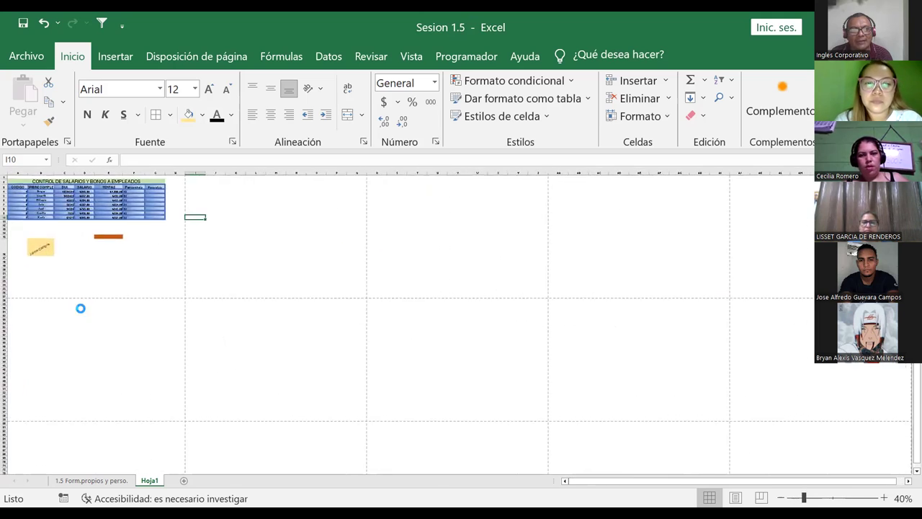
pyautogui.scroll(3, 80, 308)
pyautogui.scroll(1, 80, 309)
pyautogui.scroll(1, 81, 308)
pyautogui.scroll(1, 81, 309)
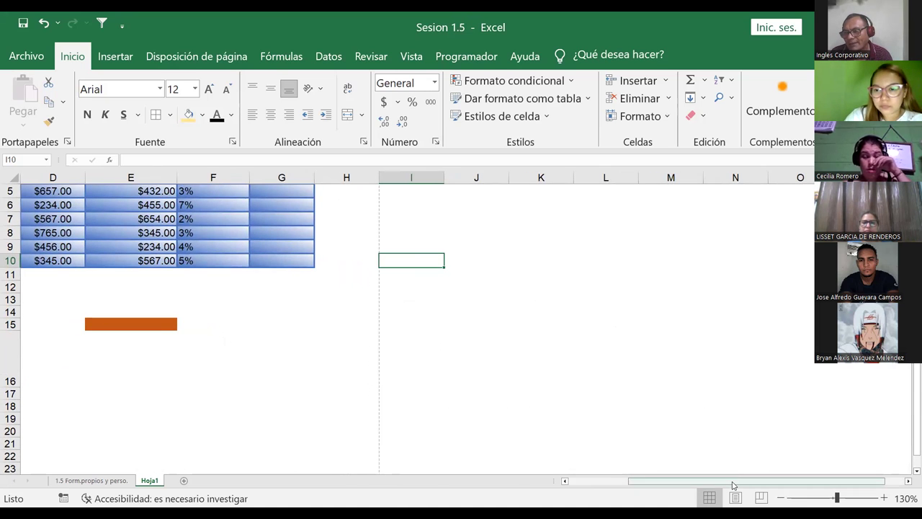
pyautogui.moveTo(733, 485); pyautogui.dragTo(669, 484)
pyautogui.scroll(1, 392, 327)
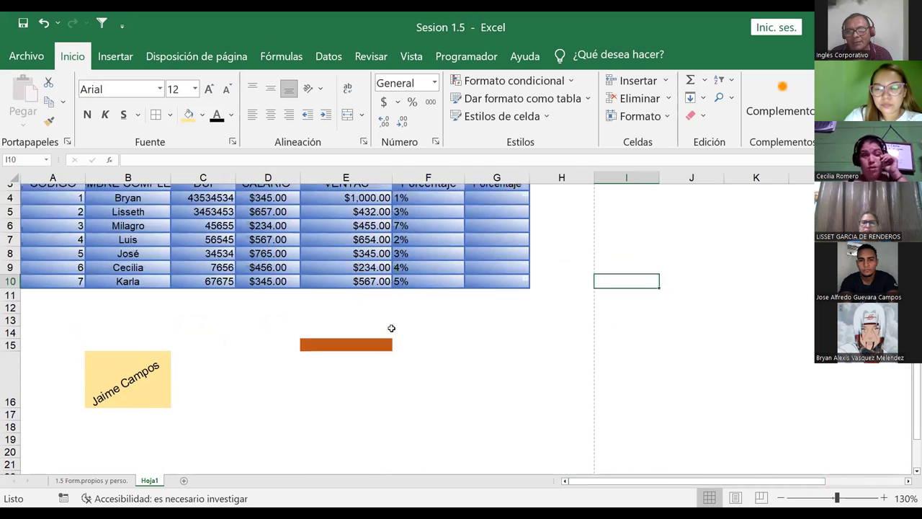
pyautogui.scroll(1, 391, 328)
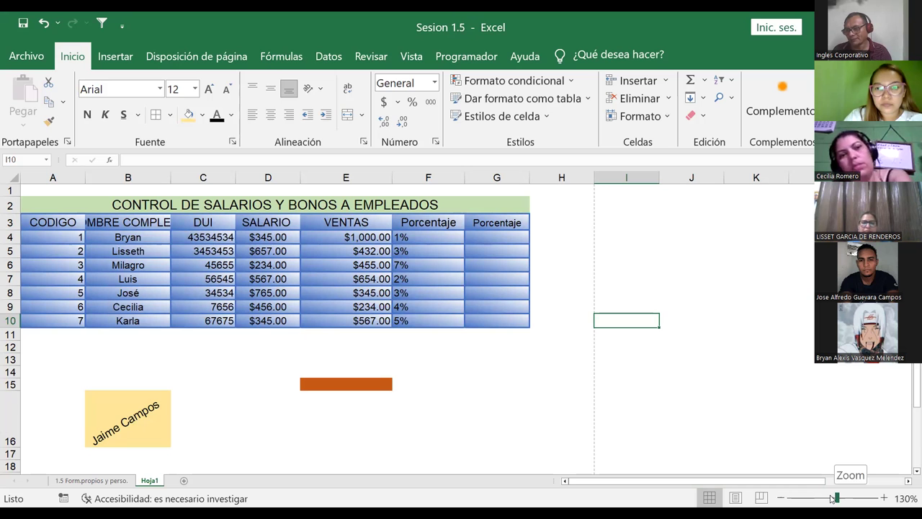
# Try zoom levels of about 211%, 68% and 85%, settling on 130%.
pyautogui.moveTo(837, 497); pyautogui.dragTo(849, 498)
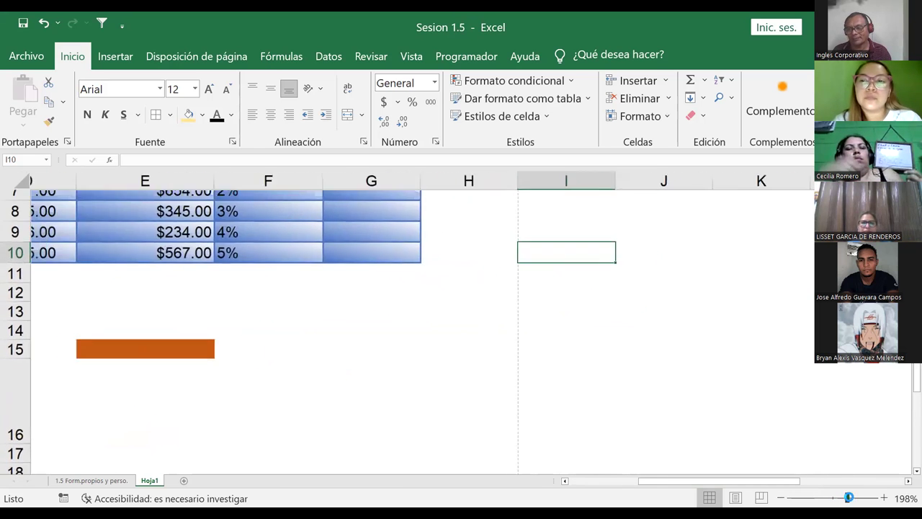
pyautogui.hscroll(-5, 531, 411)
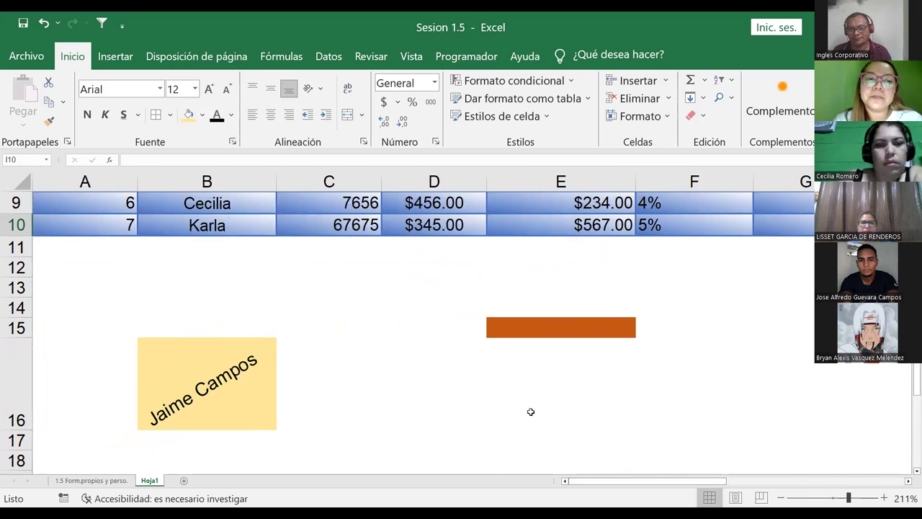
pyautogui.scroll(3, 527, 405)
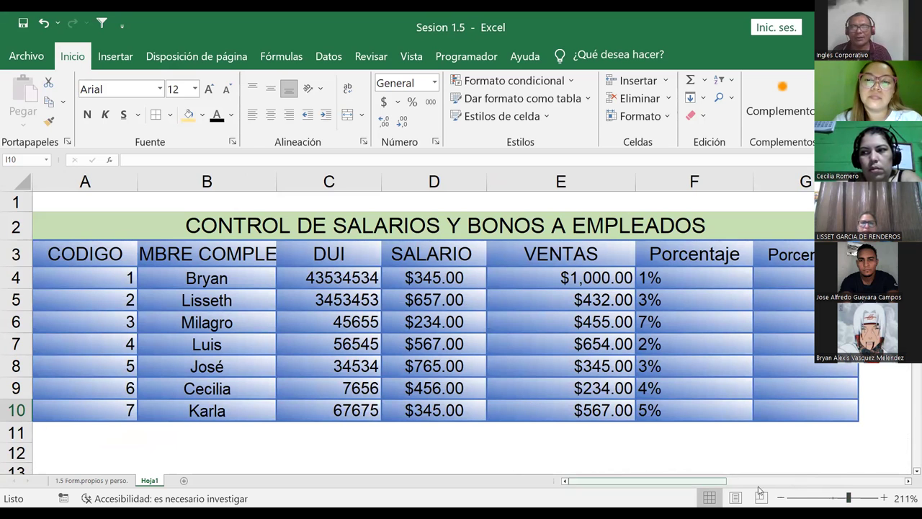
pyautogui.click(818, 499)
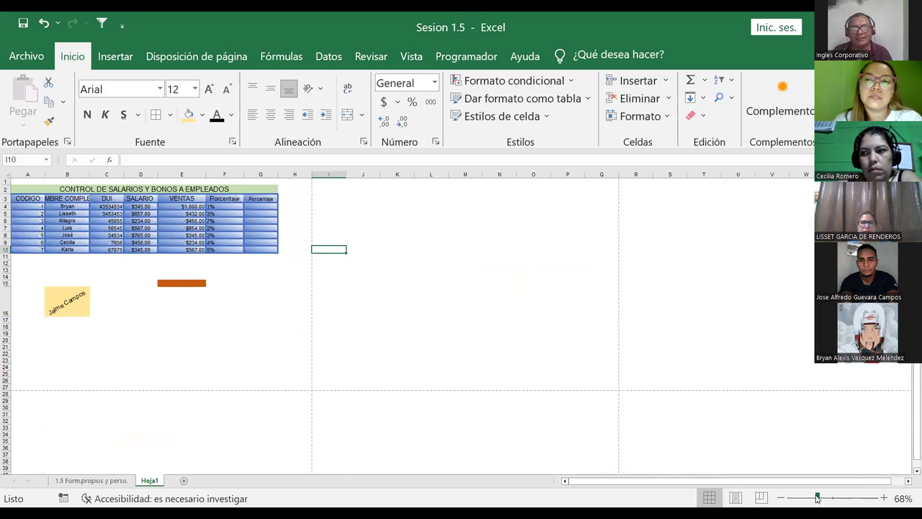
pyautogui.click(825, 497)
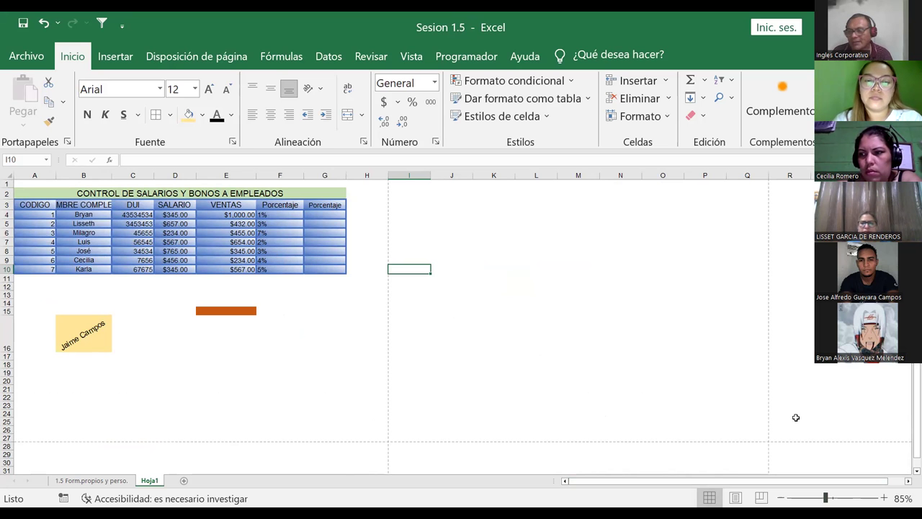
pyautogui.click(885, 498)
pyautogui.click(885, 499)
pyautogui.click(884, 498)
pyautogui.click(885, 498)
pyautogui.click(884, 498)
pyautogui.moveTo(792, 481); pyautogui.dragTo(713, 494)
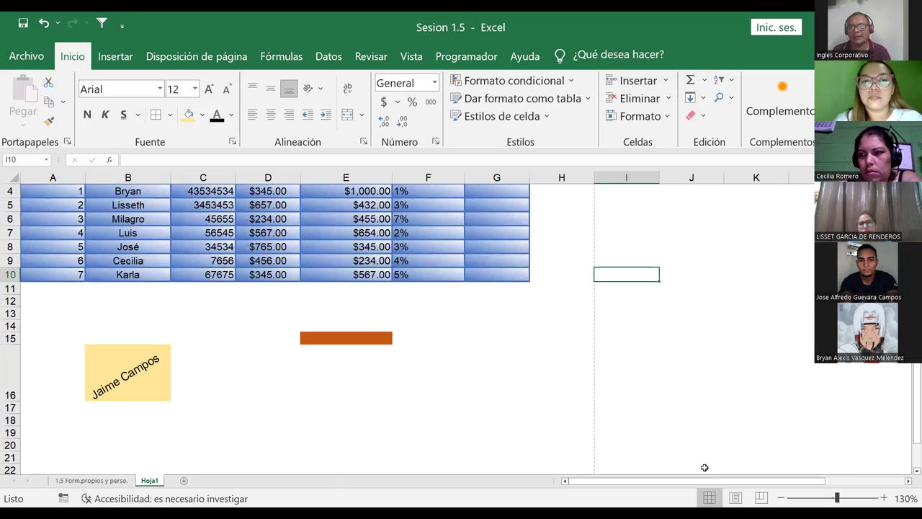
pyautogui.scroll(1, 704, 466)
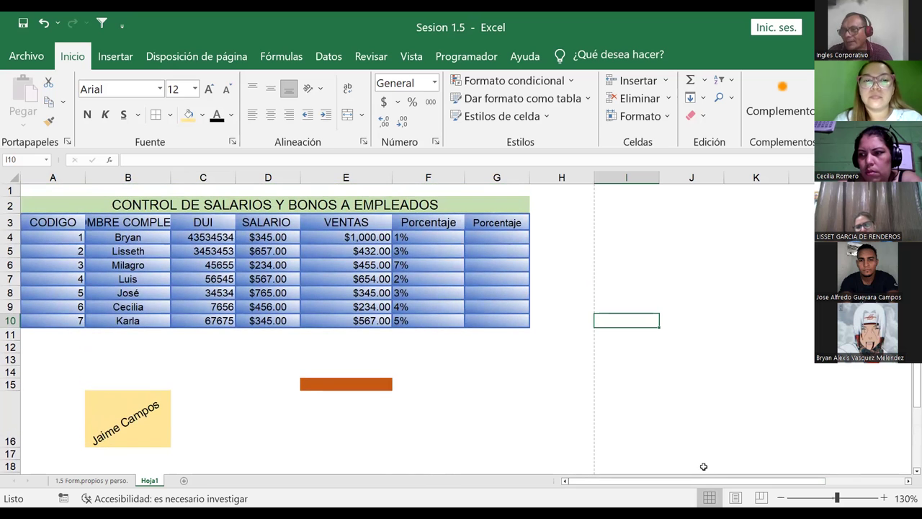